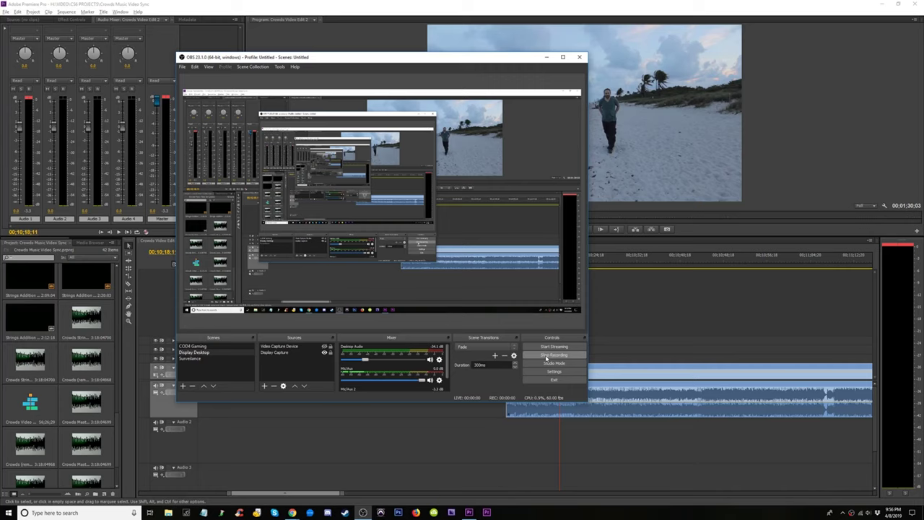
- Minimize the OBS window to work in the Premiere Pro sequence
click(546, 57)
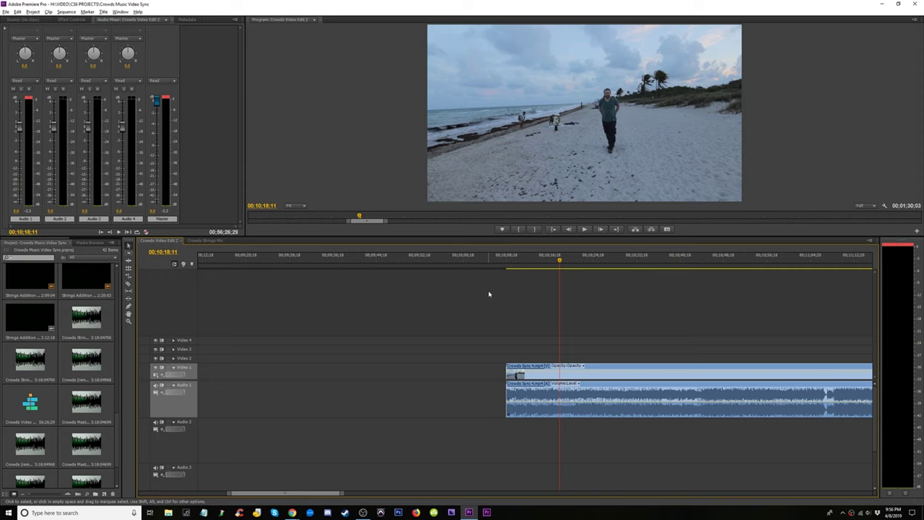
click(363, 513)
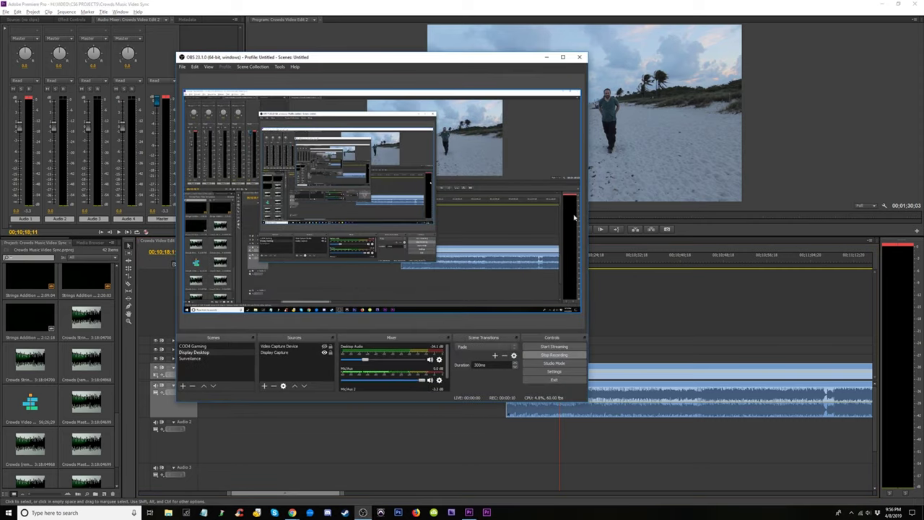
click(546, 58)
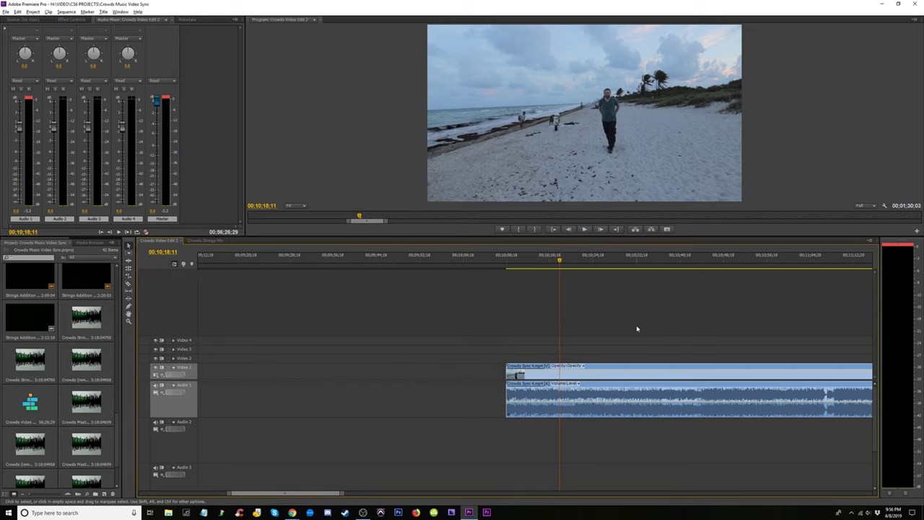
- Move all Crowds Sync clips from Crowds Sync 4.mp4 onward earlier together, closing most of the gap after the Crowds Master section
click(565, 260)
key(minus)
key(minus)
key(minus)
key(minus)
key(minus)
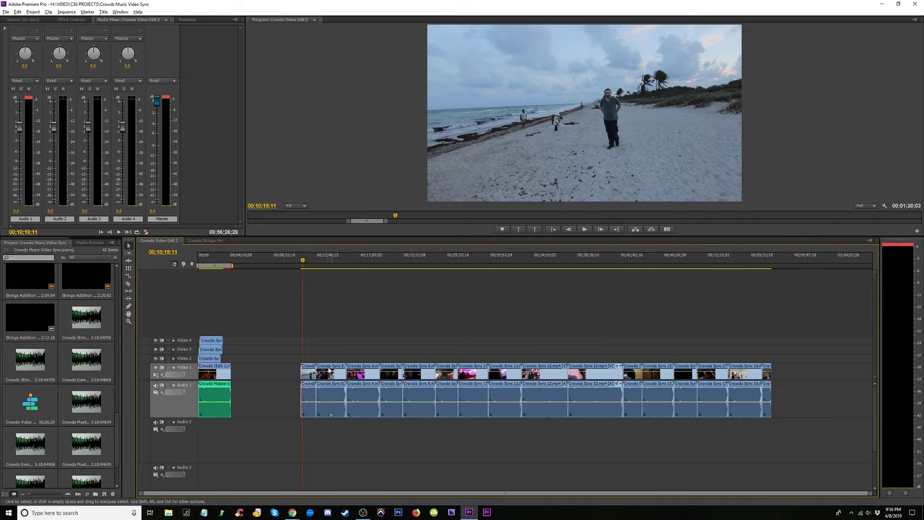
drag(298, 357, 790, 418)
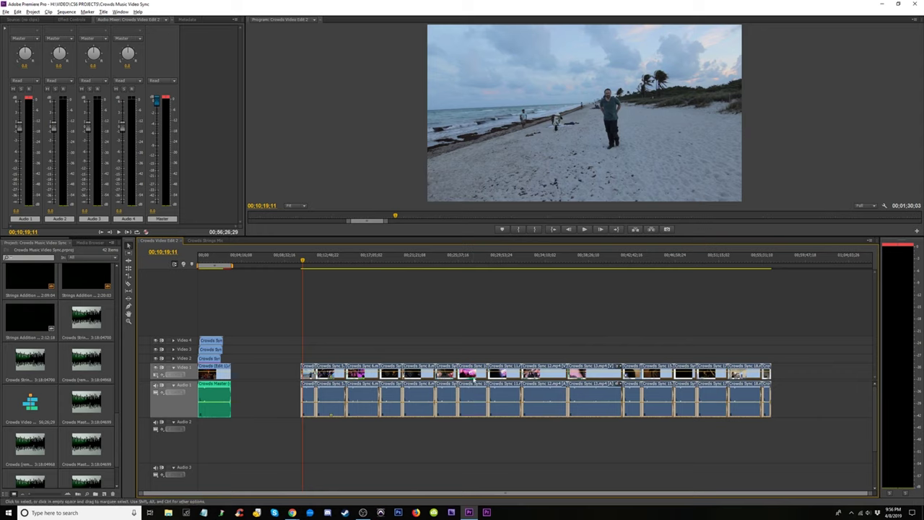
drag(477, 390, 420, 390)
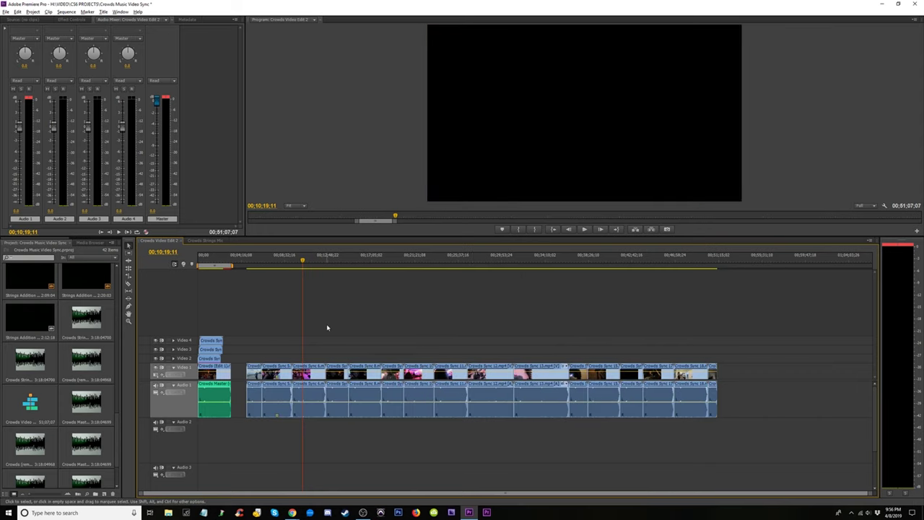
- Cue the playhead near the start of Crowds Sync 4.mp4 at 00;04;49;04
click(194, 265)
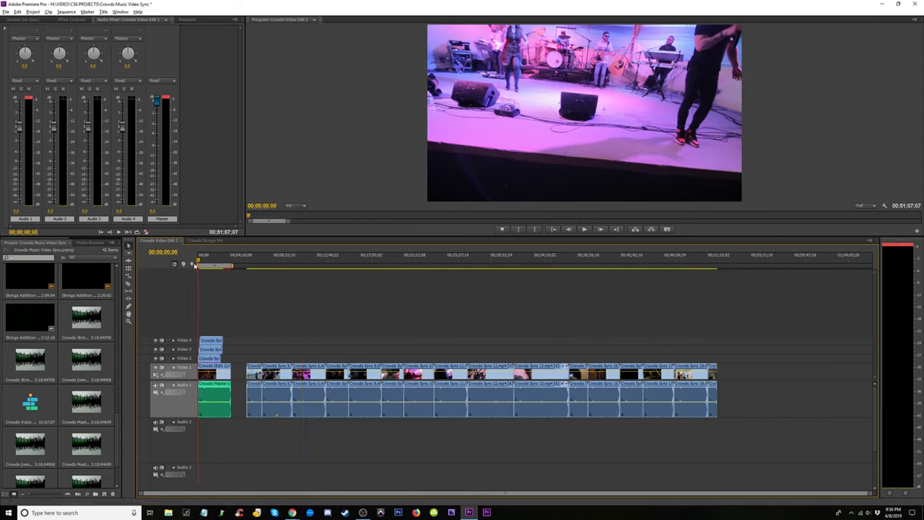
key(=)
key(=)
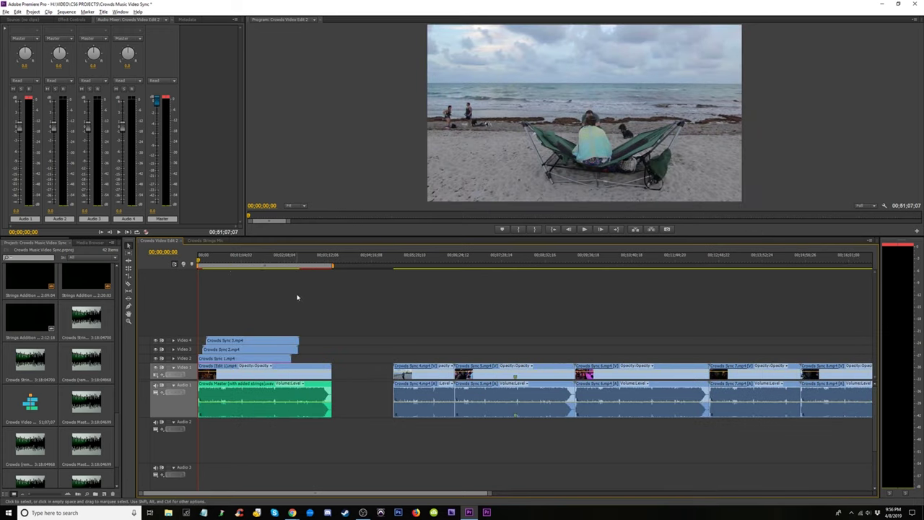
key(minus)
click(302, 264)
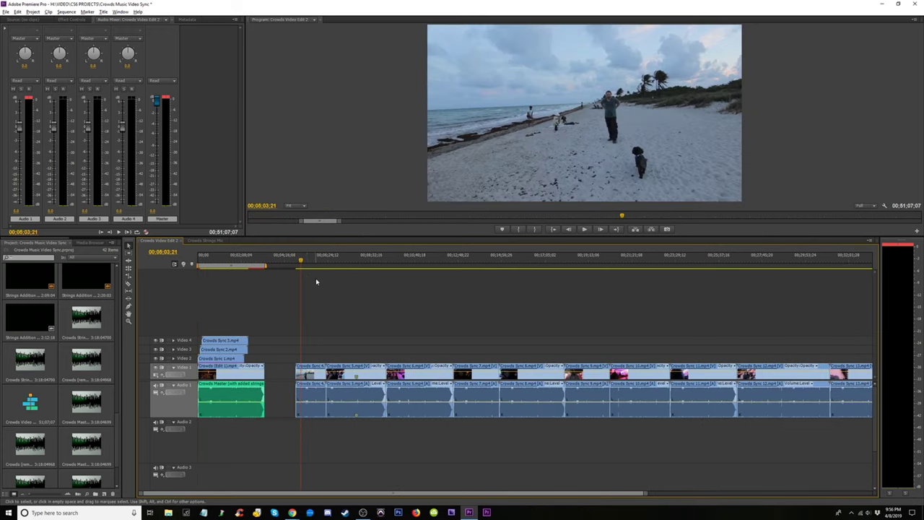
key(=)
key(=)
key(=)
key(=)
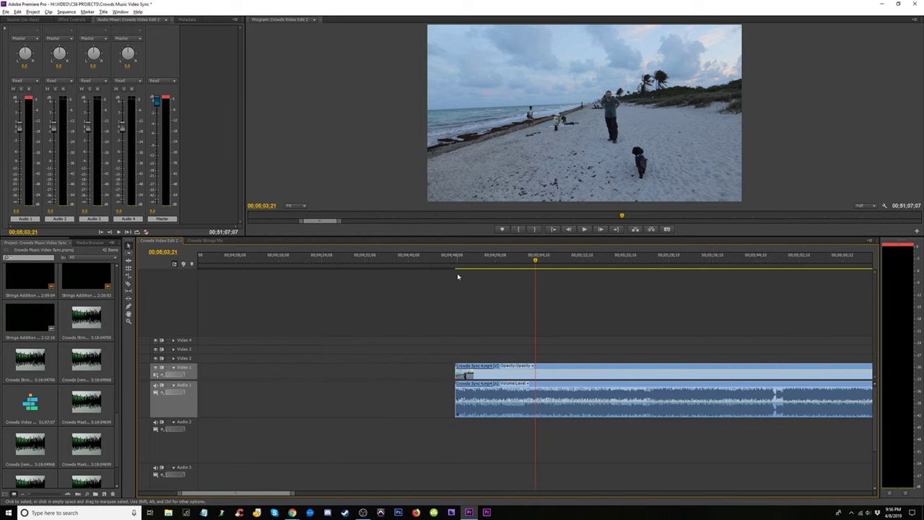
click(459, 264)
key(=)
key(=)
key(=)
click(518, 264)
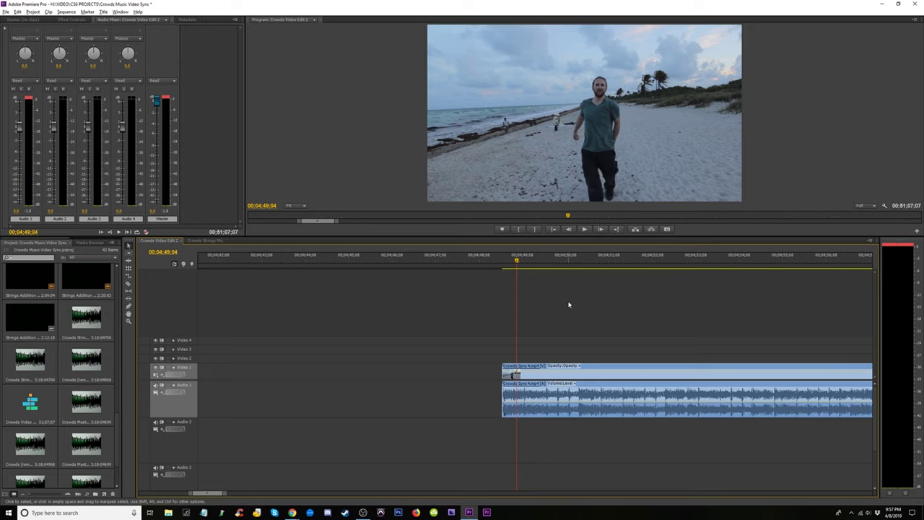
- Play the first seconds of Crowds Sync 4.mp4 and stop at 00;04;51;19
key(space)
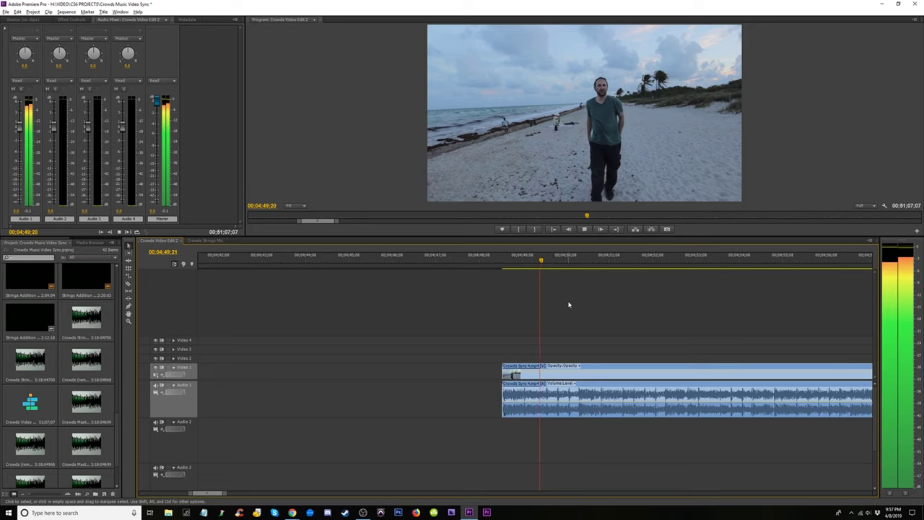
key(minus)
key(minus)
key(space)
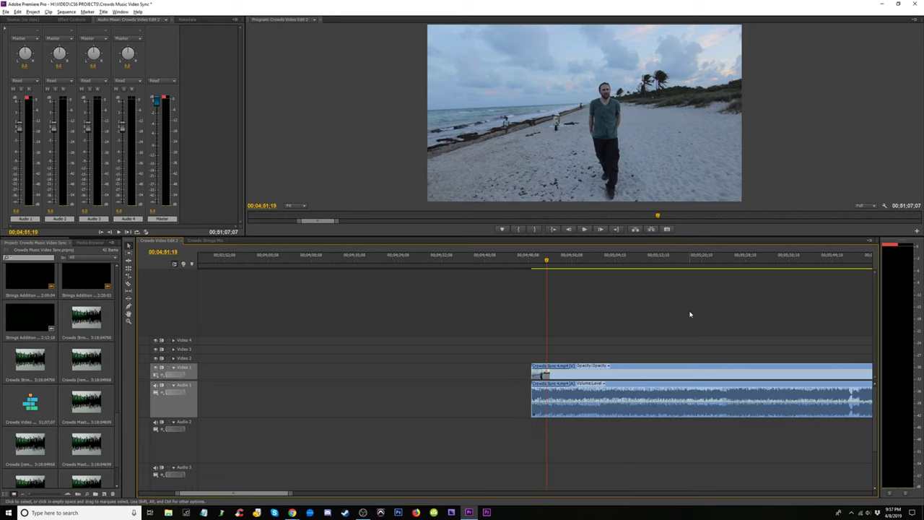
- Play Crowds Sync 4.mp4 from further in to find where the performance begins, stopping at 00;05;23;17
key(minus)
key(minus)
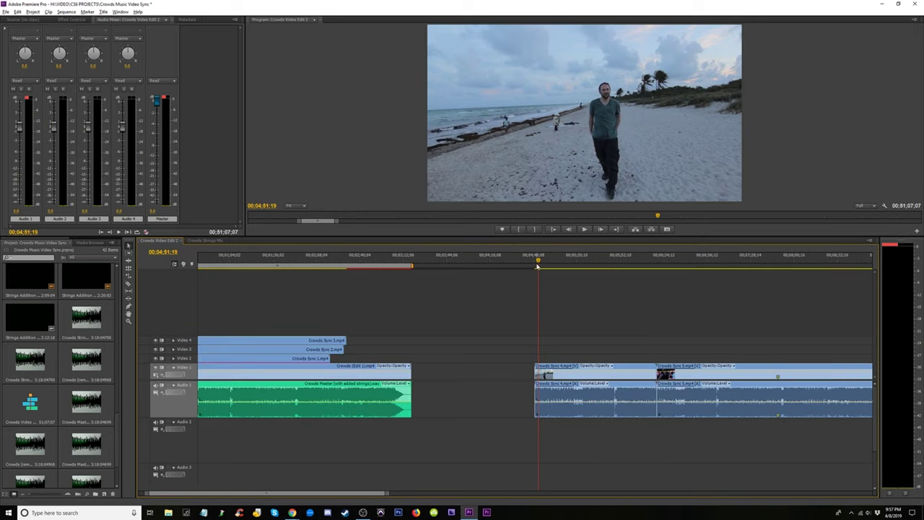
drag(540, 268, 571, 272)
key(equal)
key(equal)
key(equal)
key(equal)
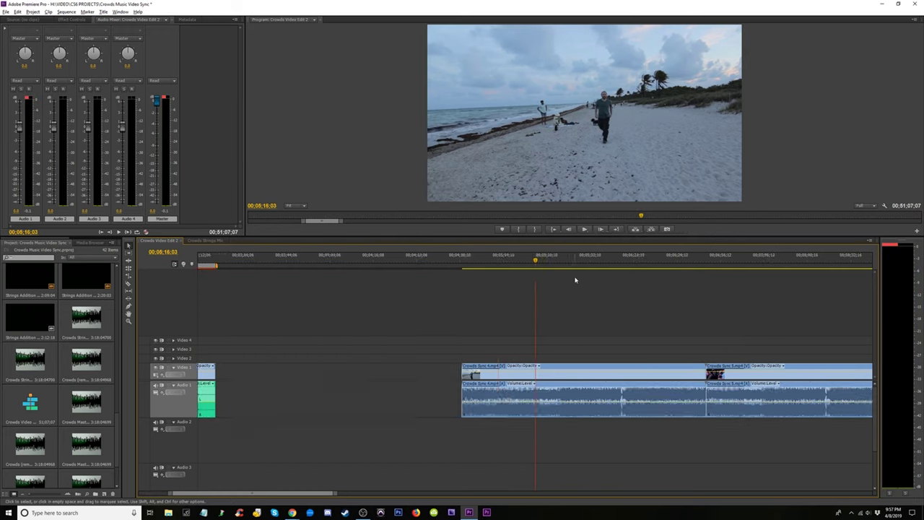
key(space)
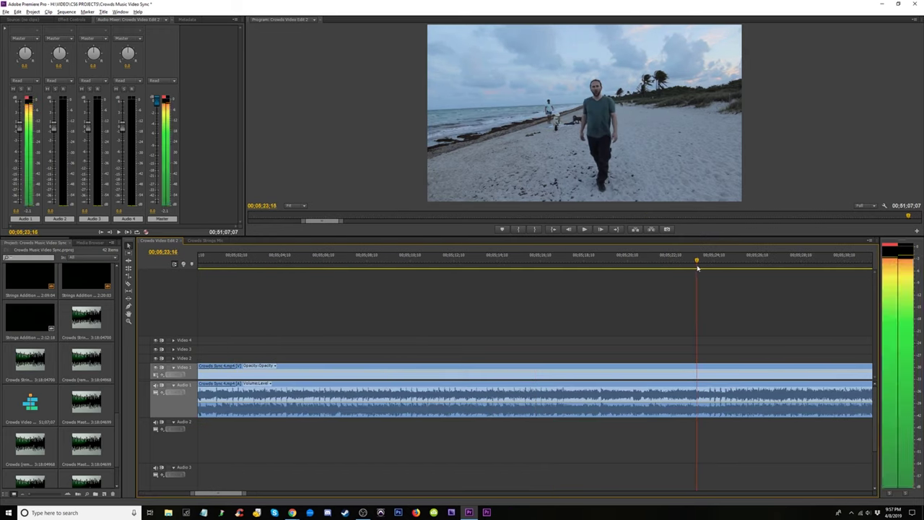
key(space)
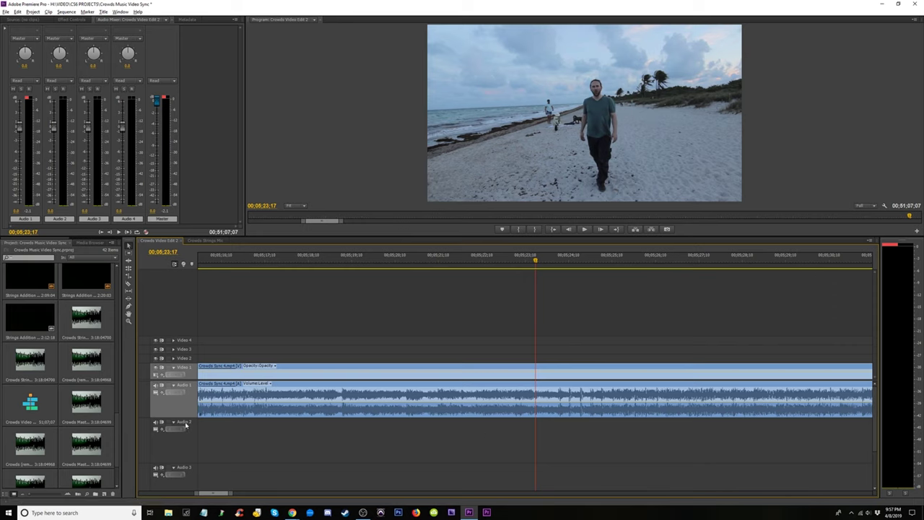
- Enlarge the Audio 1 track for a taller waveform and set the playhead at 00;05;24;03 as the cut point
drag(186, 421, 509, 449)
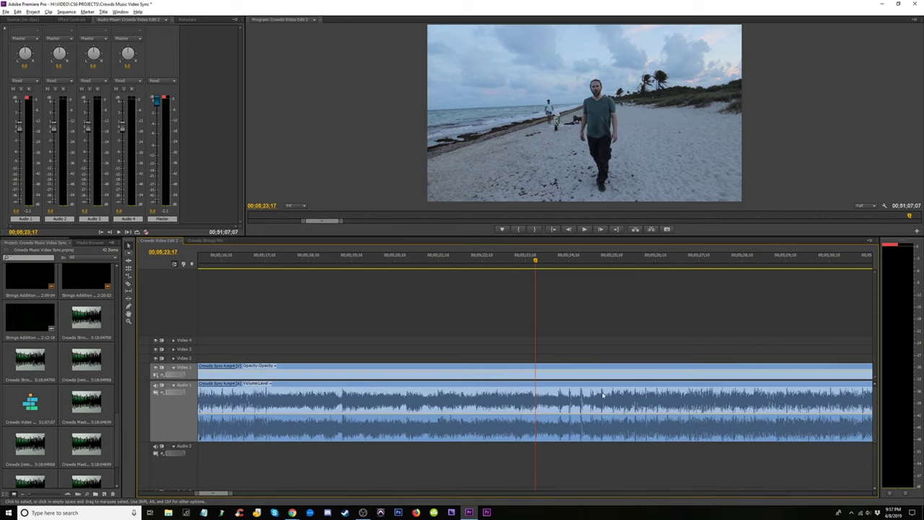
key(space)
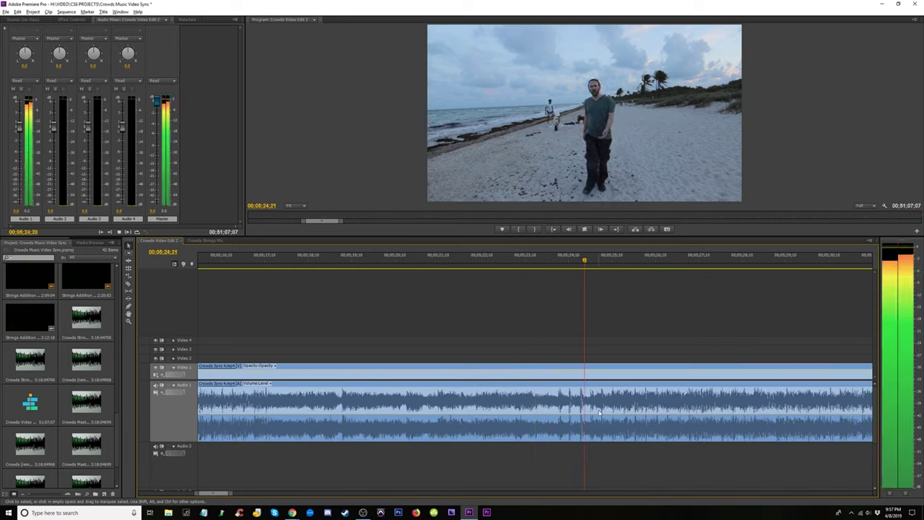
key(space)
drag(606, 275, 560, 281)
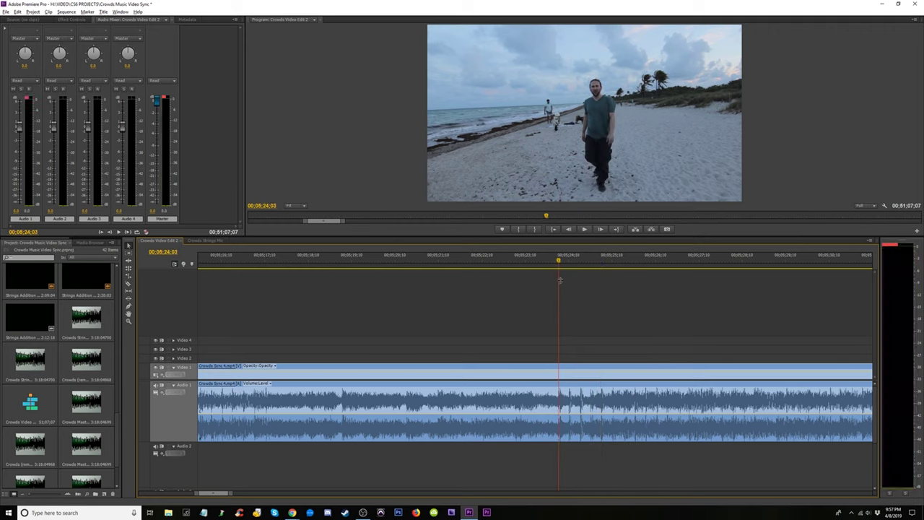
- Trim the start of Crowds Sync 4.mp4 to 00;05;24;03 and move the clip close behind the Crowds Master section
key(minus)
key(minus)
key(minus)
key(minus)
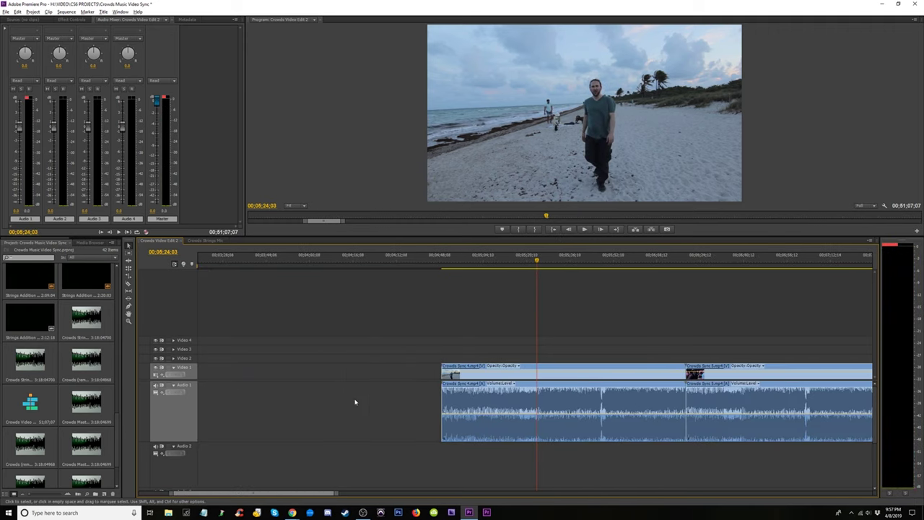
drag(444, 390, 538, 391)
drag(603, 390, 305, 383)
- Move Crowds Sync 5.mp4 earlier toward Crowds Sync 4.mp4 and review its opening to find where the performance begins
drag(729, 395, 475, 402)
click(446, 263)
drag(447, 263, 450, 264)
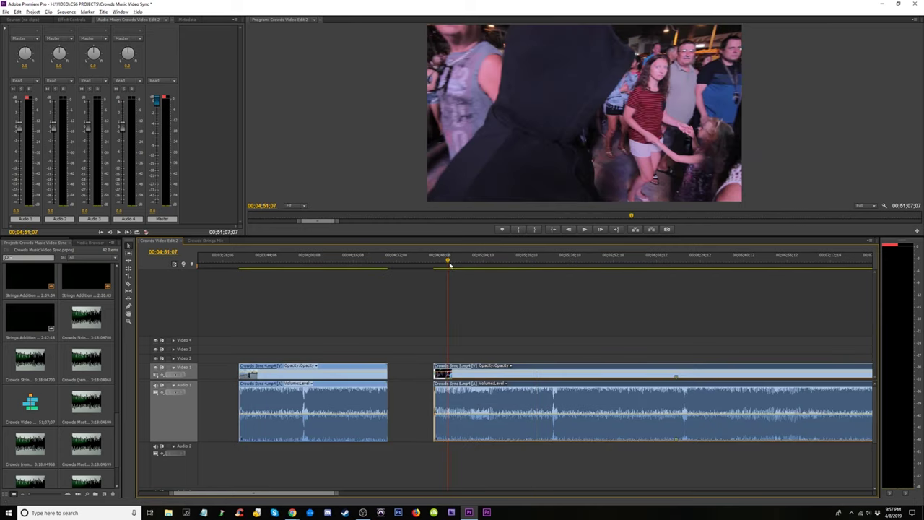
key(equal)
key(equal)
key(equal)
key(ctrl+z)
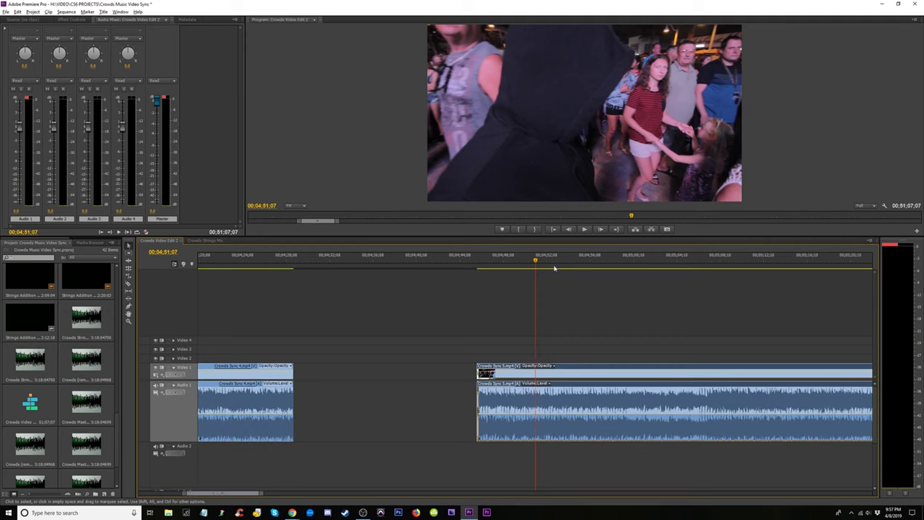
key(space)
key(space)
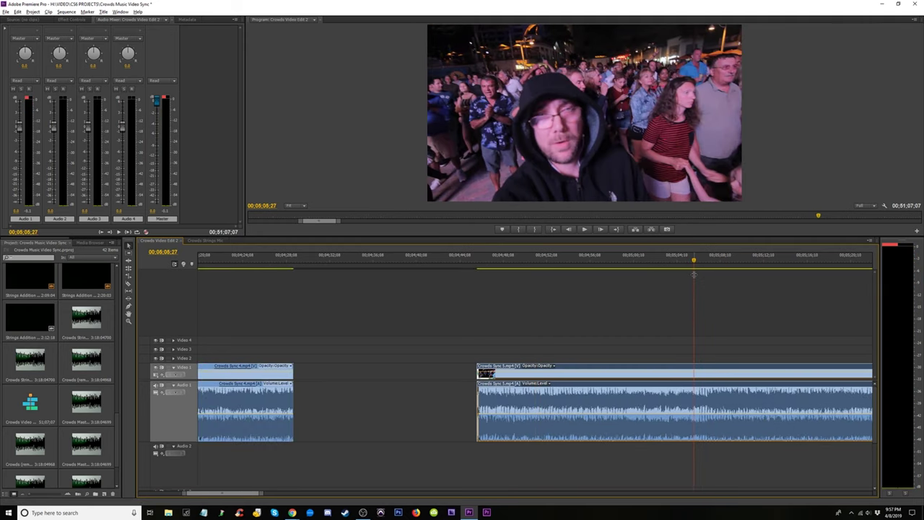
key(space)
key(space)
- Trim the unused opening of Crowds Sync 5.mp4 and move the clip close behind Crowds Sync 4.mp4
drag(484, 375, 353, 377)
click(332, 267)
key(equal)
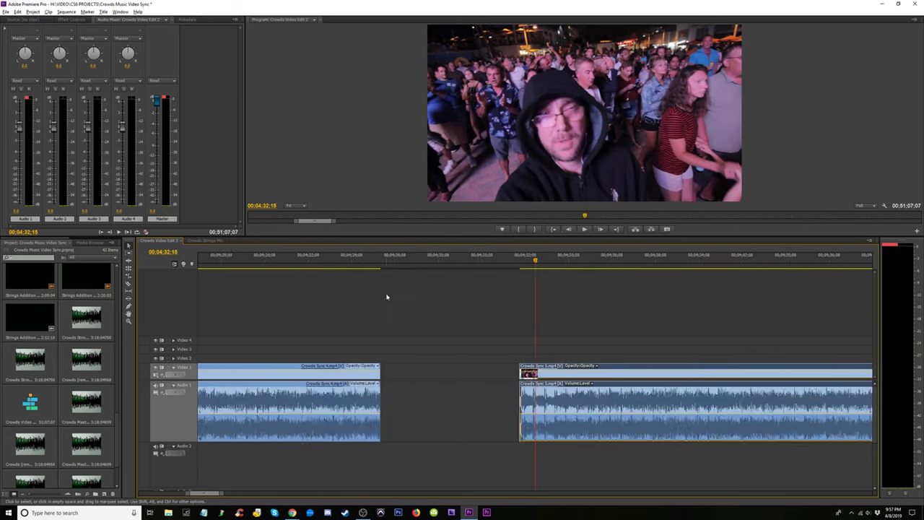
key(equal)
key(space)
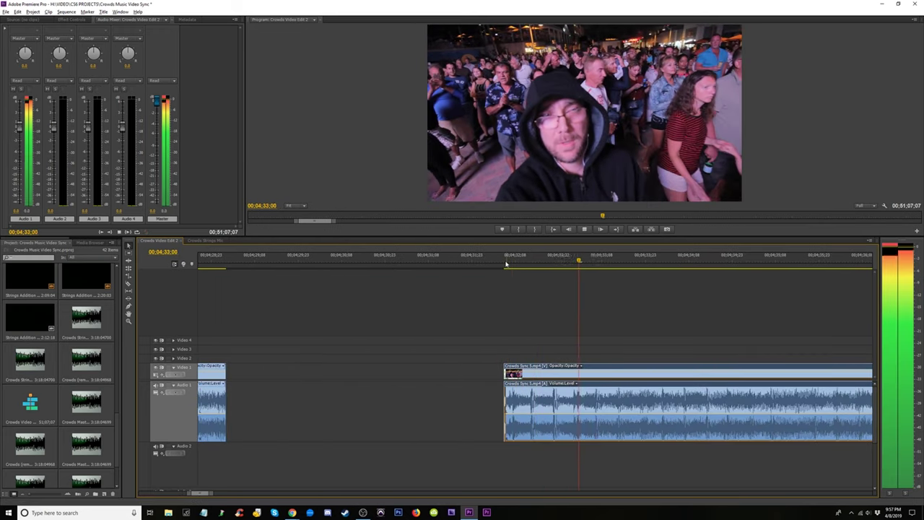
key(space)
- Trim the start of Crowds Sync 6.mp4 to 00;09;57;15, where the performance begins
key(minus)
key(minus)
key(minus)
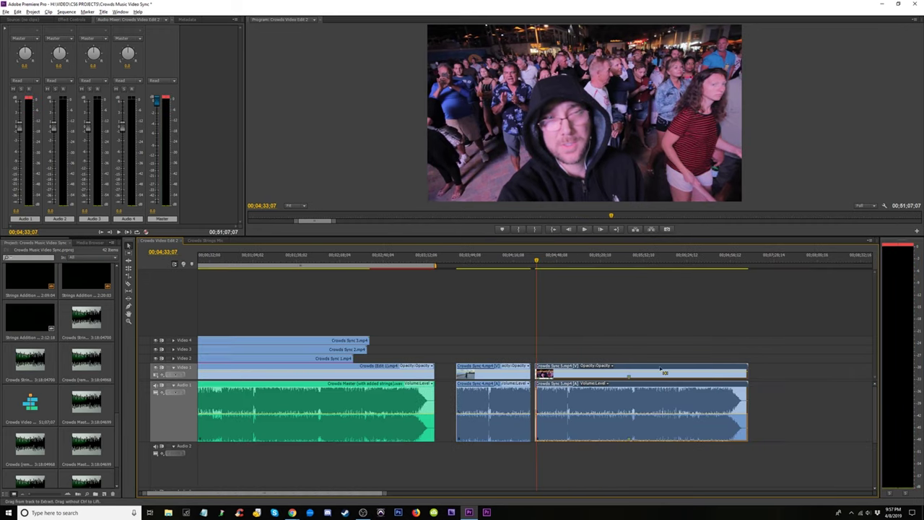
key(minus)
drag(581, 263, 598, 272)
key(equal)
key(equal)
key(equal)
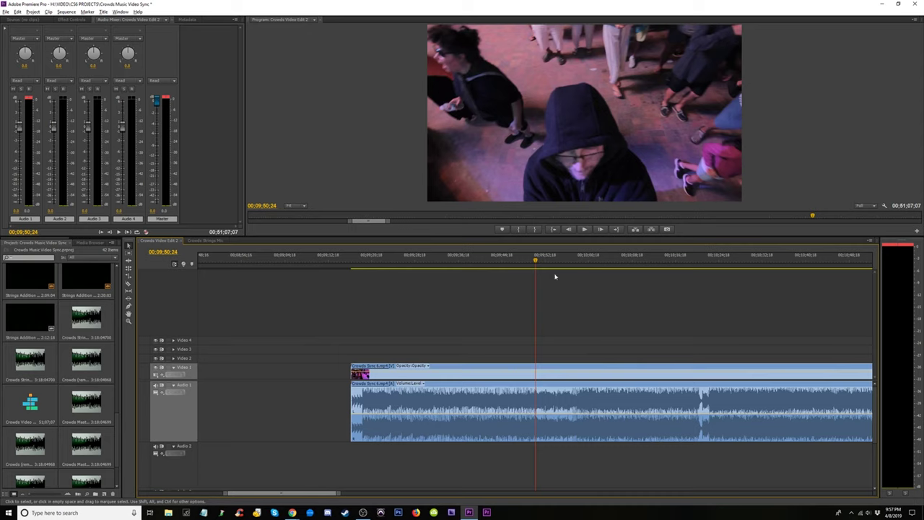
drag(540, 267, 572, 272)
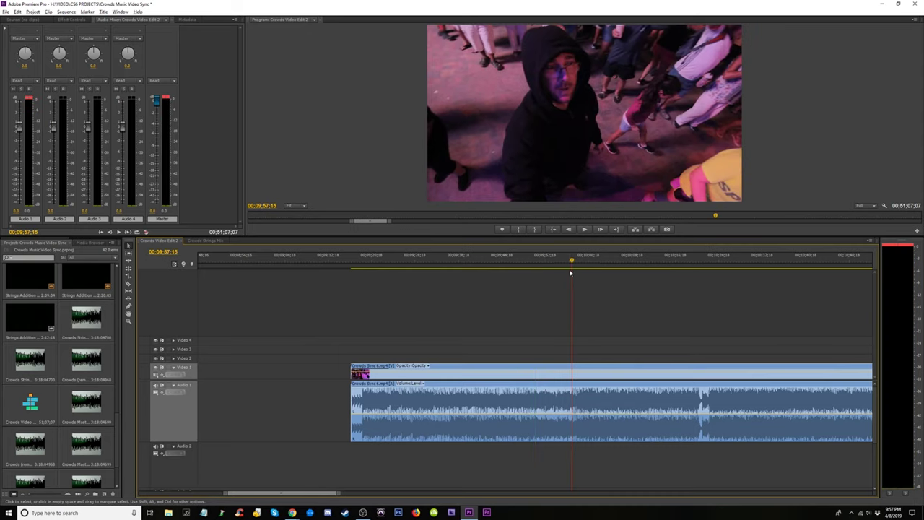
drag(355, 396, 572, 395)
- Play the trimmed start of Crowds Sync 6.mp4 to check the cut point
key(equal)
key(equal)
key(equal)
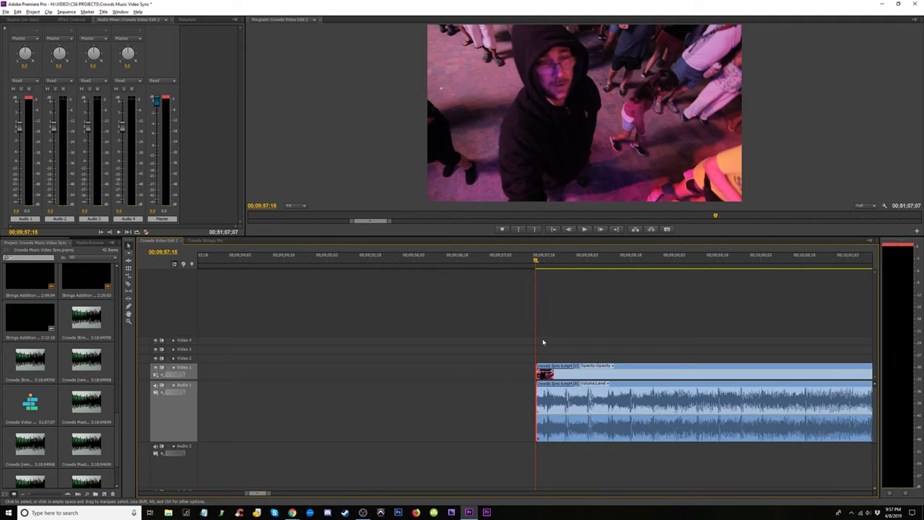
key(space)
key(space)
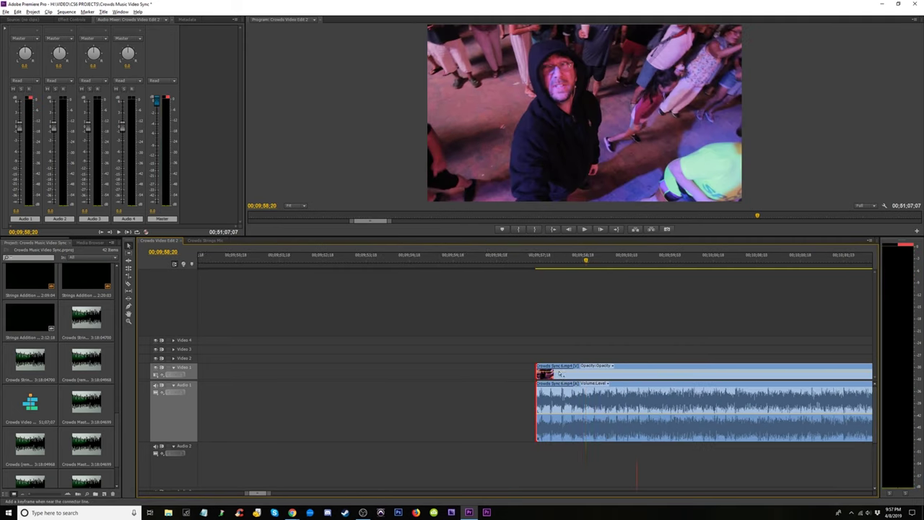
- Move Crowds Sync 6.mp4 close behind Crowds Sync 5.mp4, placing its video on Video 3 and keeping its audio on Audio 1
key(minus)
key(minus)
key(minus)
key(minus)
key(minus)
key(minus)
key(minus)
mouse_move(560, 391)
mouse_down()
mouse_move(548, 390)
mouse_move(563, 391)
mouse_up()
drag(422, 392, 372, 360)
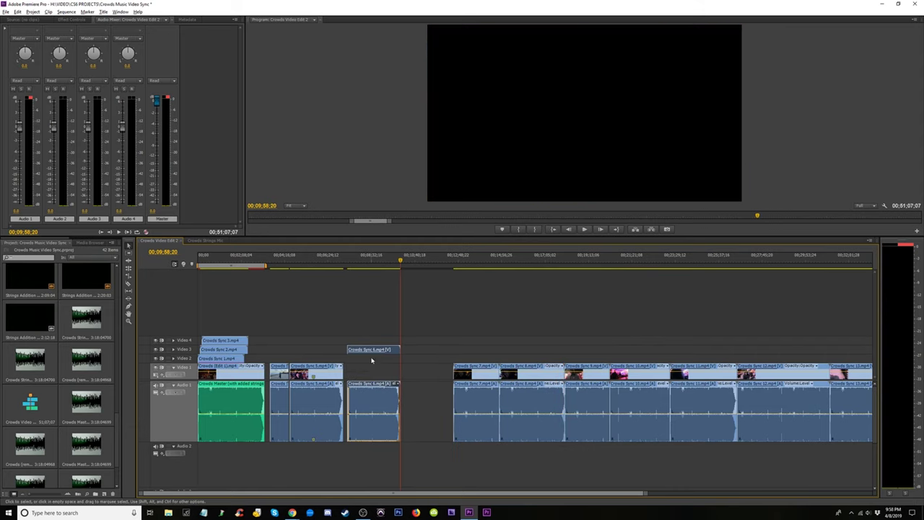
- Place Crowds Sync 5.mp4 on Video 2 and Audio 2 and line up its start with Crowds Sync 4.mp4
click(311, 358)
drag(311, 369, 312, 362)
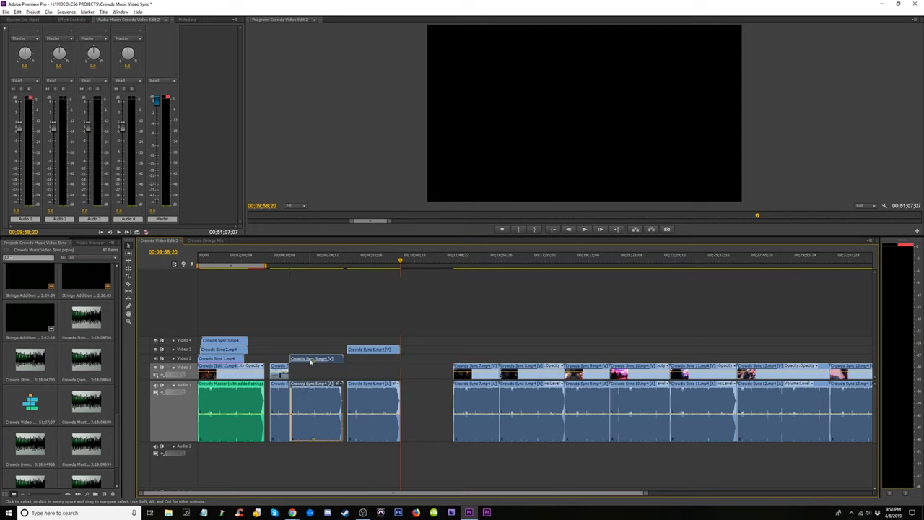
drag(315, 439, 317, 465)
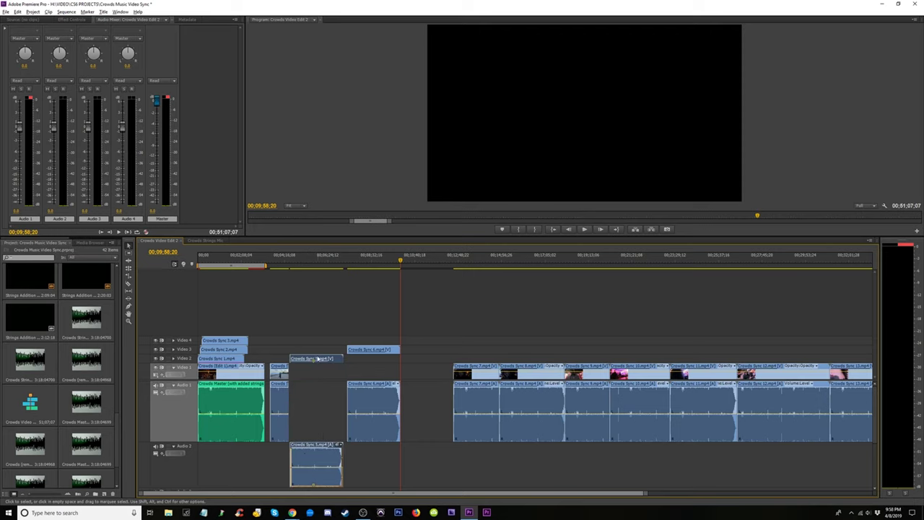
drag(305, 359, 285, 358)
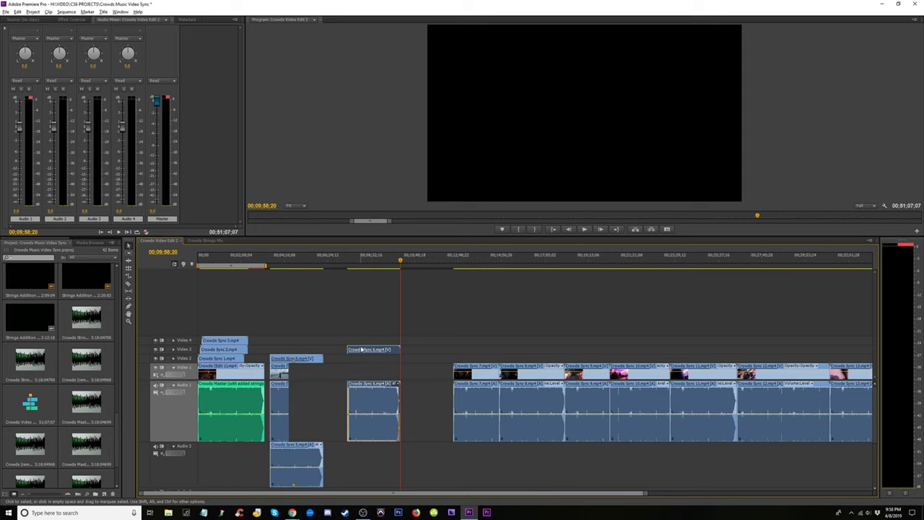
- Place the audio of Crowds Sync 6.mp4 on Audio 3 and line up the clip's start with Crowds Sync 4.mp4 and 5.mp4
drag(365, 434, 360, 492)
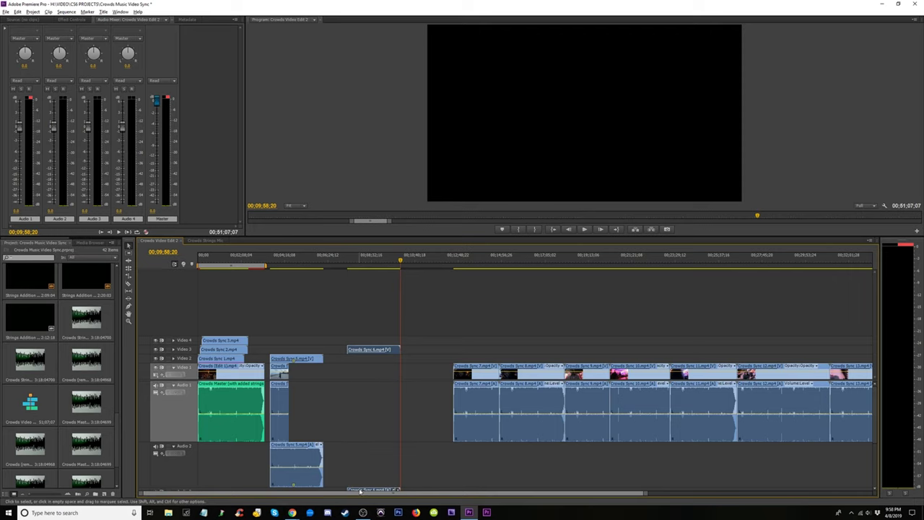
drag(175, 488, 181, 470)
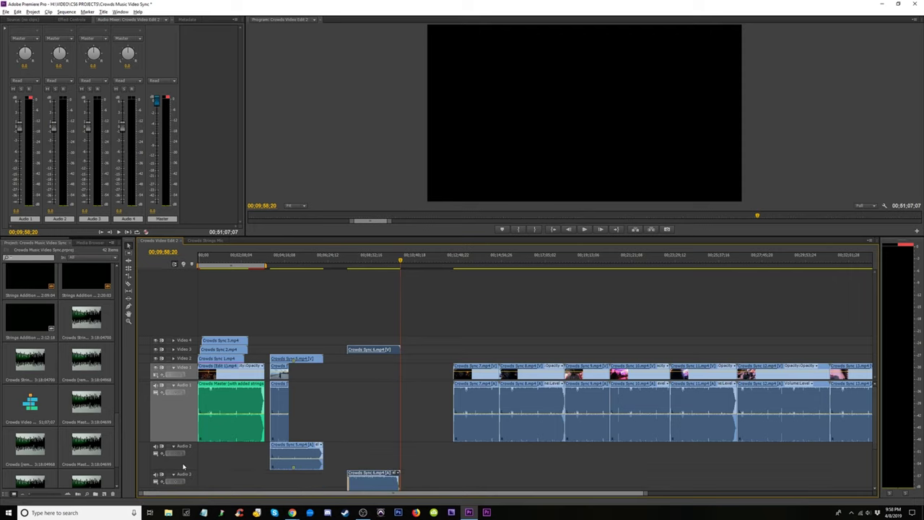
drag(362, 485, 292, 478)
- Find where the performance begins in Crowds Sync 7.mp4 and roughly trim the clip's start to about 00;13;15
click(462, 268)
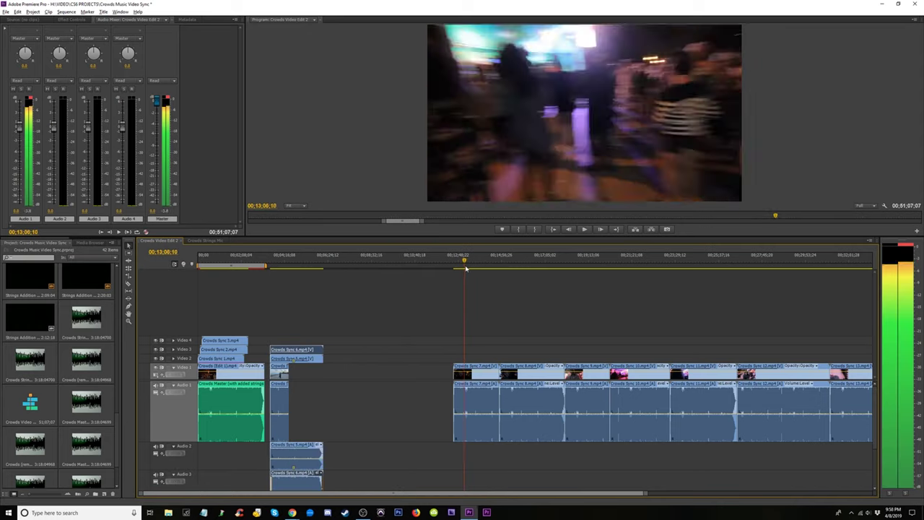
key(=)
key(=)
key(=)
key(=)
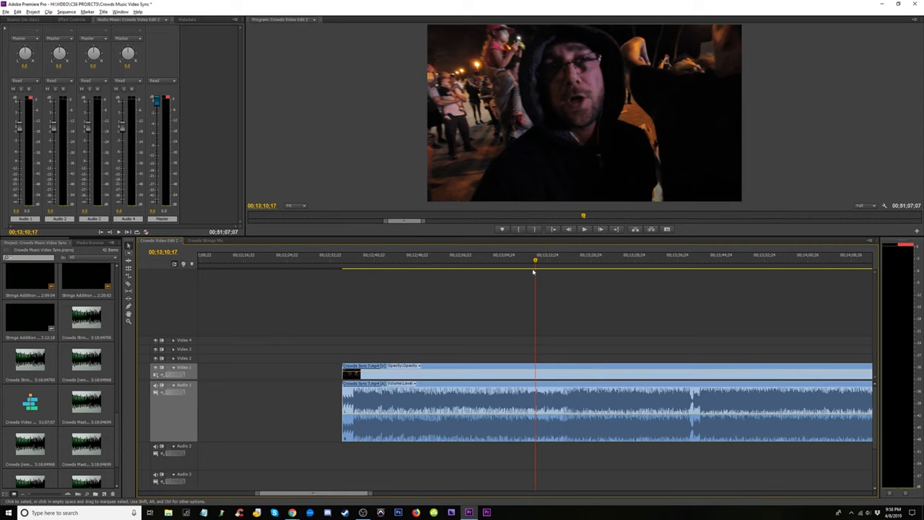
key(space)
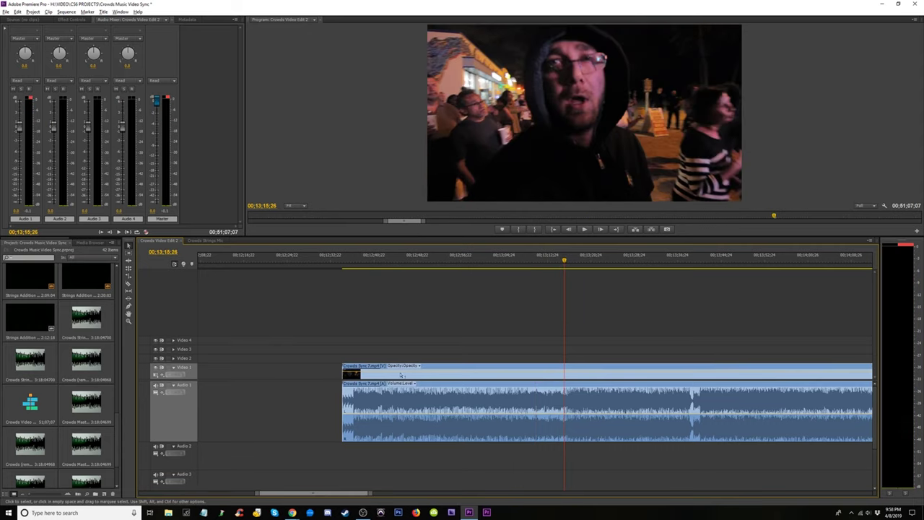
drag(346, 390, 558, 397)
- Fine-trim the start of Crowds Sync 7.mp4 to 00;13;15;20
key(=)
key(=)
key(=)
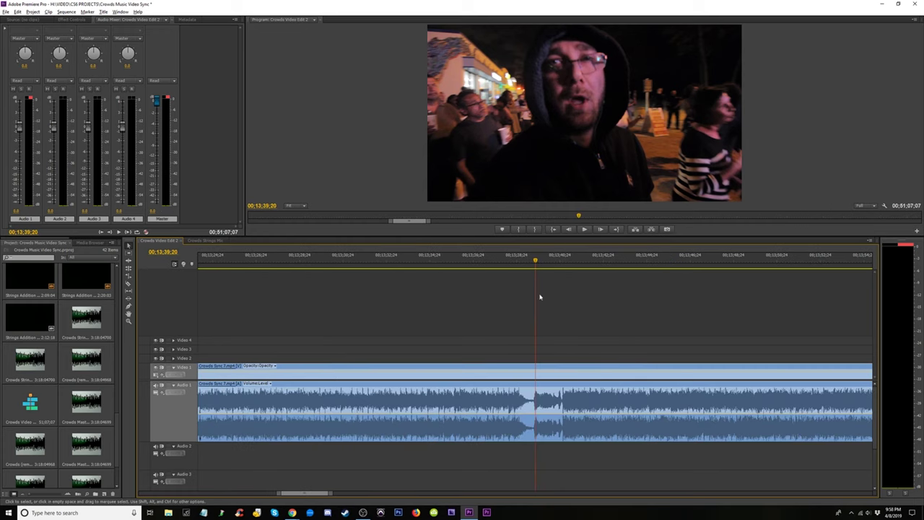
key(ctrl+s)
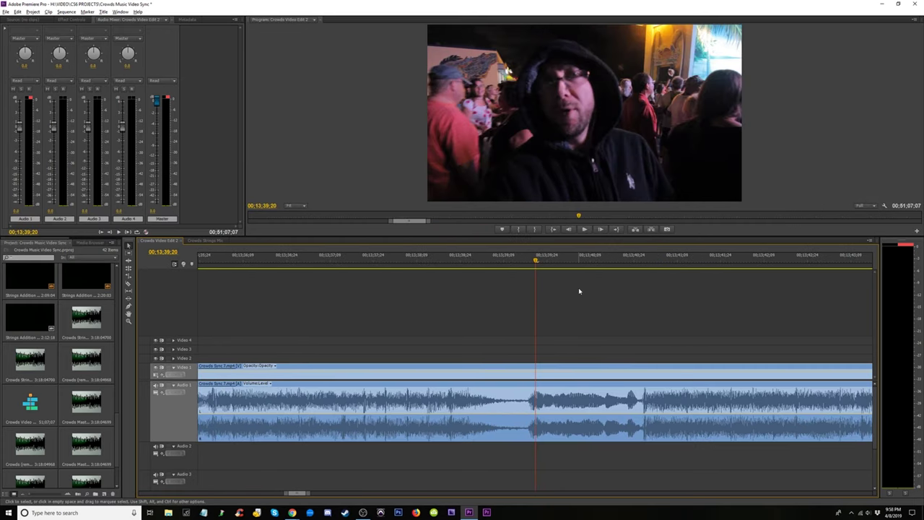
key(minus)
key(minus)
key(minus)
click(405, 262)
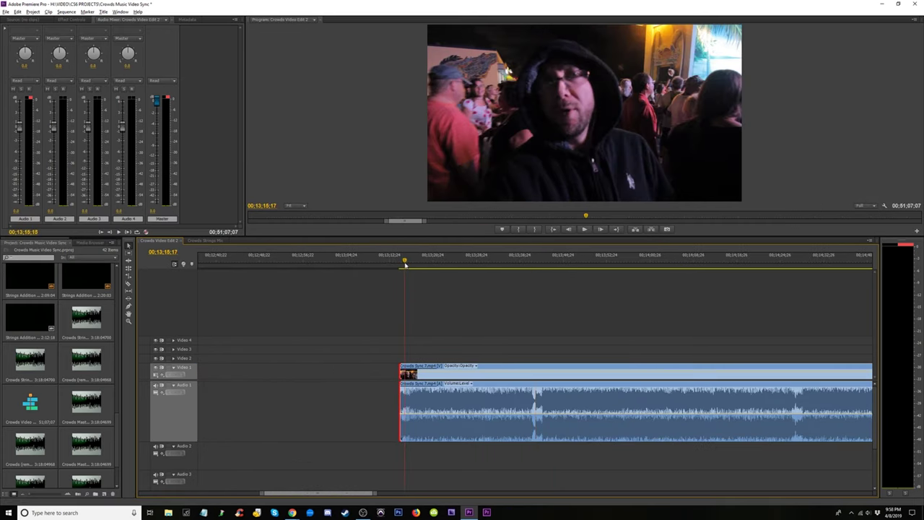
key(=)
key(=)
key(=)
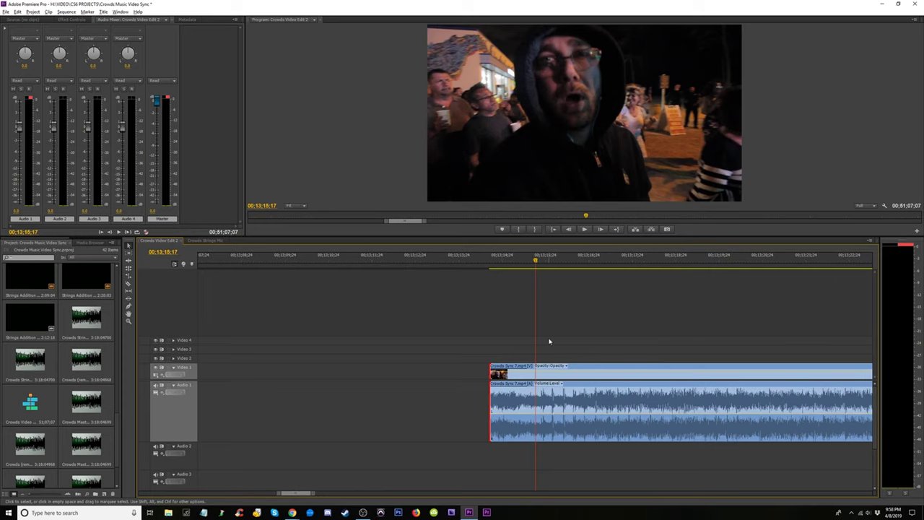
click(536, 261)
drag(537, 261, 539, 263)
drag(493, 377, 540, 377)
- Move all clips from Crowds Sync 7.mp4 onward earlier so they begin close behind the stacked Crowds Sync 4 to 6 clips
key(minus)
key(minus)
key(minus)
key(minus)
key(minus)
key(minus)
key(minus)
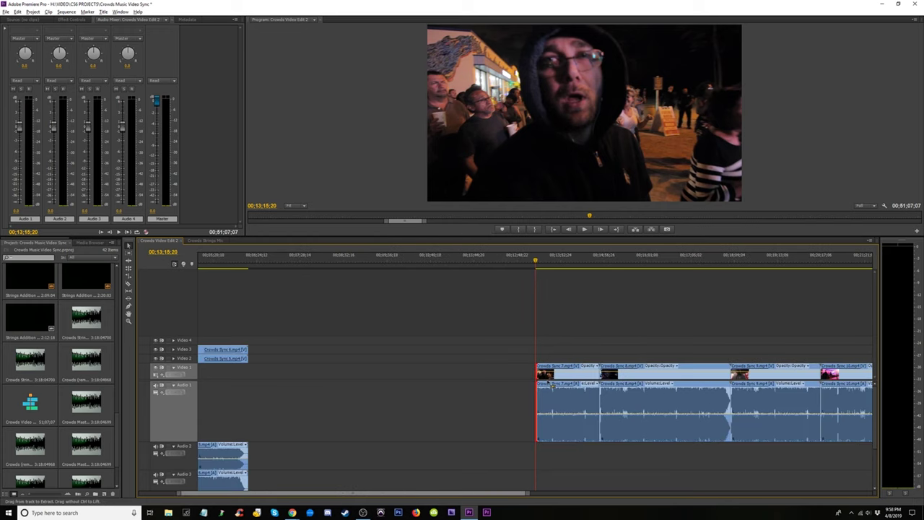
drag(354, 335, 773, 438)
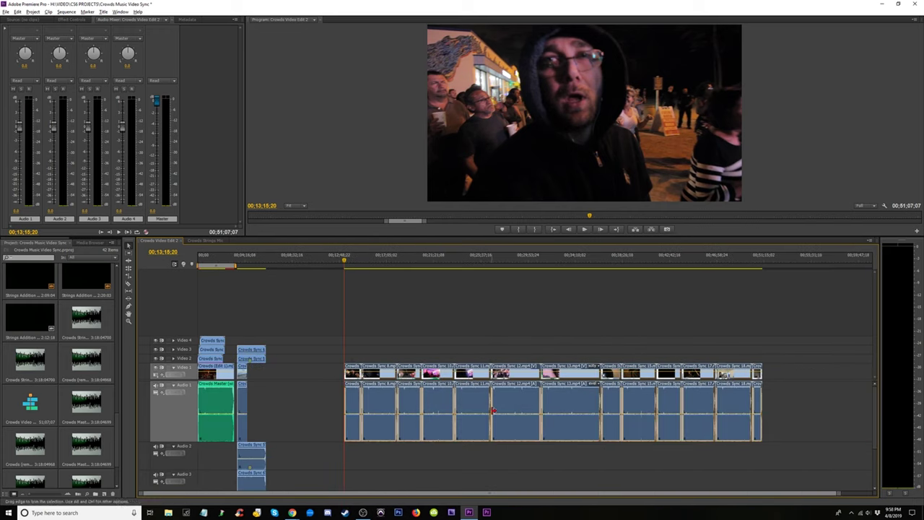
drag(503, 410, 431, 406)
key(Up)
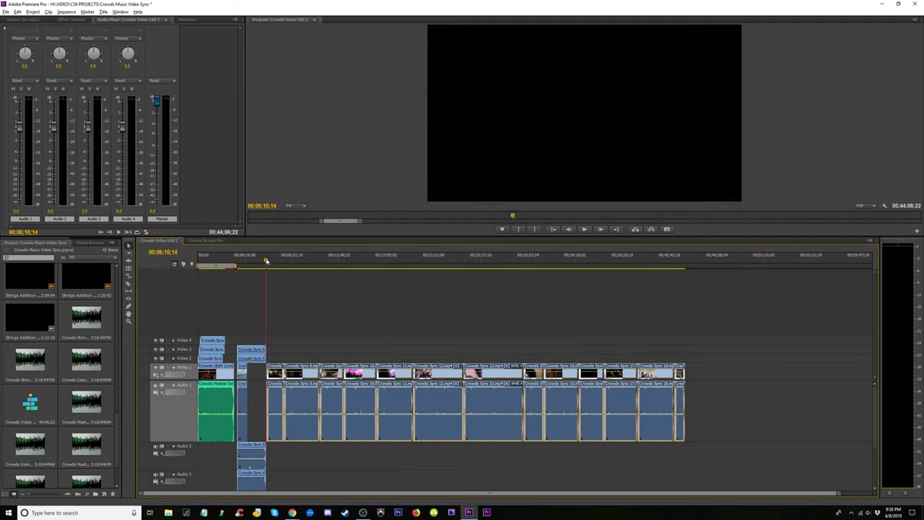
- Place Crowds Sync 7.mp4 on Video 4 and Audio 4 and line up its start with Crowds Sync 4.mp4
key(equal)
key(equal)
key(equal)
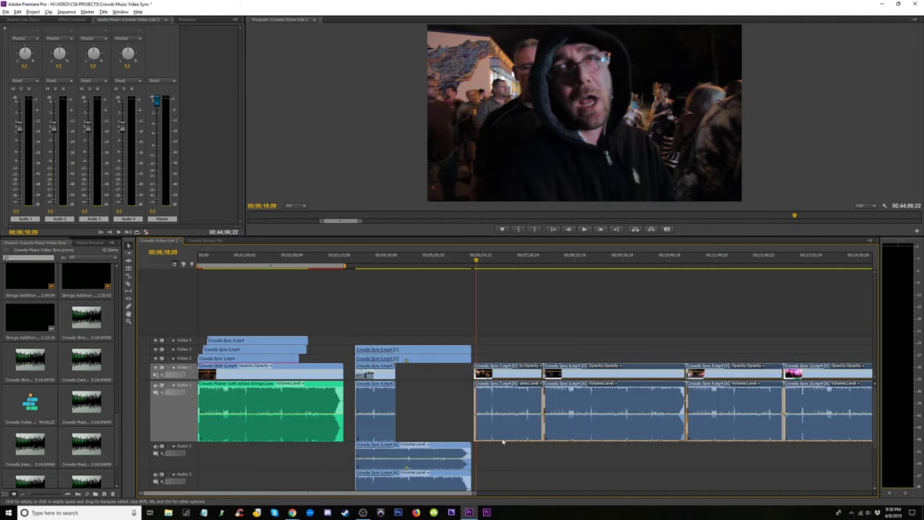
drag(503, 442, 507, 480)
click(508, 436)
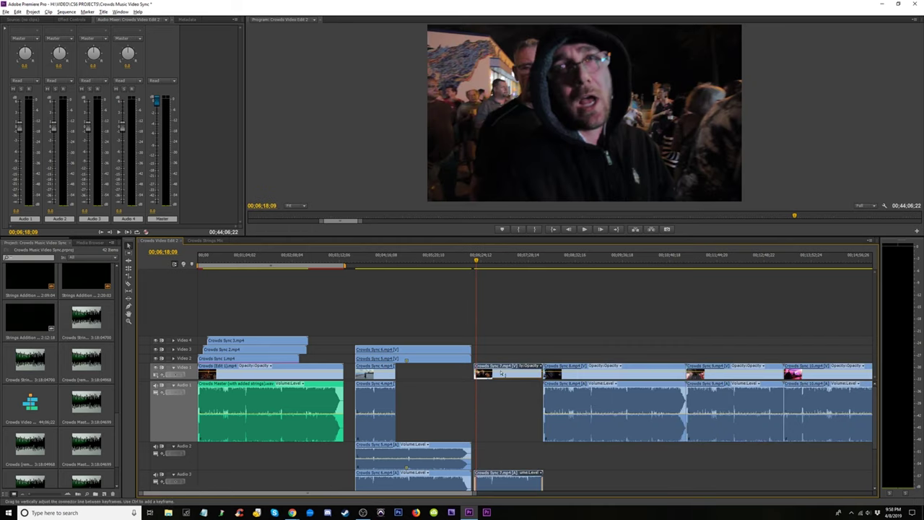
drag(501, 373, 501, 341)
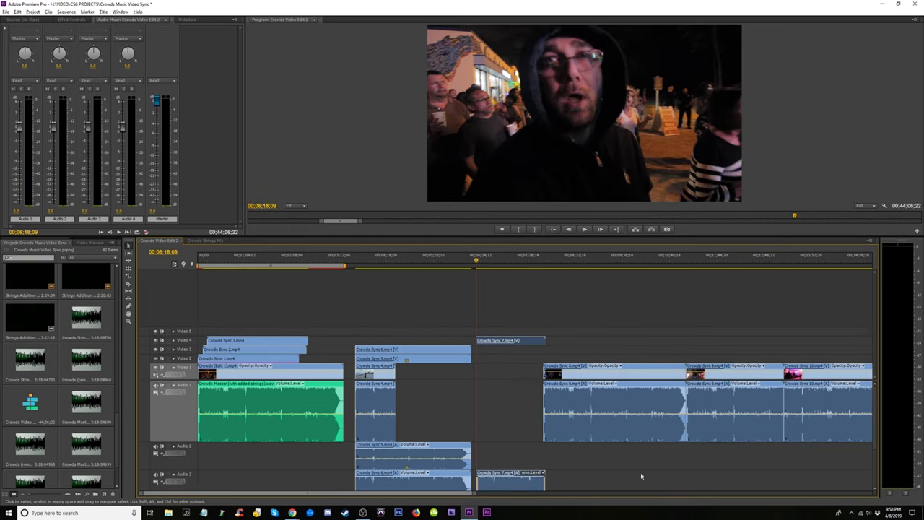
drag(874, 418, 869, 454)
drag(507, 460, 386, 473)
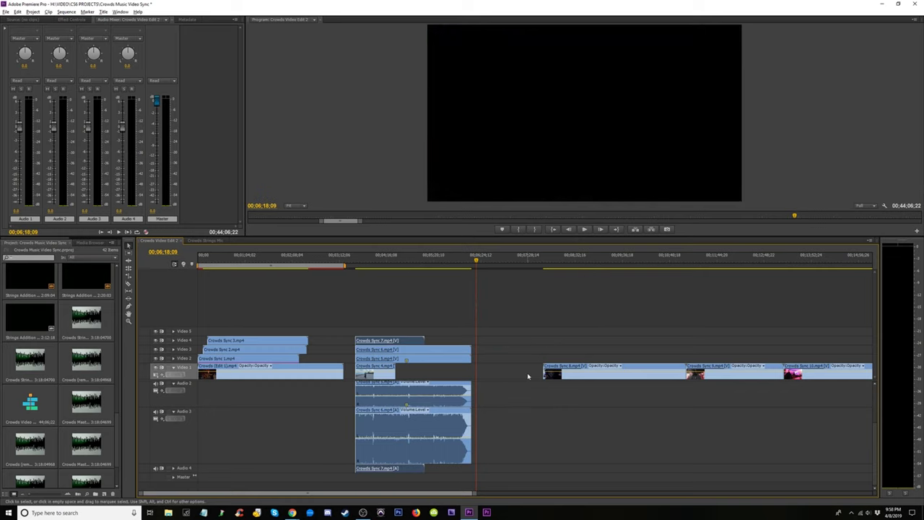
drag(869, 457, 870, 420)
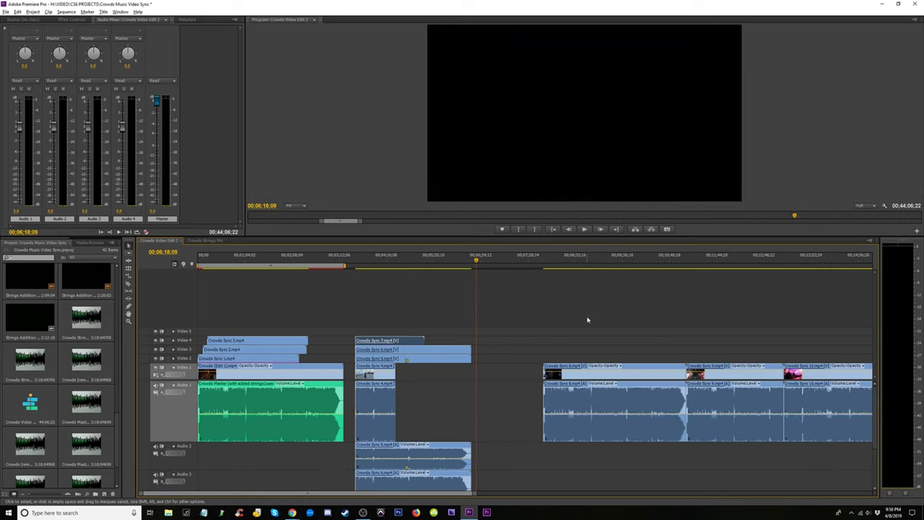
- Roughly trim the start of Crowds Sync 8.mp4 and move the clip earlier to begin at about 00;07;28
drag(556, 266, 627, 269)
key(=)
key(=)
key(equal)
drag(392, 379, 292, 371)
- Play the opening of Crowds Sync 8.mp4 and fine-trim its start to 00;07;29;06
click(267, 266)
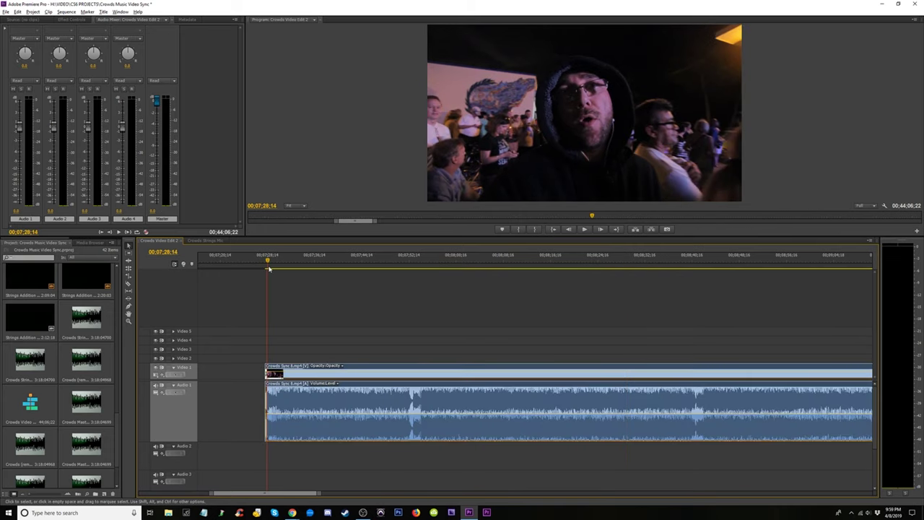
key(equal)
key(equal)
key(equal)
key(equal)
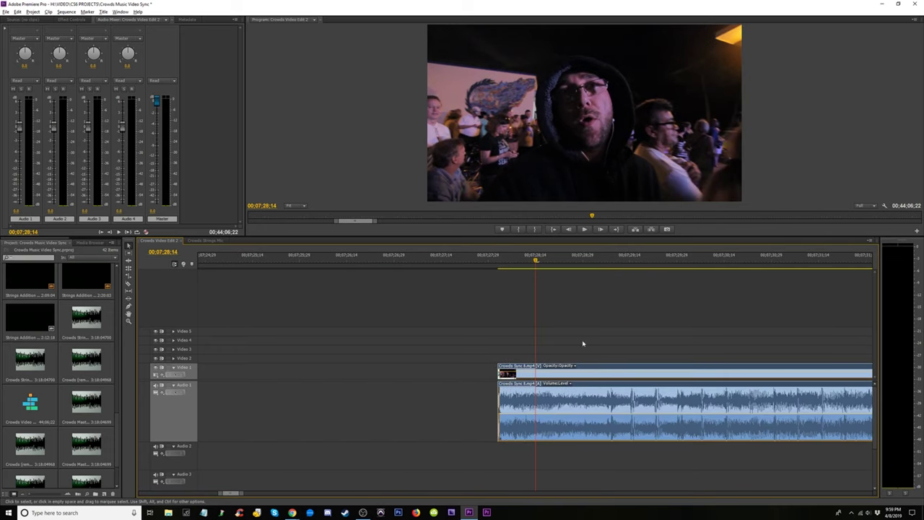
key(space)
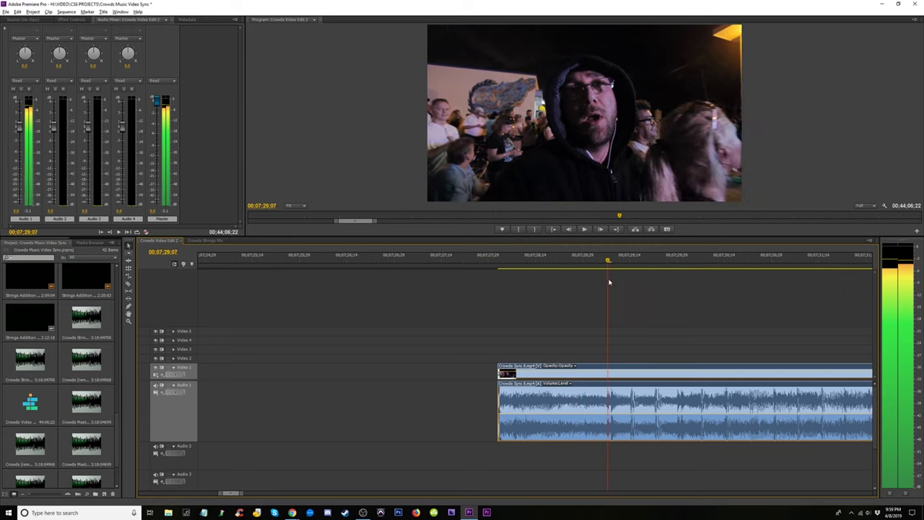
drag(503, 392, 606, 397)
- Find where the performance begins in Crowds Sync 9.mp4 and roughly trim the clip's start to about 00;11;43
key(minus)
key(minus)
key(minus)
key(minus)
key(minus)
key(minus)
key(minus)
key(minus)
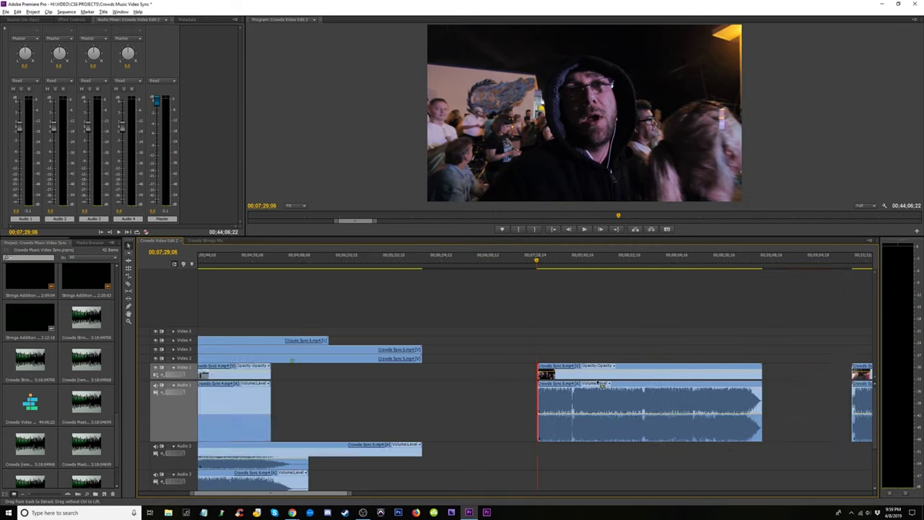
key(minus)
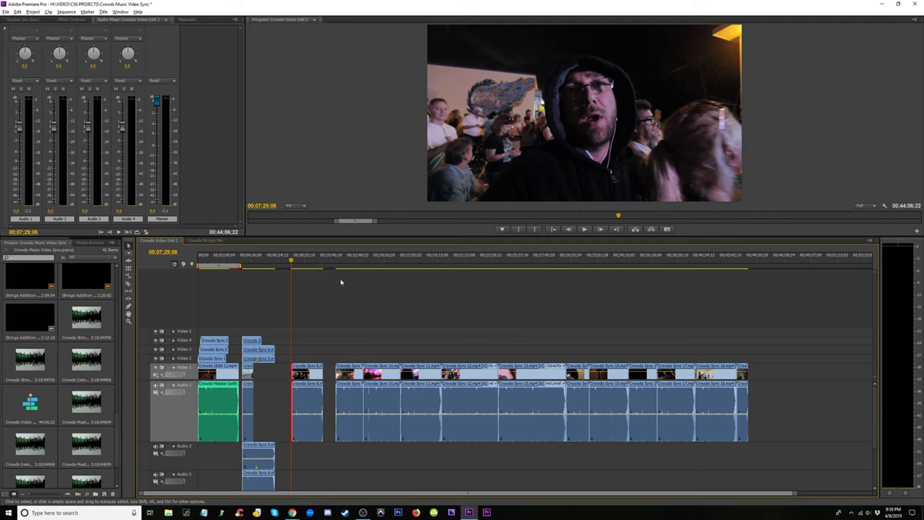
click(340, 260)
key(equal)
key(equal)
key(equal)
key(equal)
key(equal)
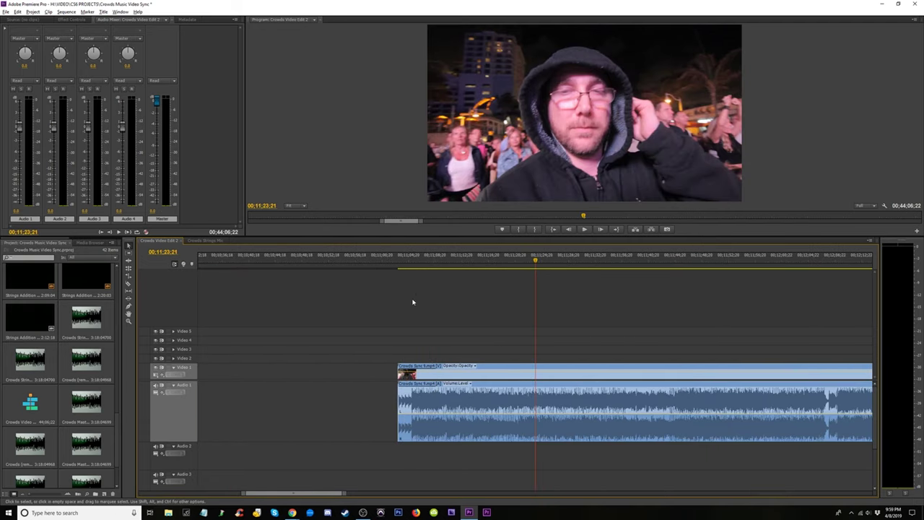
click(412, 264)
key(equal)
key(equal)
key(minus)
key(minus)
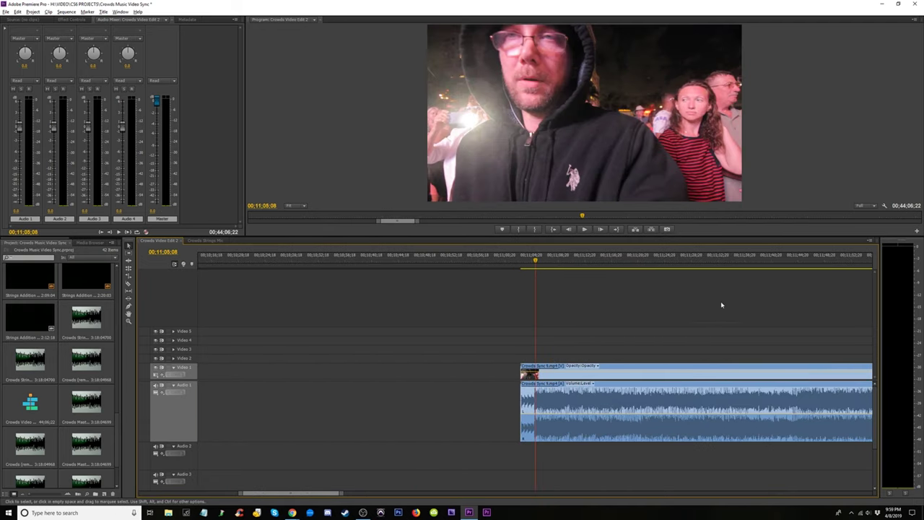
key(minus)
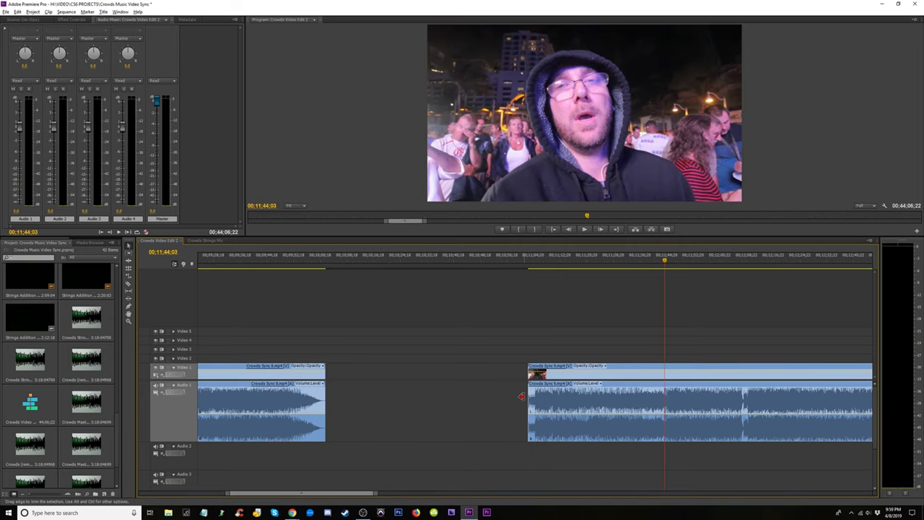
drag(558, 391, 664, 394)
- Fine-trim the start of Crowds Sync 9.mp4 to 00;11;43;21
key(equal)
key(equal)
key(equal)
key(equal)
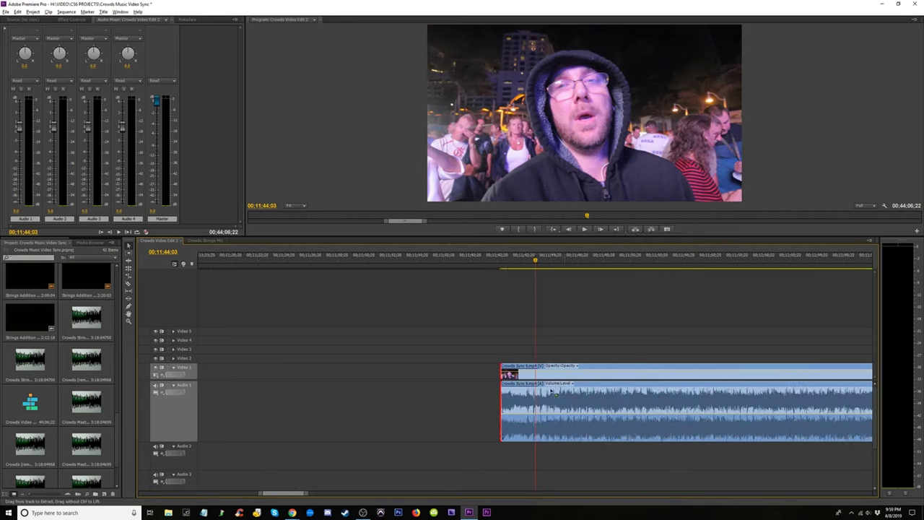
drag(533, 260, 513, 272)
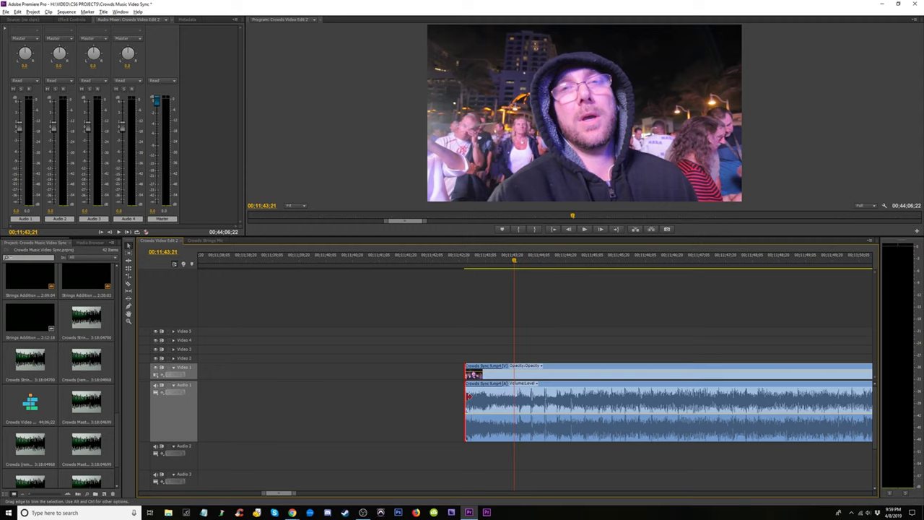
drag(469, 396, 515, 394)
- Place Crowds Sync 9.mp4 on Video 2 and Audio 2 and line up its start with Crowds Sync 8.mp4
key(minus)
key(minus)
key(minus)
key(minus)
key(minus)
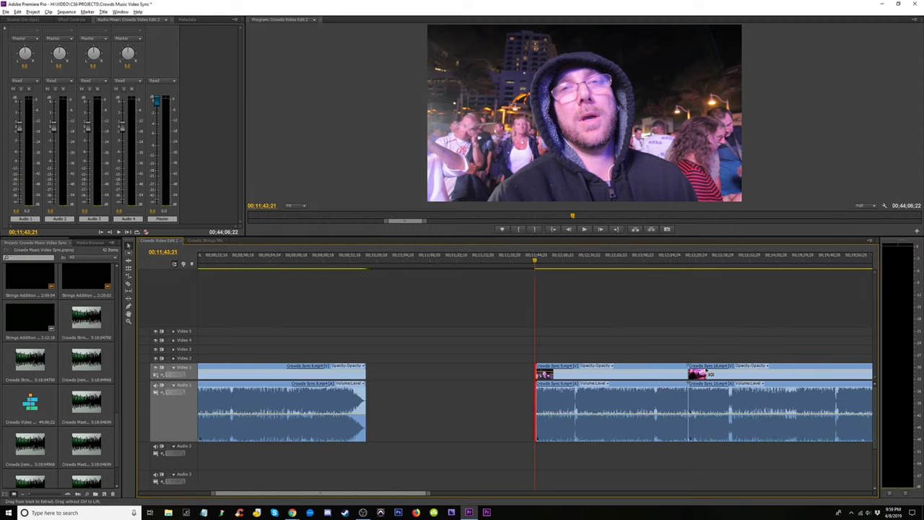
key(minus)
drag(567, 374, 490, 350)
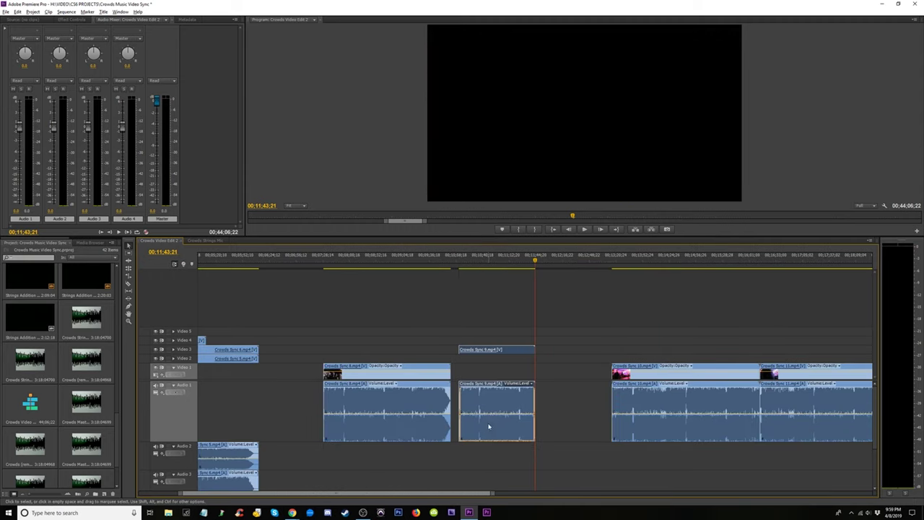
drag(488, 427, 352, 455)
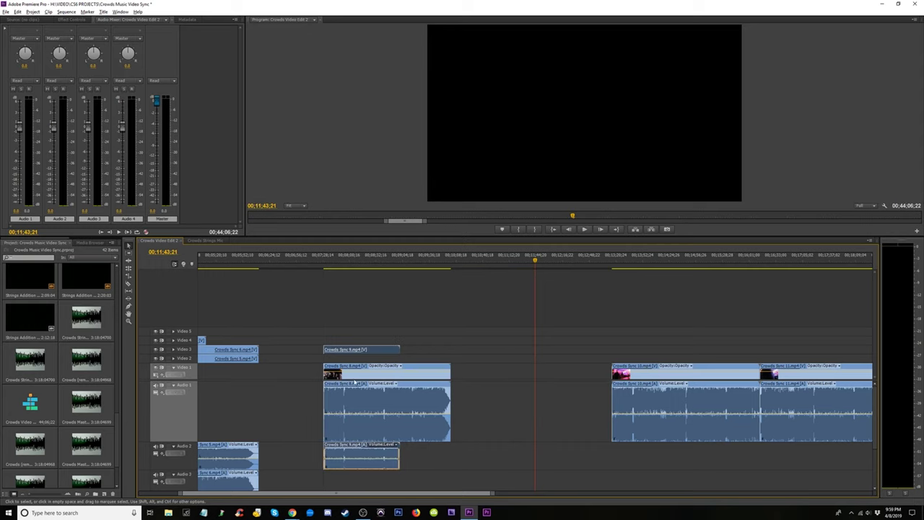
drag(352, 355, 353, 359)
- Move Crowds Sync 10.mp4 earlier to begin at about 00;10;28, and trim its start to 00;11;33;20, where the performance begins
drag(630, 372, 490, 371)
key(equal)
key(equal)
key(equal)
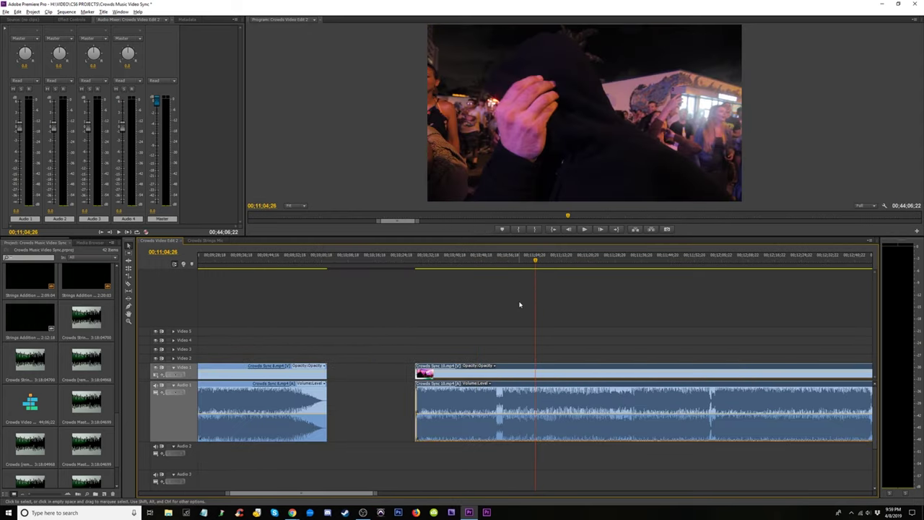
click(727, 261)
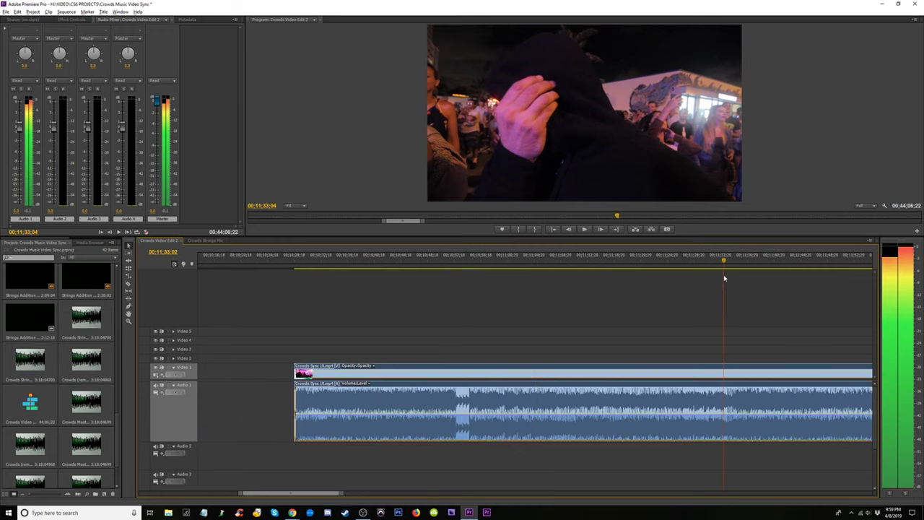
drag(291, 391, 727, 414)
key(equal)
key(equal)
key(equal)
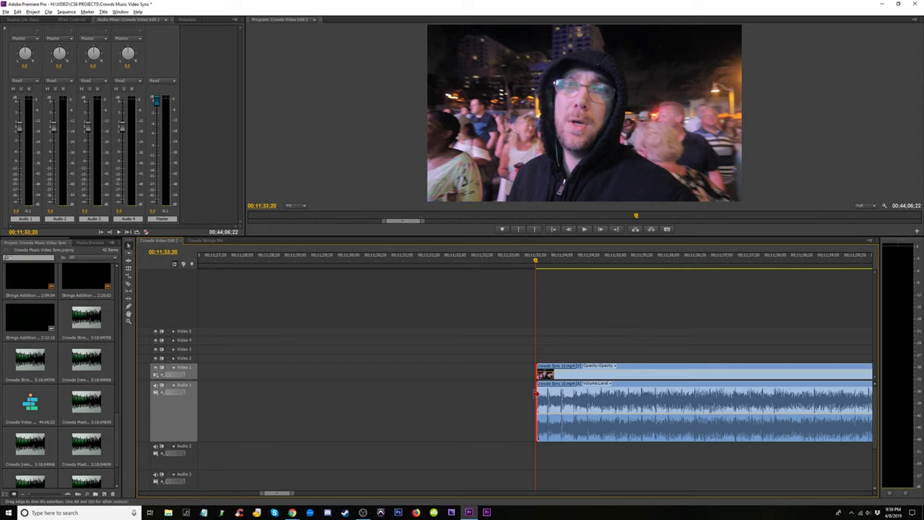
- Place Crowds Sync 10.mp4 on Video 4 and Audio 3 and line up its start with Crowds Sync 8.mp4
key(minus)
key(minus)
key(minus)
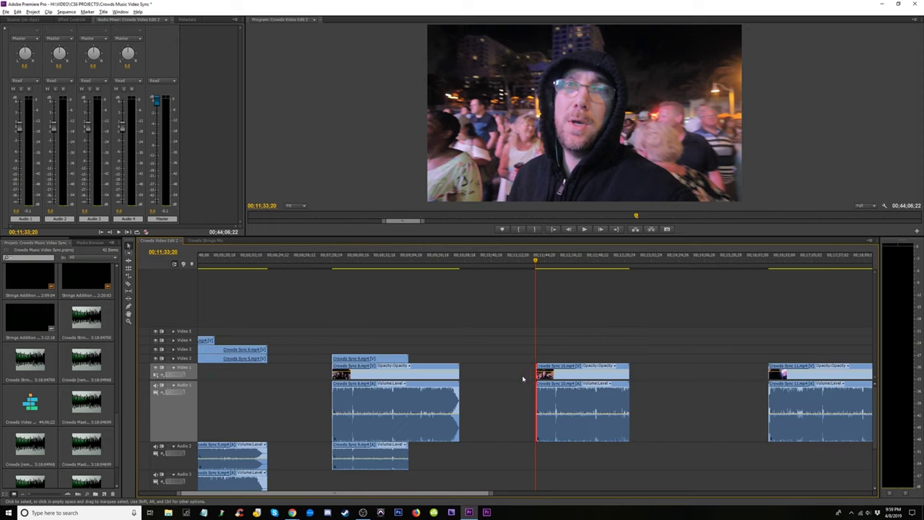
drag(558, 370, 349, 474)
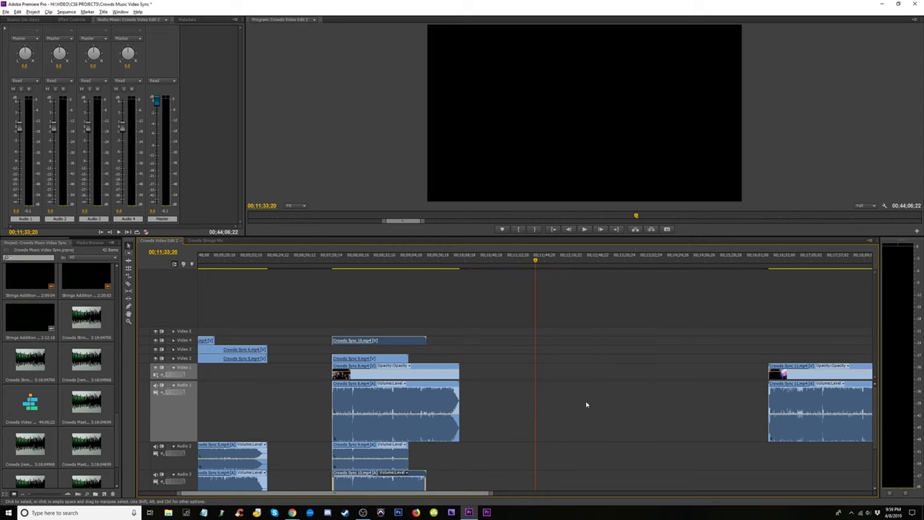
- Find where the performance begins in Crowds Sync 11.mp4 and trim the clip's start to 00;16;54;11
click(787, 259)
key(minus)
key(minus)
key(equal)
key(equal)
key(equal)
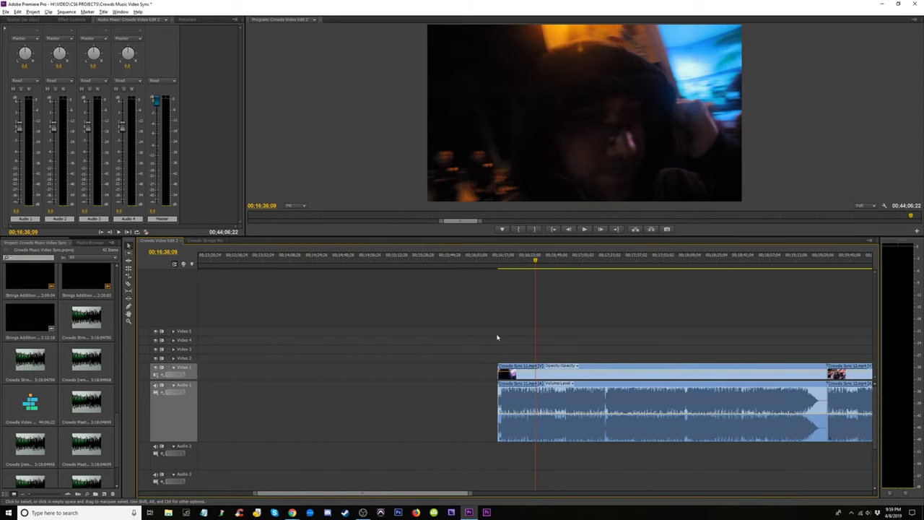
drag(538, 268, 606, 273)
key(equal)
key(equal)
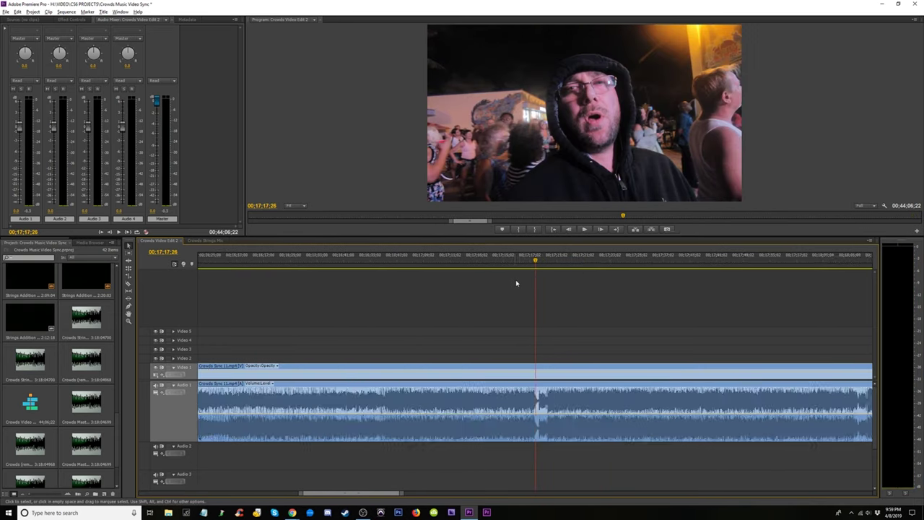
key(minus)
key(minus)
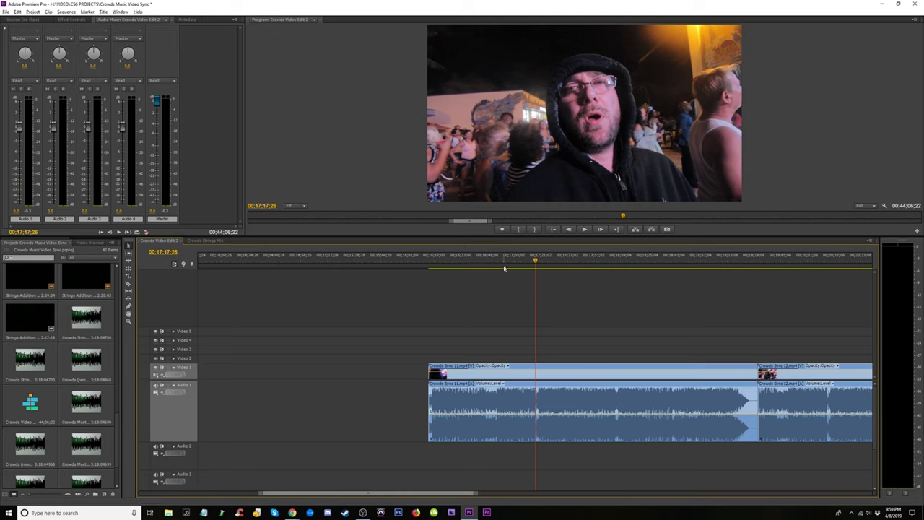
click(503, 269)
key(equal)
key(equal)
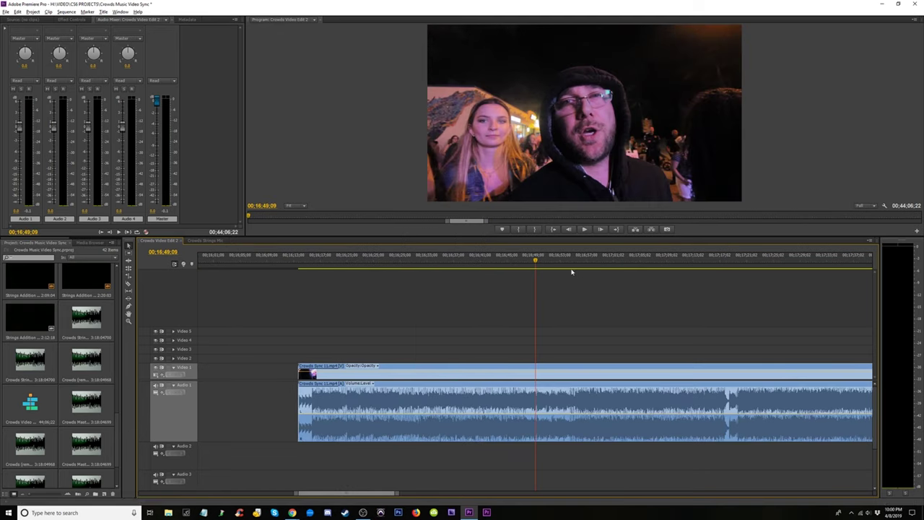
click(570, 267)
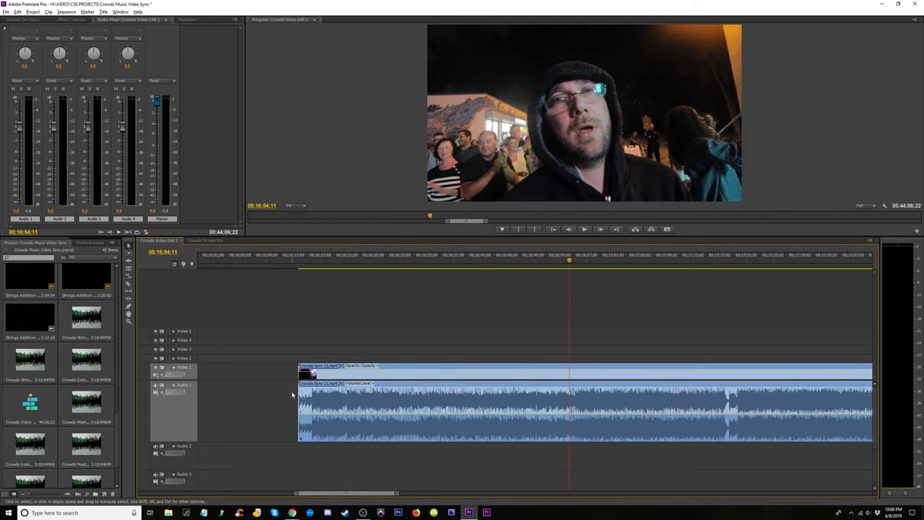
drag(296, 391, 569, 399)
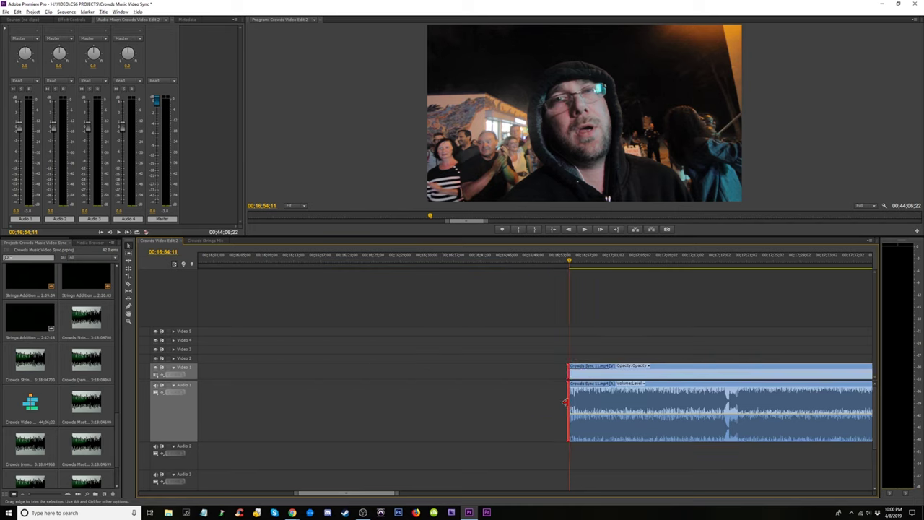
key(space)
key(space)
- Move the trimmed Crowds Sync 11.mp4 earlier on Video 1 and Audio 1, placing it just after the Crowds Sync 8–10 group
key(minus)
key(minus)
key(minus)
key(minus)
key(minus)
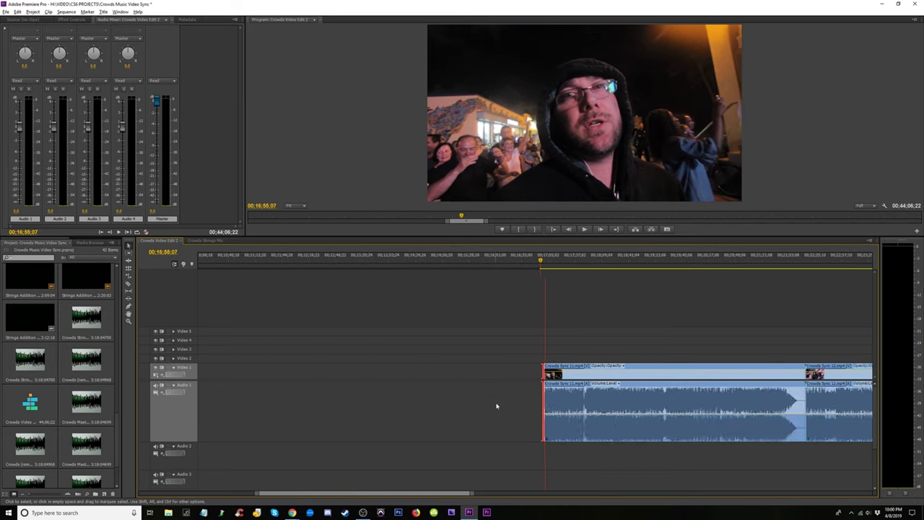
drag(421, 374, 347, 374)
drag(476, 378, 468, 378)
- Find where the performance begins in Crowds Sync 12.mp4 and trim the clip's start to 00;19;11;21
click(455, 266)
scroll(456, 282, up, 8)
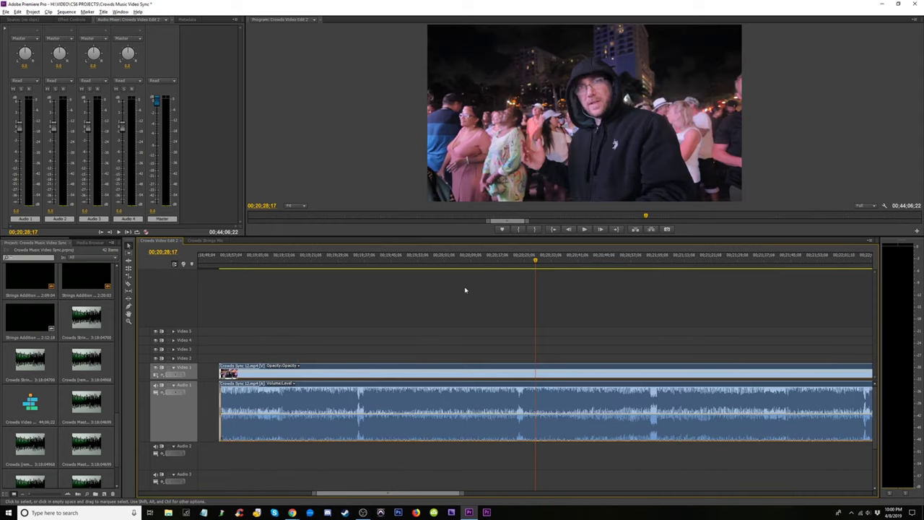
drag(371, 269, 280, 277)
scroll(334, 302, up, 5)
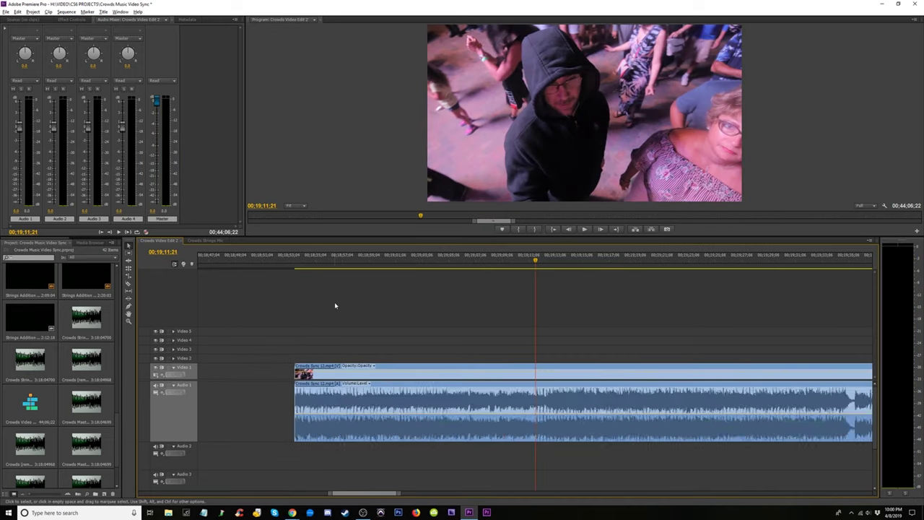
scroll(378, 405, down, 2)
drag(382, 392, 538, 400)
key(space)
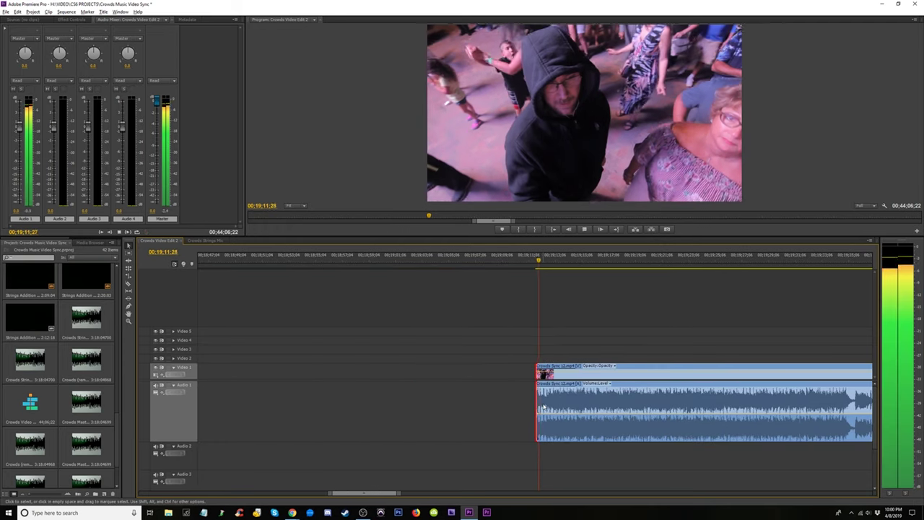
key(space)
- Close the gap before Crowds Sync 12.mp4 and place that clip on Video 2 and Audio 2, aligned with the start of Crowds Sync 11.mp4
scroll(456, 398, down, 10)
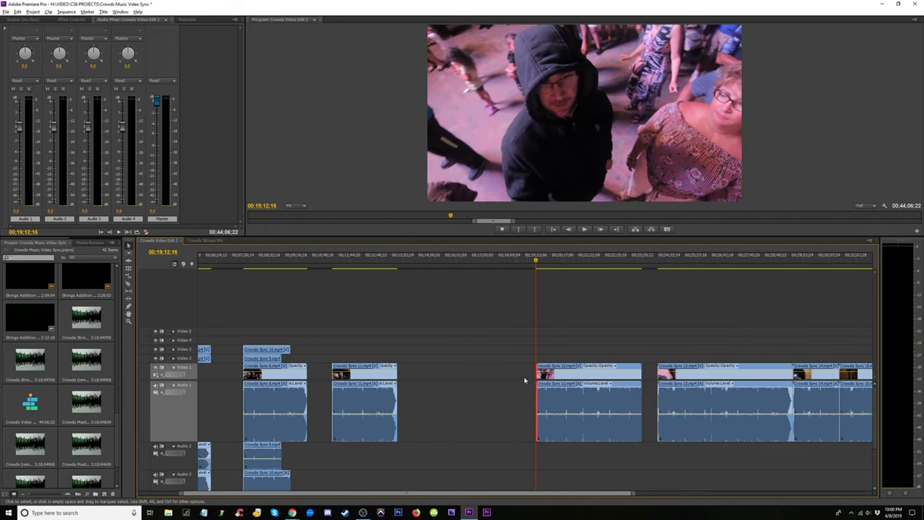
click(416, 378)
key(Delete)
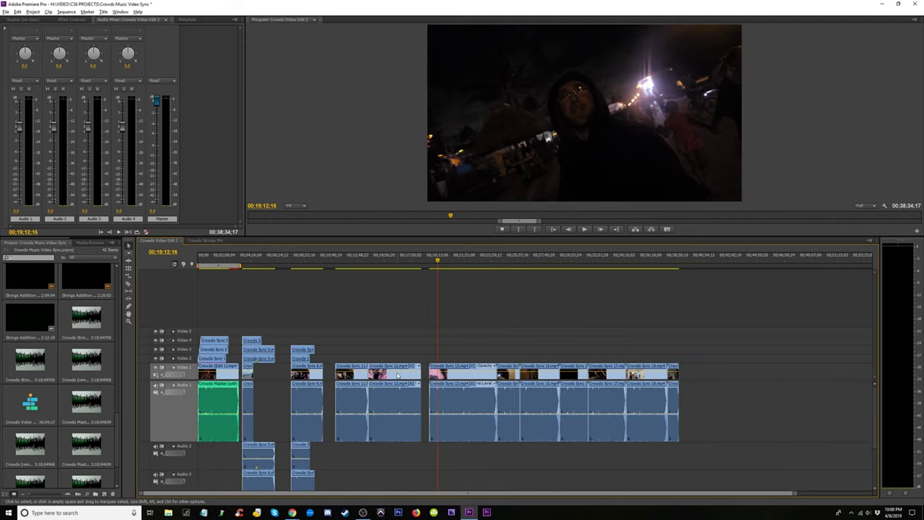
drag(384, 369, 387, 358)
drag(393, 431, 359, 455)
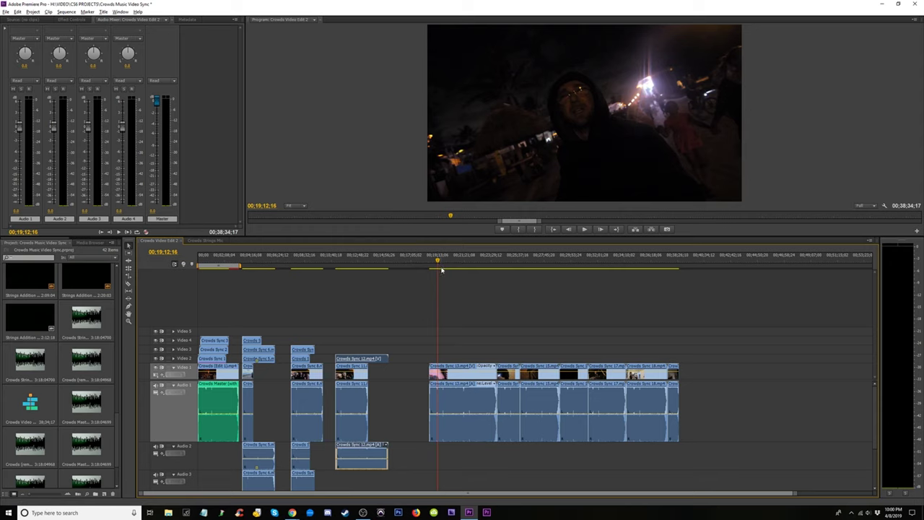
- Trim the start of Crowds Sync 13.mp4 to 00;19;13;27 and place it on Video 3 and Audio 3, aligned with Crowds Sync 11.mp4
scroll(442, 269, up, 10)
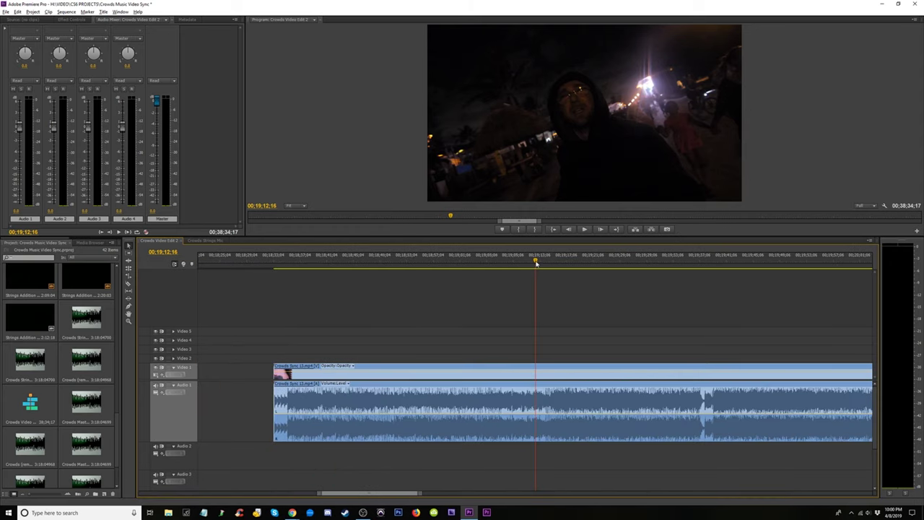
drag(535, 263, 543, 271)
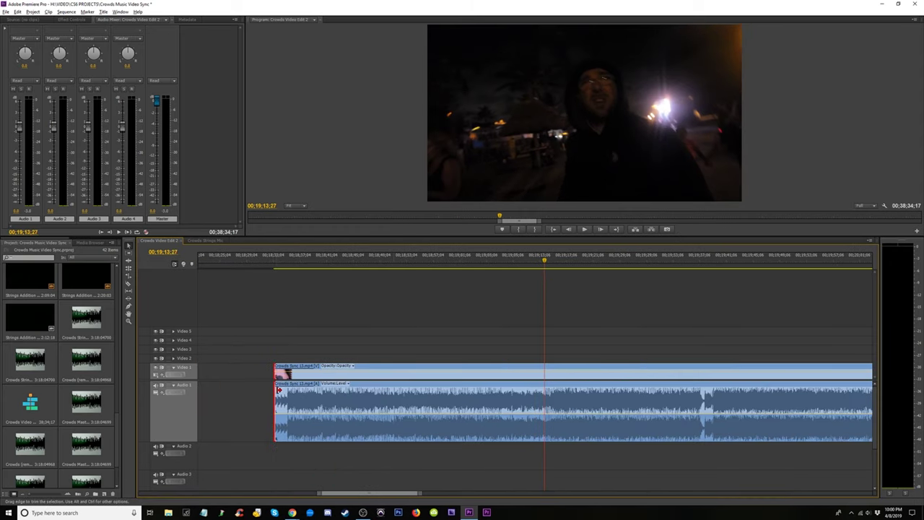
drag(279, 390, 471, 367)
key(space)
scroll(537, 397, down, 10)
drag(438, 432, 379, 476)
- Find where the performance begins in Crowds Sync 14.mp4 and trim the clip's start to 00;24;39;01
click(532, 266)
key(space)
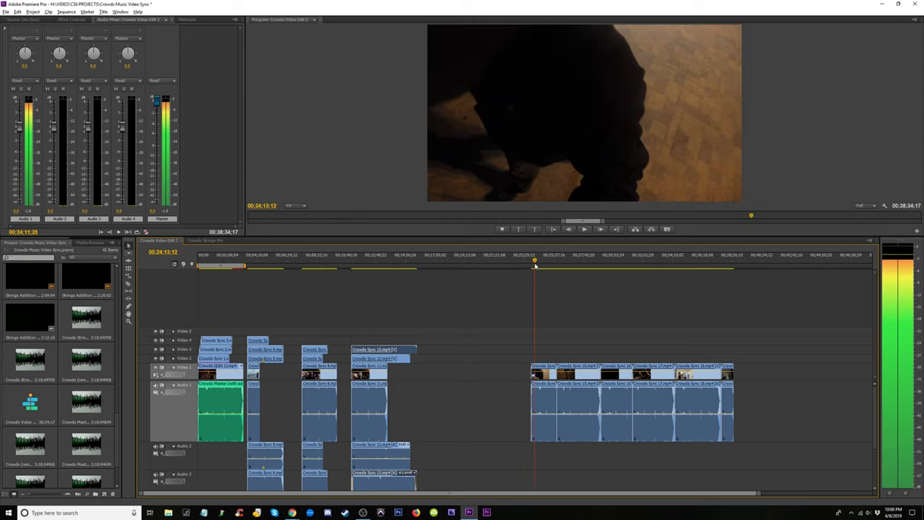
key(equal)
key(equal)
key(equal)
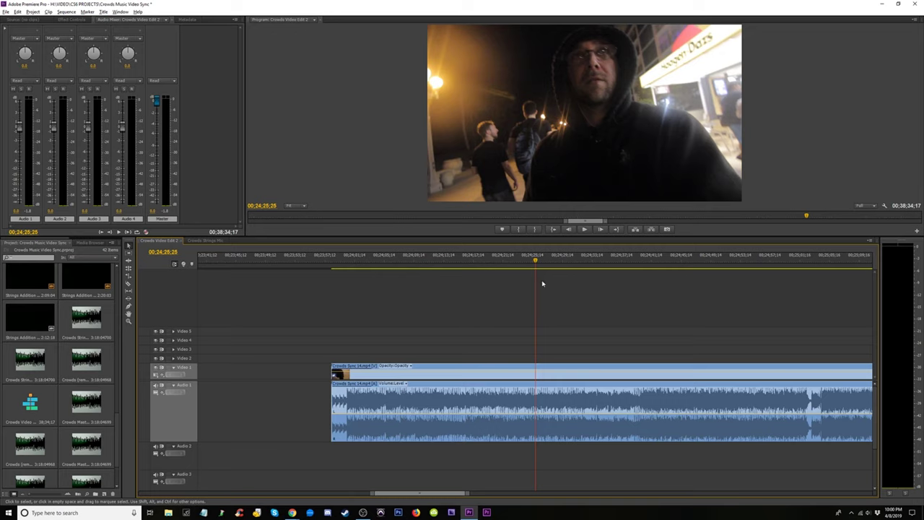
drag(624, 265, 633, 266)
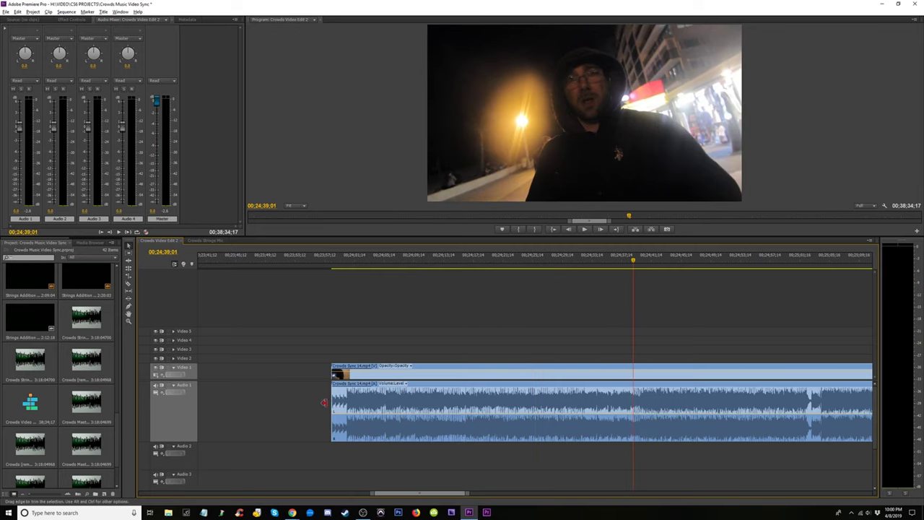
drag(324, 402, 633, 402)
key(space)
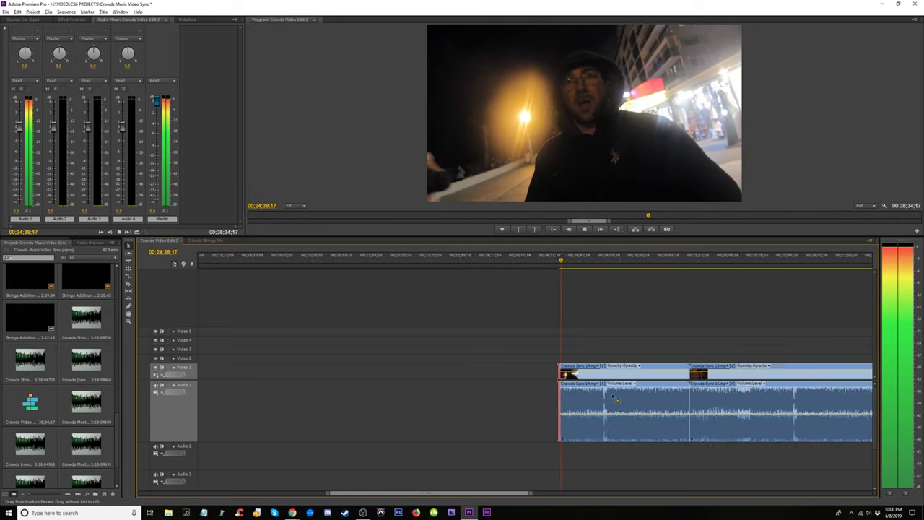
key(minus)
key(minus)
key(space)
- Find where the performance begins in Crowds Sync 15.mp4 and trim the clip's start to 00;26;21;14
key(equal)
key(equal)
key(equal)
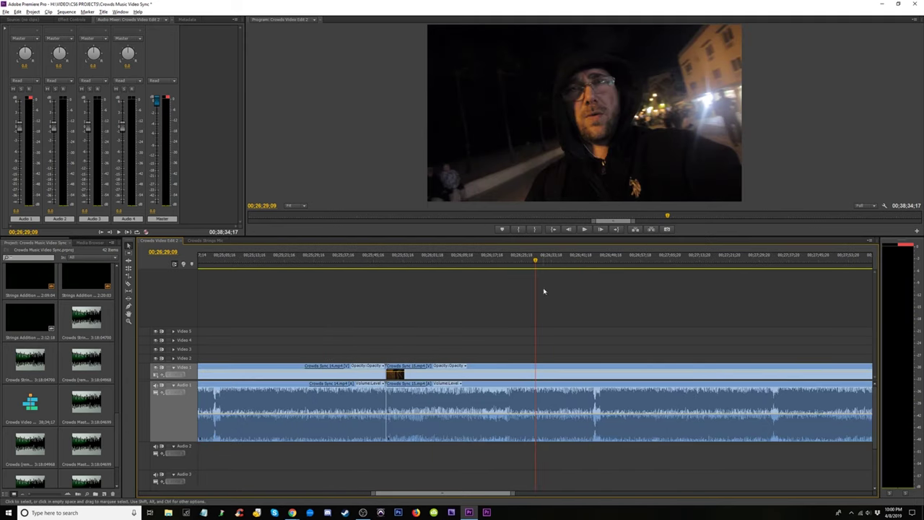
click(508, 263)
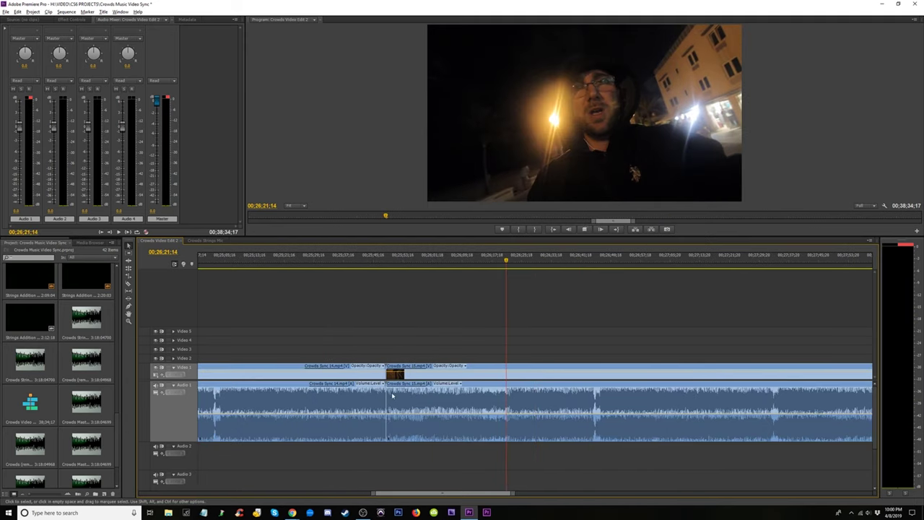
drag(389, 393, 530, 394)
key(equal)
key(equal)
key(equal)
key(space)
- Align Crowds Sync 15.mp4 with Crowds Sync 14.mp4 on Video 2 and Audio 2, and move both clips earlier, just after the Crowds Sync 11–13 group
key(minus)
key(minus)
key(minus)
key(minus)
key(minus)
key(minus)
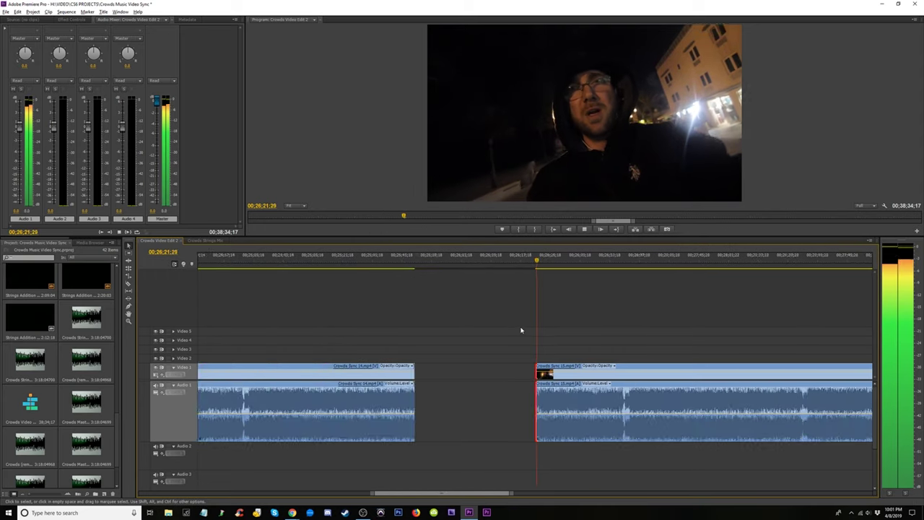
key(space)
drag(553, 372, 553, 358)
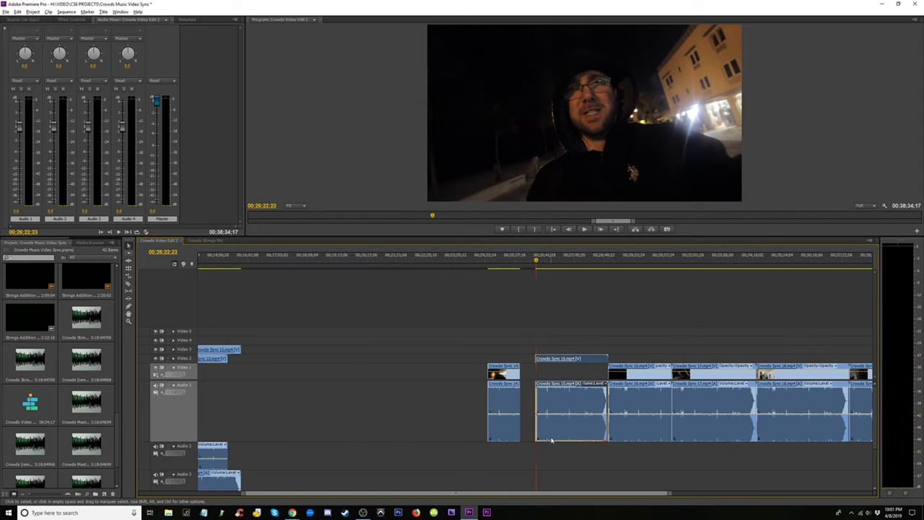
drag(551, 437, 502, 451)
drag(471, 343, 568, 492)
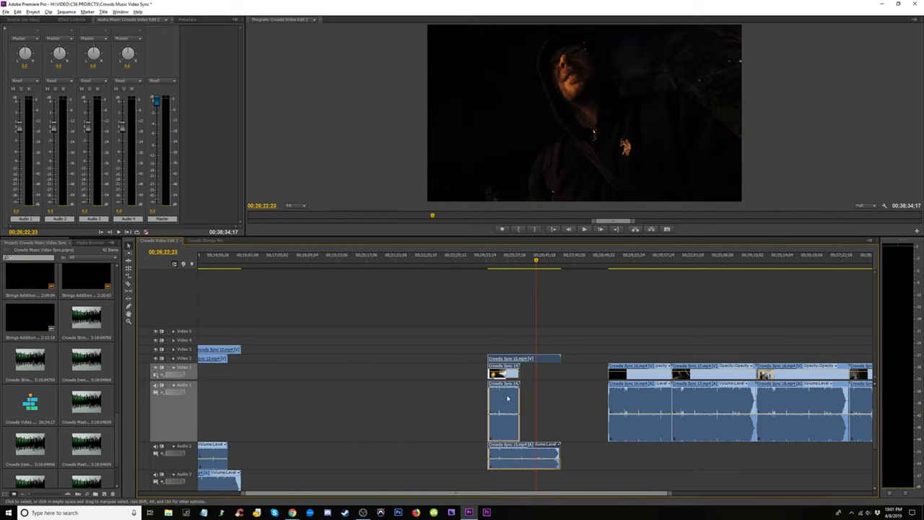
drag(504, 401, 281, 404)
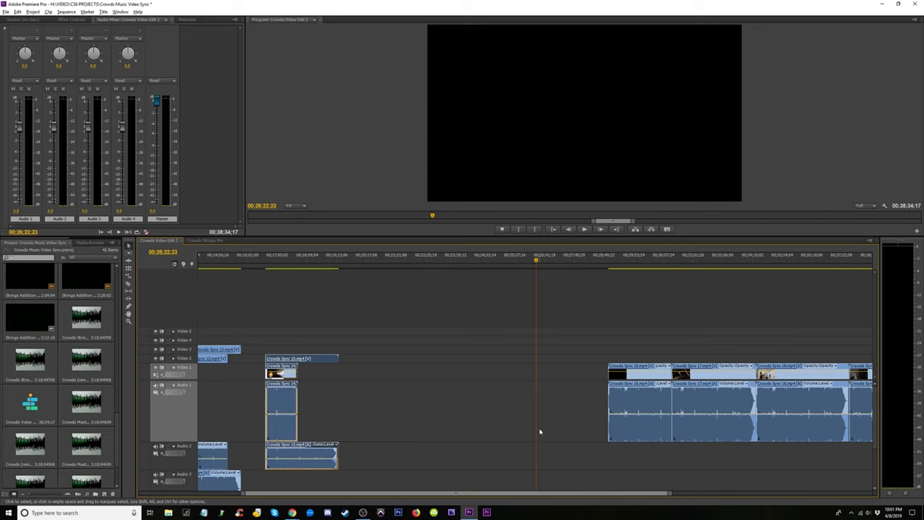
- Find where the performance begins in Crowds Sync 16.mp4 and trim the clip's start to 00;29;39;17
click(629, 261)
key(=)
key(=)
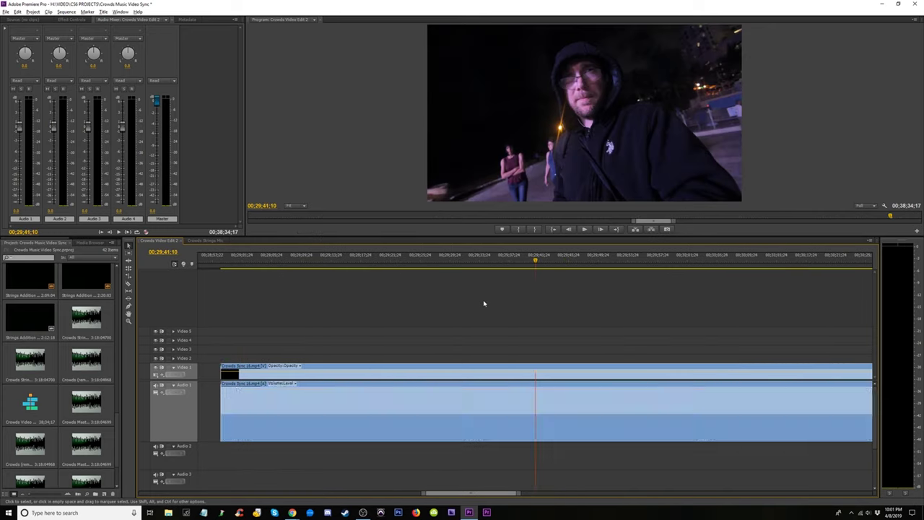
key(j)
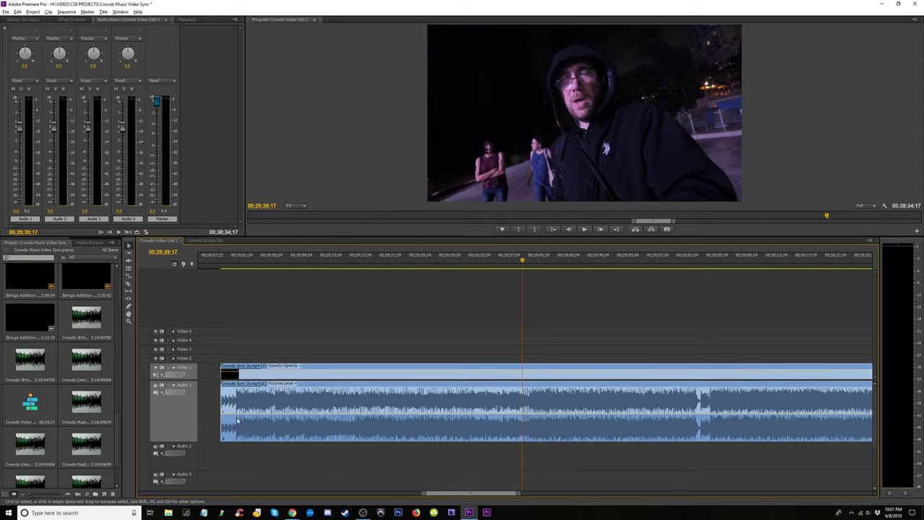
drag(224, 395, 517, 407)
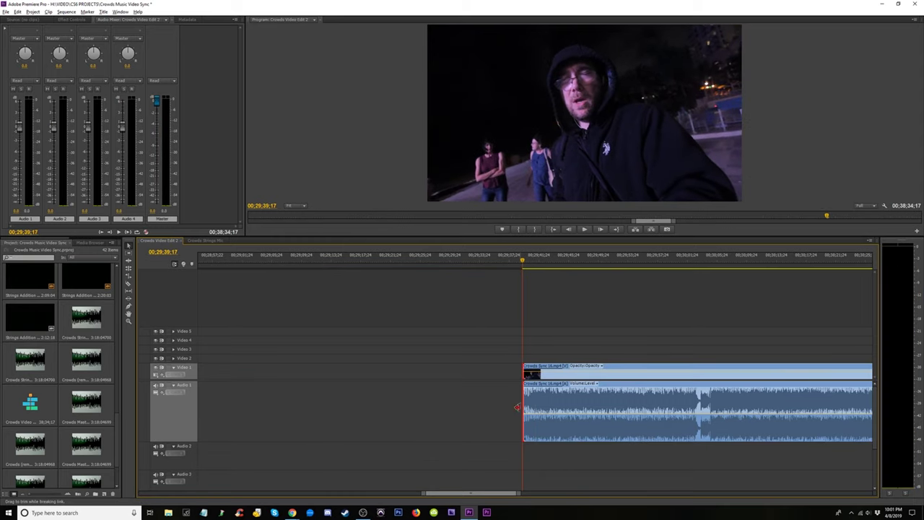
key(alt+space)
click(487, 397)
key(space)
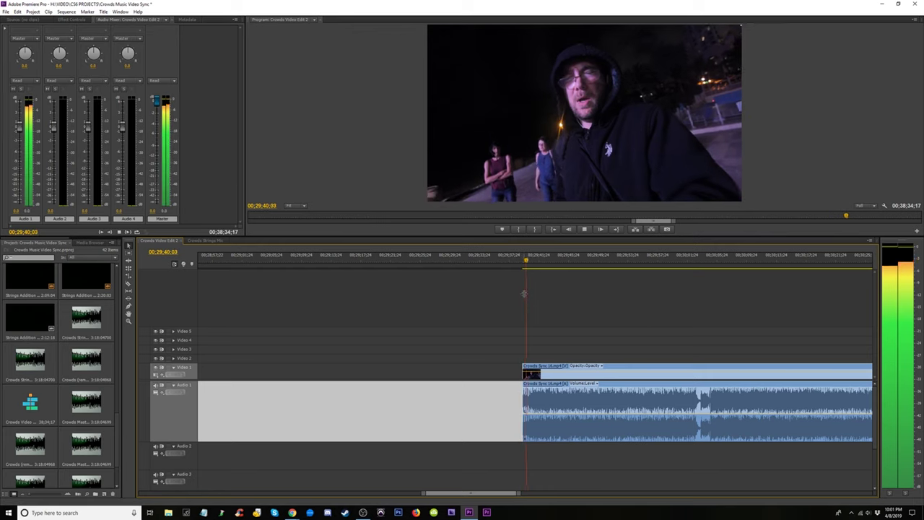
key(minus)
key(minus)
key(minus)
key(space)
- Find where the performance begins in Crowds Sync 17.mp4 and trim the clip's start to 00;31;41;03
click(581, 311)
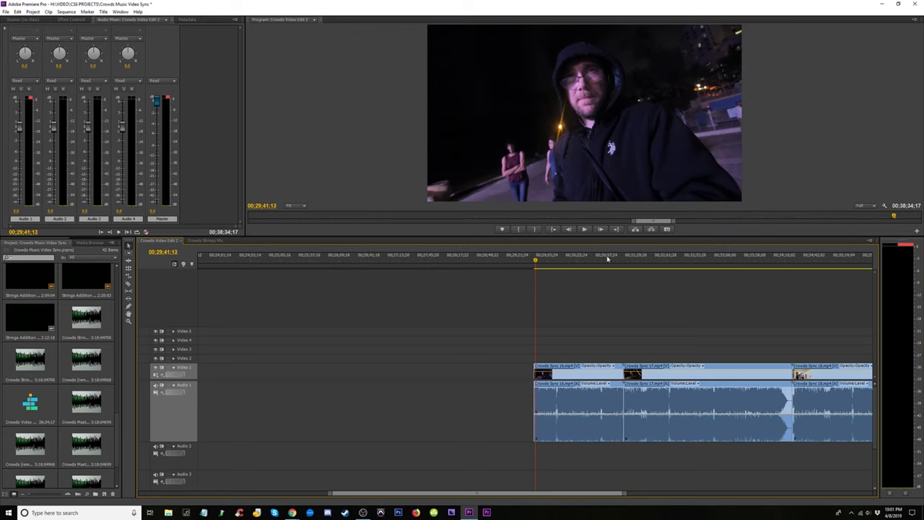
drag(627, 274, 667, 271)
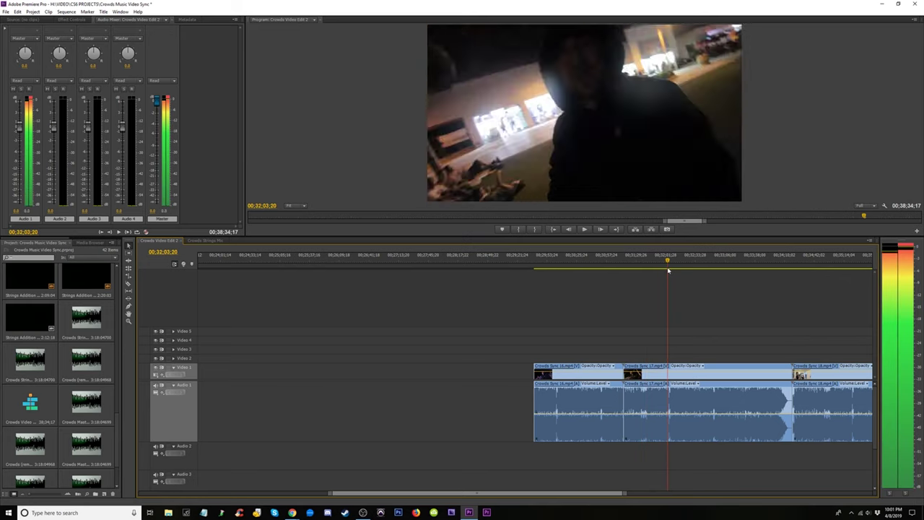
key(equal)
click(453, 269)
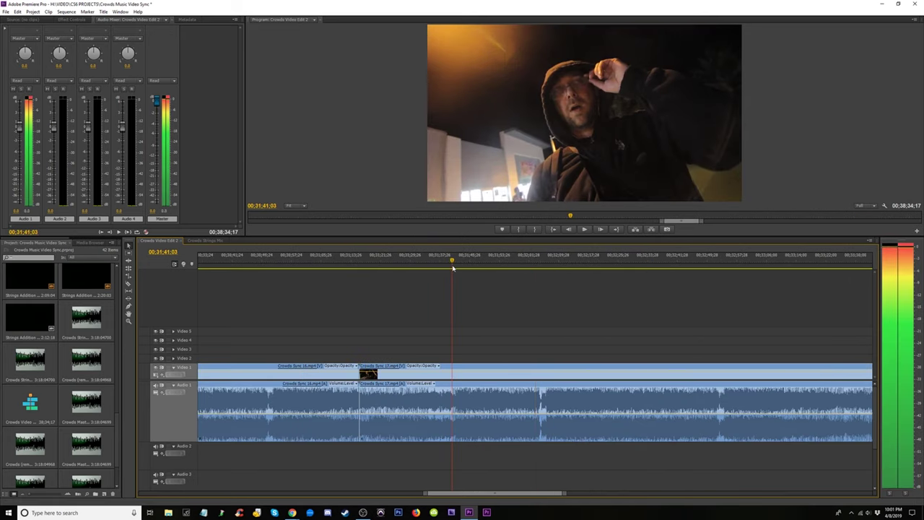
drag(360, 396, 454, 399)
key(space)
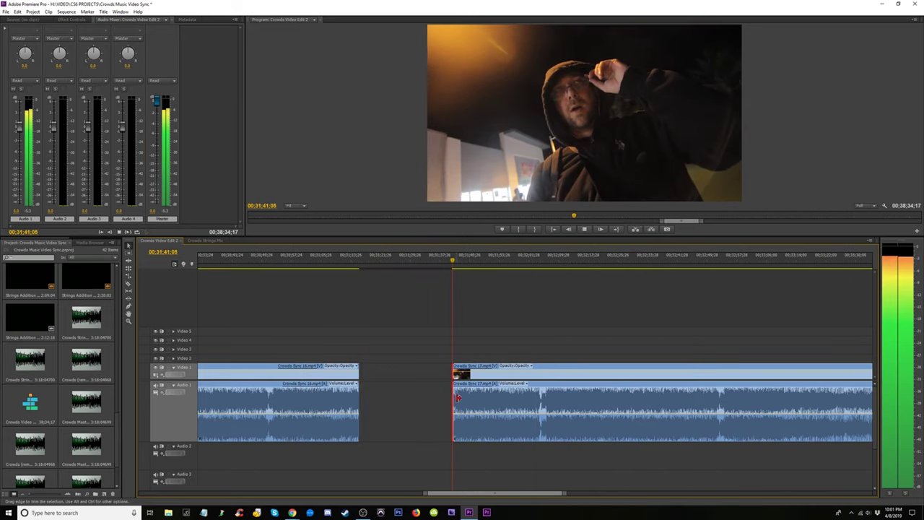
- Place Crowds Sync 17.mp4 on Video 2 and Audio 2 and line up its start with Crowds Sync 16.mp4
key(minus)
key(minus)
key(minus)
key(space)
drag(546, 365, 548, 365)
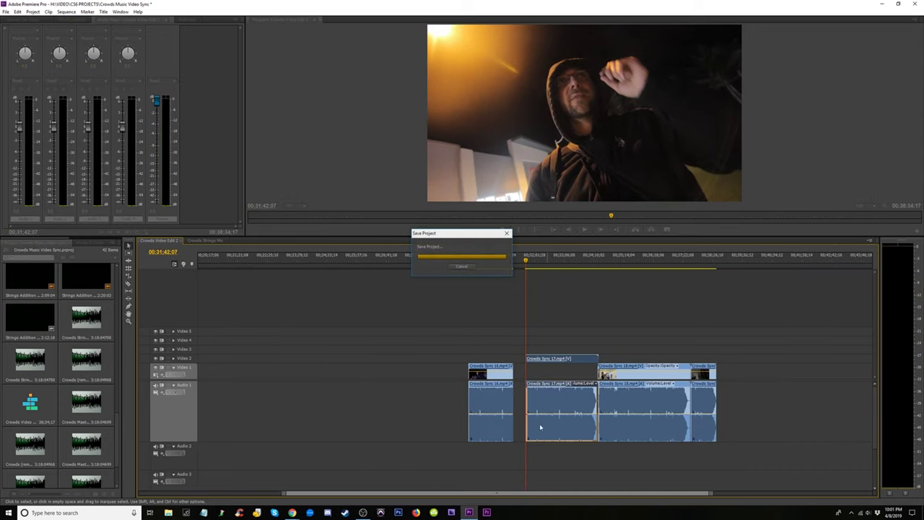
drag(537, 427, 480, 454)
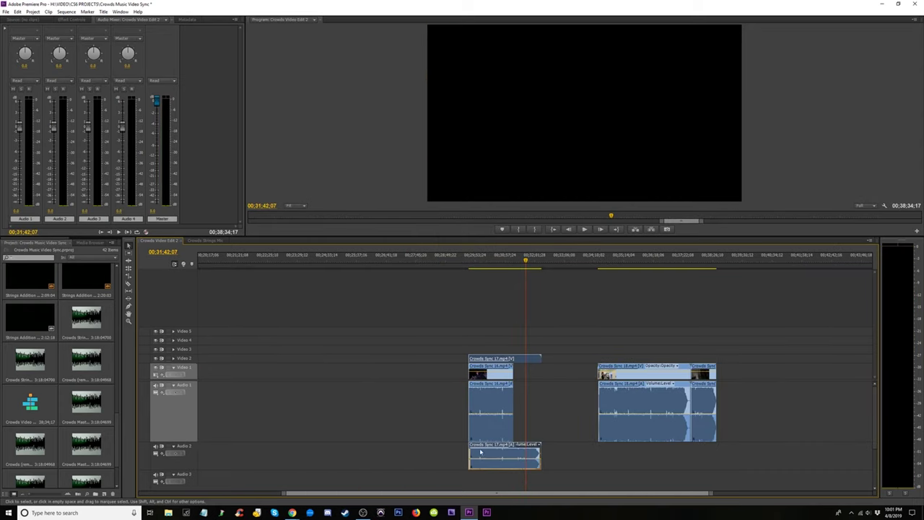
- Try to trim the start of Crowds Sync 18.mp4 towards where the performance begins, and undo back past the last placement of Crowds Sync 17.mp4
click(608, 269)
key(equal)
key(equal)
key(equal)
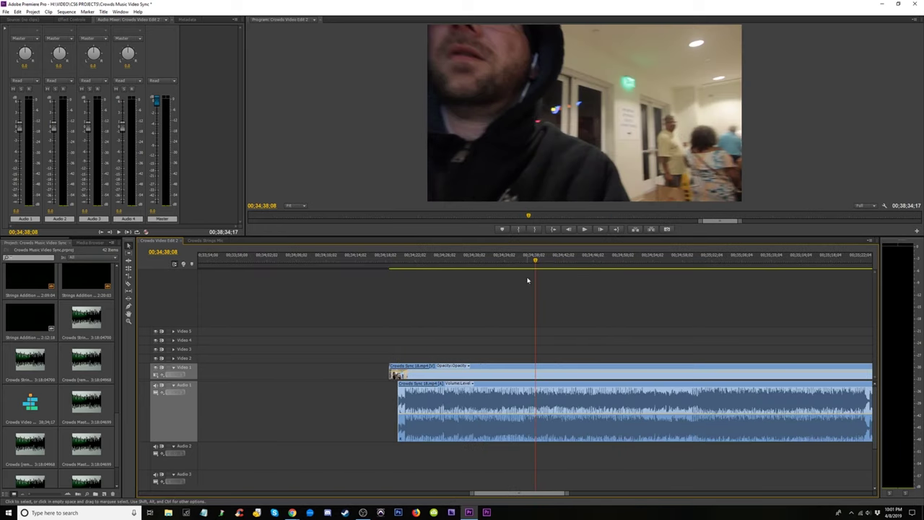
key(equal)
key(minus)
drag(681, 269, 691, 273)
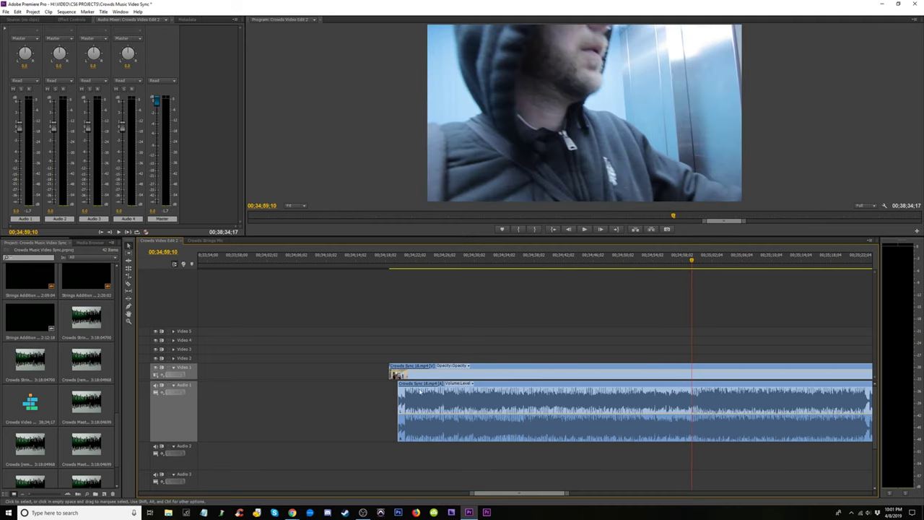
drag(395, 392, 406, 392)
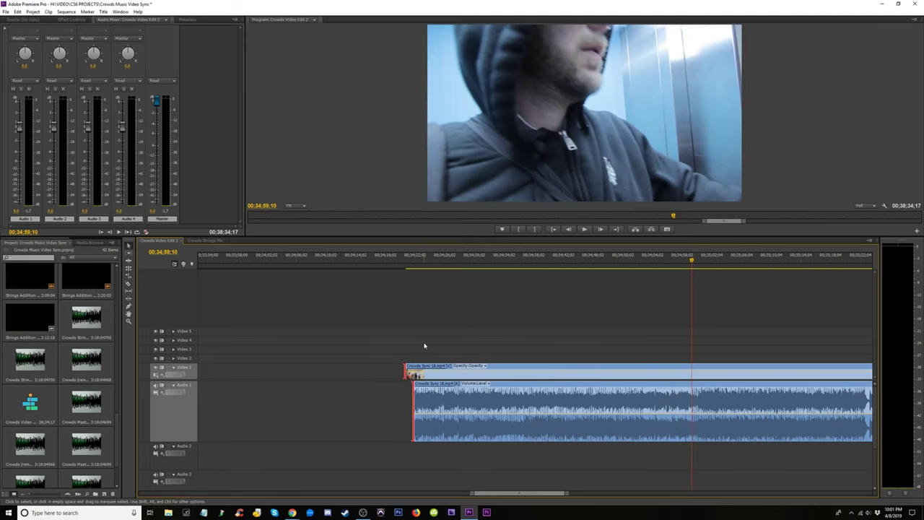
key(ctrl+z)
key(ctrl+z)
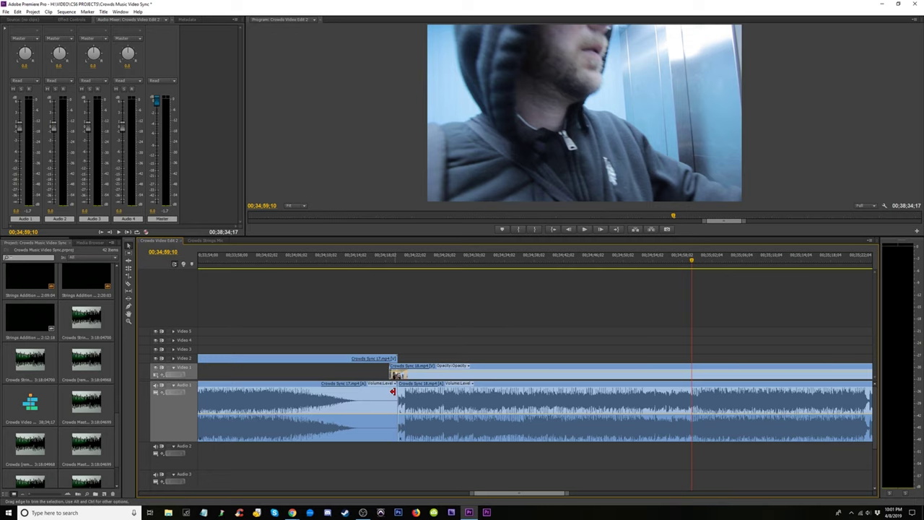
- Move Crowds Sync 17.mp4 back onto Video 2 and Audio 2 so it starts together with Crowds Sync 16.mp4
key(minus)
key(minus)
key(minus)
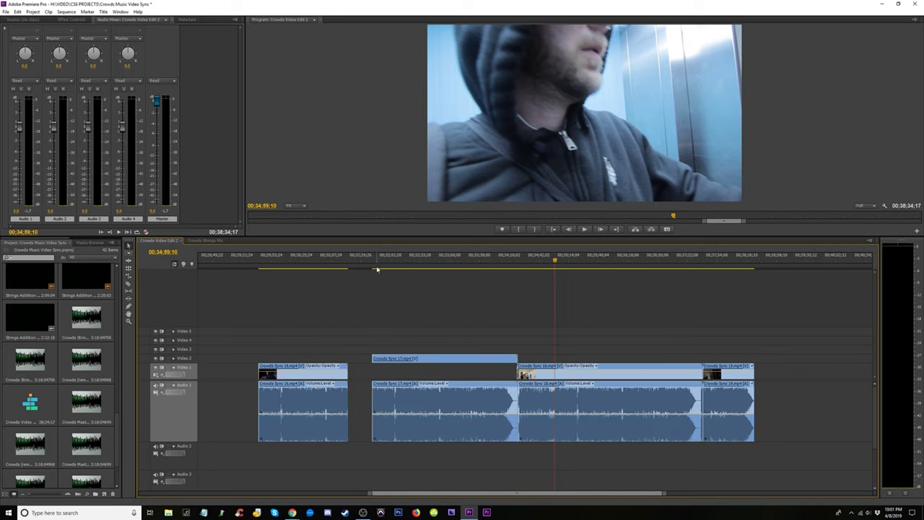
click(372, 267)
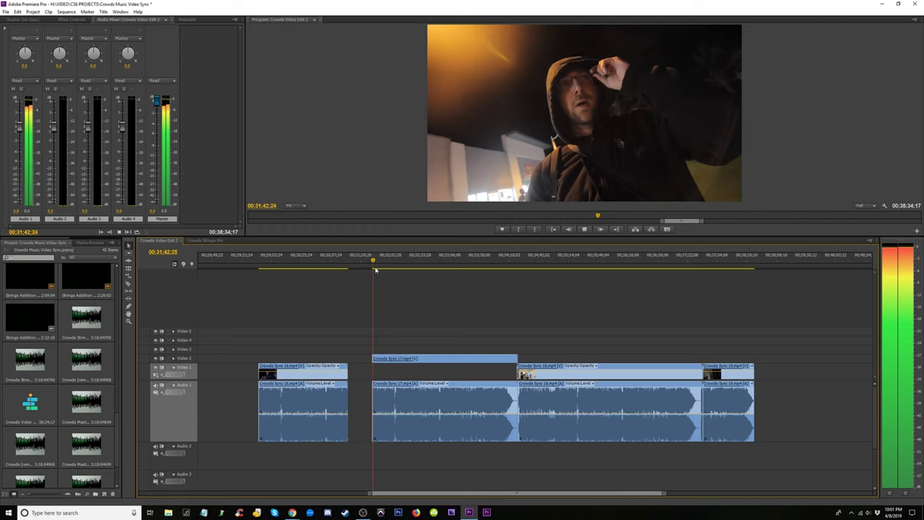
key(space)
click(411, 375)
drag(401, 429, 286, 462)
- Find where the performance begins in Crowds Sync 18.mp4 and trim the clip's start to about 00;35;00
drag(538, 268, 536, 268)
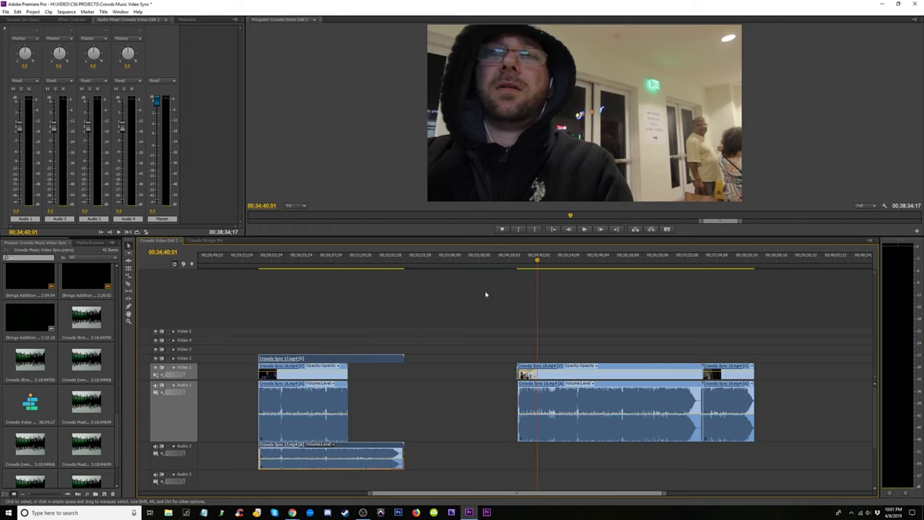
key(=)
key(=)
key(=)
drag(362, 394, 376, 396)
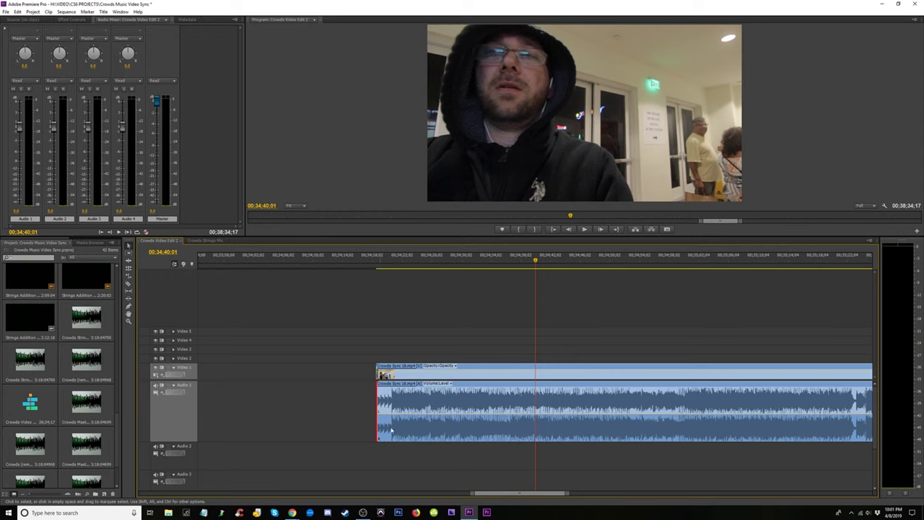
drag(661, 261, 678, 276)
drag(373, 375, 677, 373)
key(space)
- Stack Crowds Sync 18.mp4 on Video 3 and Audio 3 and line up its start with Crowds Sync 16.mp4 and 17.mp4
key(minus)
key(minus)
key(minus)
key(minus)
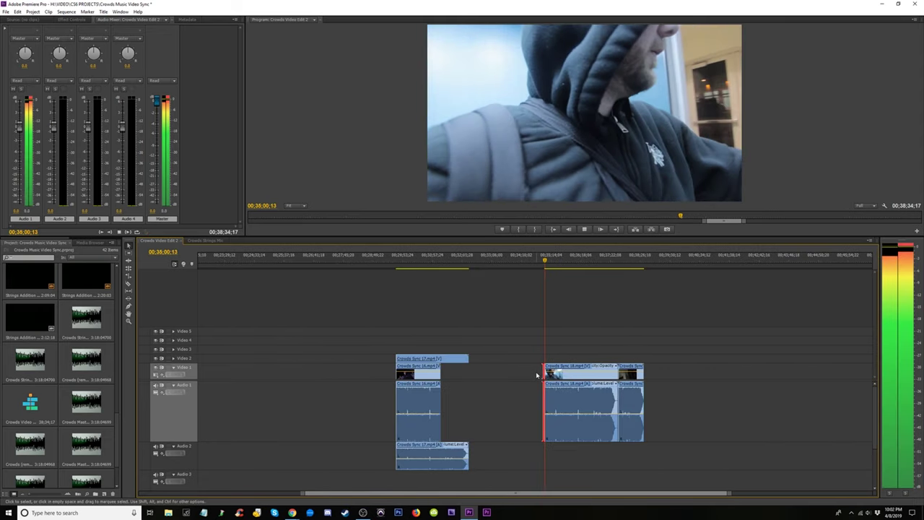
key(space)
drag(573, 367, 573, 348)
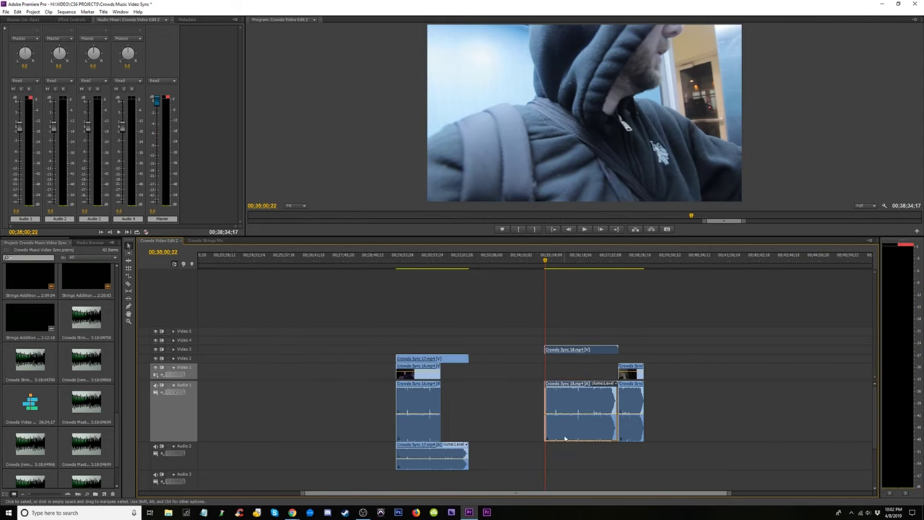
drag(566, 438, 416, 477)
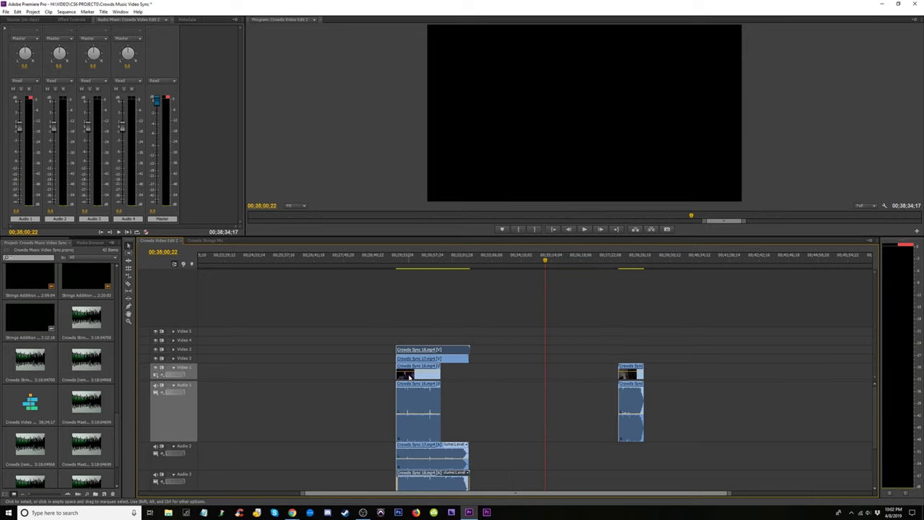
- Preview Crowds Sync 19.mp4 and move it earlier on Video 1 and Audio 1, closer to the Crowds Sync 16–18 group
click(623, 268)
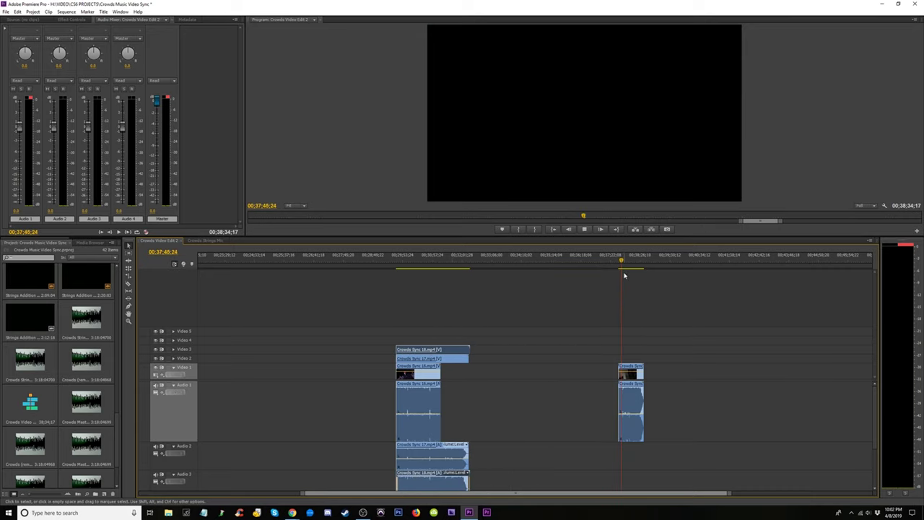
click(630, 266)
key(space)
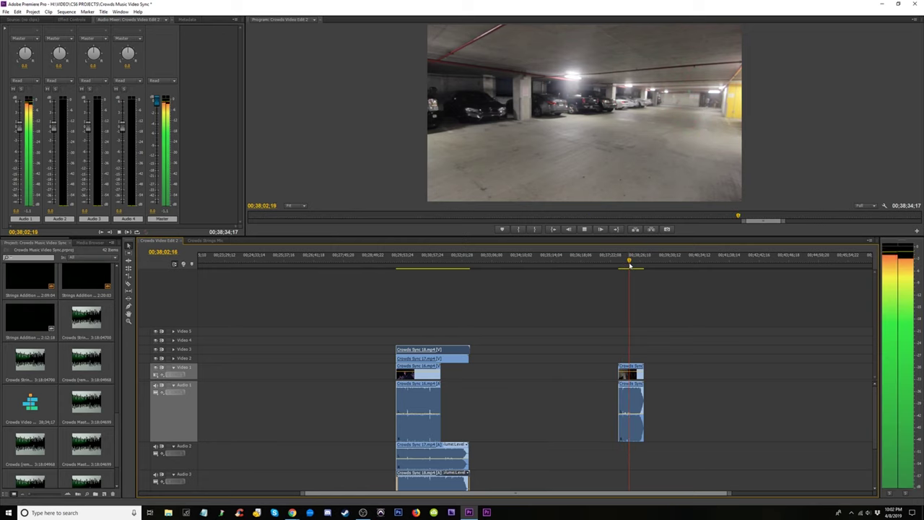
drag(630, 383, 516, 383)
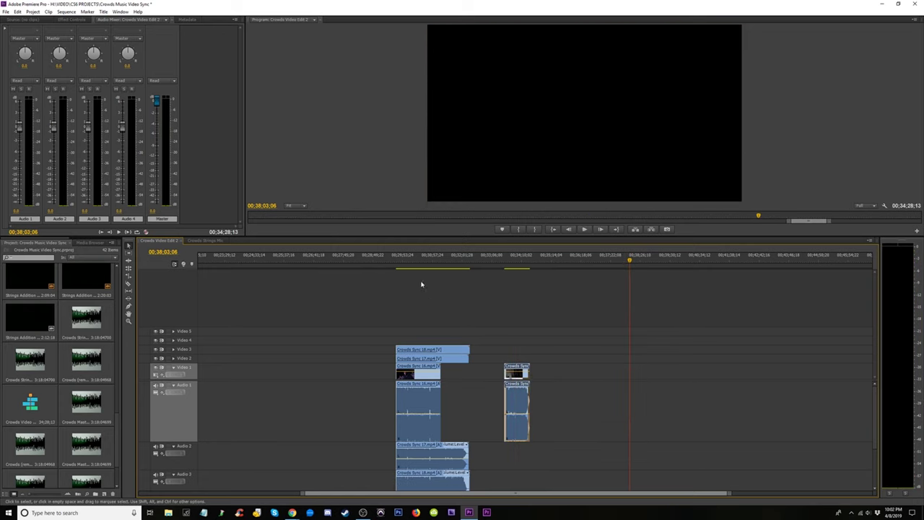
- Compare the waveforms of Crowds Sync 16, 17 and 18 around the quiet passage near 00;30;03 to check their alignment
click(409, 264)
key(=)
key(=)
key(=)
key(=)
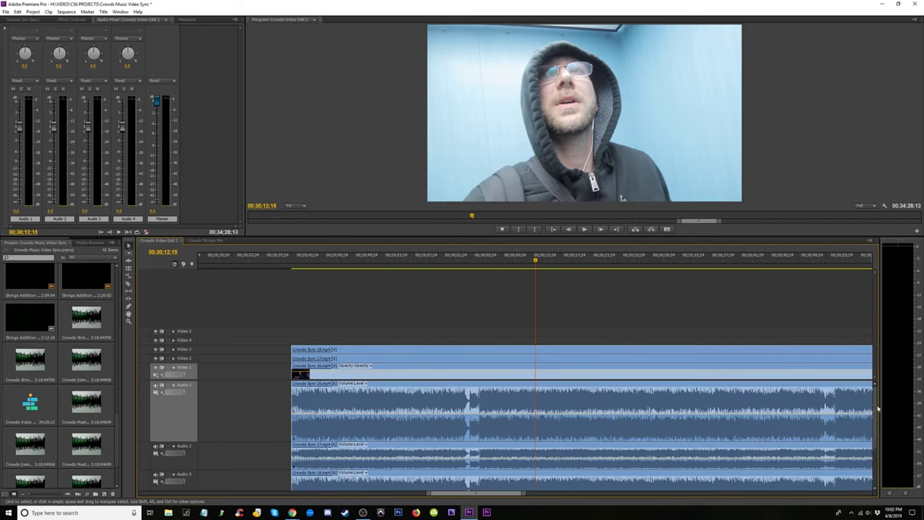
drag(873, 408, 880, 442)
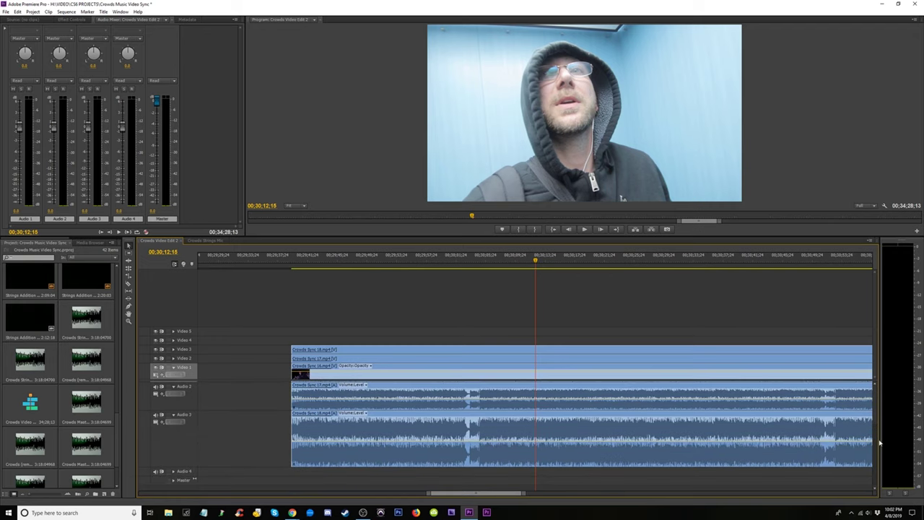
click(295, 263)
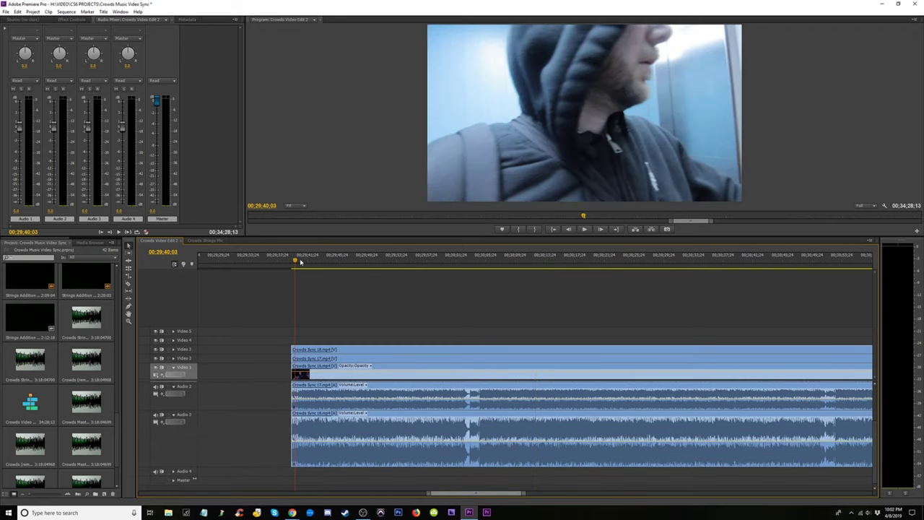
click(468, 263)
key(=)
key(=)
key(=)
key(=)
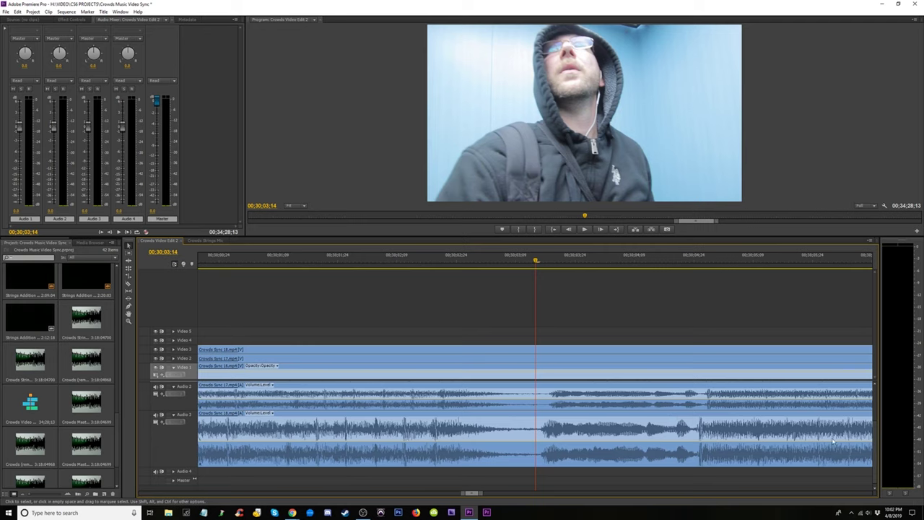
drag(874, 451, 879, 412)
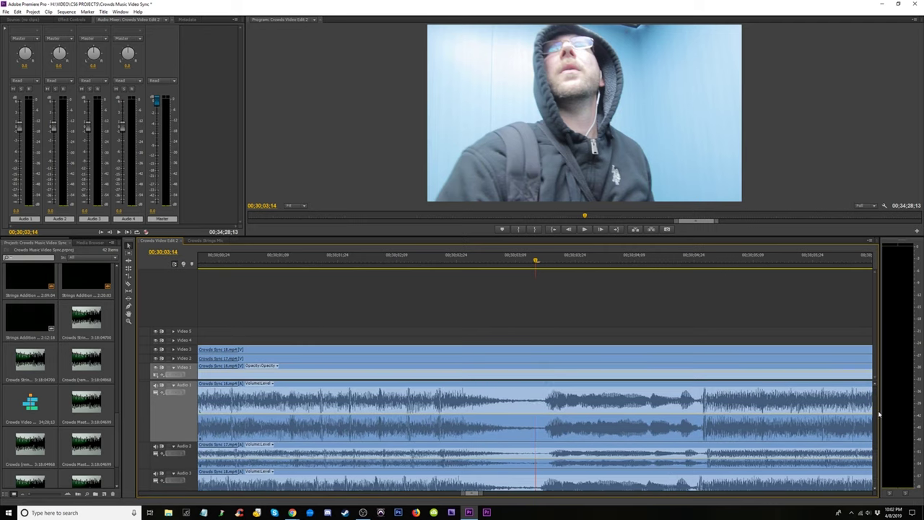
- Nudge Crowds Sync 18.mp4 slightly later and Crowds Sync 17.mp4 slightly earlier so their waveforms line up with Crowds Sync 16.mp4
key(minus)
key(minus)
key(minus)
key(minus)
key(minus)
click(447, 263)
key(=)
key(=)
key(=)
key(=)
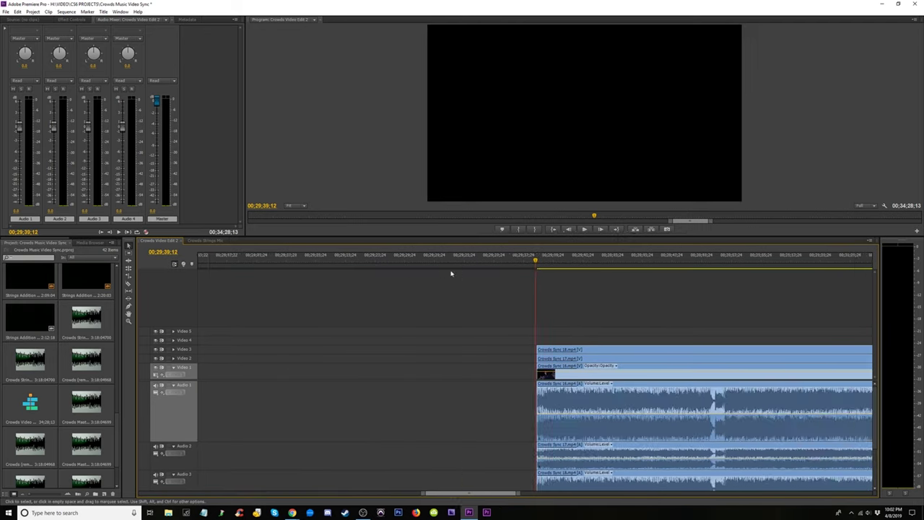
key(=)
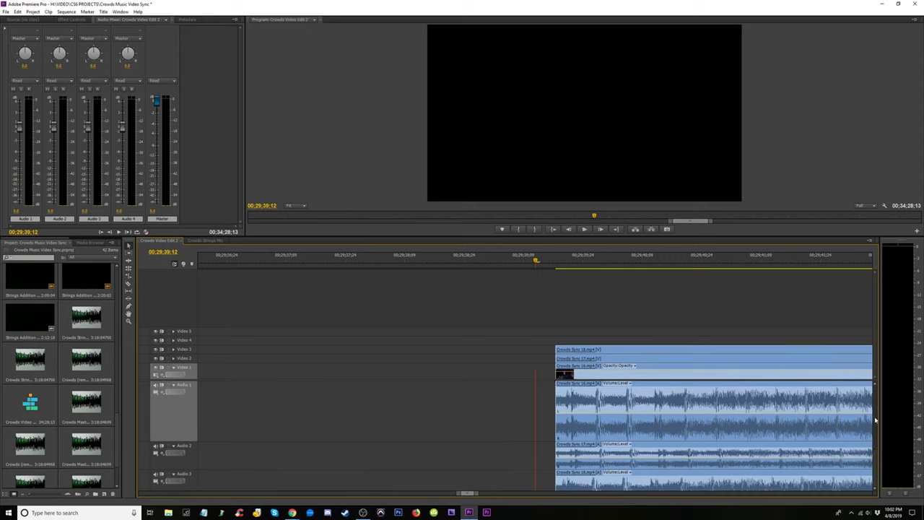
drag(875, 417, 873, 438)
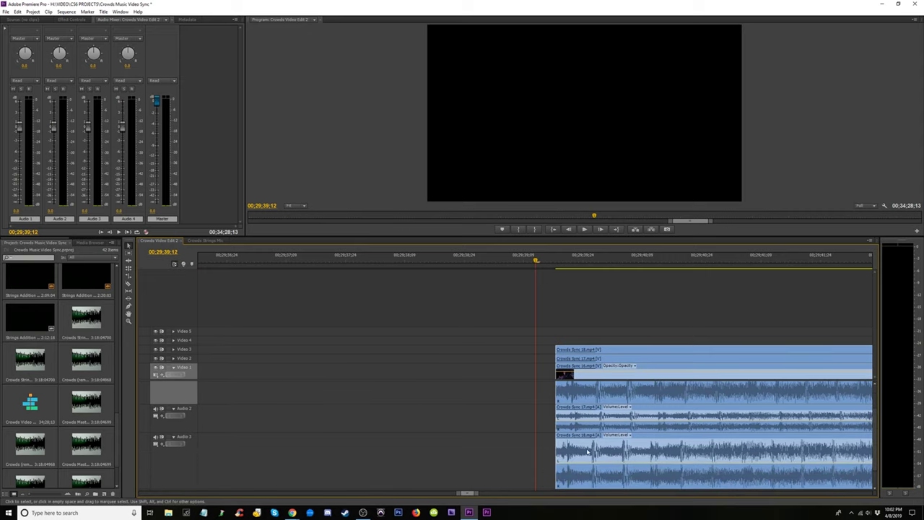
drag(587, 451, 592, 451)
drag(590, 419, 592, 424)
key(=)
key(=)
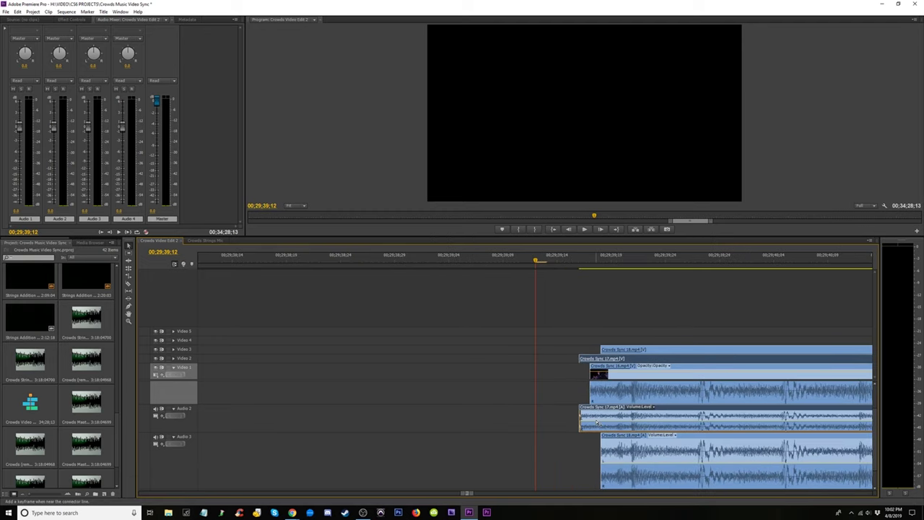
- Trim the starts of Crowds Sync 17.mp4 and Crowds Sync 16.mp4 to match the start of Crowds Sync 18.mp4
click(661, 449)
drag(585, 419, 620, 429)
drag(602, 387, 603, 390)
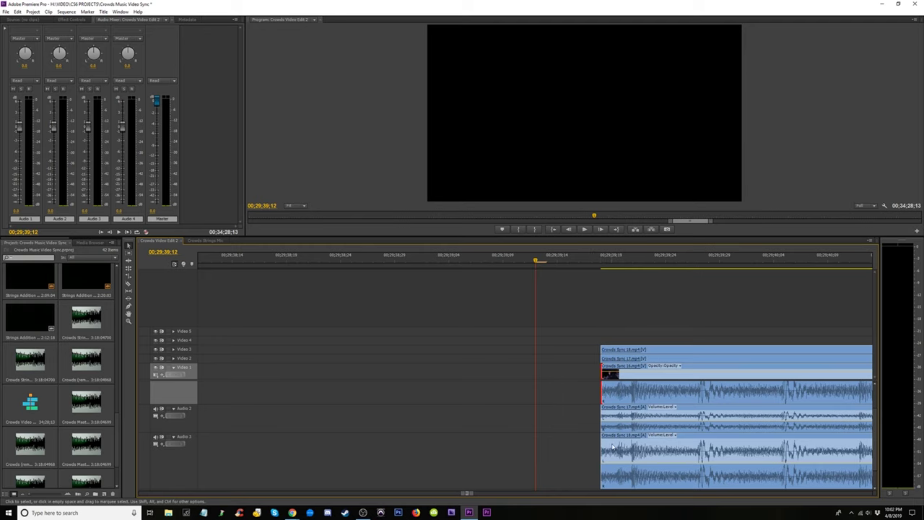
- Recheck the alignment of the Crowds Sync 16–18 waveforms at their start and around the quiet passage after 00;30;01
key(minus)
key(minus)
key(minus)
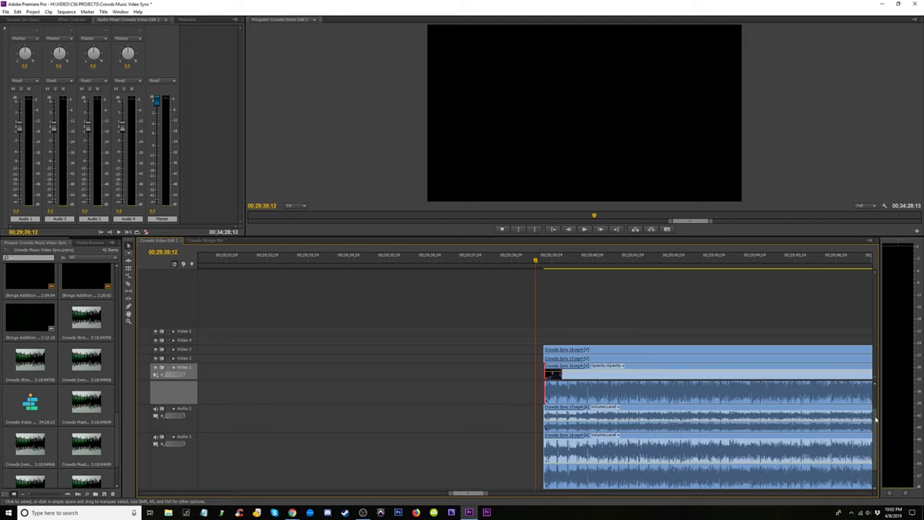
drag(876, 419, 878, 395)
key(equal)
key(minus)
key(minus)
key(minus)
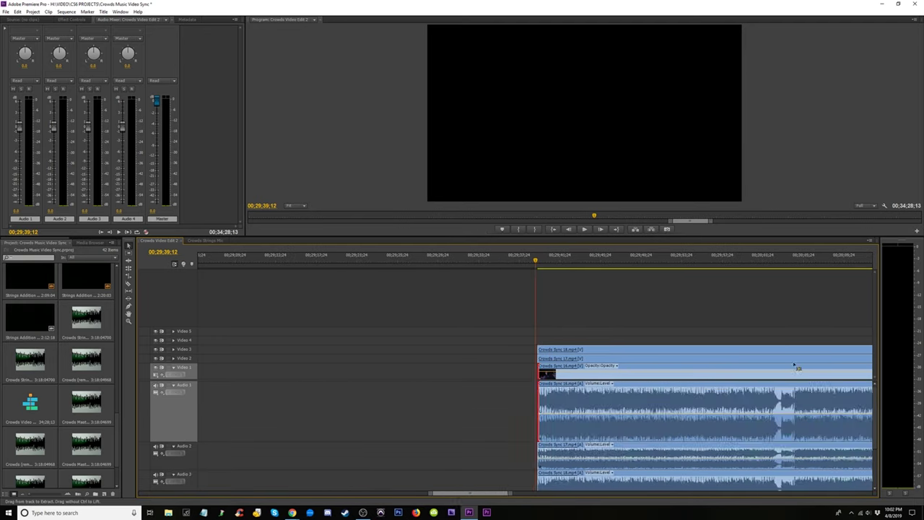
key(minus)
key(minus)
click(592, 261)
key(equal)
key(equal)
key(equal)
key(equal)
key(equal)
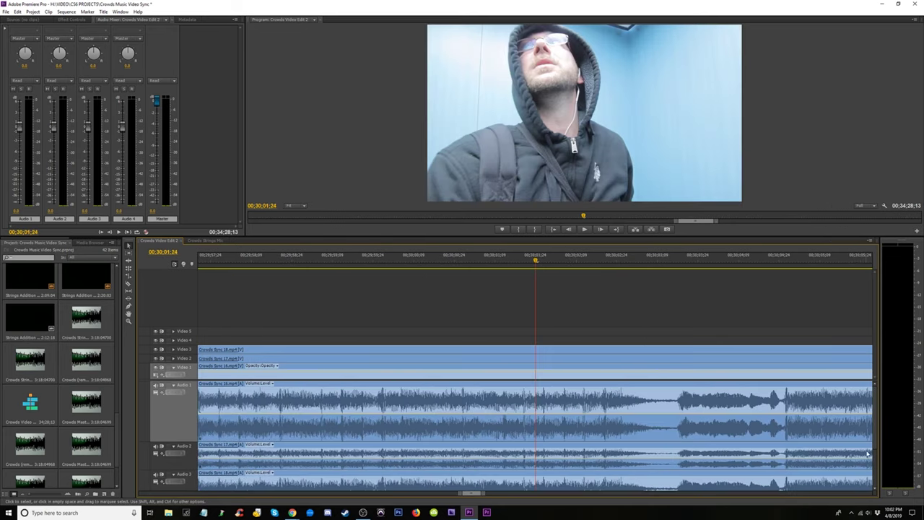
drag(874, 449, 873, 426)
key(minus)
key(minus)
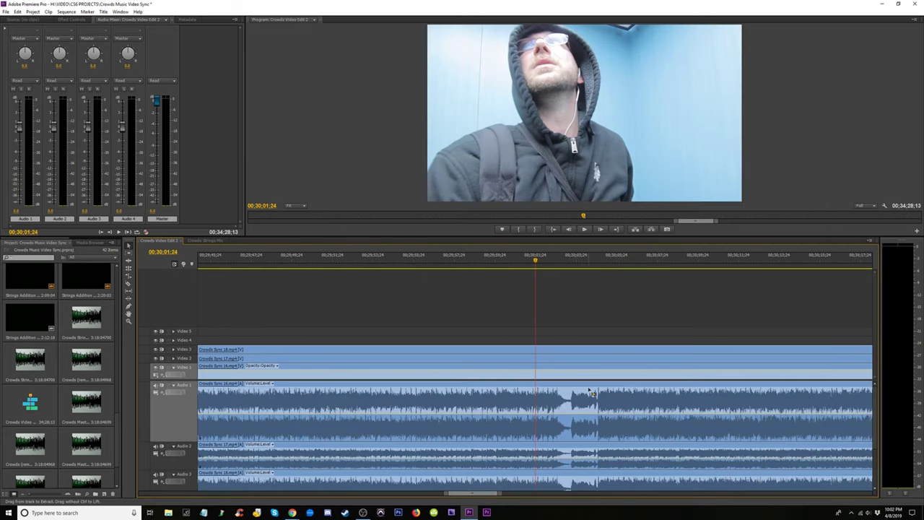
- Select the stacked Crowds Sync 16–18 clips and move the group earlier, just after the Crowds Sync 14–15 group
key(minus)
key(minus)
key(minus)
key(minus)
key(minus)
key(minus)
drag(582, 321, 635, 491)
drag(542, 354, 420, 354)
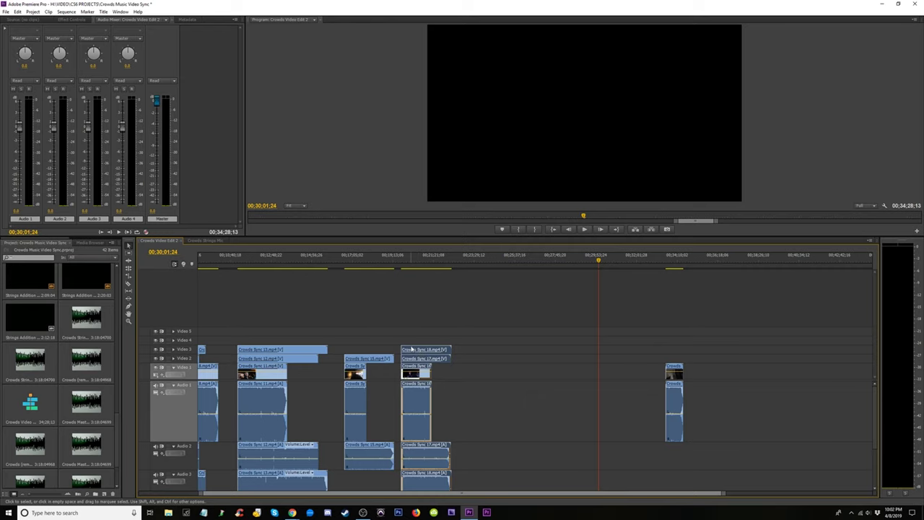
- Increase the height of the Audio 2 track to compare the waveforms at the start of the Crowds Sync 14–15 group
click(341, 258)
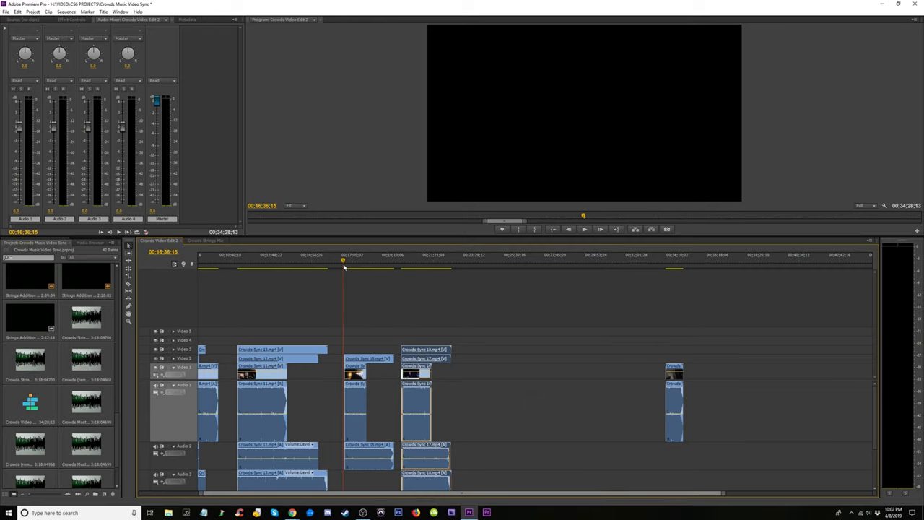
key(=)
key(=)
key(=)
key(=)
key(=)
click(582, 261)
key(=)
key(=)
key(=)
key(=)
key(=)
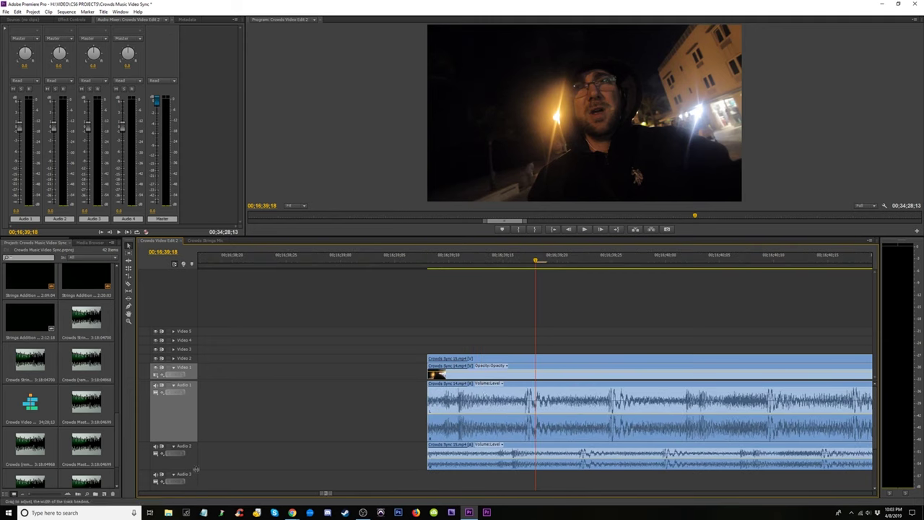
drag(189, 470, 189, 492)
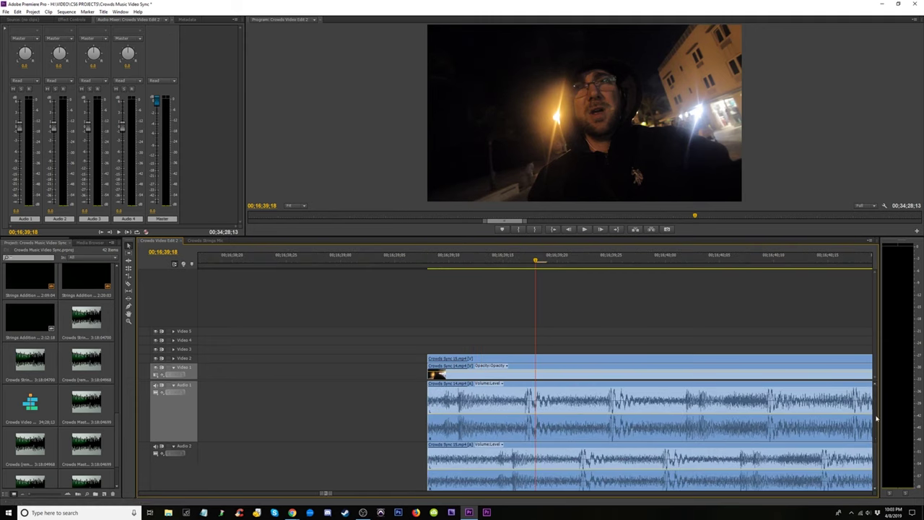
drag(876, 418, 875, 424)
- Nudge Crowds Sync 15.mp4 slightly earlier to match the Crowds Sync 14.mp4 waveform, and trim its start flush with that clip
key(-)
key(-)
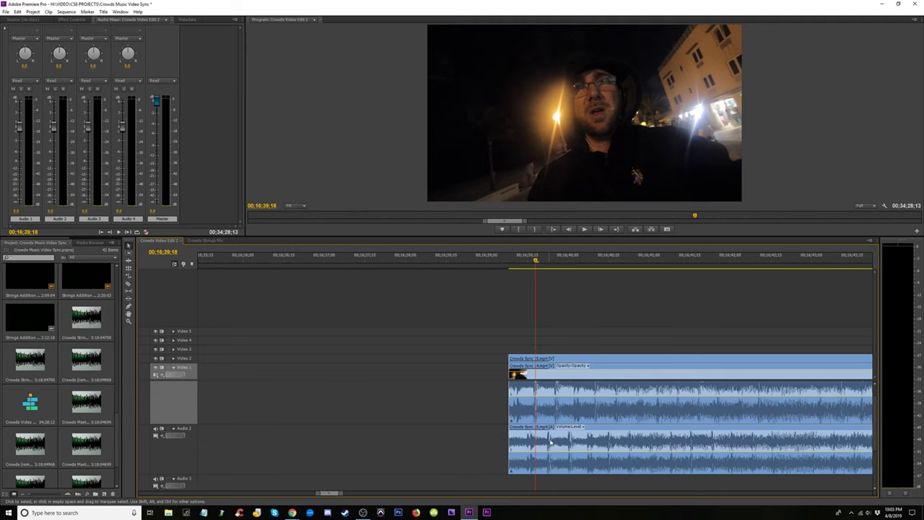
key(equal)
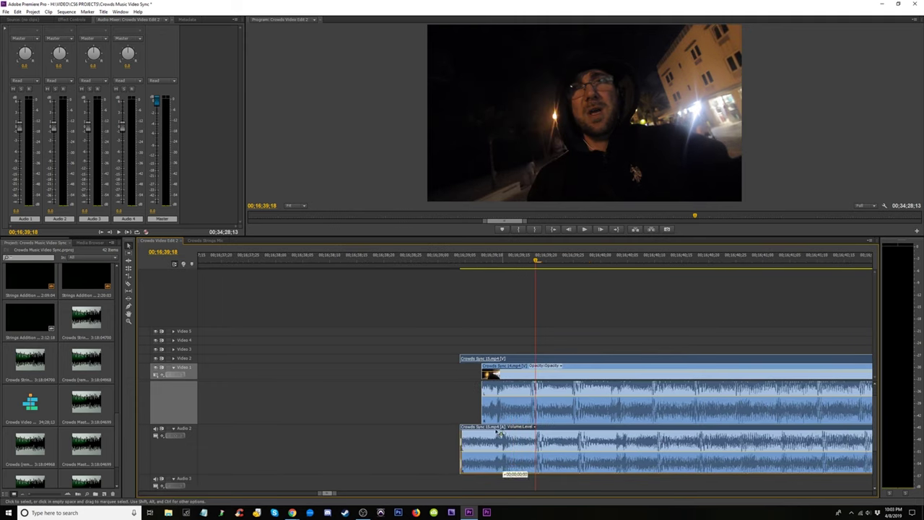
drag(500, 432, 471, 446)
drag(482, 431, 487, 431)
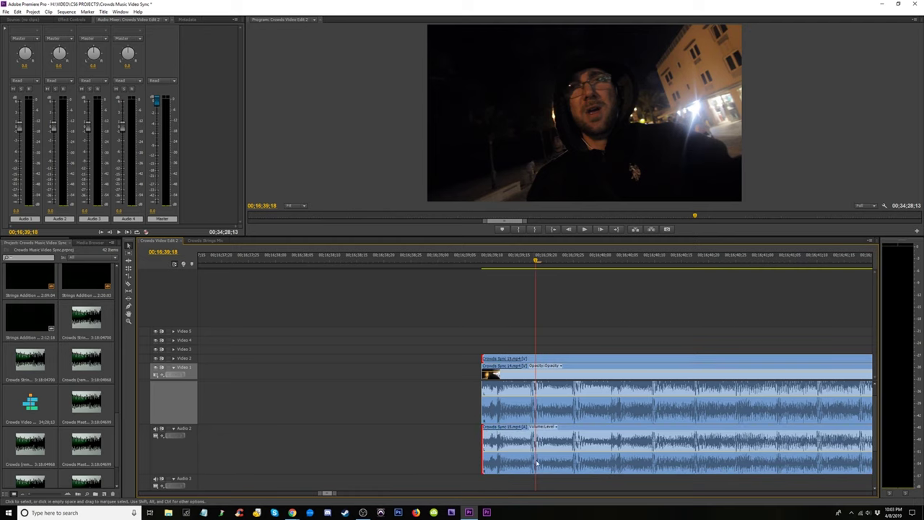
- Play back the start of the Crowds Sync 14–15 group to check its audio sync
click(476, 255)
key(space)
key(minus)
key(minus)
key(minus)
key(minus)
key(minus)
key(minus)
key(minus)
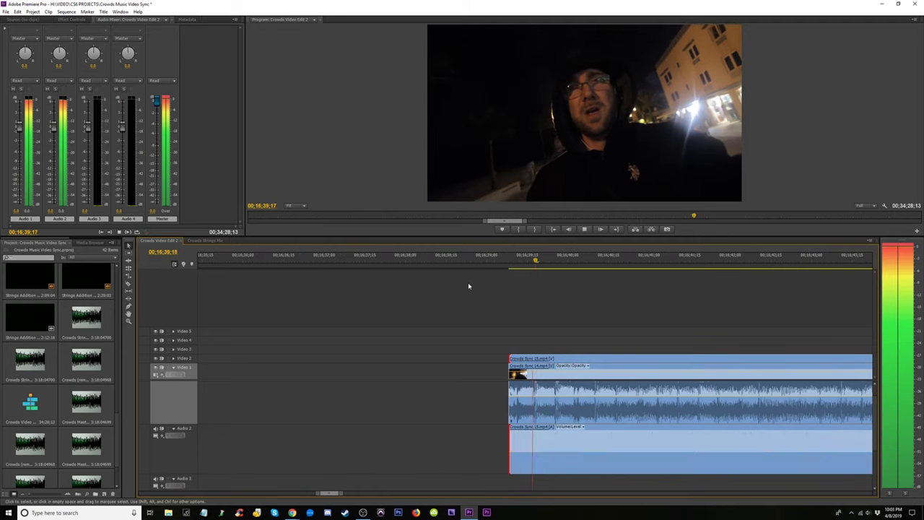
key(space)
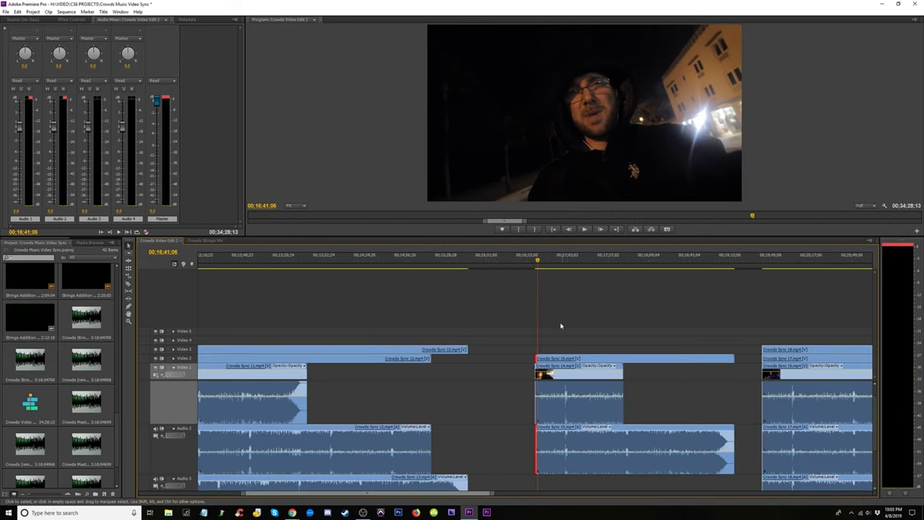
- Select the Crowds Sync 14–15 clips and move their video parts up to Video 5 and Video 6
drag(559, 325, 668, 471)
drag(876, 407, 875, 458)
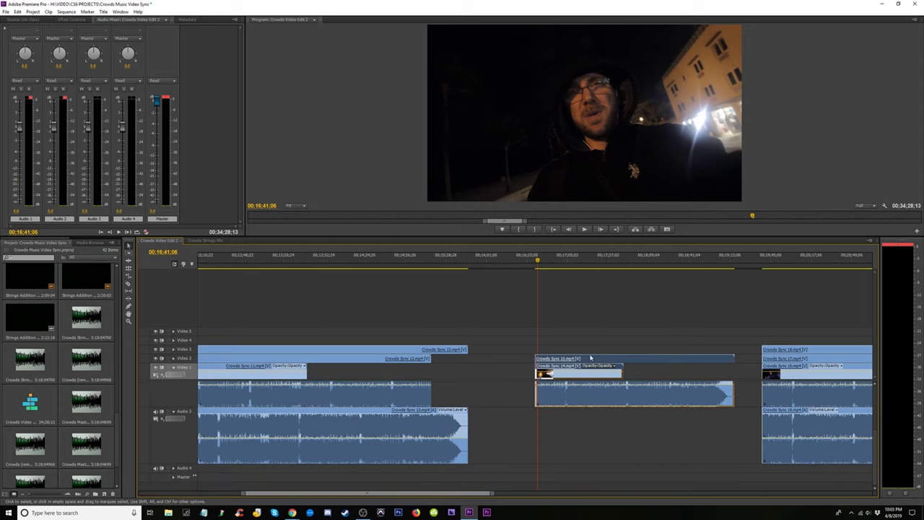
drag(591, 357, 586, 318)
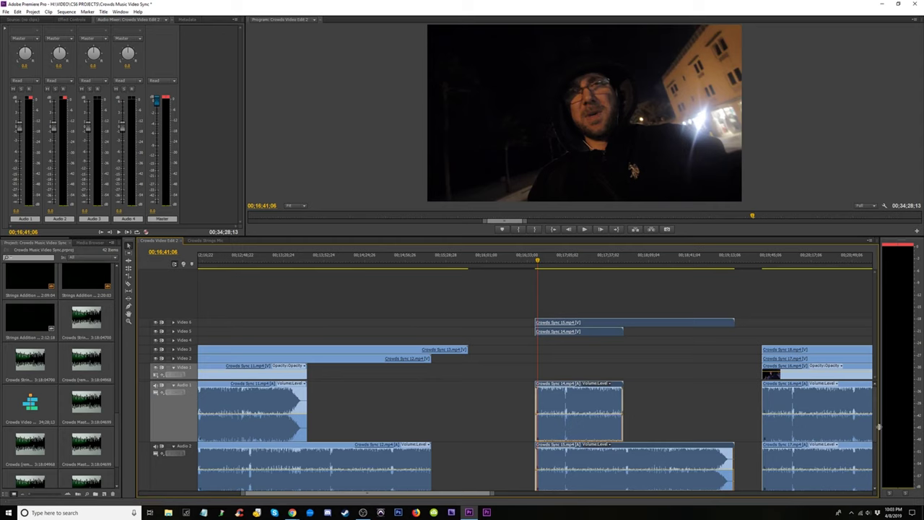
scroll(879, 426, down, 2)
click(593, 433)
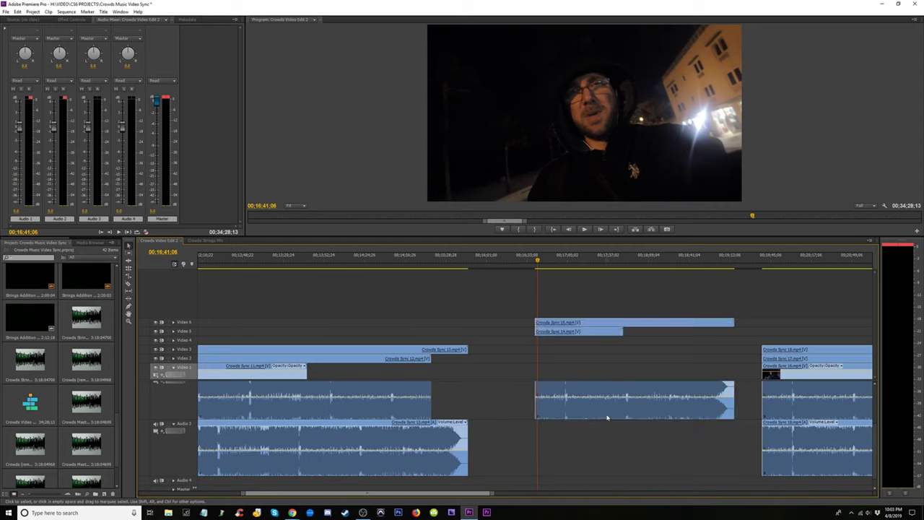
drag(607, 417, 655, 362)
key(ctrl+z)
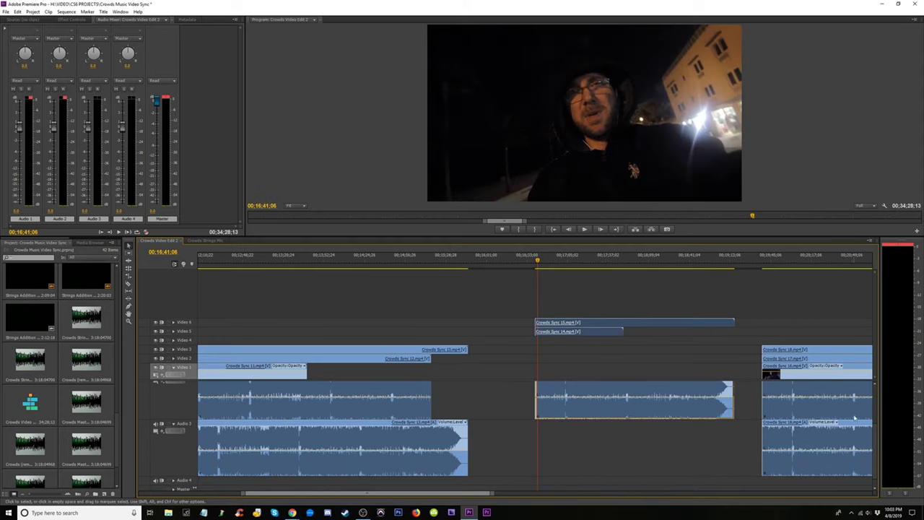
scroll(854, 417, up, 2)
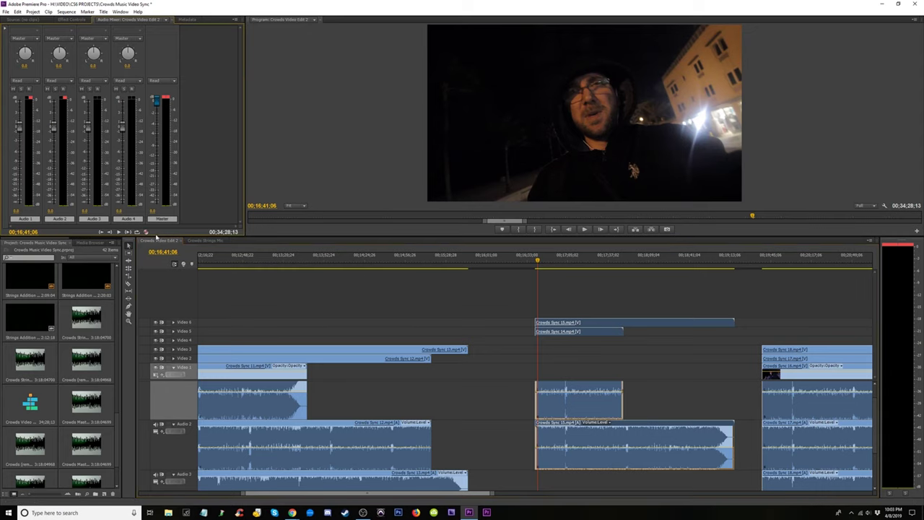
- Enlarge the timeline panel upward and sideways, and reduce the height of the audio tracks so more of them fit
drag(155, 236, 155, 140)
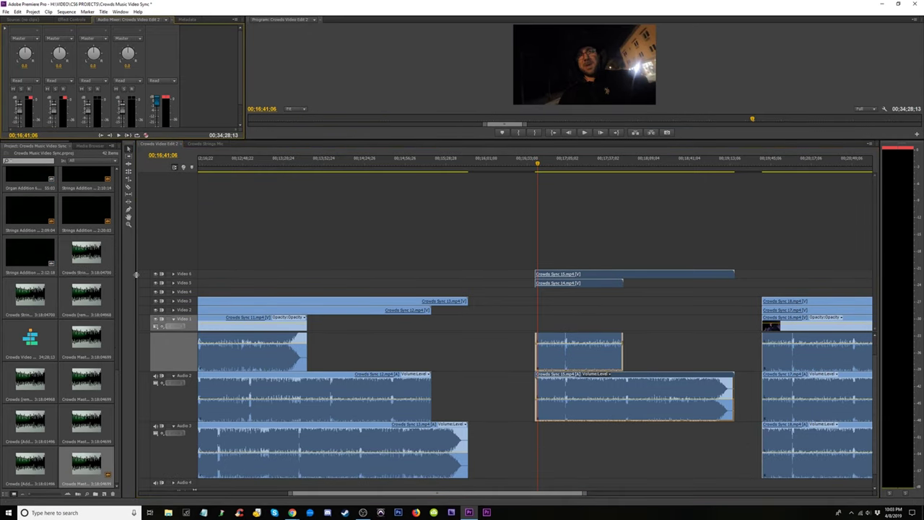
drag(136, 275, 78, 276)
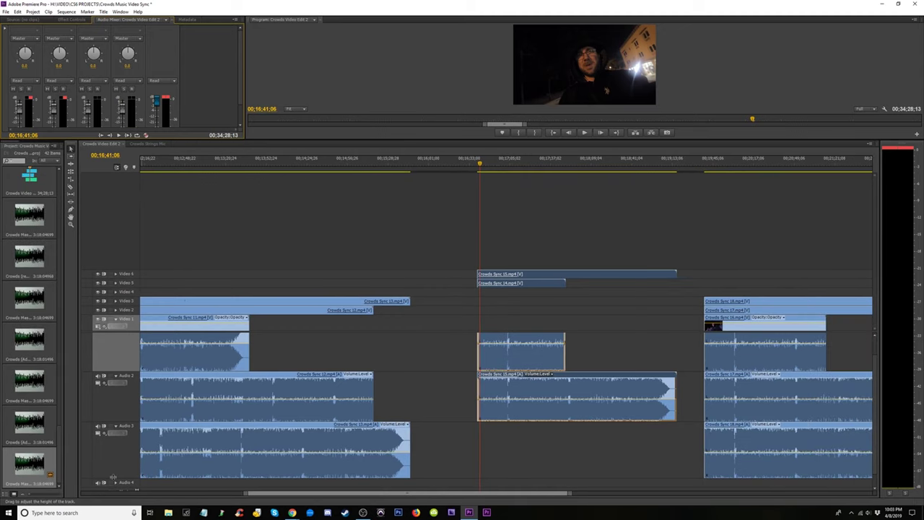
drag(114, 477, 117, 357)
- Stack Crowds Sync 14–15 on Video 4–5 and Audio 4–5 at the start of the Crowds Sync 16–18 group, and close the gap before them
drag(542, 375, 538, 413)
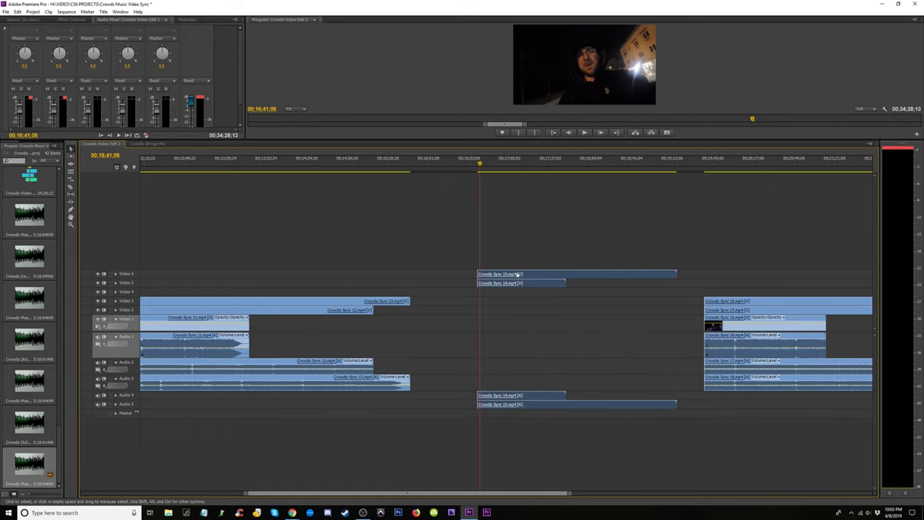
drag(499, 278, 725, 292)
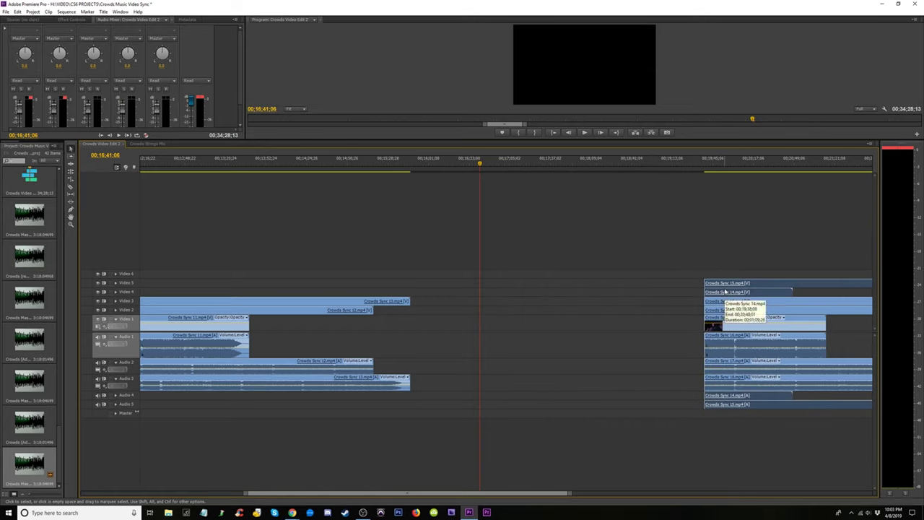
click(664, 309)
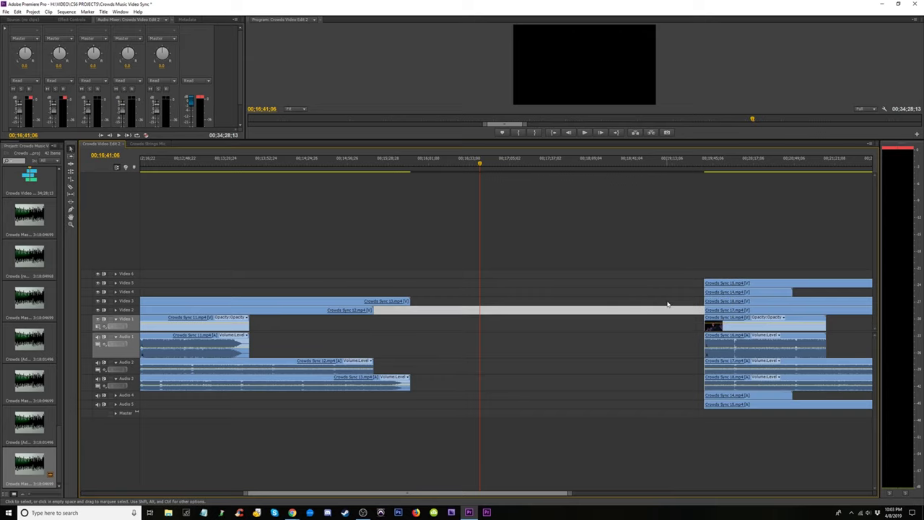
key(Delete)
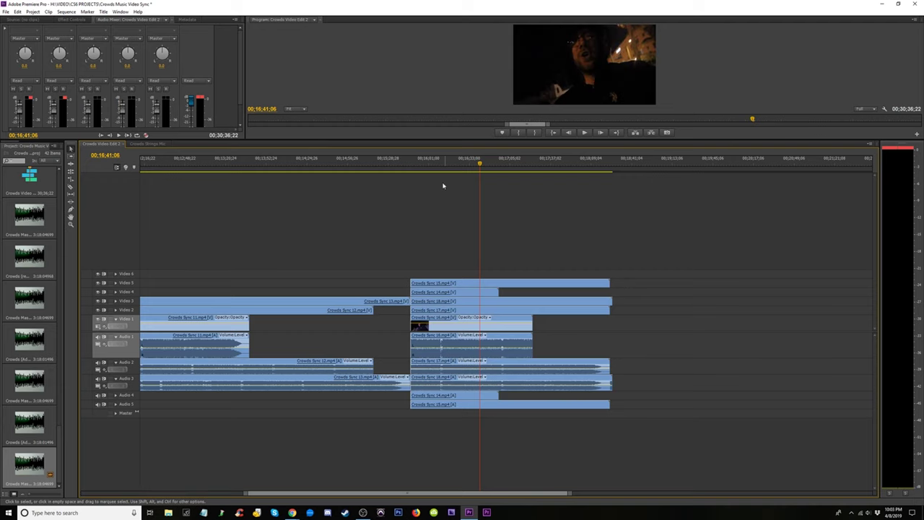
- Expand Audio 4 and Audio 5 to compare the Crowds Sync 14–18 waveforms at their common start
click(416, 166)
key(=)
key(=)
key(=)
key(=)
key(=)
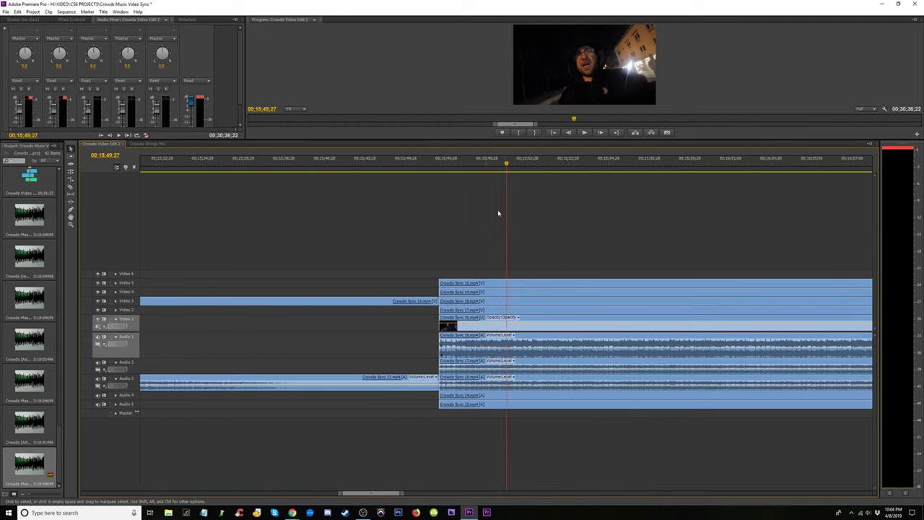
click(379, 174)
drag(379, 173, 371, 174)
key(=)
key(=)
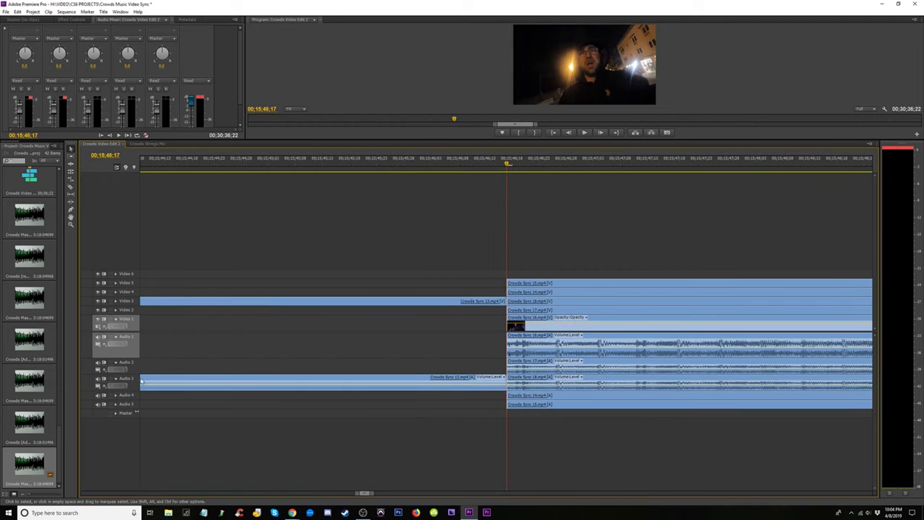
click(116, 396)
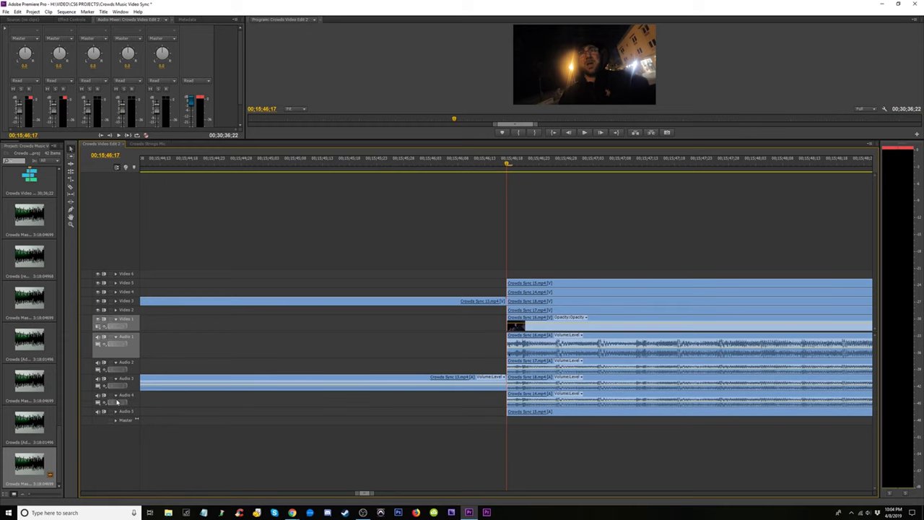
click(115, 413)
key(=)
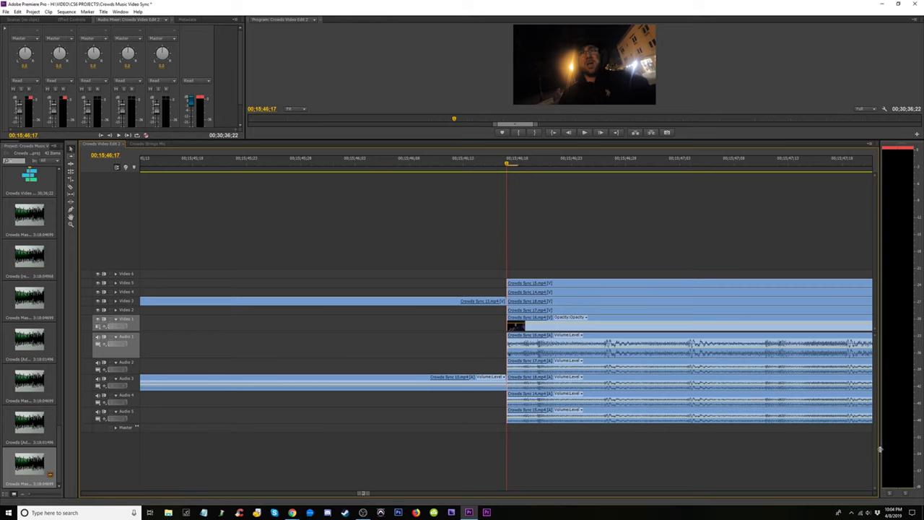
- Move the Crowds Sync 11–13 group onto Video 6–8 and Audio 6–8, starting flush with the stacked Crowds Sync 14–18 clips
key(minus)
key(minus)
key(minus)
key(minus)
key(minus)
key(minus)
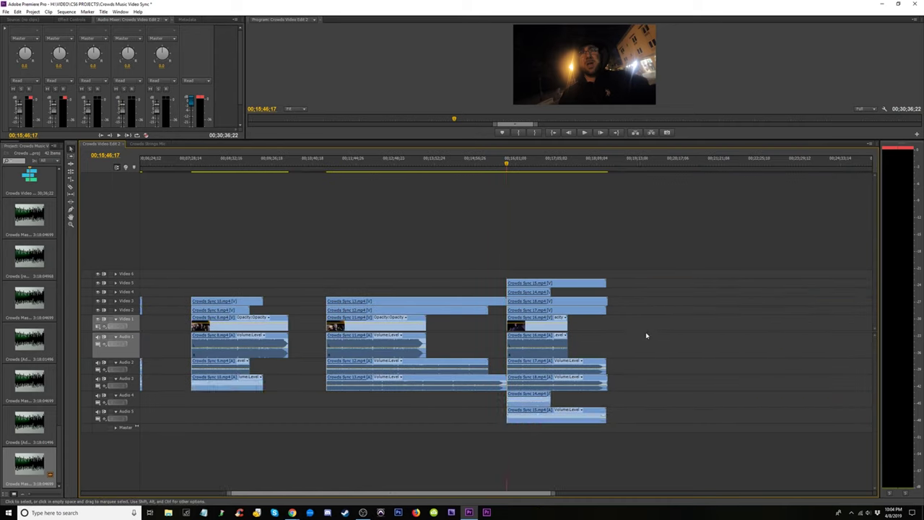
key(minus)
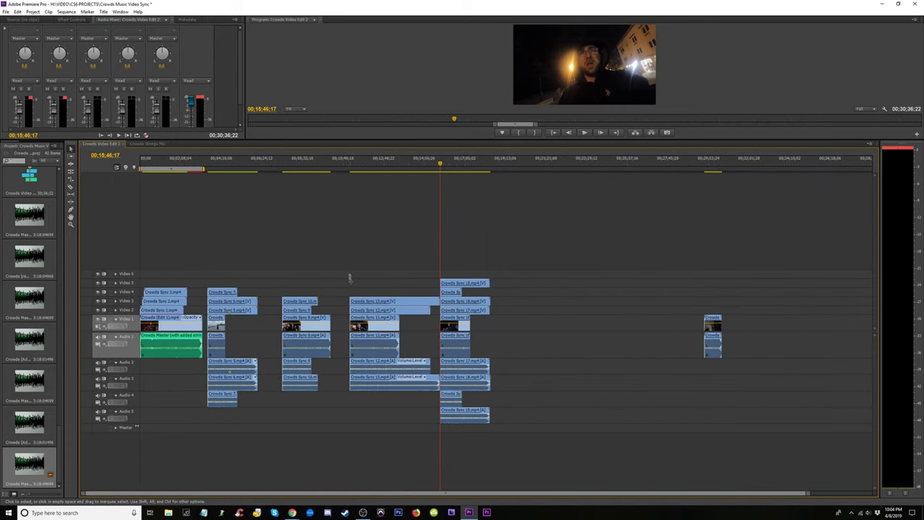
drag(350, 276, 401, 391)
drag(367, 302, 380, 273)
drag(380, 387, 385, 480)
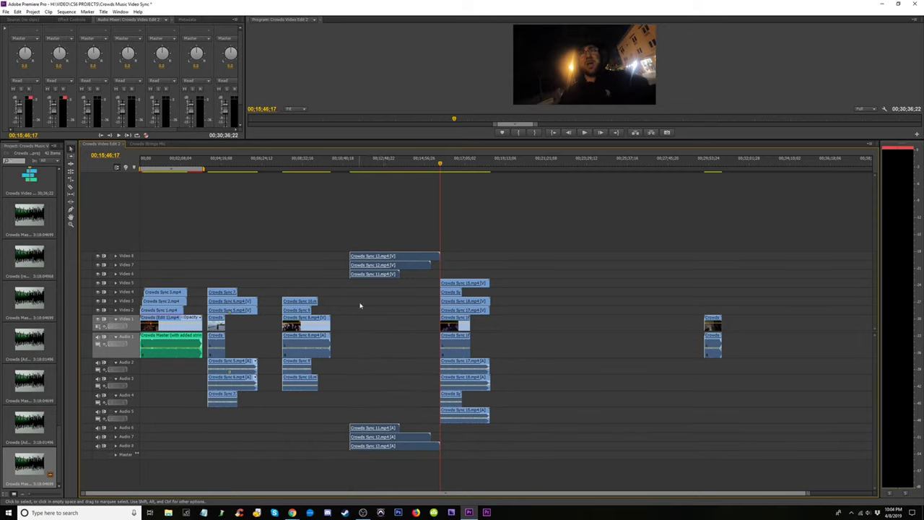
drag(361, 258, 457, 263)
- Expand Audio 6, Audio 7 and Audio 8 to compare the Crowds Sync 11–13 waveforms with the clips stacked above
key(=)
key(=)
key(=)
key(=)
key(=)
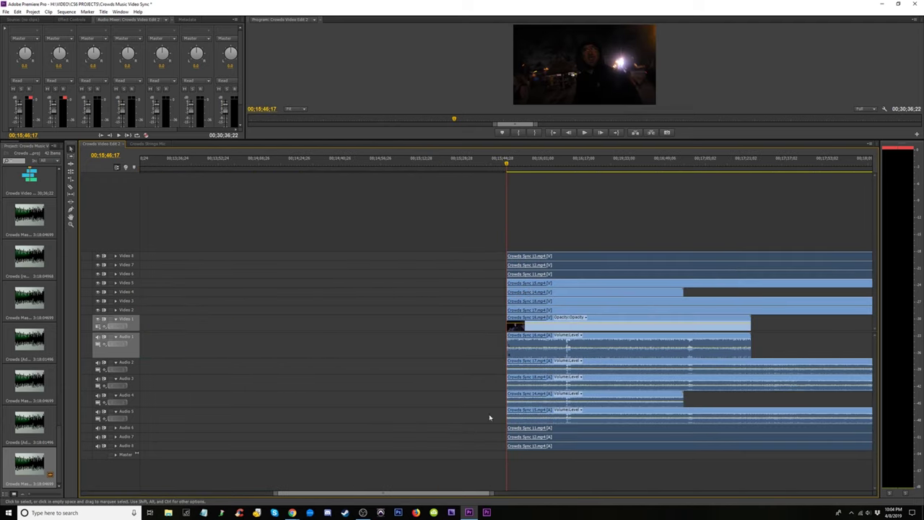
click(116, 429)
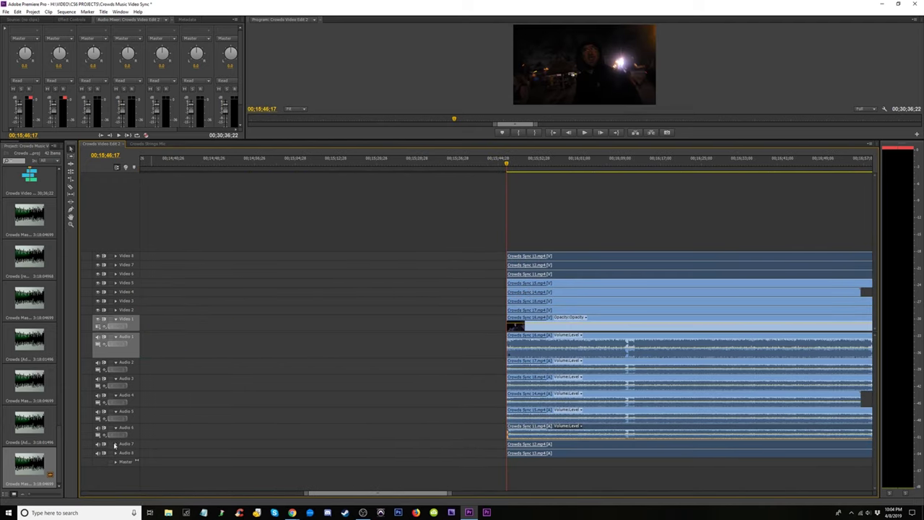
click(115, 445)
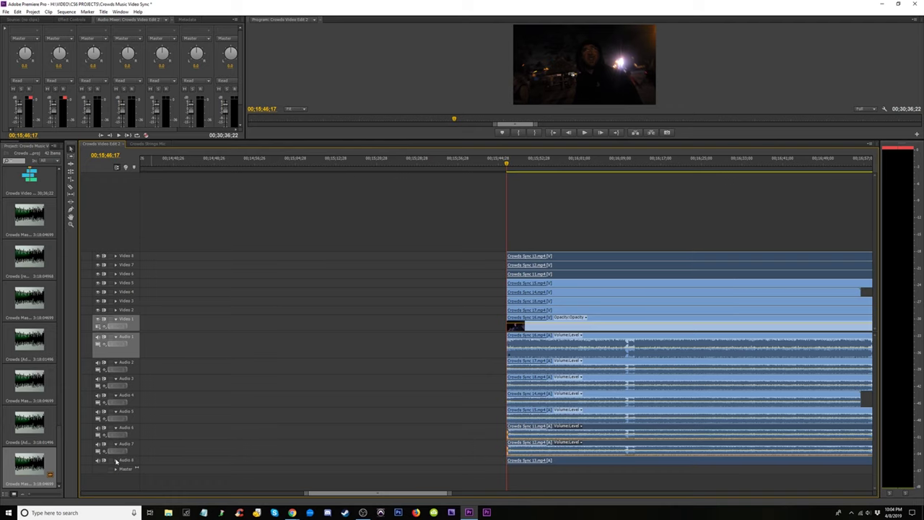
click(115, 461)
key(=)
key(=)
key(=)
key(=)
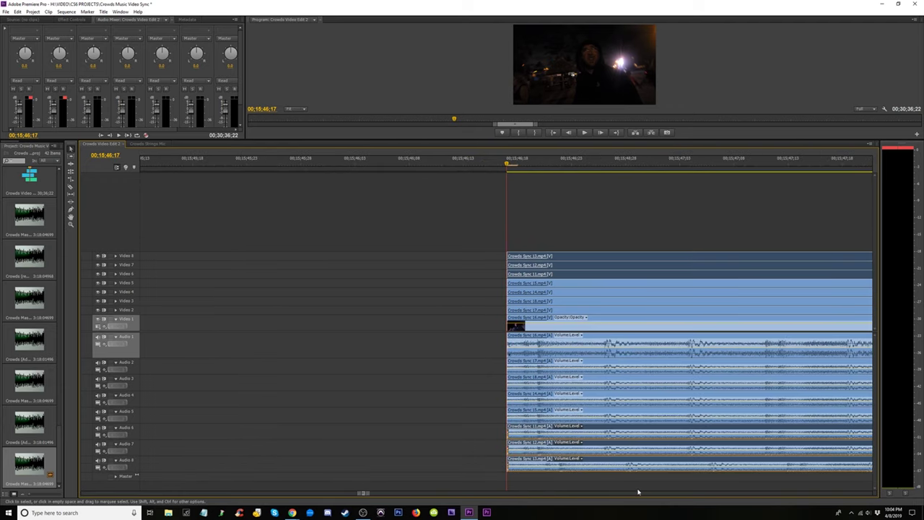
- Shift Crowds Sync 13.mp4 slightly earlier to match the other waveforms, and trim its start flush with the stack
click(488, 447)
click(604, 469)
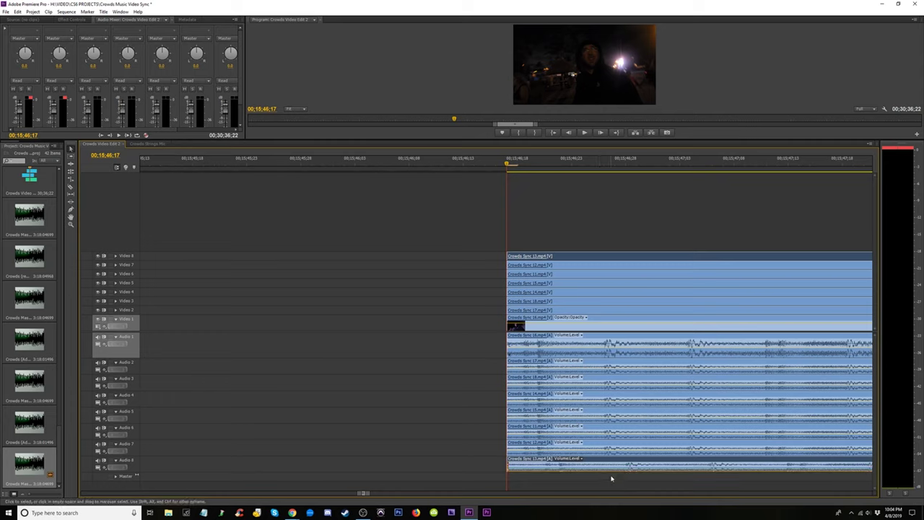
drag(592, 462, 563, 460)
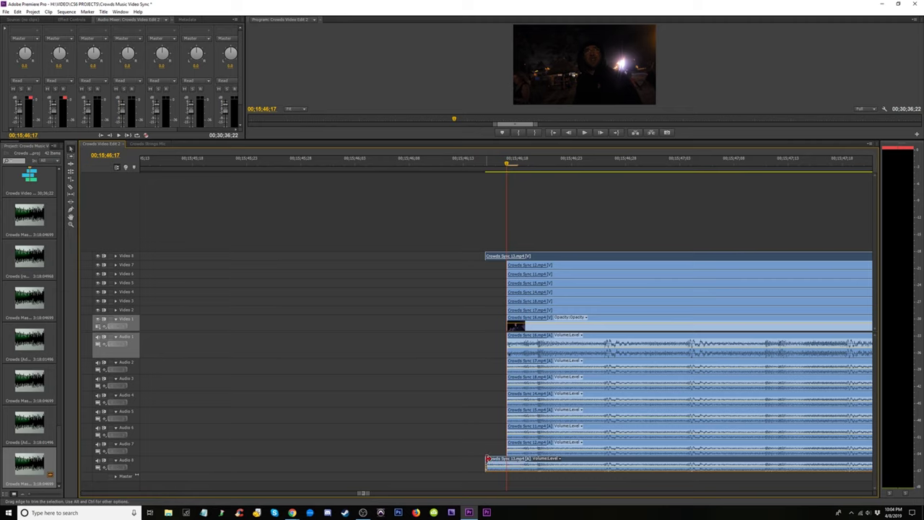
drag(488, 459, 507, 460)
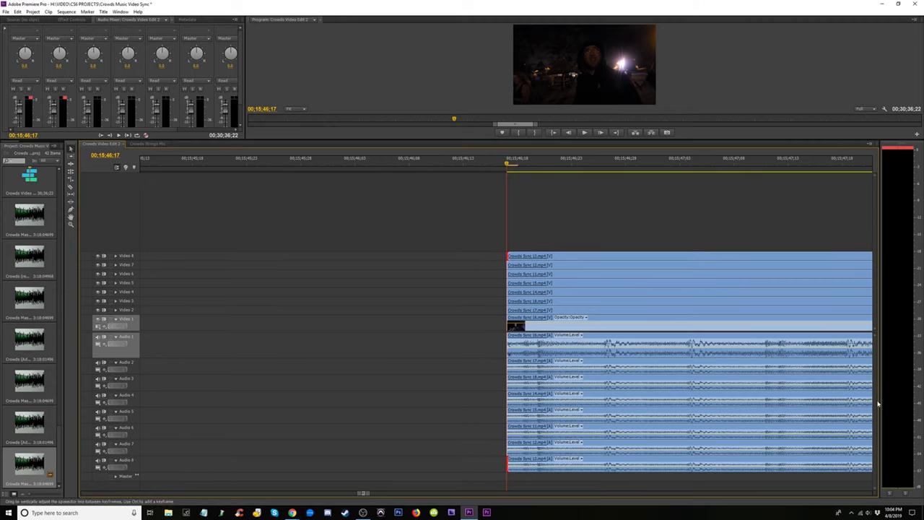
- Move the Crowds Sync 8–10 group onto Video 5–7 and Audio 5–7, starting flush with the Crowds Sync 4–7 group
key(minus)
key(minus)
key(minus)
key(minus)
key(minus)
key(minus)
key(minus)
key(minus)
key(minus)
key(minus)
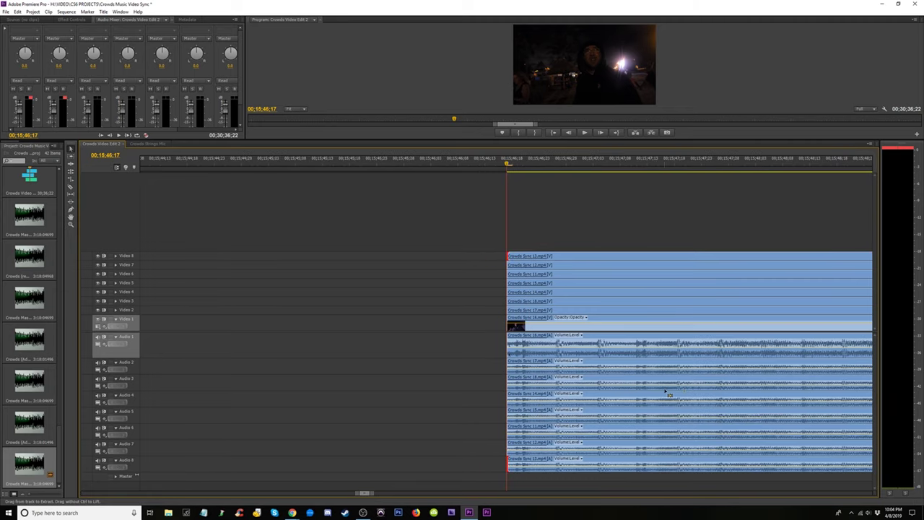
key(minus)
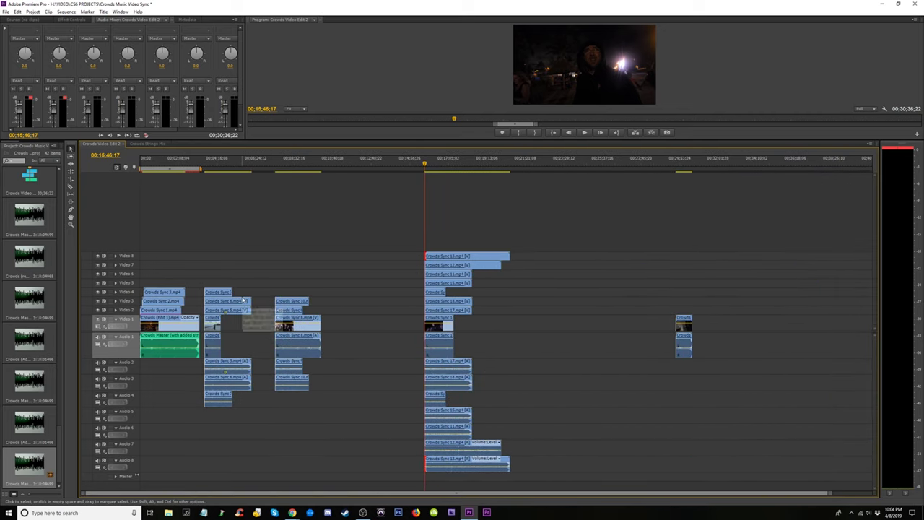
drag(267, 276, 323, 402)
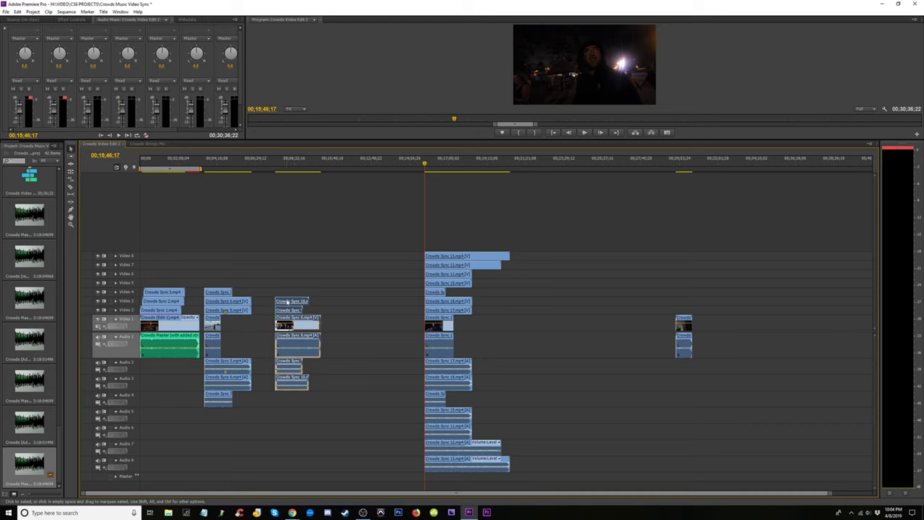
drag(286, 302, 286, 267)
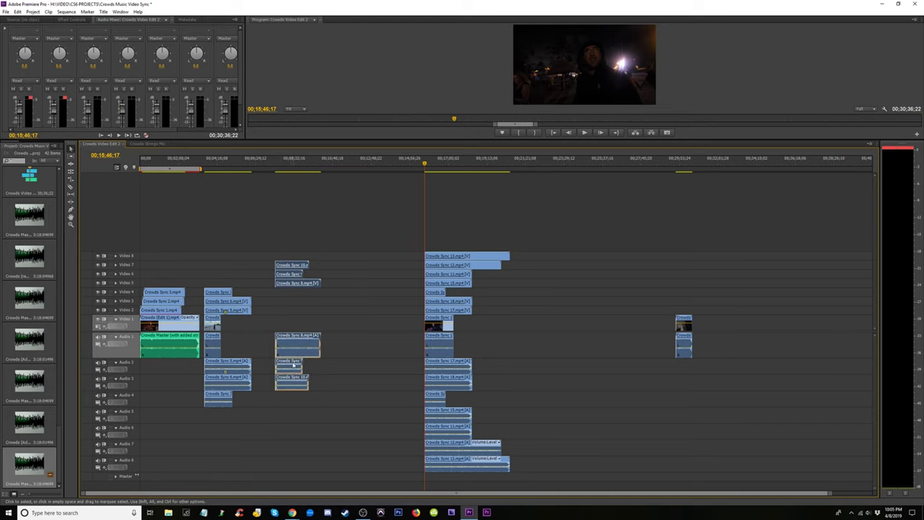
drag(288, 384, 287, 448)
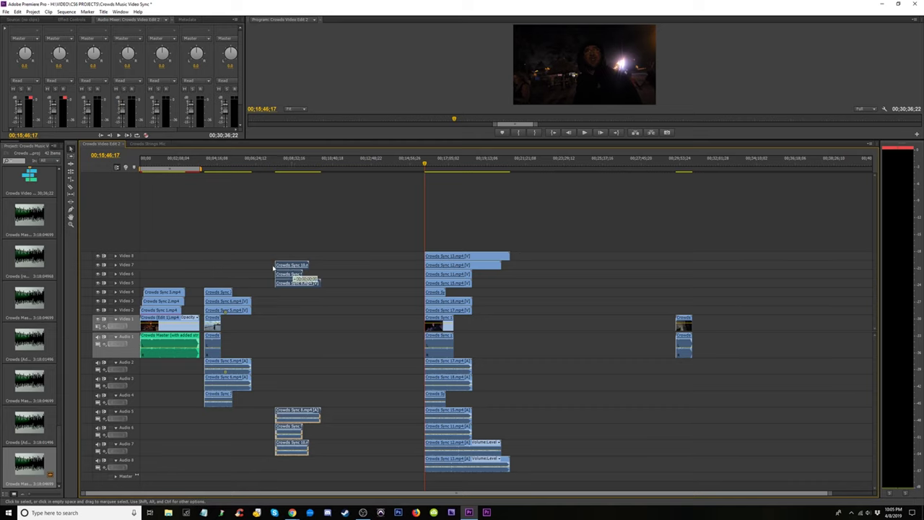
drag(274, 268, 207, 267)
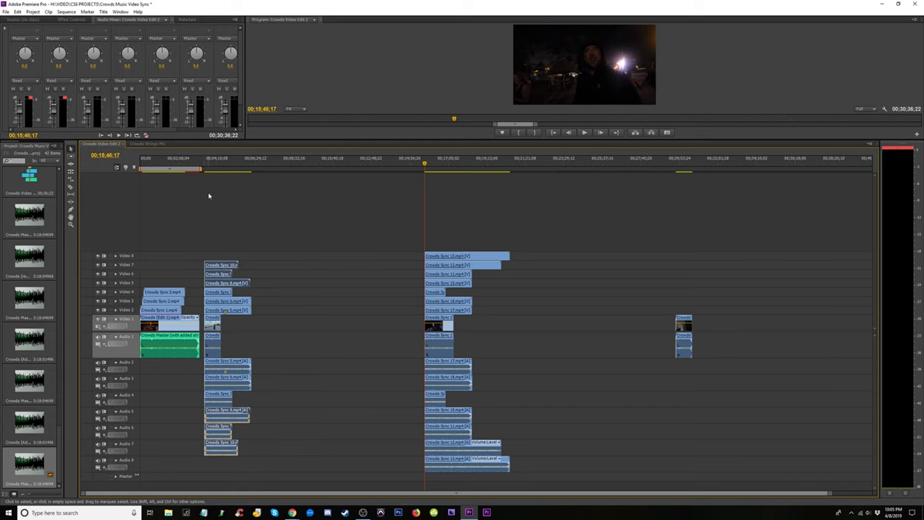
- Shift Crowds Sync 5–10 individually earlier to match the Crowds Sync 4 waveform, and trim their starts flush with Crowds Sync 4.mp4
click(205, 163)
key(=)
key(=)
key(=)
key(=)
key(=)
key(=)
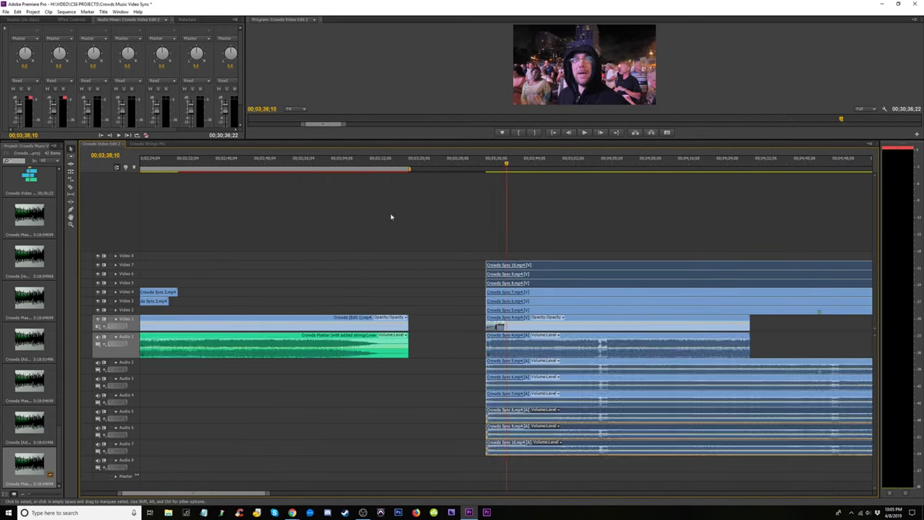
key(=)
click(348, 164)
key(=)
key(=)
key(=)
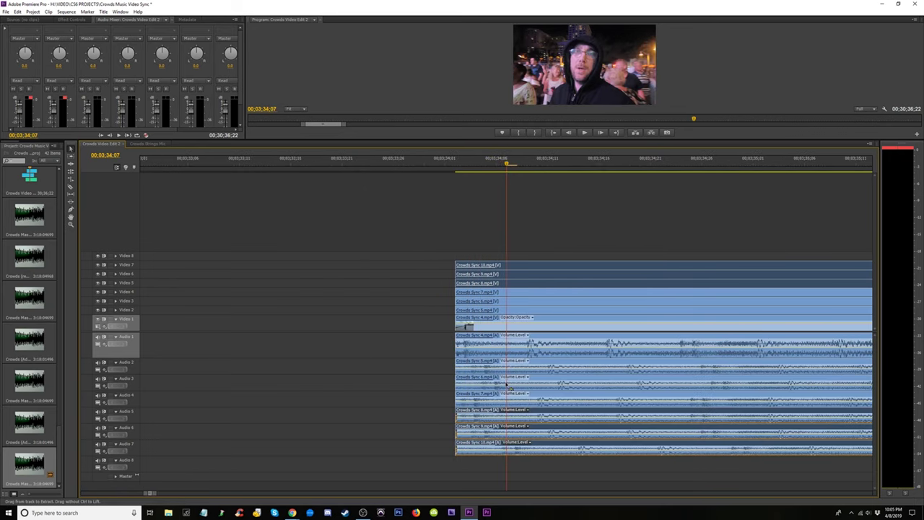
click(582, 463)
drag(539, 362, 476, 384)
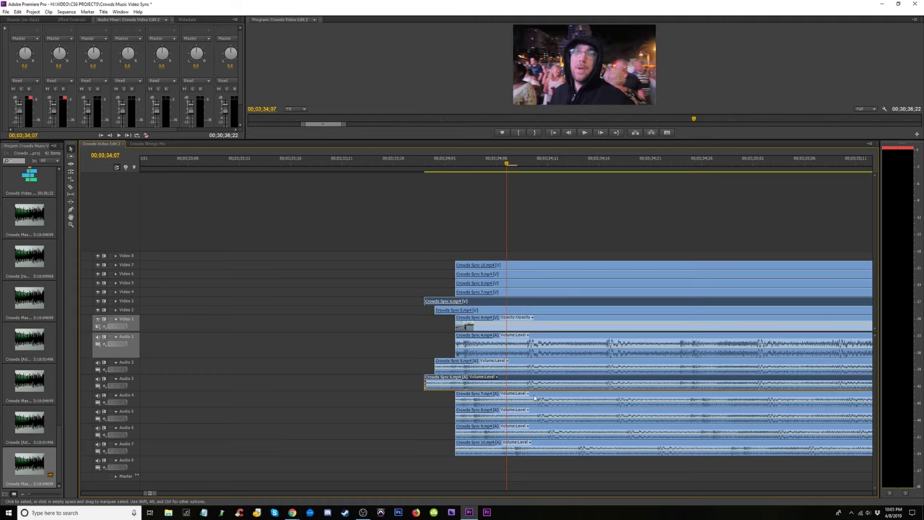
drag(538, 400, 444, 449)
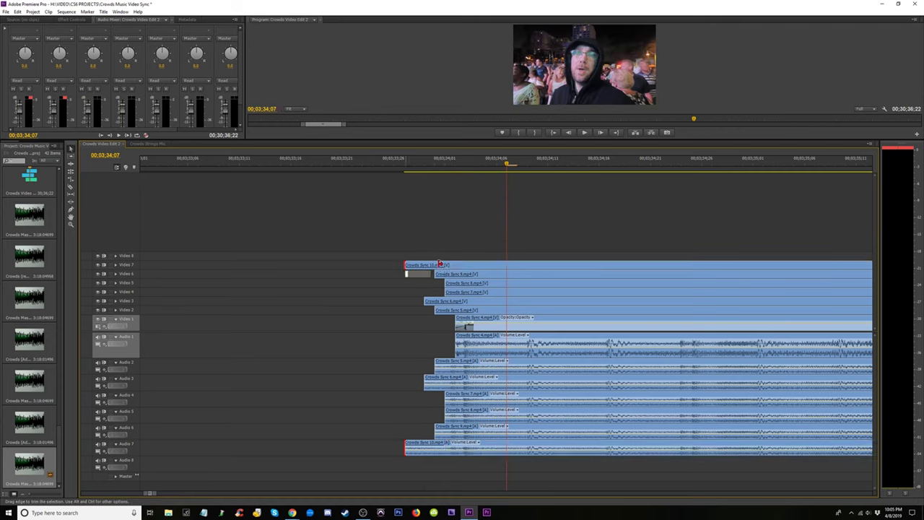
drag(418, 267, 448, 327)
- Move the whole Crowds Sync 11–18 group earlier, leaving a short gap after the Crowds Sync 4–10 group
key(minus)
key(minus)
key(minus)
key(minus)
key(minus)
key(minus)
key(minus)
key(minus)
key(minus)
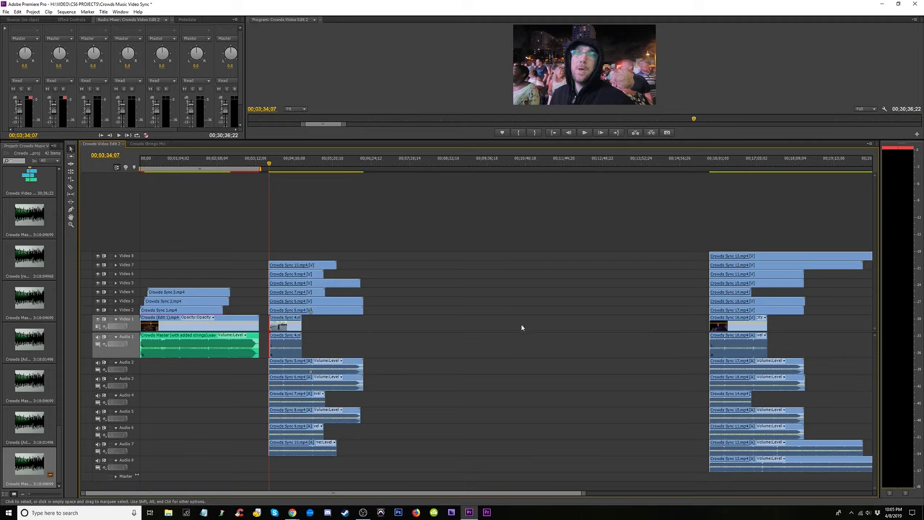
key(minus)
drag(426, 249, 499, 463)
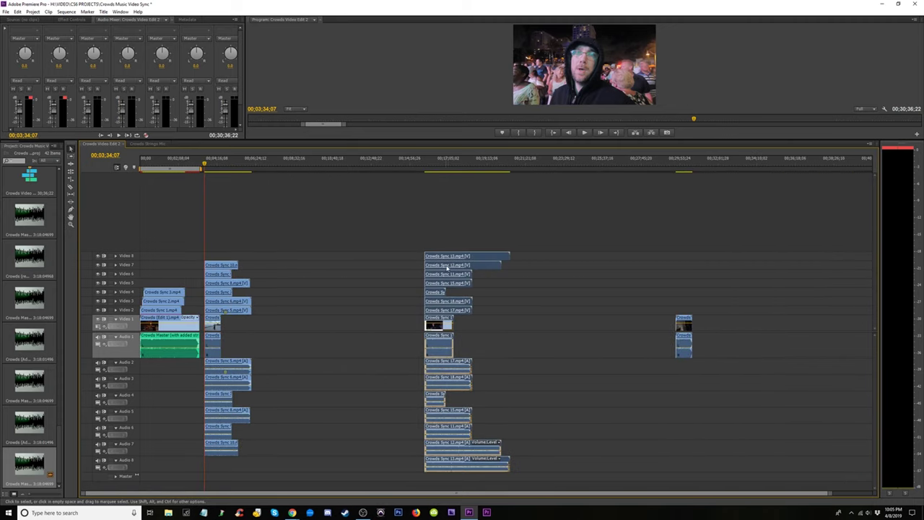
drag(430, 257, 268, 258)
- Move the Crowds Sync 4–10 group onto Video 9–15 and Audio 9–15, starting flush with the Crowds Sync 11–18 group
click(215, 163)
key(equal)
key(equal)
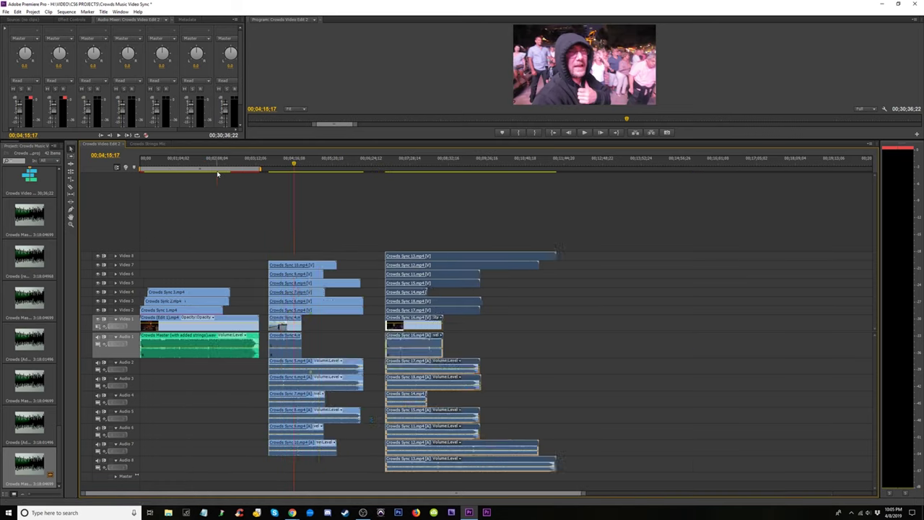
drag(521, 468, 398, 249)
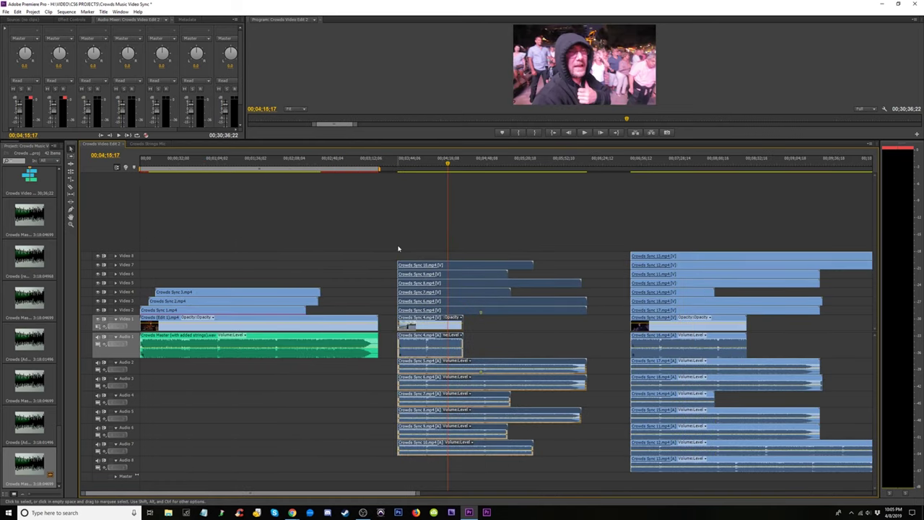
key(minus)
key(minus)
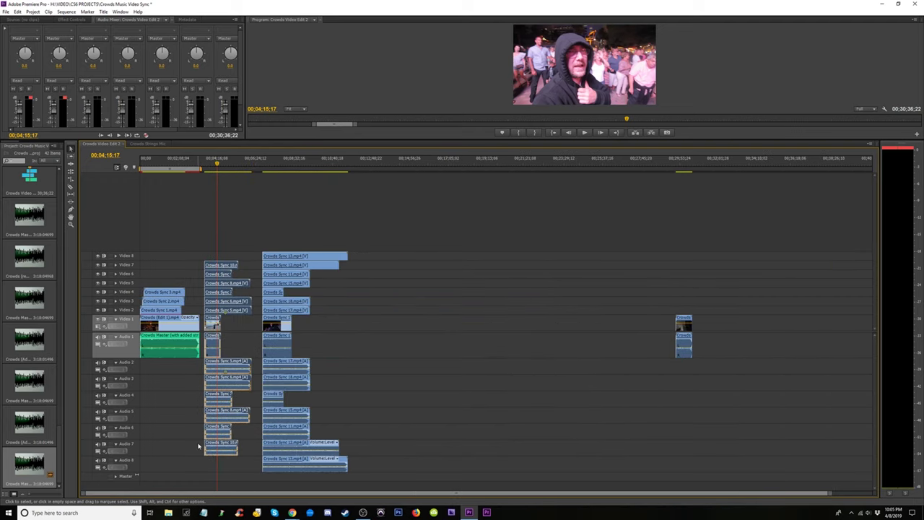
drag(219, 456, 215, 472)
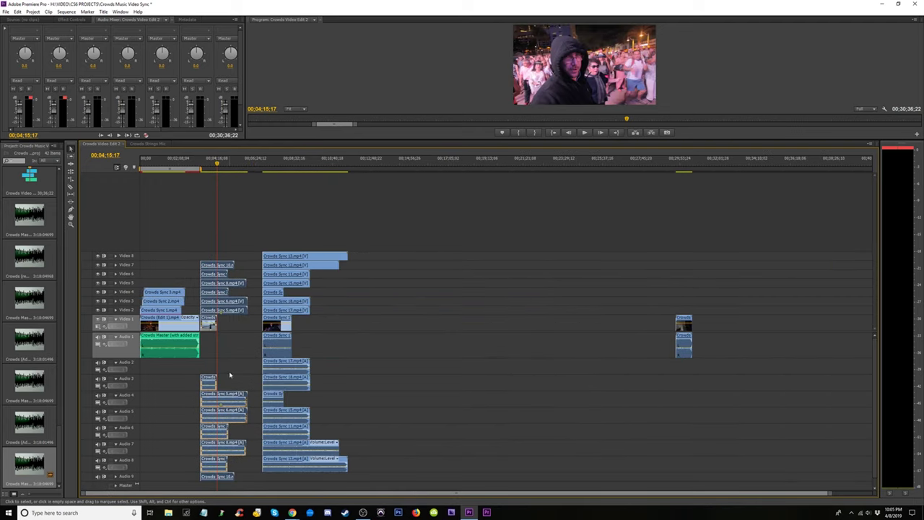
drag(213, 390, 225, 479)
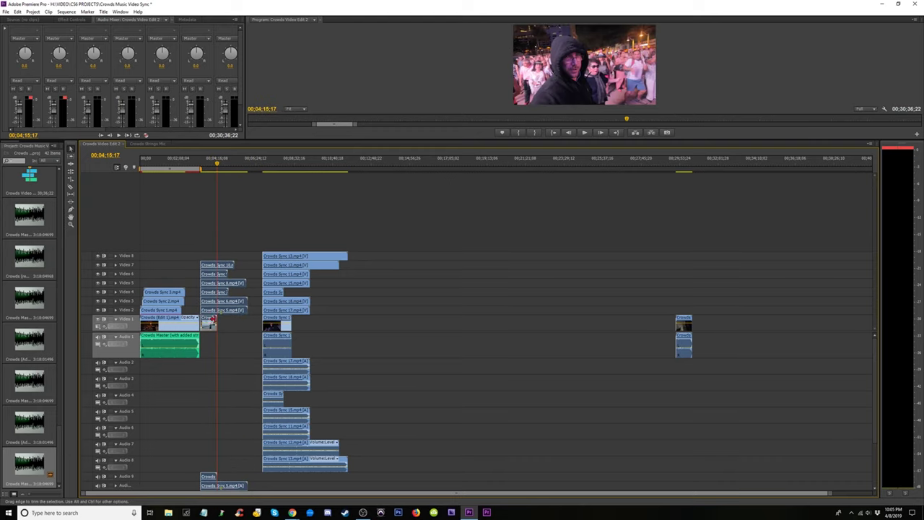
drag(210, 254, 217, 209)
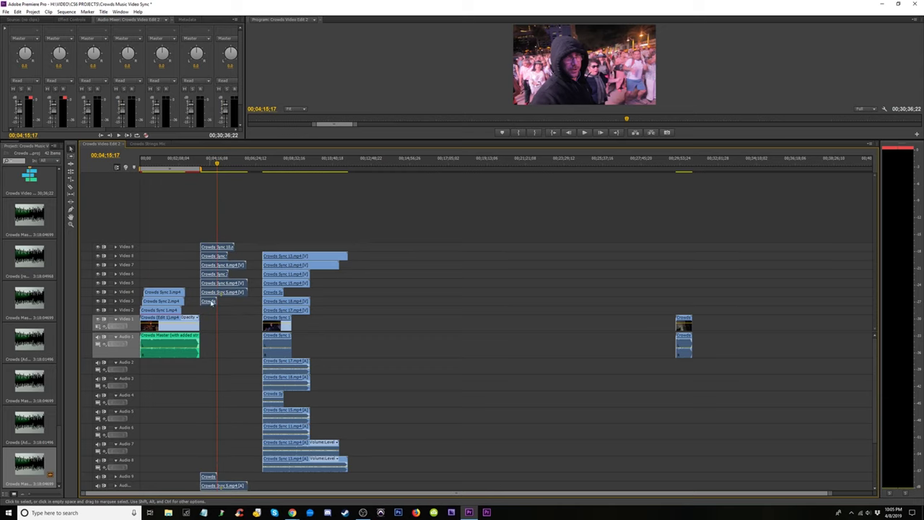
drag(211, 302, 272, 250)
- Expand Audio 9 through Audio 15 to show the Crowds Sync 4–10 waveforms below the Crowds Sync 11–18 ones
click(265, 161)
key(equal)
key(equal)
key(equal)
key(equal)
key(equal)
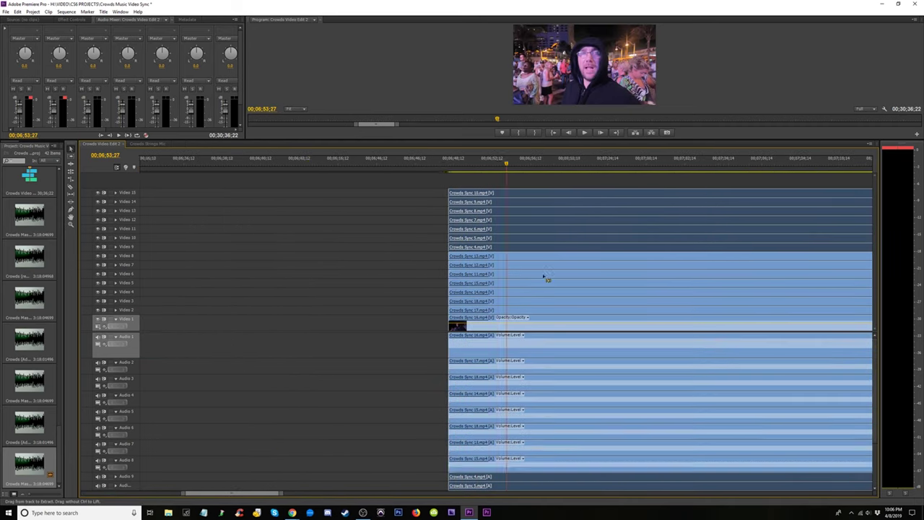
key(=)
scroll(869, 386, down, 3)
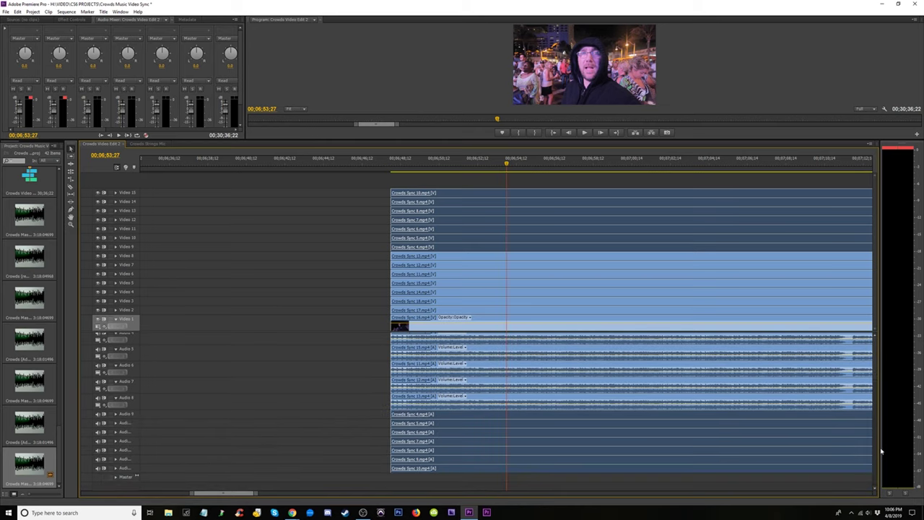
click(115, 416)
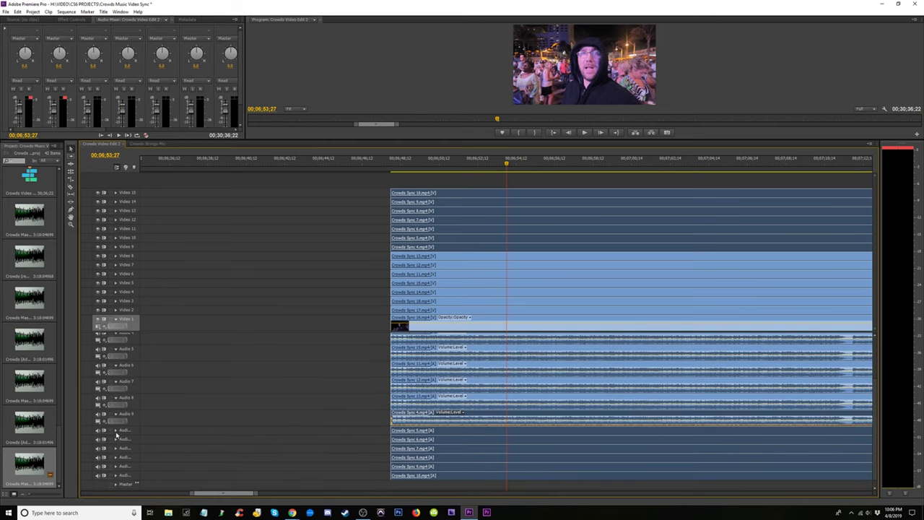
click(115, 431)
click(116, 447)
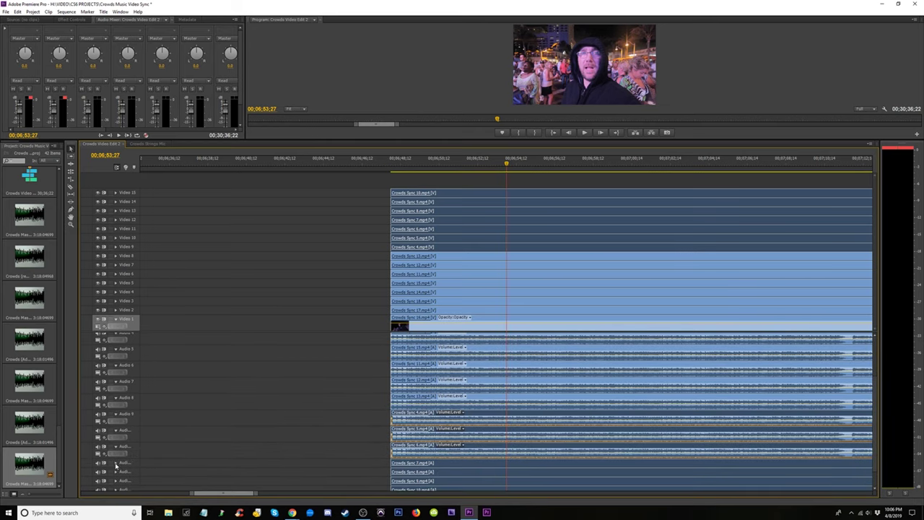
click(116, 464)
click(115, 480)
scroll(188, 454, down, 2)
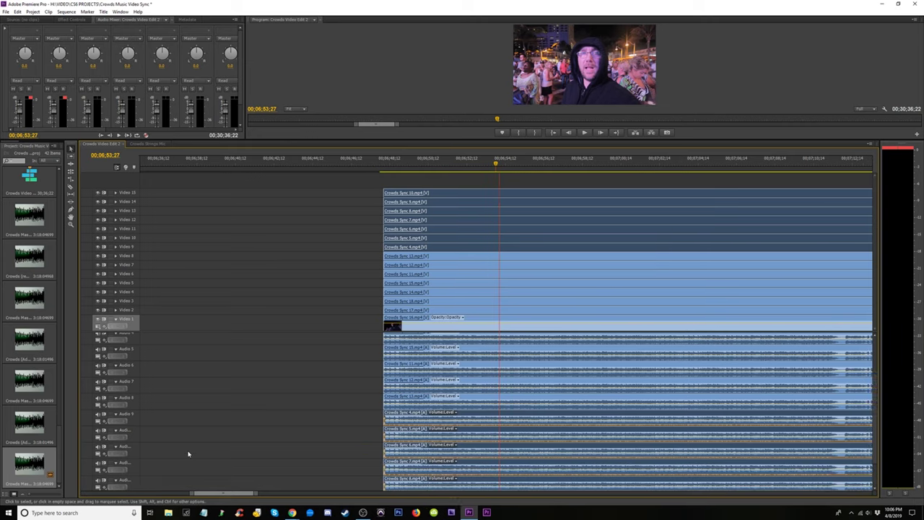
scroll(262, 438, down, 2)
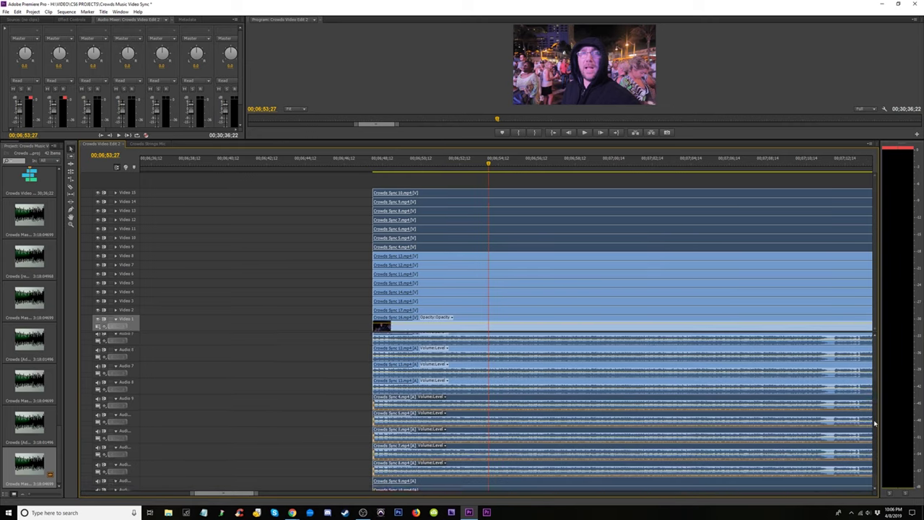
click(115, 462)
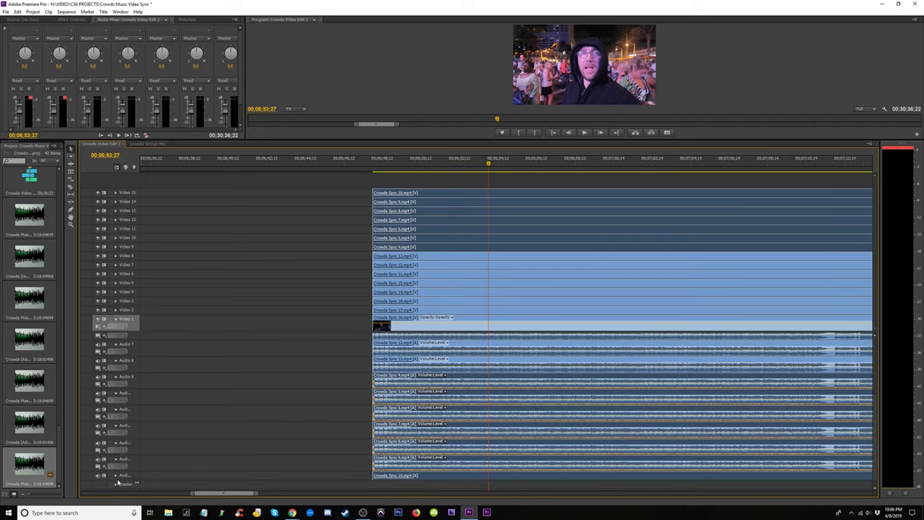
click(115, 478)
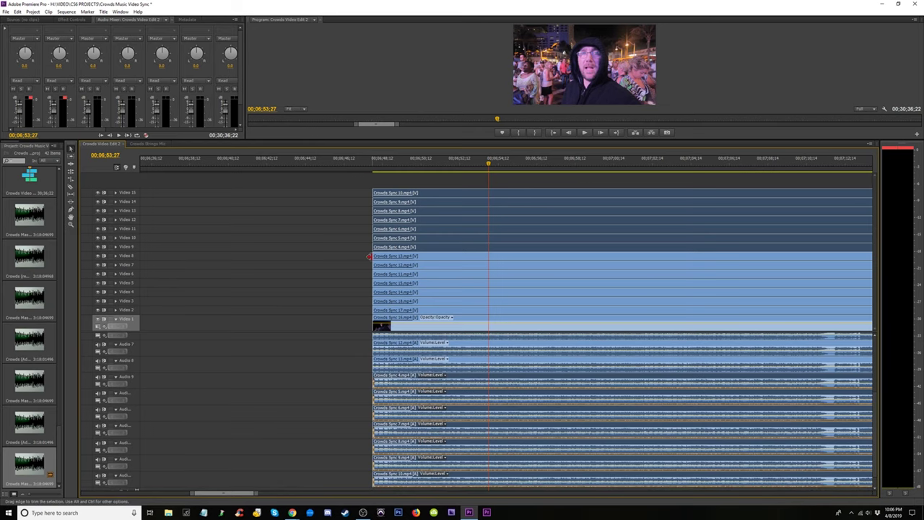
- Shift the Crowds Sync 4–10 group slightly later to match the Crowds Sync 11–18 waveforms, and extend its clip starts flush with the stack
click(381, 168)
key(=)
key(=)
key(=)
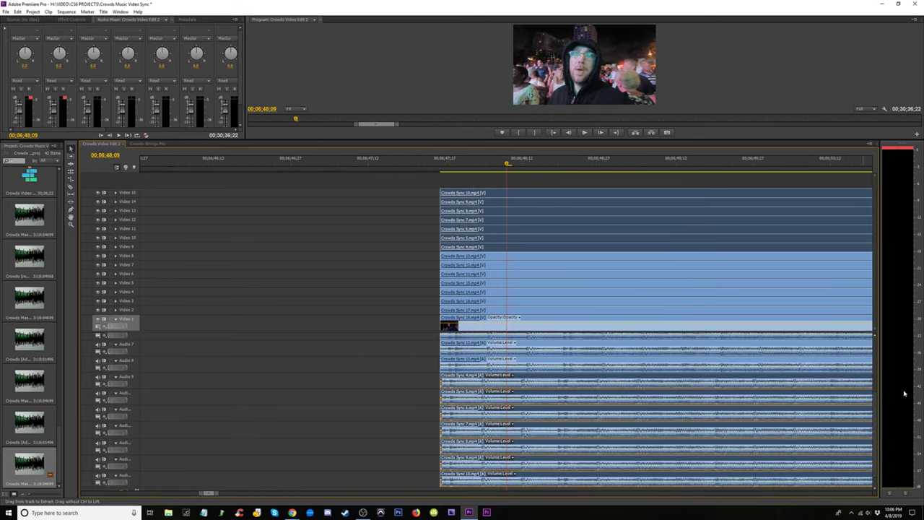
key(equal)
scroll(875, 417, up, 3)
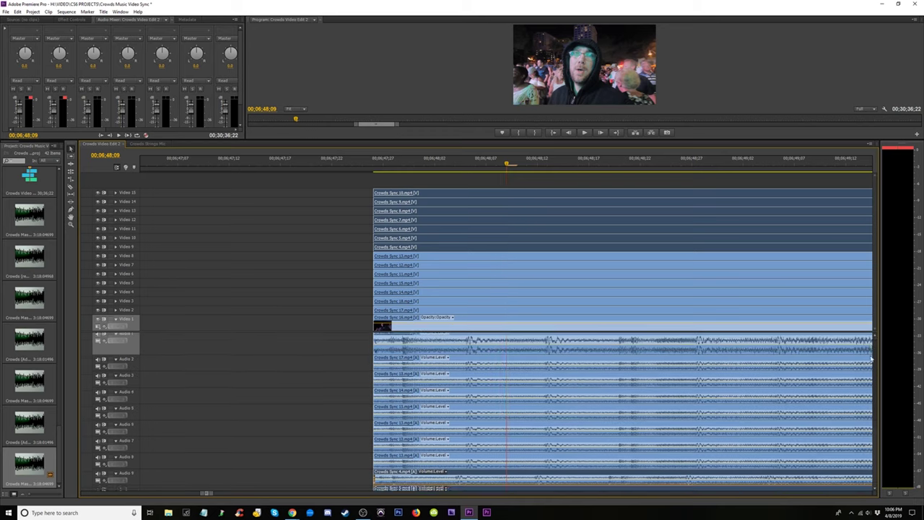
scroll(862, 399, down, 3)
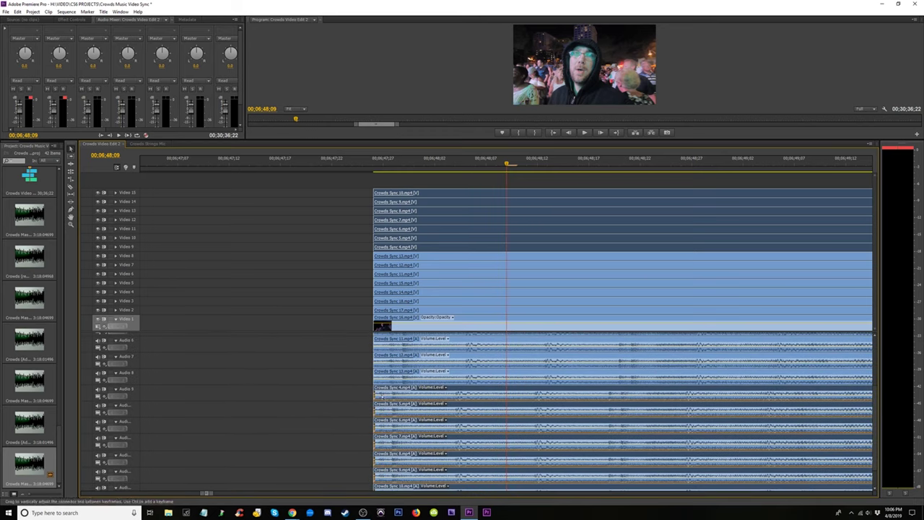
drag(396, 388, 406, 388)
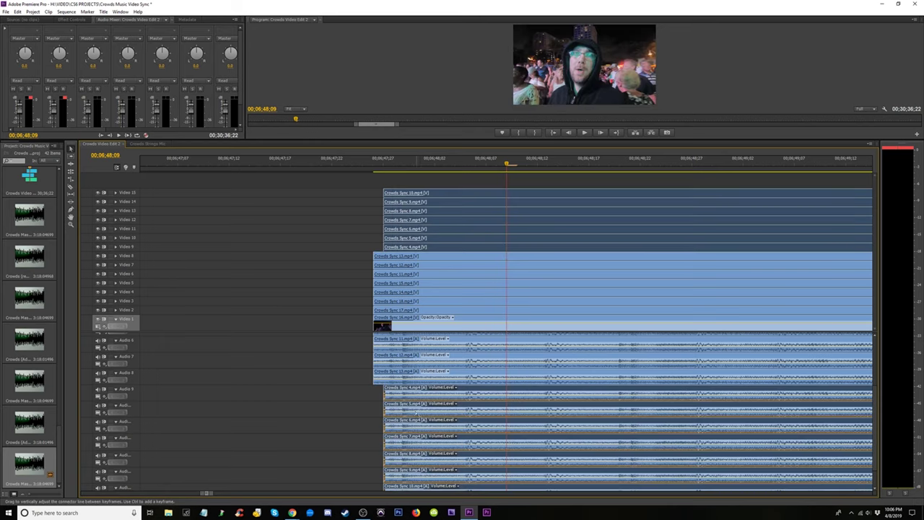
drag(378, 392, 374, 392)
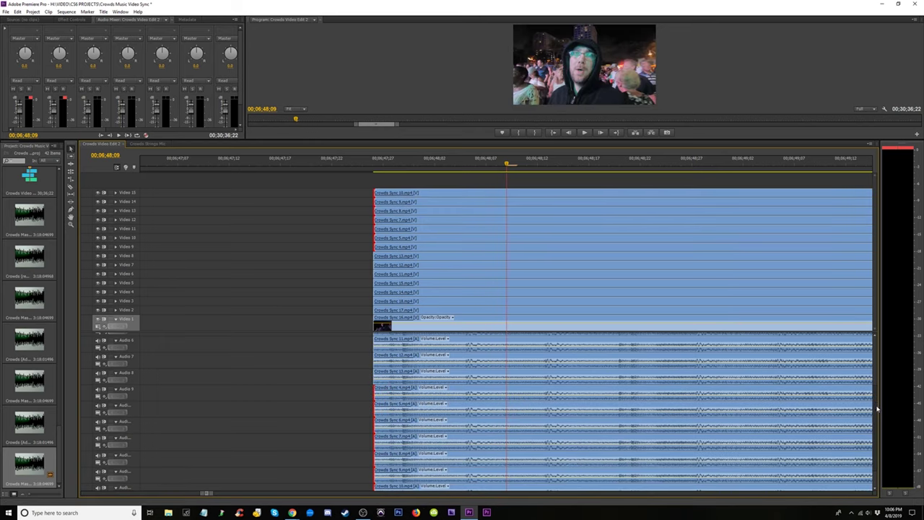
- Review the combined stack's waveforms and play a moment near its start to check the sync
drag(875, 409, 867, 329)
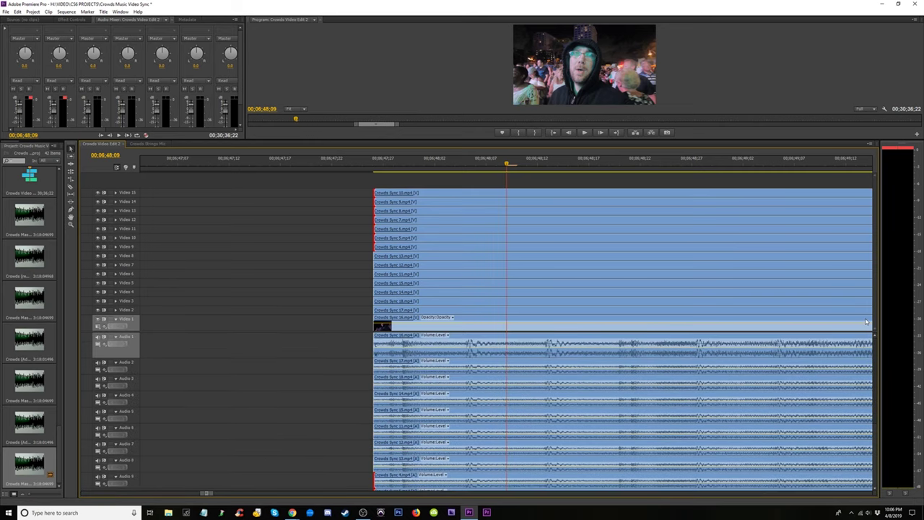
key(minus)
key(minus)
key(minus)
key(minus)
key(minus)
key(minus)
key(minus)
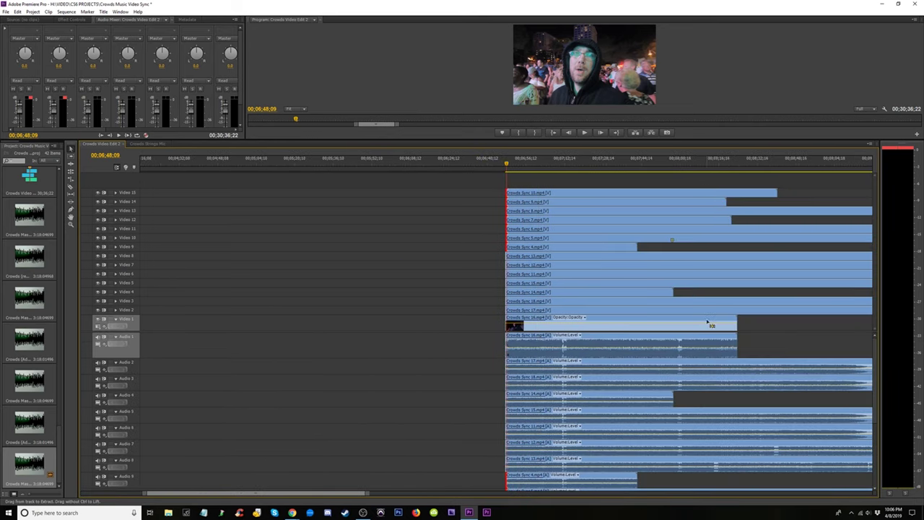
click(519, 163)
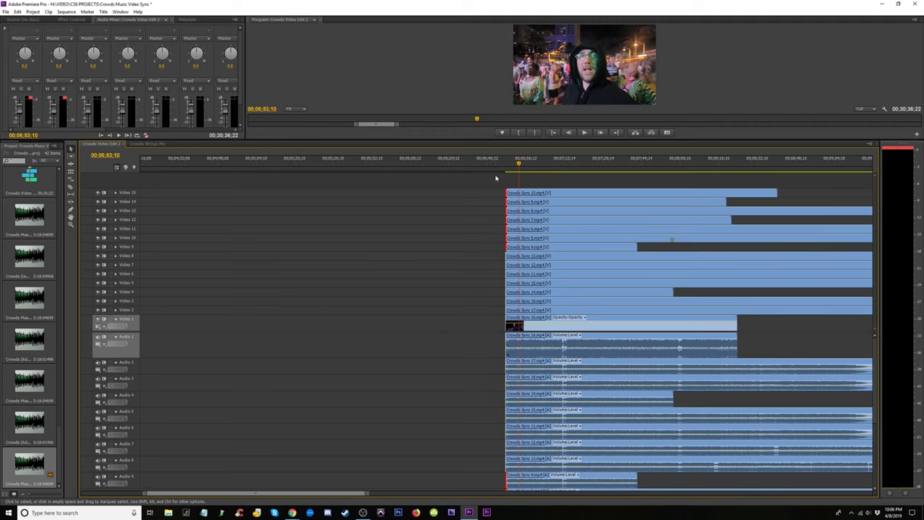
key(space)
key(space)
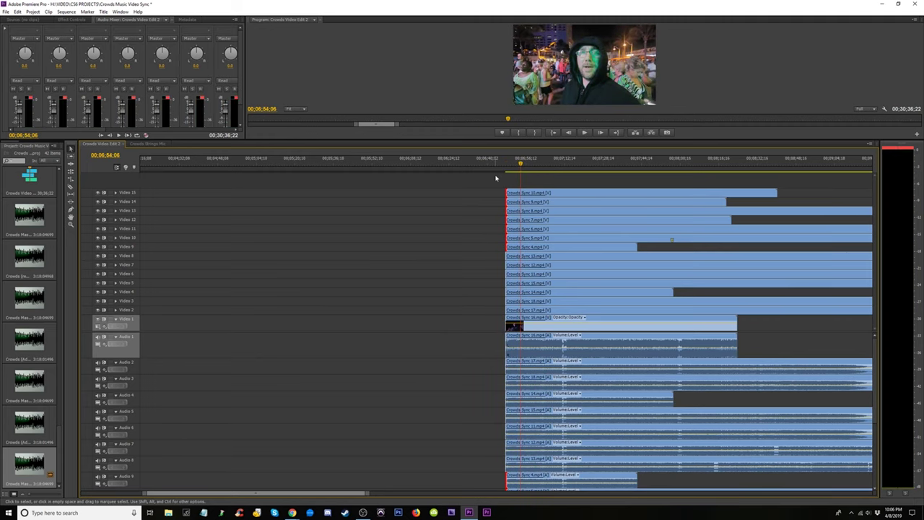
- Move the full Crowds Sync 4–18 stack onto Video 5–19 and Audio 2–16, just after the end of the Crowds master track
key(minus)
key(minus)
key(minus)
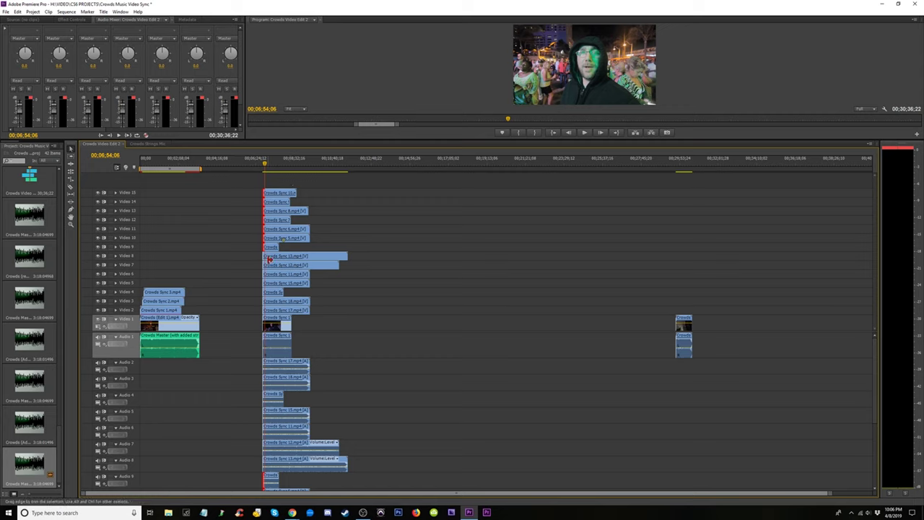
drag(242, 321, 321, 175)
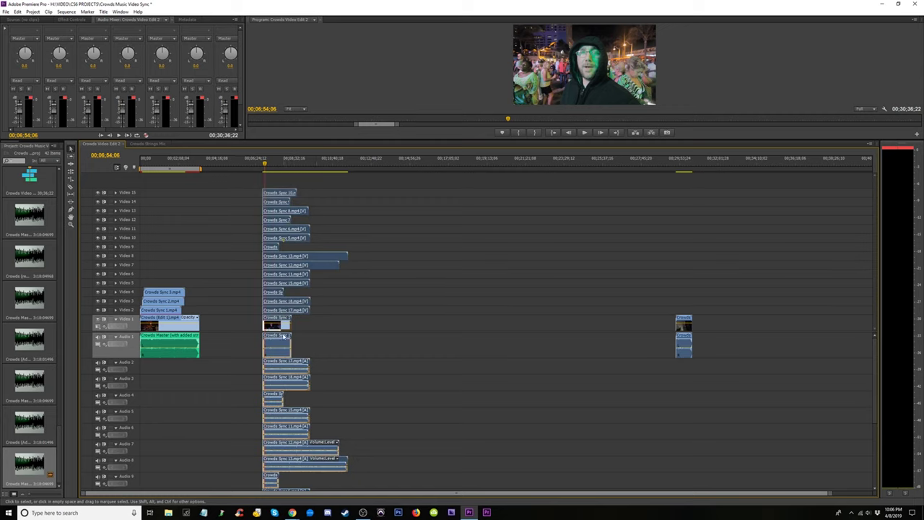
drag(276, 322, 218, 284)
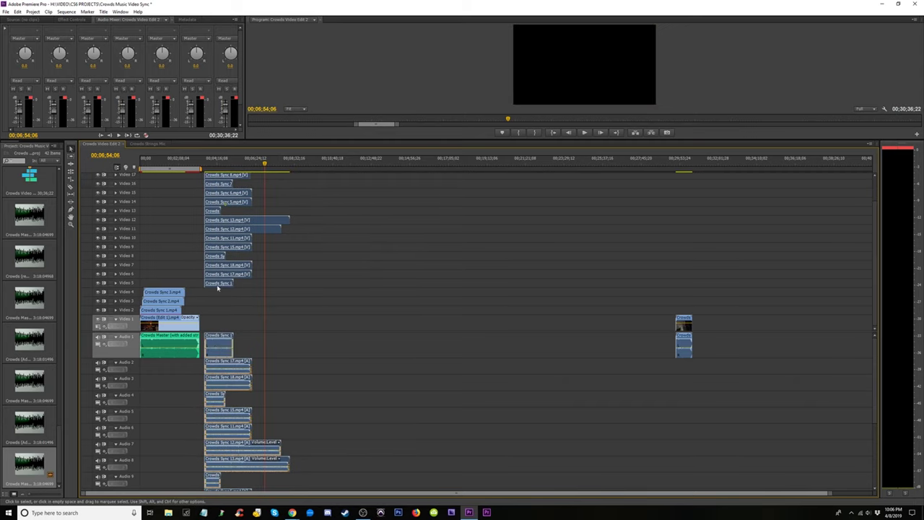
drag(221, 367, 220, 370)
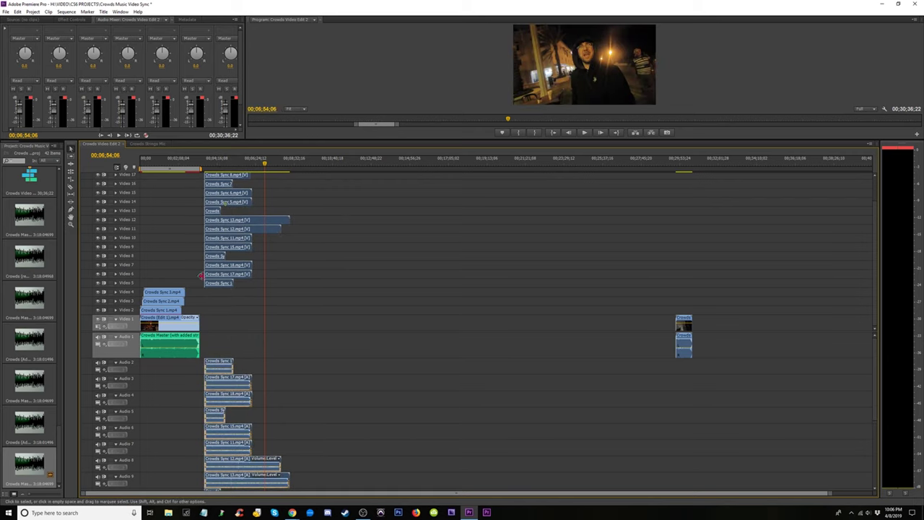
- Move the Crowds Sync 4–18 stack earlier over the Crowds master track, starting shortly after the beginning of Crowds Sync 3.mp4
click(145, 165)
key(=)
key(=)
key(=)
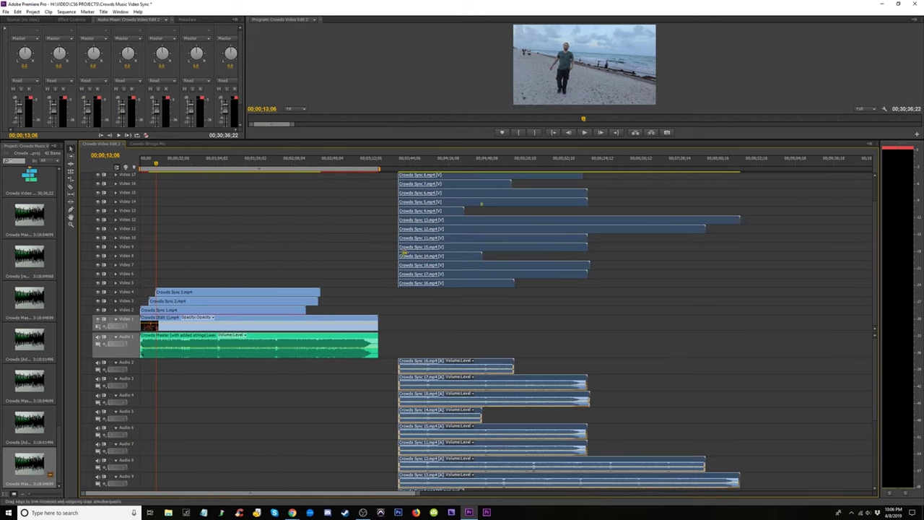
drag(710, 285, 258, 289)
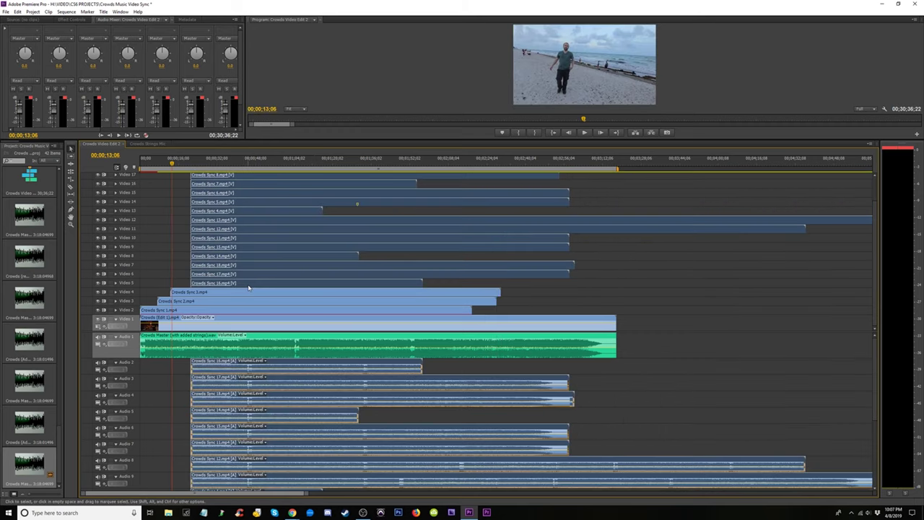
- Shift the Crowds Sync 4–18 stack later to start around 00;00;40, lining up its waveform peaks with the Crowds master track
key(=)
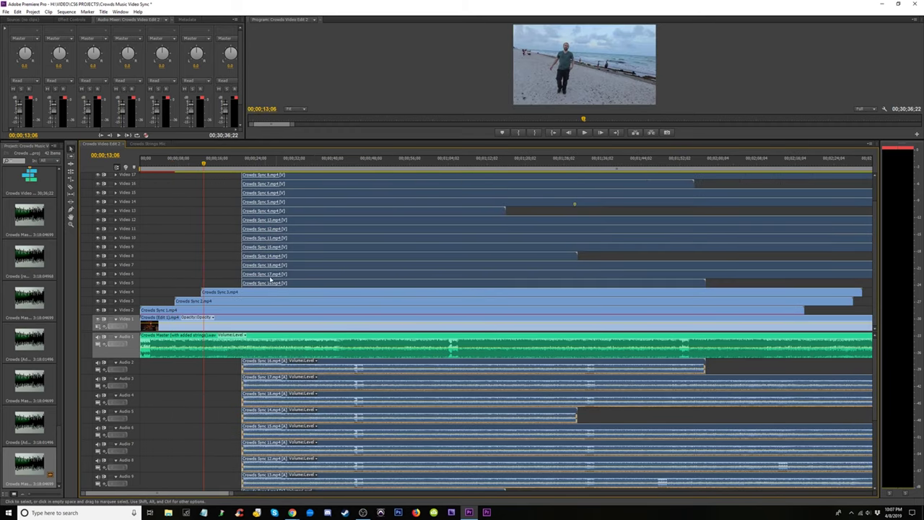
drag(292, 287, 361, 286)
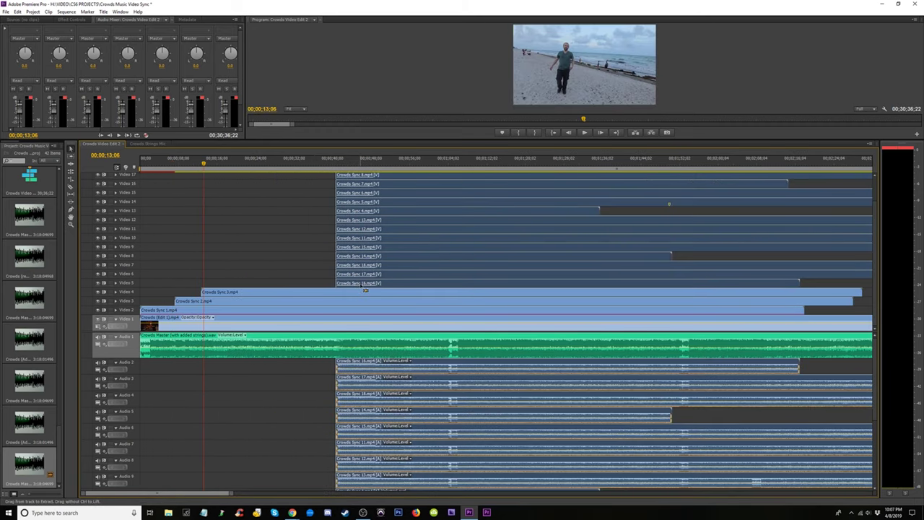
key(=)
key(minus)
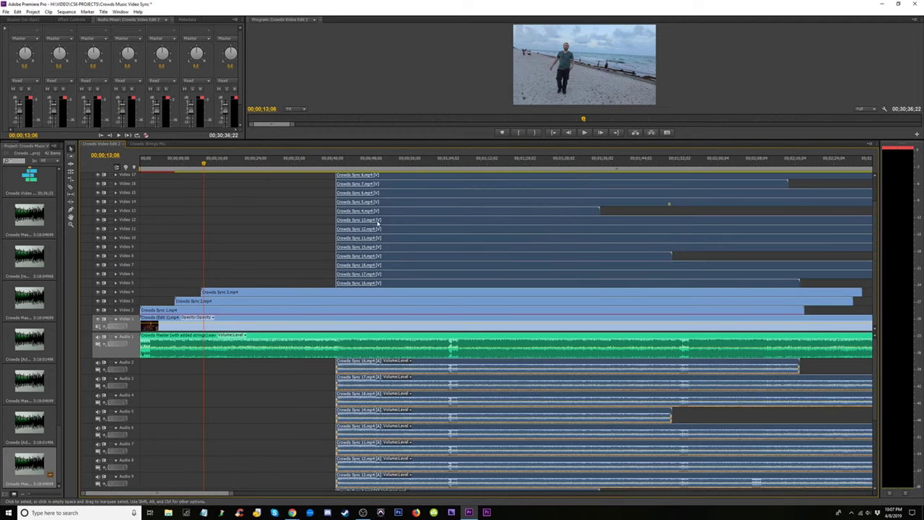
- Fine-tune the Crowds Sync 4–18 stack about 12 frames later, starting near 00;00;40;21, to match the master waveform
click(332, 166)
key(=)
key(=)
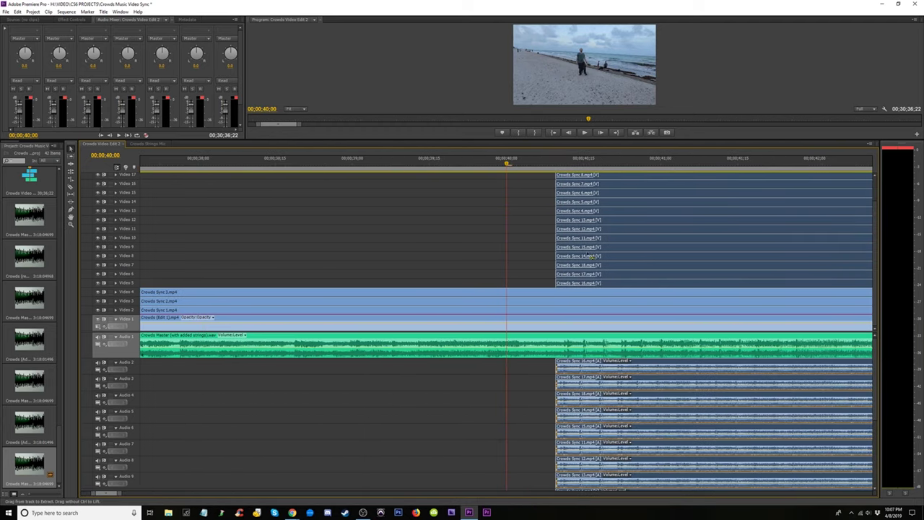
key(=)
mouse_move(643, 287)
mouse_down()
mouse_move(652, 291)
mouse_move(633, 286)
mouse_up()
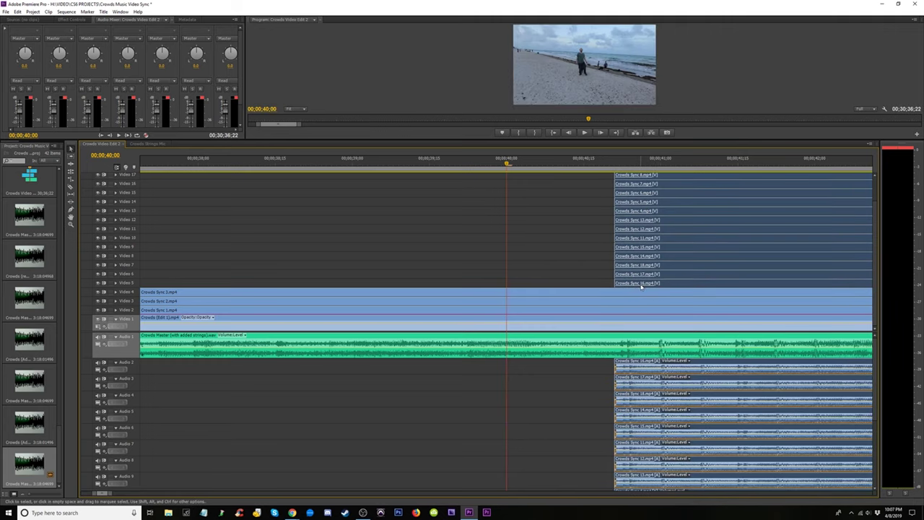
key(=)
- Try nudging the Crowds Sync 4–18 stack slightly earlier against the master waveform near 00;00;40;28, and undo the nudge
click(486, 493)
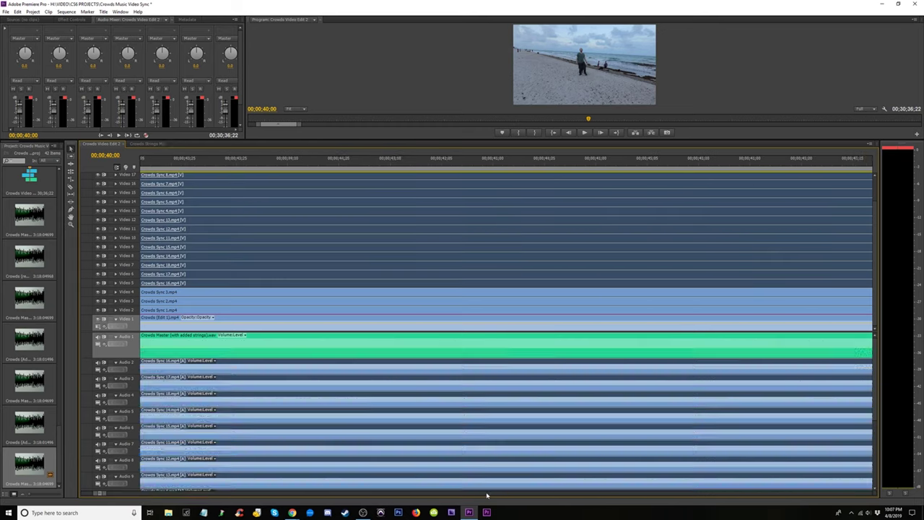
click(493, 493)
click(493, 493)
click(489, 493)
key(-)
key(minus)
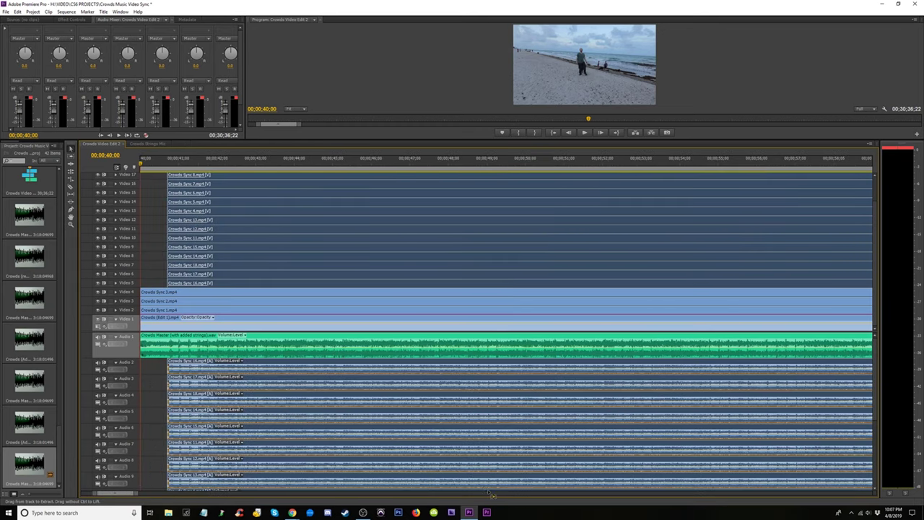
click(175, 160)
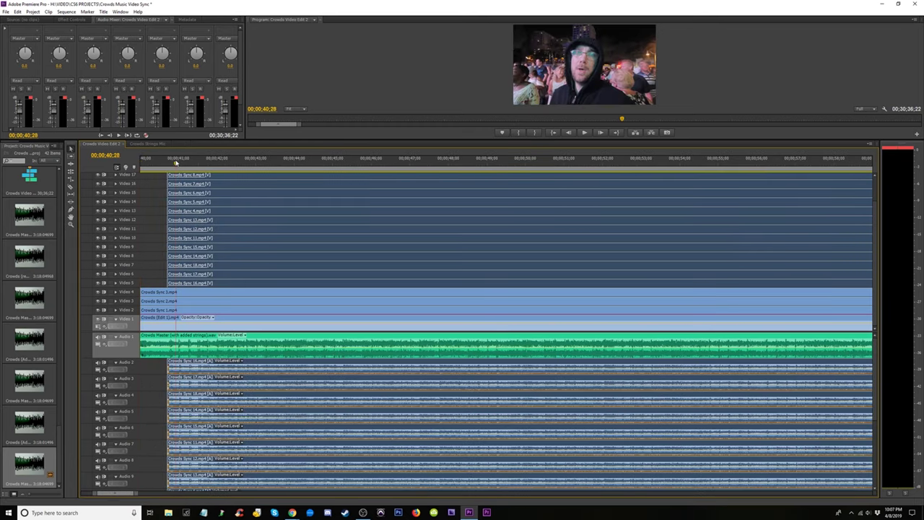
key(=)
key(=)
key(=)
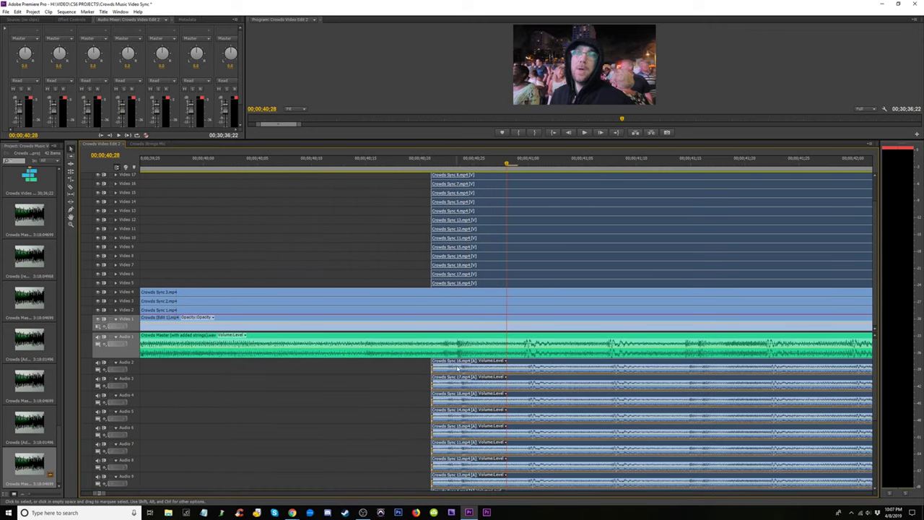
mouse_move(457, 366)
mouse_down()
mouse_move(473, 376)
mouse_move(449, 365)
mouse_up()
key(ctrl+s)
key(ctrl+z)
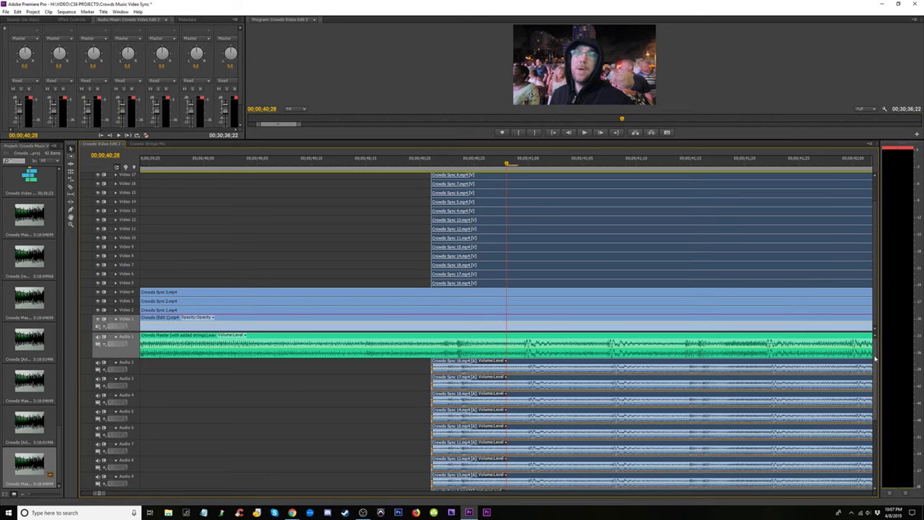
- Review the lowest audio tracks of the Crowds Sync stack
drag(874, 383, 874, 447)
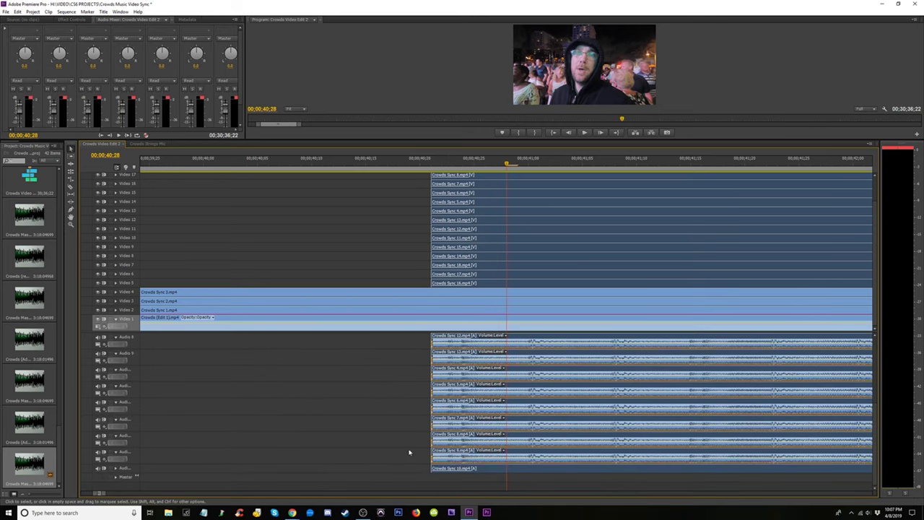
- Expand the last audio track and extend the starts of all selected synced clips back together to about 00;00;22;19
click(116, 470)
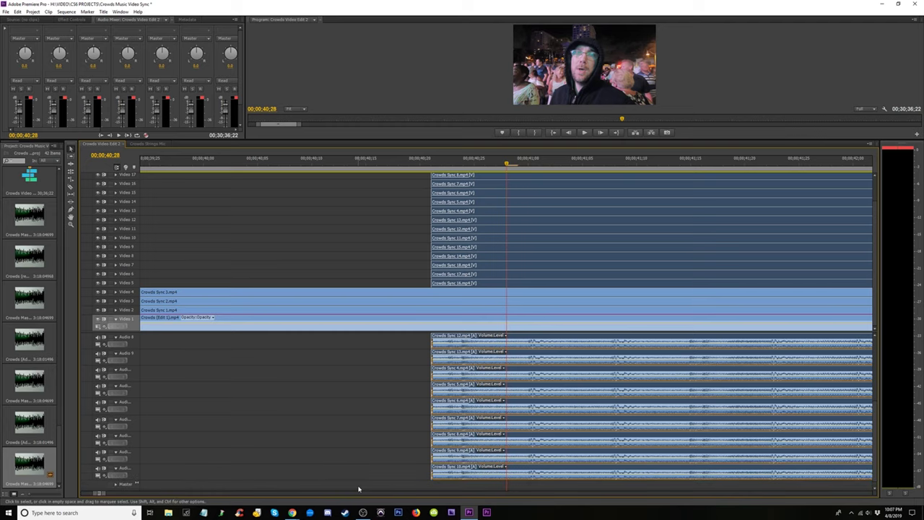
drag(876, 468, 874, 364)
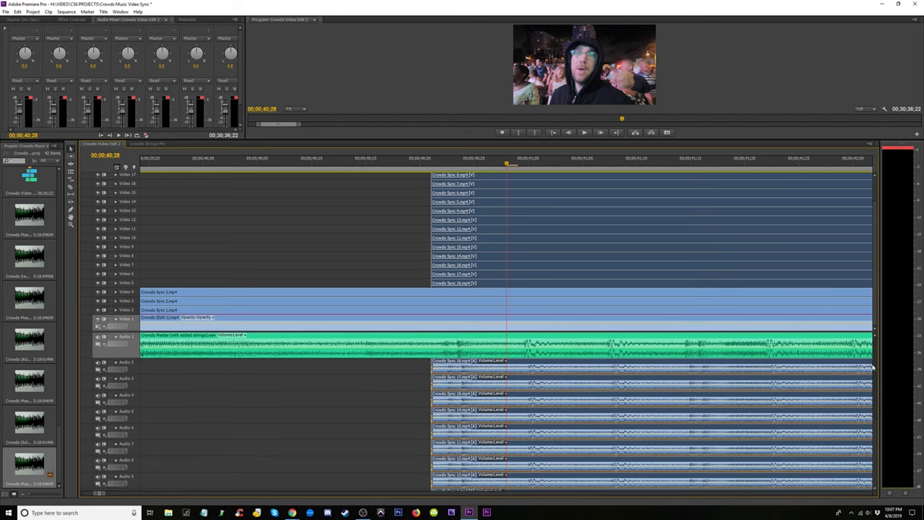
key(minus)
key(minus)
key(minus)
key(minus)
key(minus)
key(minus)
key(minus)
key(minus)
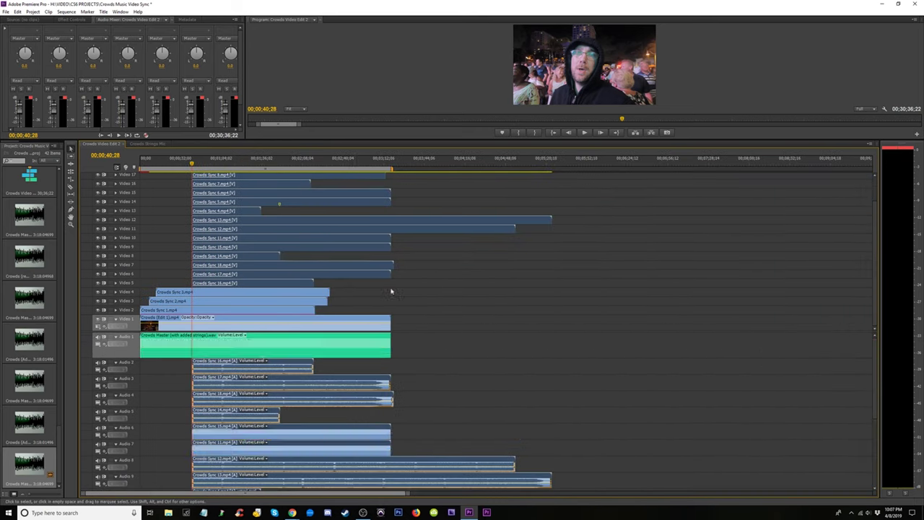
drag(193, 204, 100, 204)
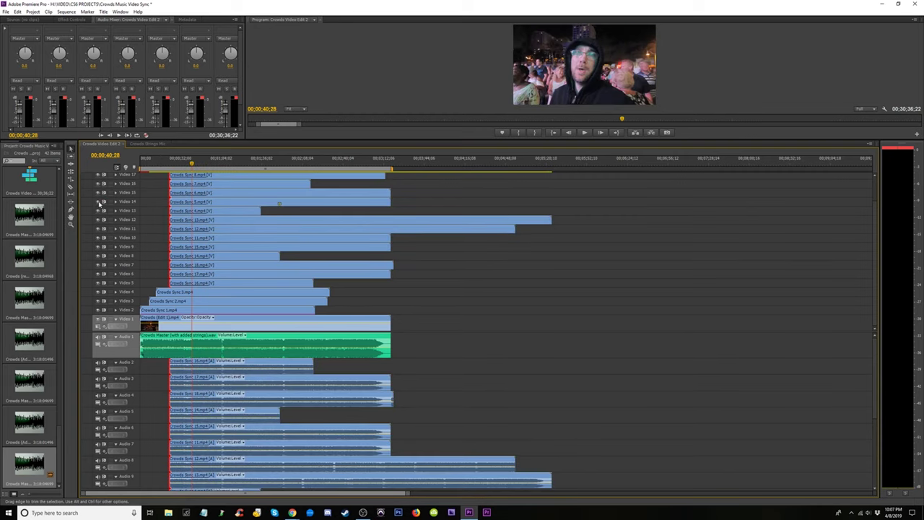
- Move the playhead to 00;00;17;28 and extend the starts of the clips on Video 5 through Video 7 back toward the sequence start
drag(168, 283, 135, 275)
click(151, 250)
click(163, 161)
key(equal)
key(equal)
key(equal)
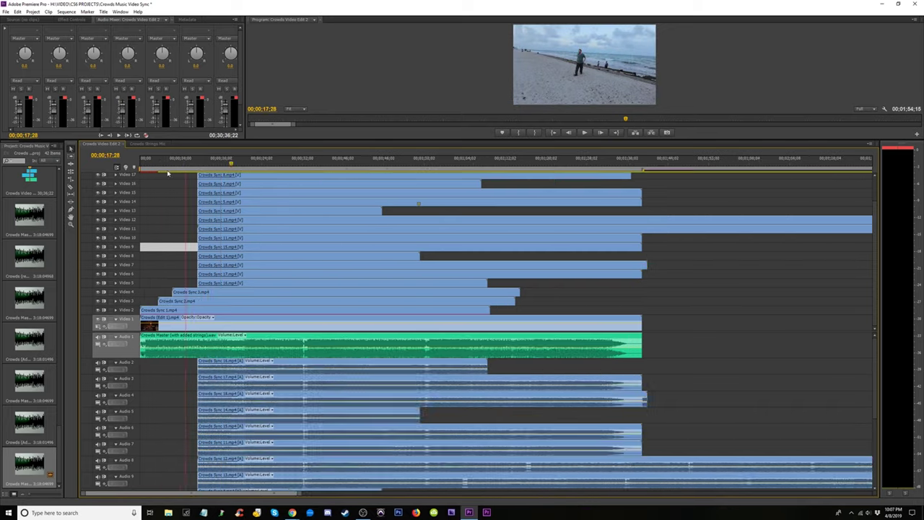
drag(370, 283, 141, 279)
drag(371, 274, 134, 256)
drag(371, 265, 140, 264)
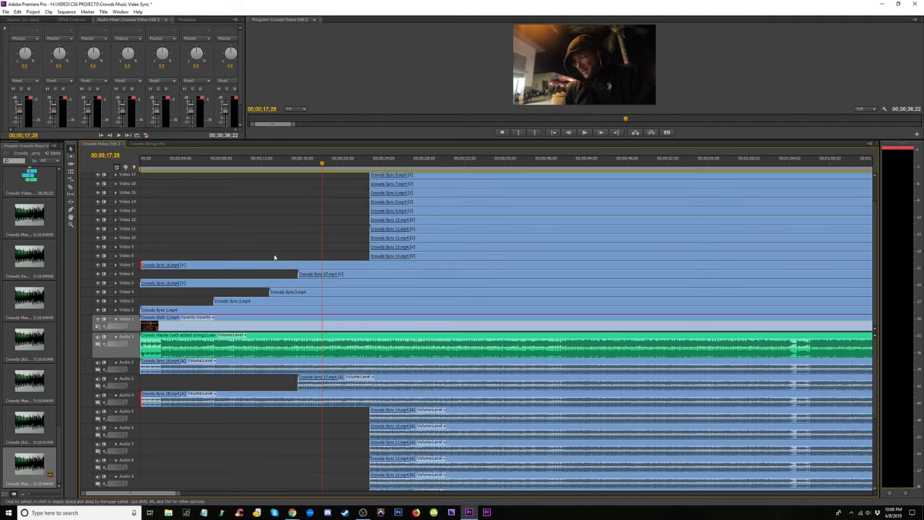
- Extend the starts of the synced clips on Video 8 through Video 12 back toward the sequence start as far as their media allows
drag(374, 256, 142, 256)
drag(370, 247, 223, 247)
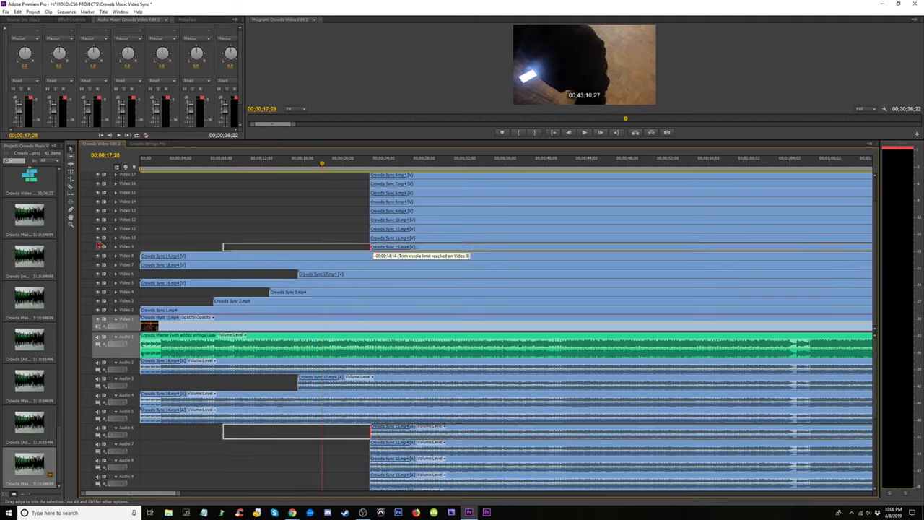
drag(371, 237, 142, 239)
drag(370, 219, 142, 219)
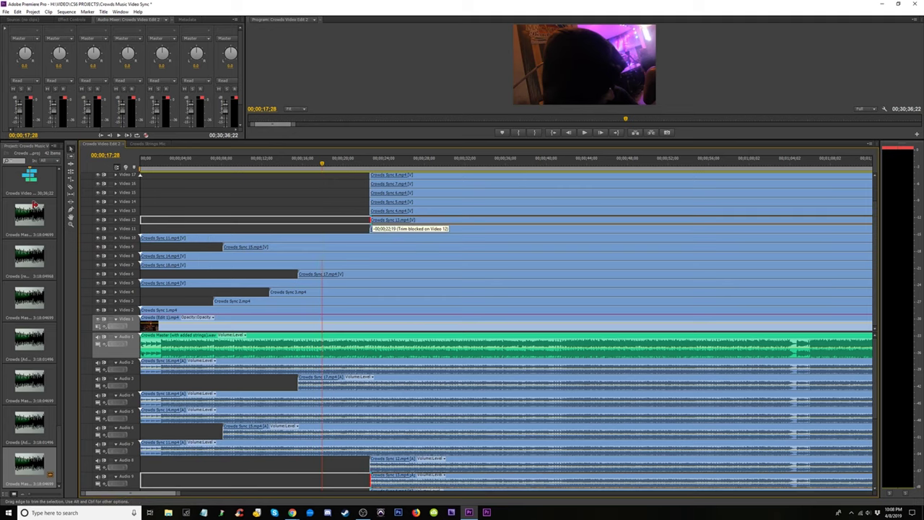
drag(373, 230, 307, 222)
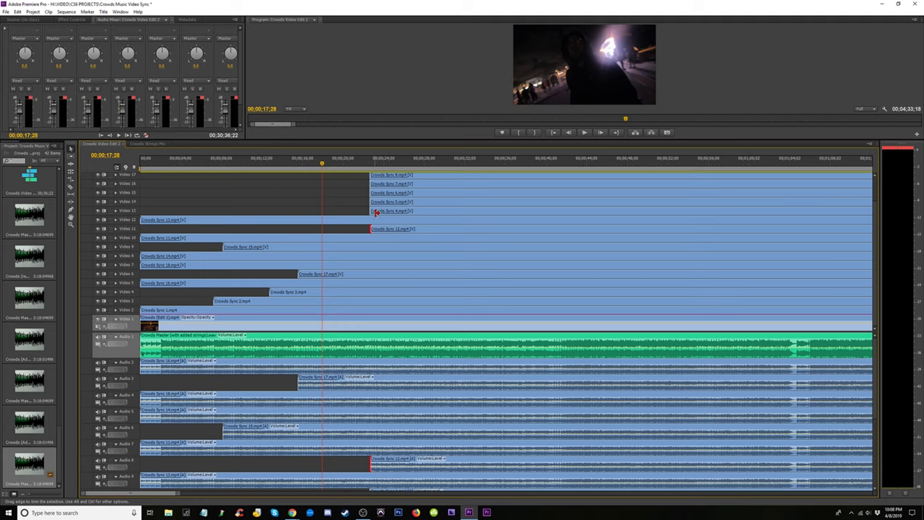
- Extend the starts of the synced clips on Video 13 through Video 17 back toward the sequence start as far as their media allows
drag(371, 212, 118, 189)
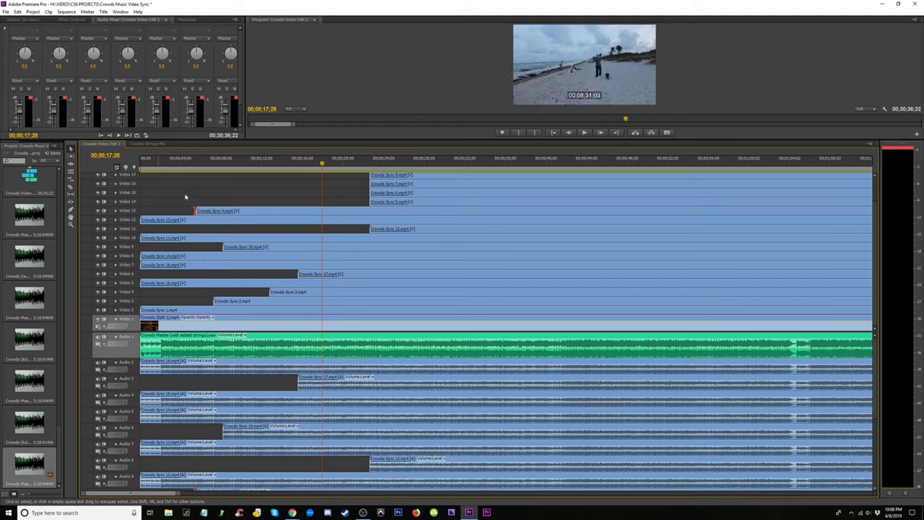
click(397, 230)
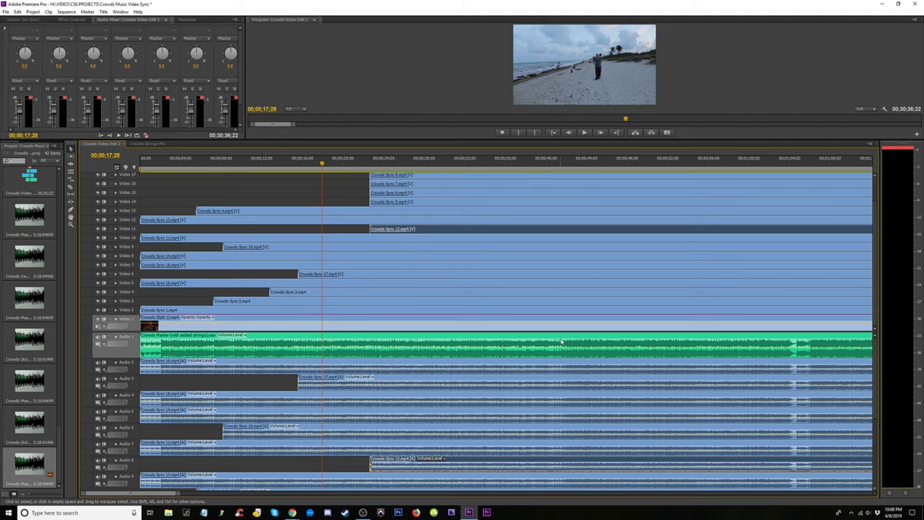
drag(369, 202, 144, 195)
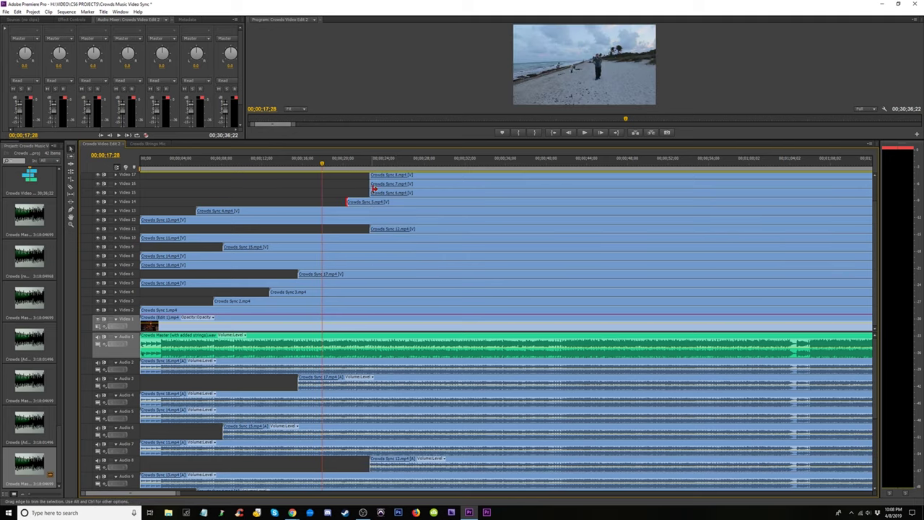
drag(331, 189, 142, 192)
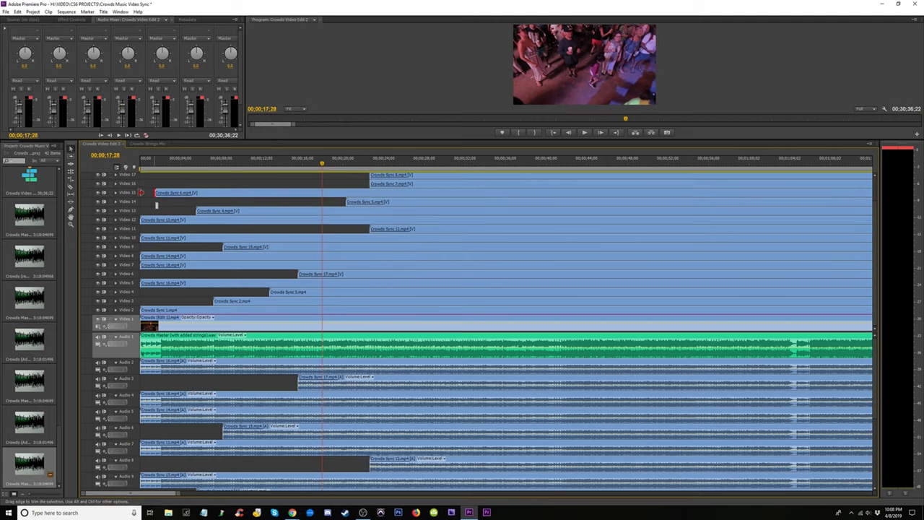
drag(370, 185, 141, 184)
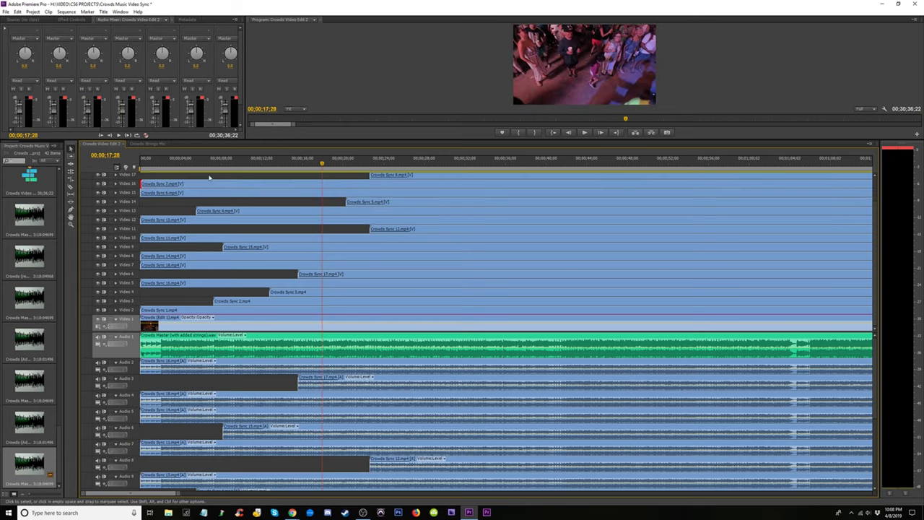
drag(367, 175, 142, 175)
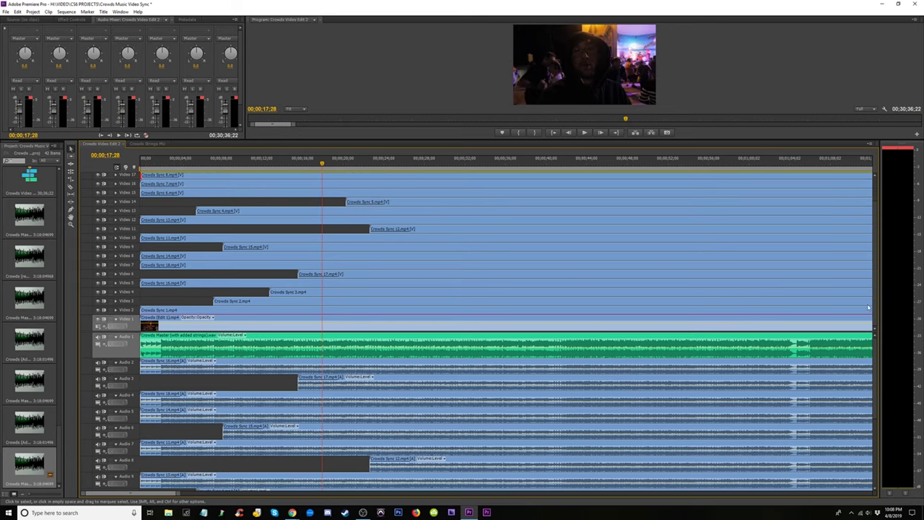
- Extend the starts of Crowds Sync 9 and Crowds Sync 10 on Video 18 and Video 19 back to the sequence start
drag(875, 307, 878, 271)
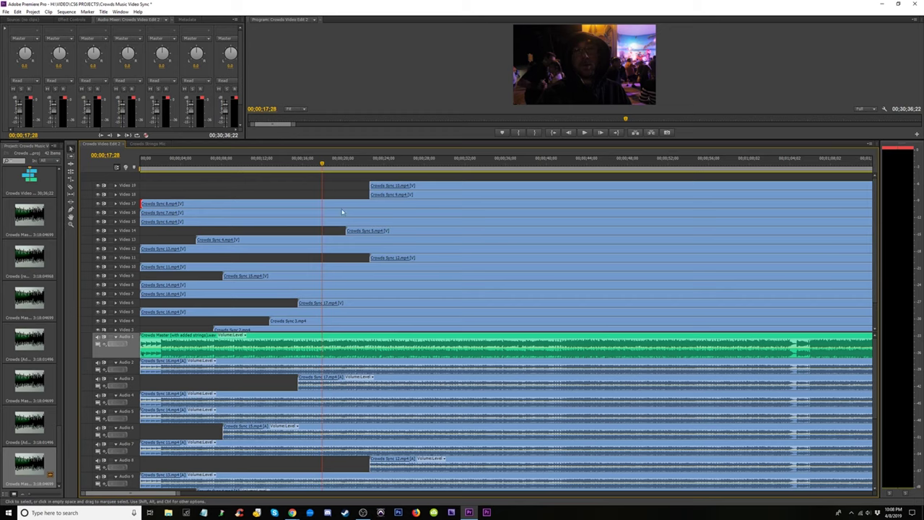
drag(371, 194, 142, 194)
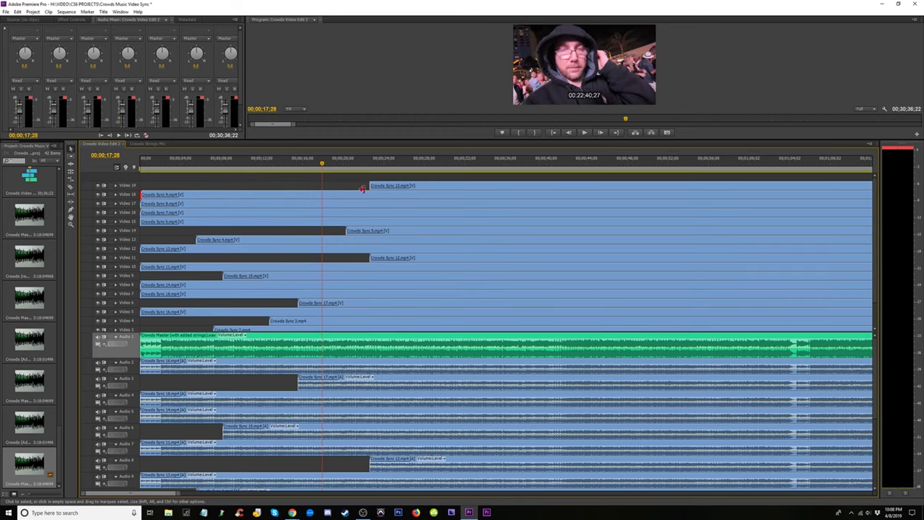
drag(368, 189, 141, 191)
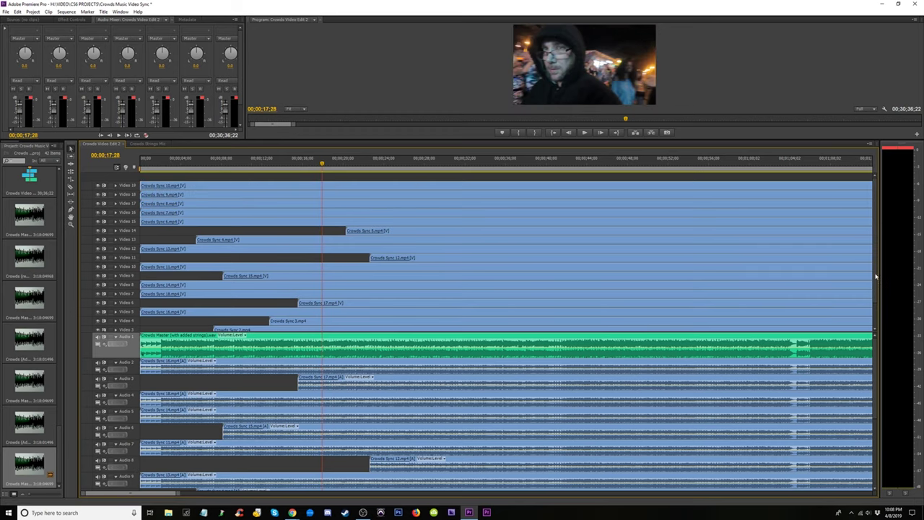
scroll(876, 315, down, 2)
drag(876, 315, 876, 329)
key(minus)
key(minus)
key(minus)
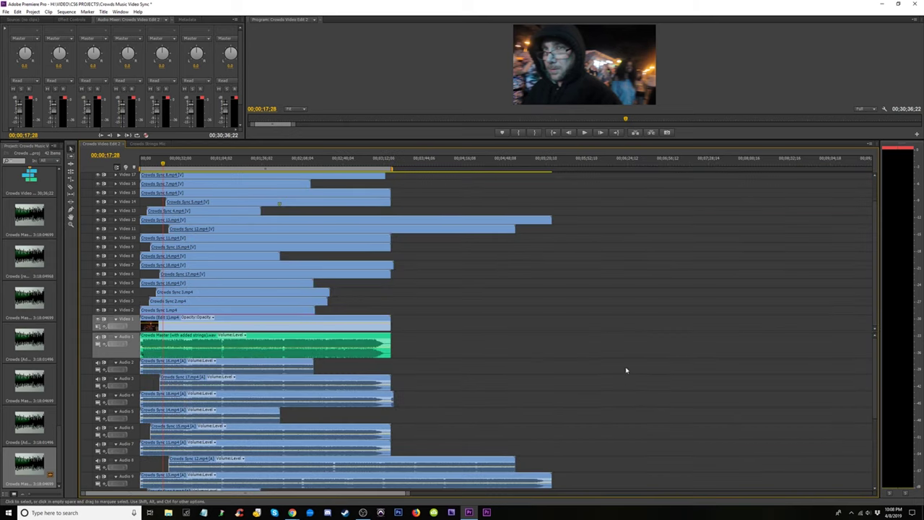
- Delete the synced clips' audio from Audio 2 down through the Crowds Sync 4 track, keeping the master audio on Audio 1
scroll(879, 356, down, 5)
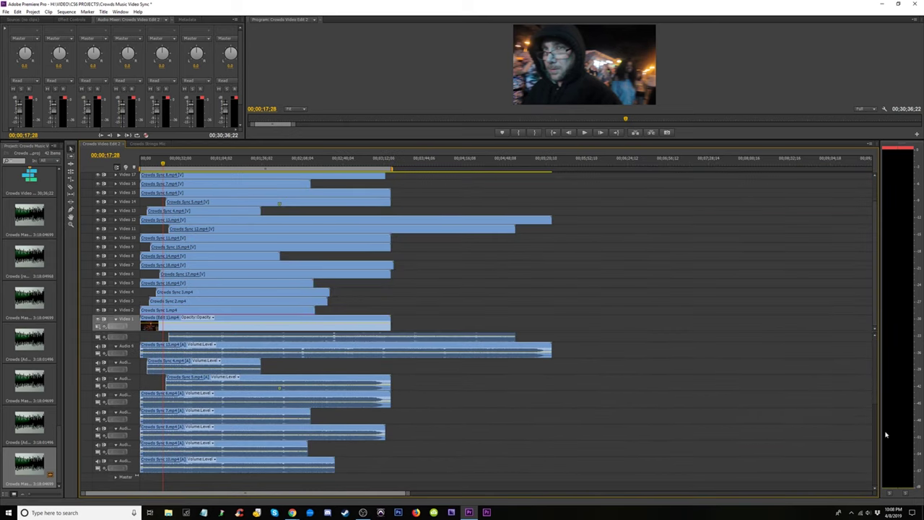
scroll(482, 405, up, 5)
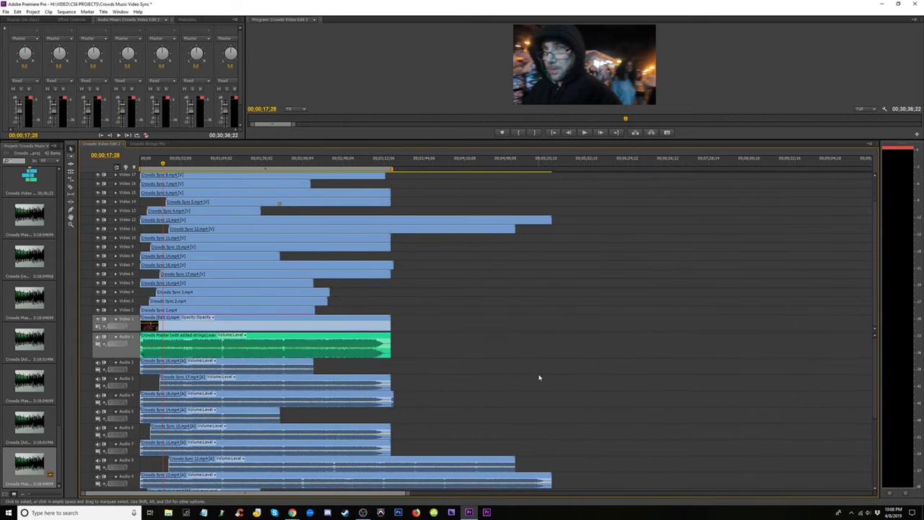
drag(518, 372, 33, 500)
key(Delete)
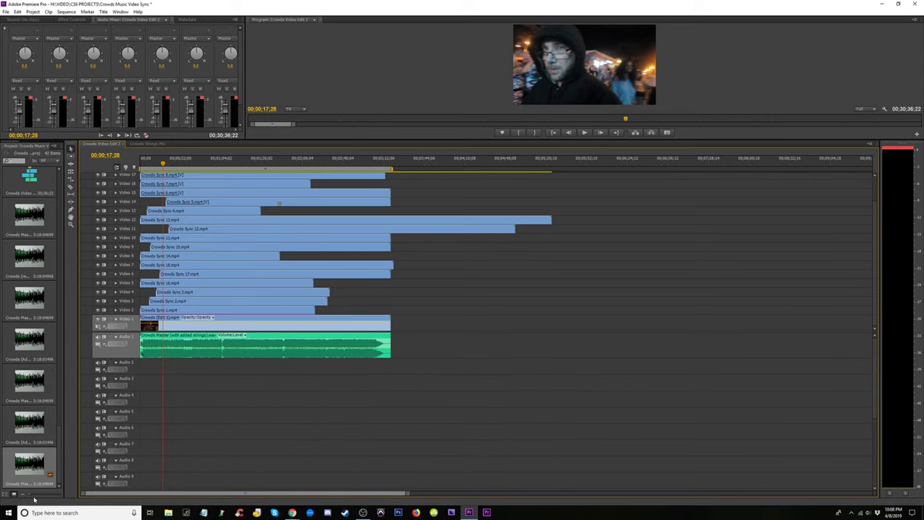
- Delete the remaining audio of Crowds Sync 5 through Crowds Sync 10 from the lower audio tracks
scroll(870, 383, down, 5)
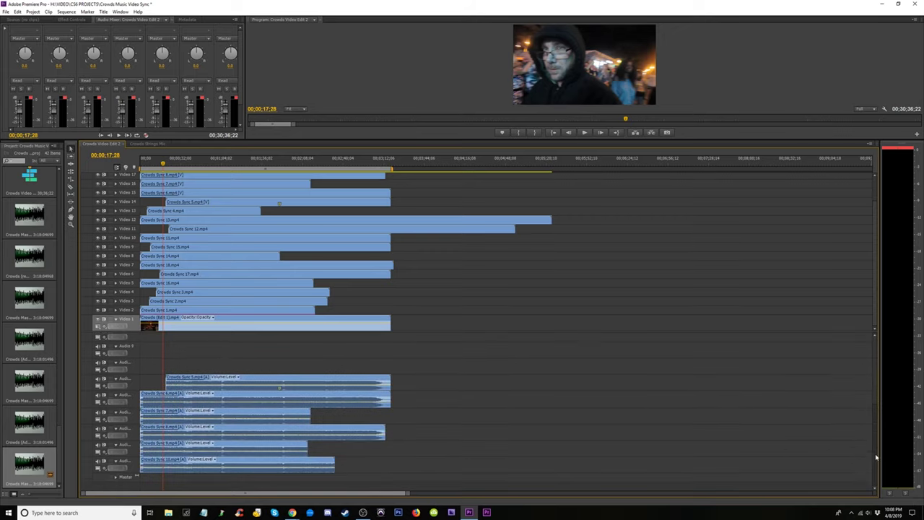
drag(455, 364, 138, 505)
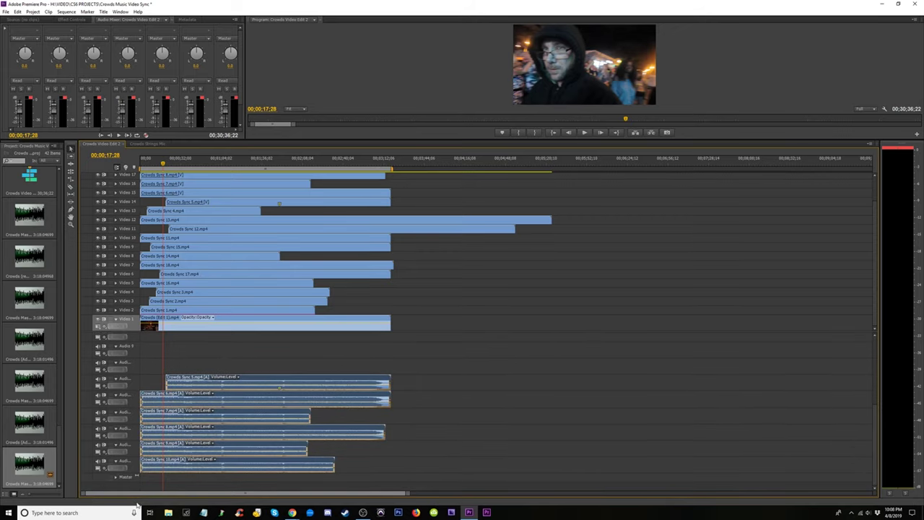
key(Delete)
scroll(877, 448, up, 2)
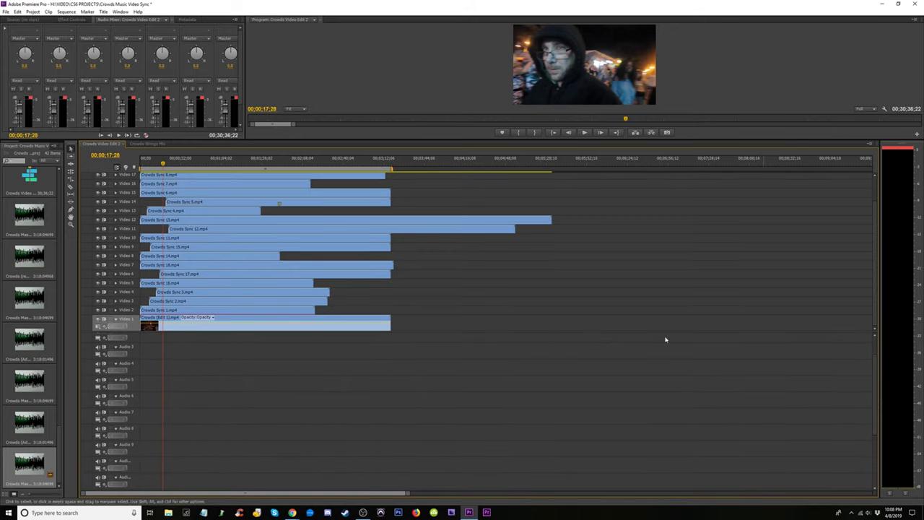
- Delete all empty video and audio tracks from the sequence
right_click(133, 341)
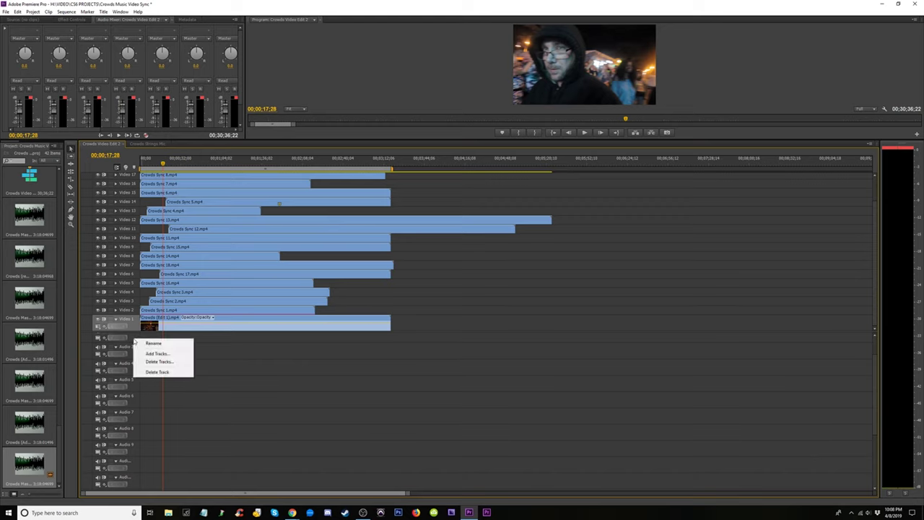
click(159, 372)
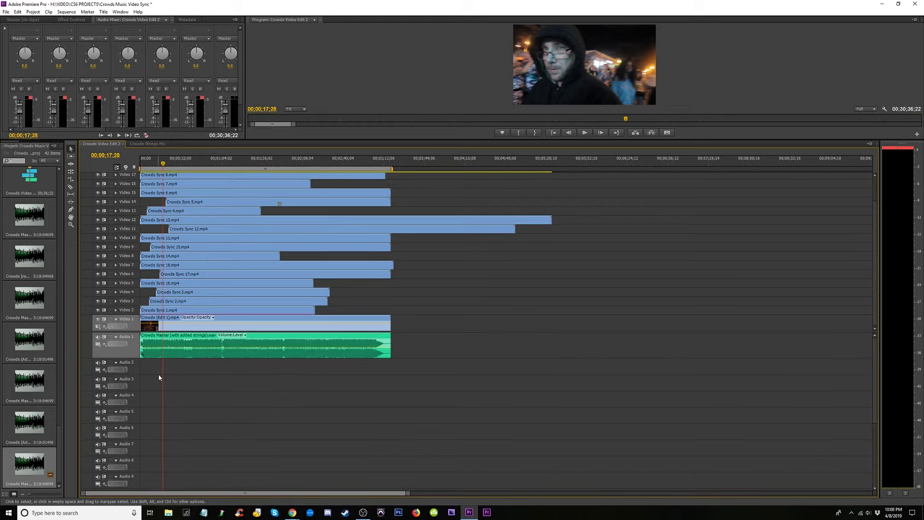
right_click(136, 369)
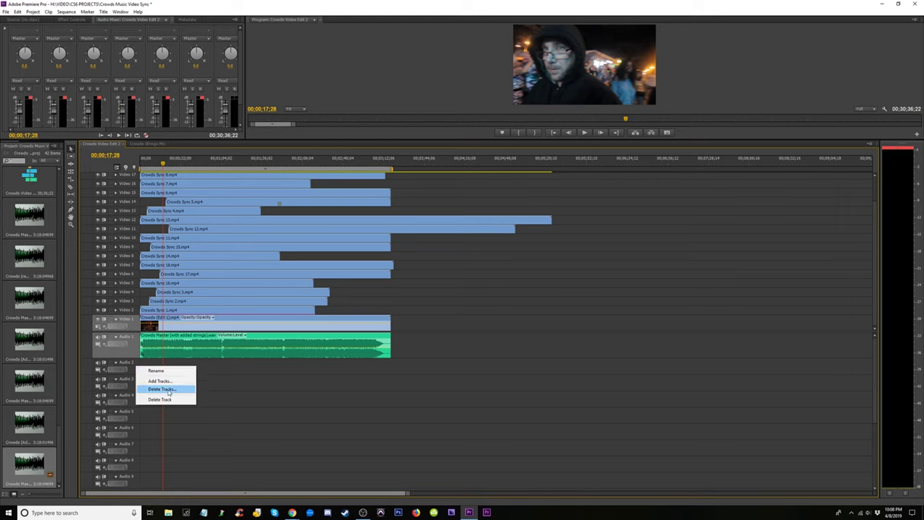
click(162, 389)
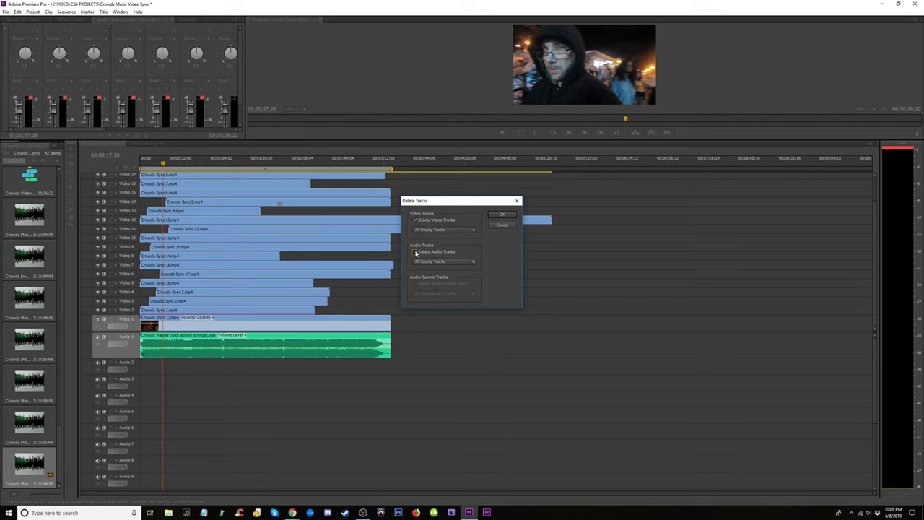
click(503, 215)
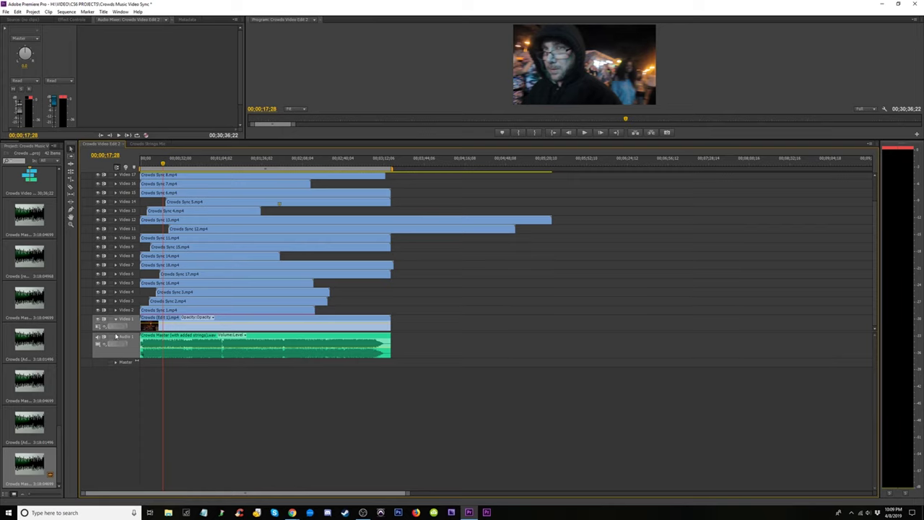
- Enlarge the video track area until all video tracks up to Video 19 show, and move the playhead to 00;03;44;19
drag(115, 331, 109, 429)
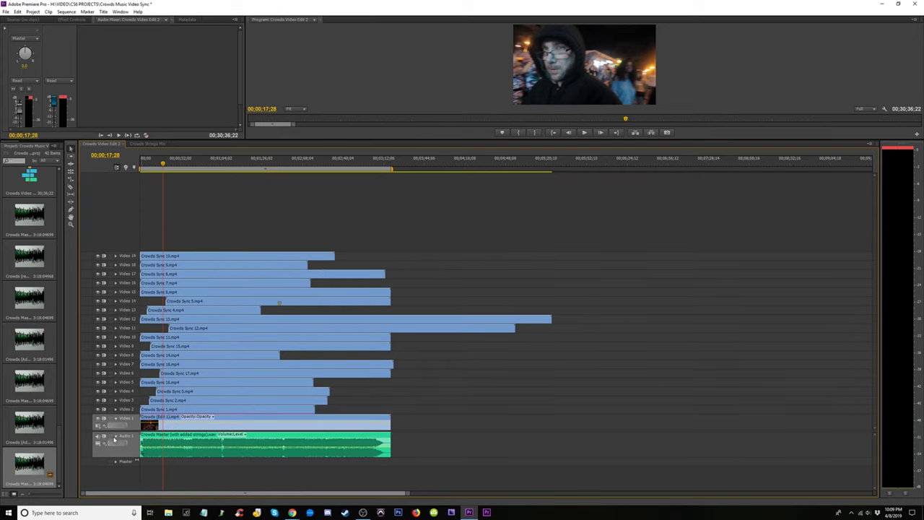
drag(116, 432, 117, 442)
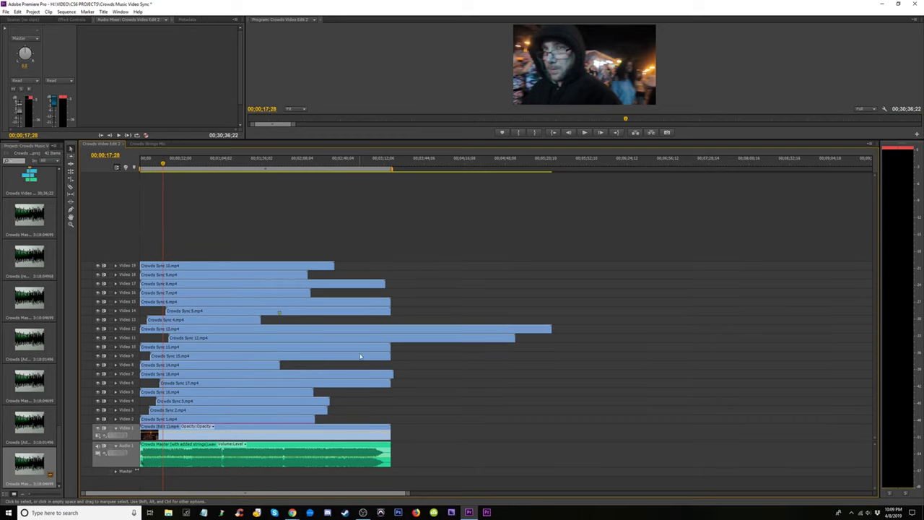
drag(406, 166, 426, 171)
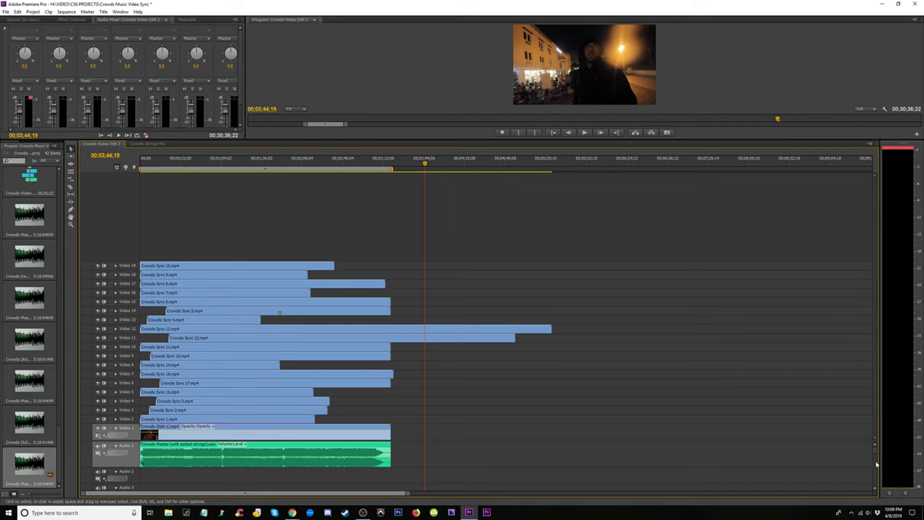
- Undo the deletions of the empty tracks and the synced clips' audio, and look through the audio tracks below Audio 1
drag(876, 453, 876, 465)
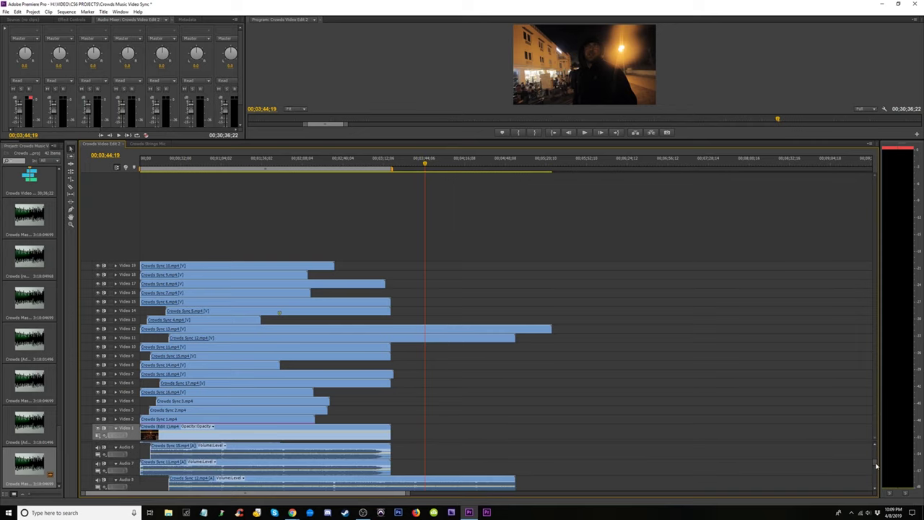
scroll(877, 465, up, 5)
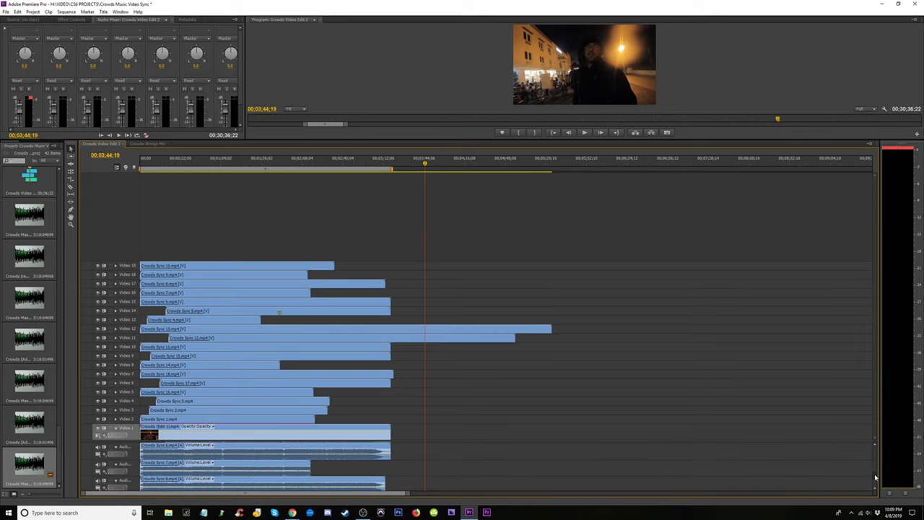
- Move the isolated Crowds Sync 19 clip and its audio back along Video 1 to around the seven-minute mark
key(minus)
key(minus)
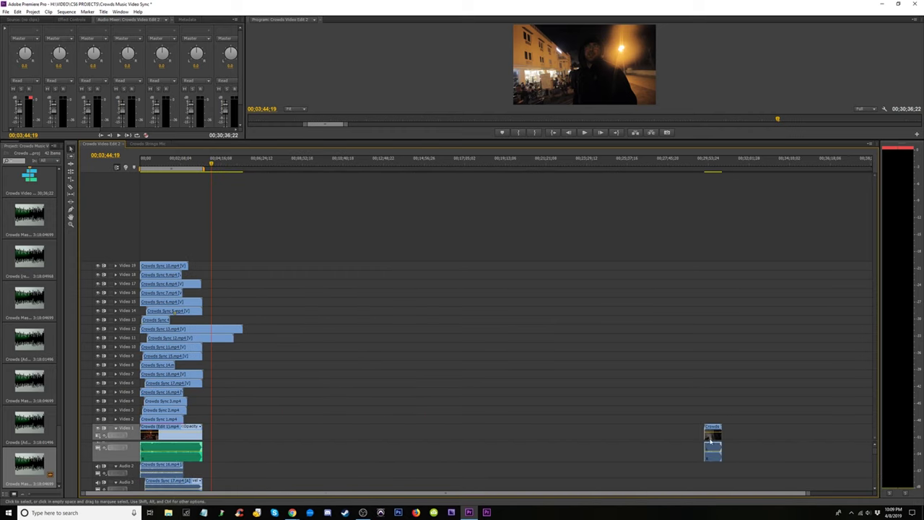
drag(715, 452, 281, 451)
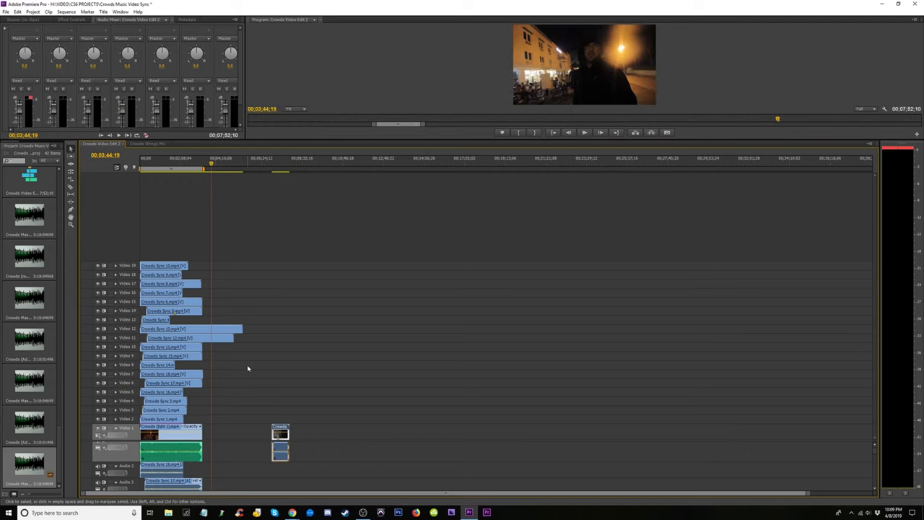
- Cut Crowds Sync 13 on Video 12 and Crowds Sync 12 on Video 11 at the end of the song
click(207, 164)
key(equal)
key(equal)
key(equal)
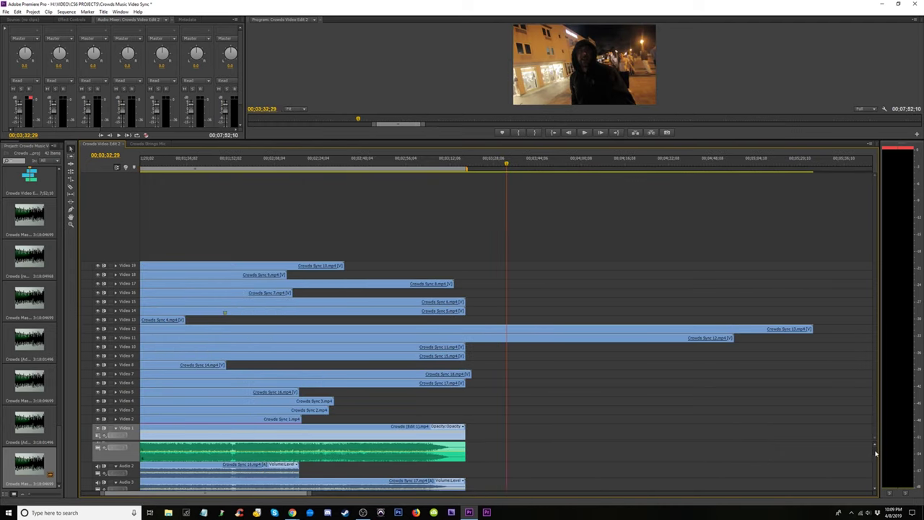
scroll(876, 453, down, 1)
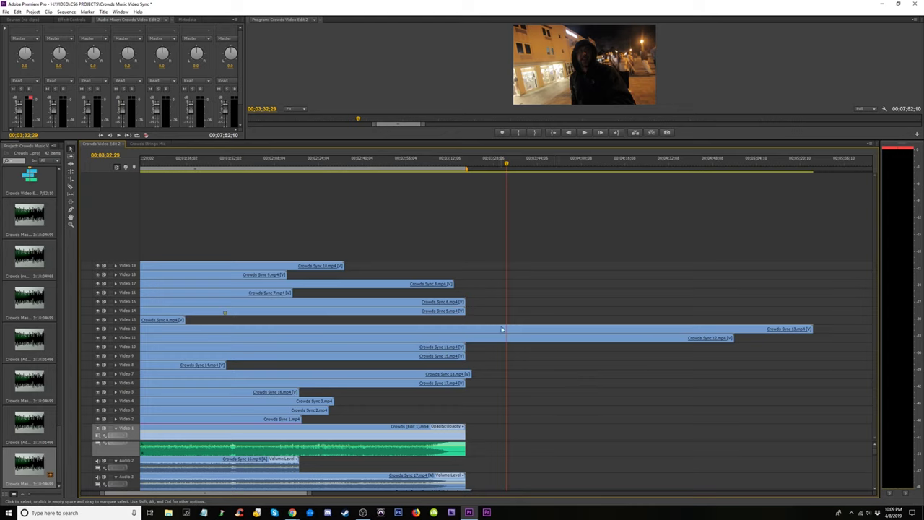
scroll(866, 451, down, 10)
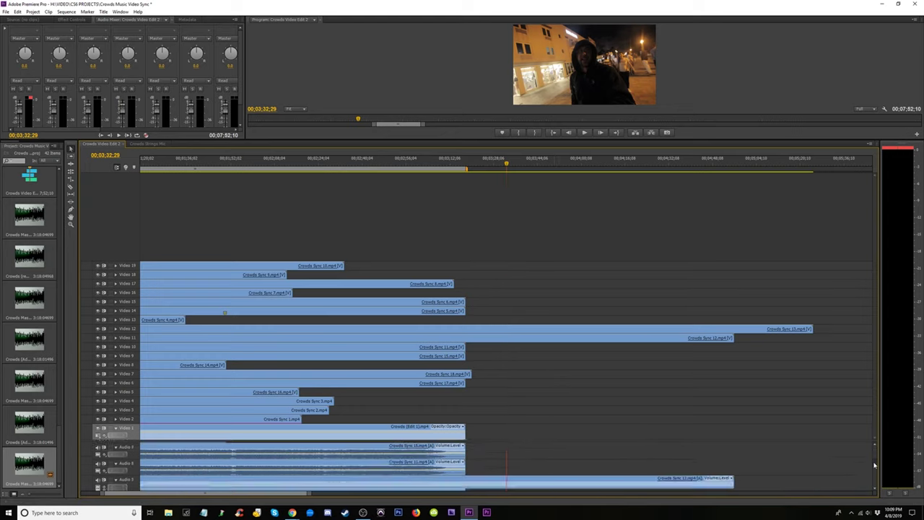
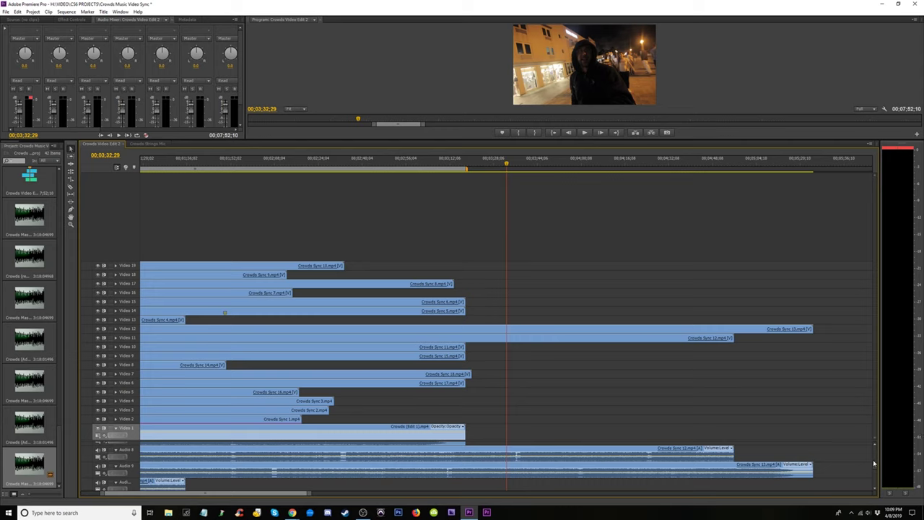
click(467, 330)
click(466, 338)
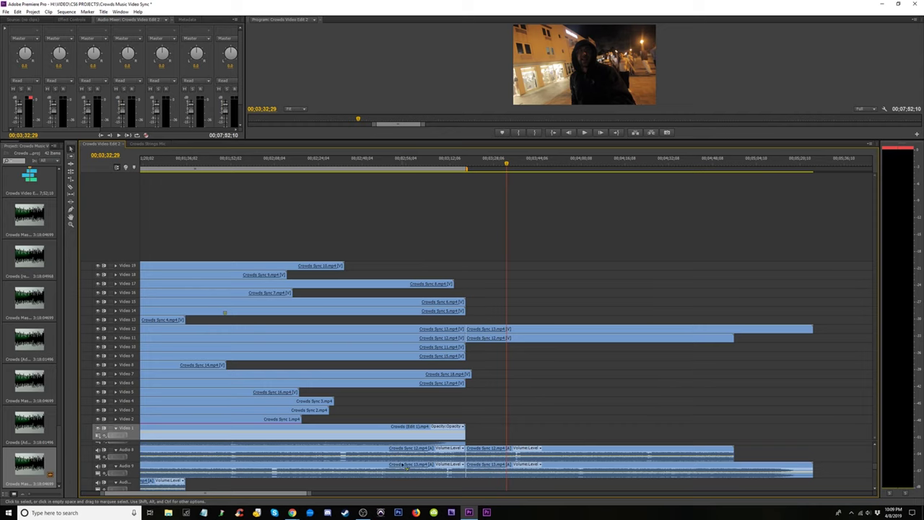
- Enlarge the audio track area and delete the audio of Crowds Sync 4 through 10 and of Crowds Sync 13's part before the cut
key(minus)
key(minus)
drag(247, 487, 143, 460)
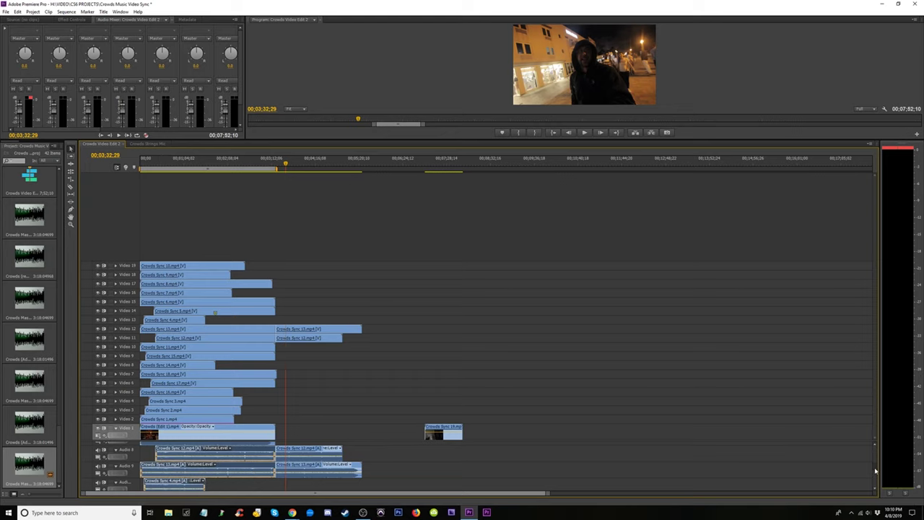
drag(875, 471, 875, 485)
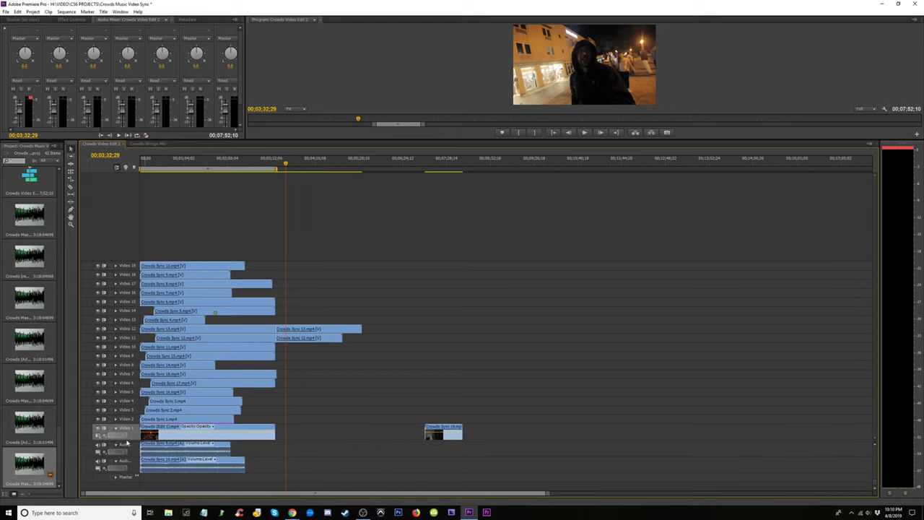
drag(127, 440, 128, 328)
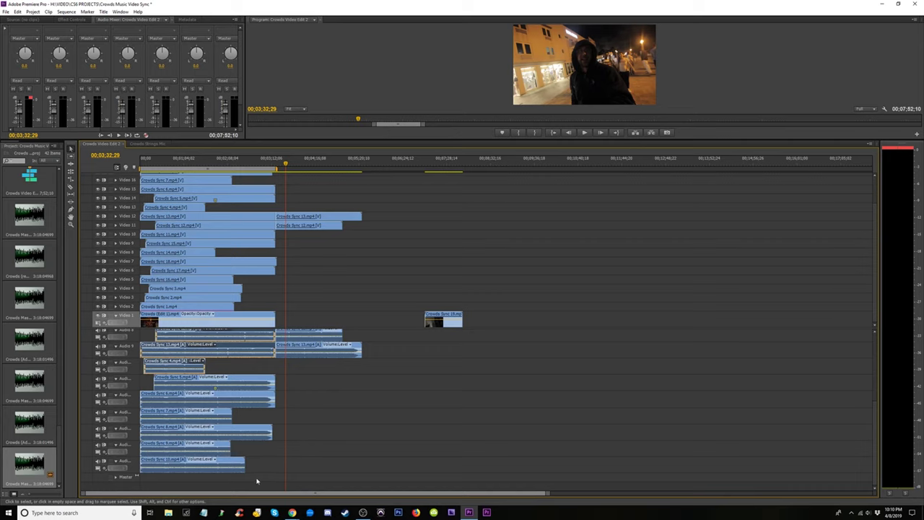
drag(256, 480, 179, 346)
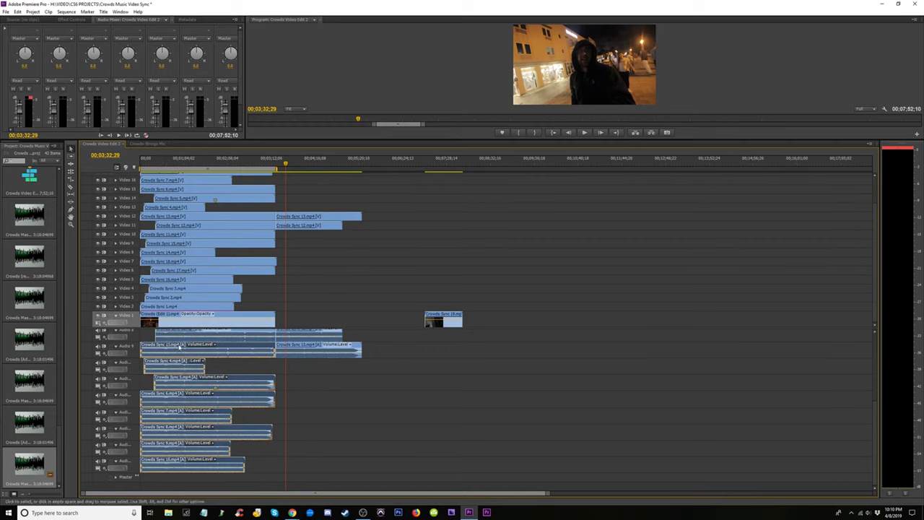
key(Delete)
- Delete the remaining synced clip audio beneath the song on Audio 2 through Audio 8, keeping the master track
drag(255, 365, 206, 336)
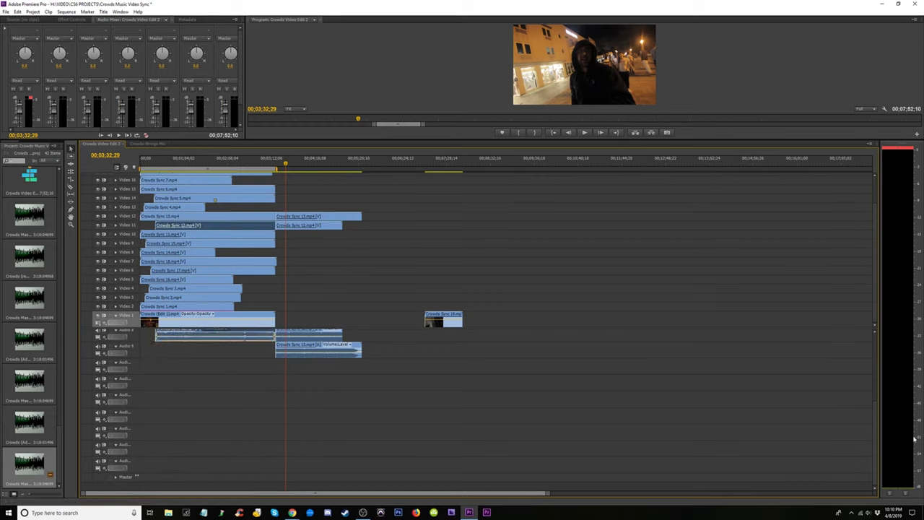
drag(872, 449, 879, 388)
drag(246, 471, 126, 367)
key(Delete)
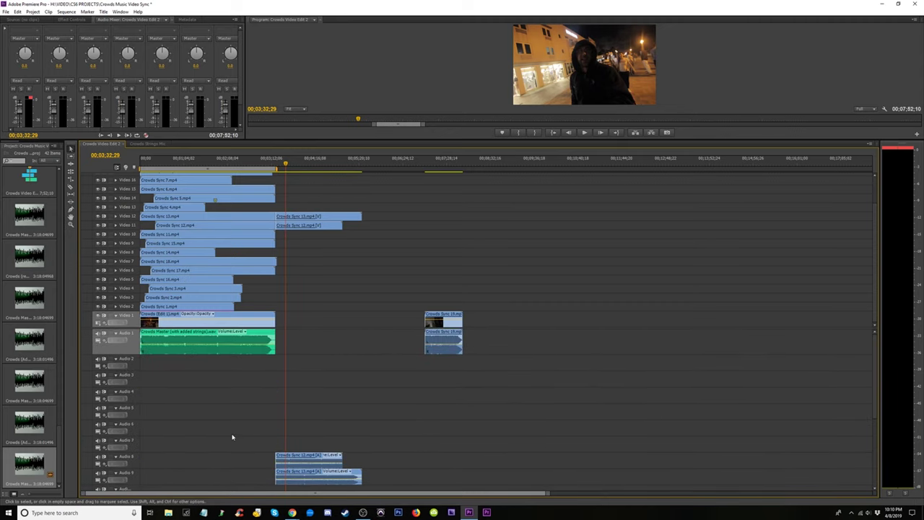
- Move the leftover Crowds Sync 12 and 13 segments' audio to Audio 2 and Audio 3, and place their video separately on Video 2 past the song's end
drag(233, 437, 323, 360)
click(297, 165)
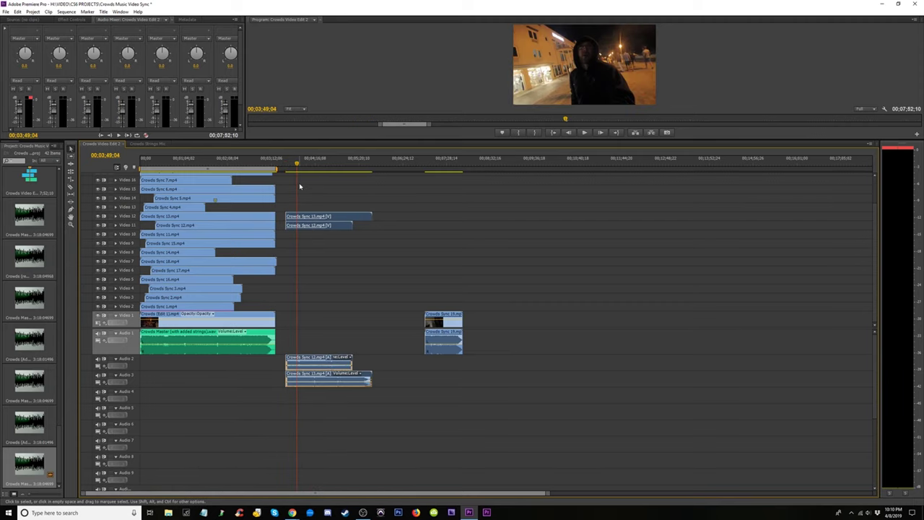
key(equal)
key(equal)
key(equal)
key(equal)
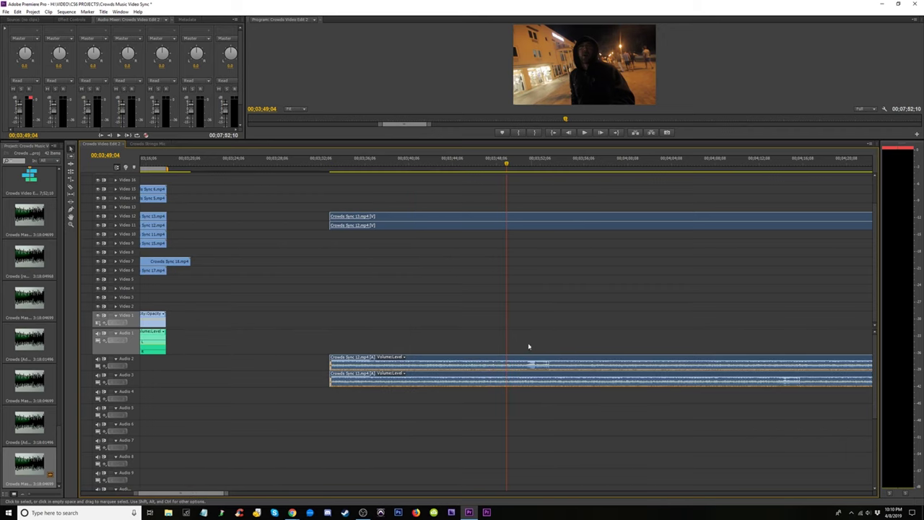
key(minus)
key(minus)
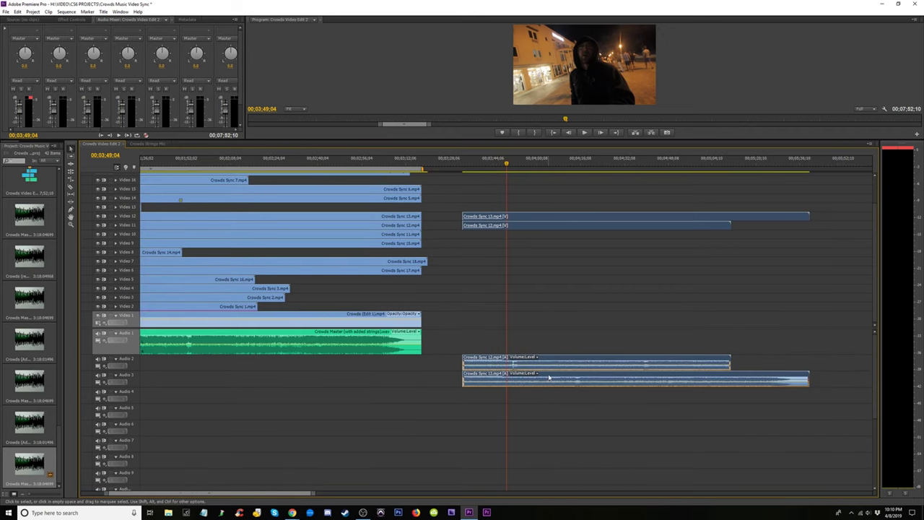
key(minus)
drag(402, 227, 343, 307)
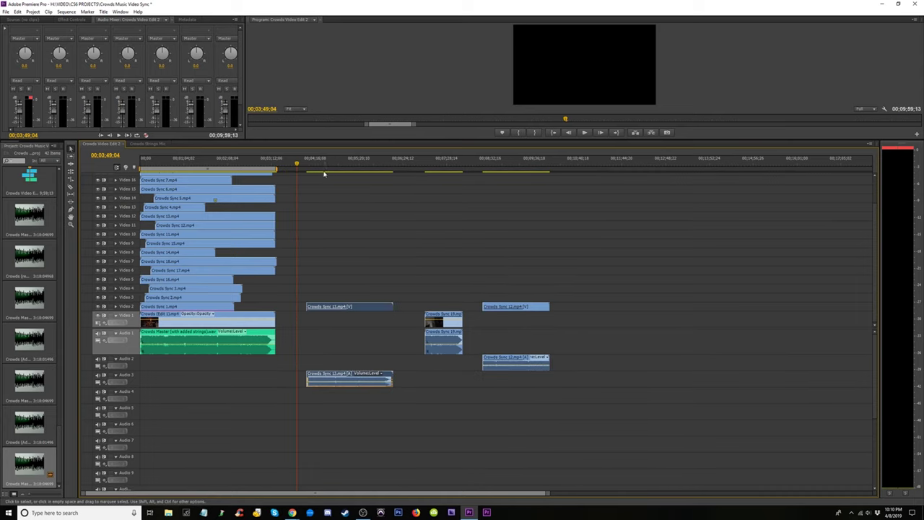
- Move the playhead to 00;04;23;14 within the leftover Crowds Sync 13 segment and increase the height of the Audio 3 track
click(309, 162)
key(minus)
key(equal)
key(equal)
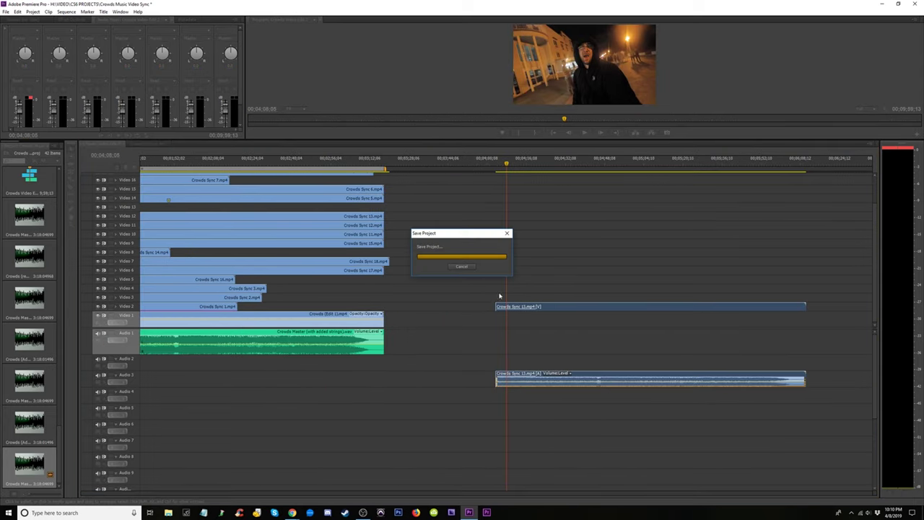
key(equal)
drag(541, 171, 582, 171)
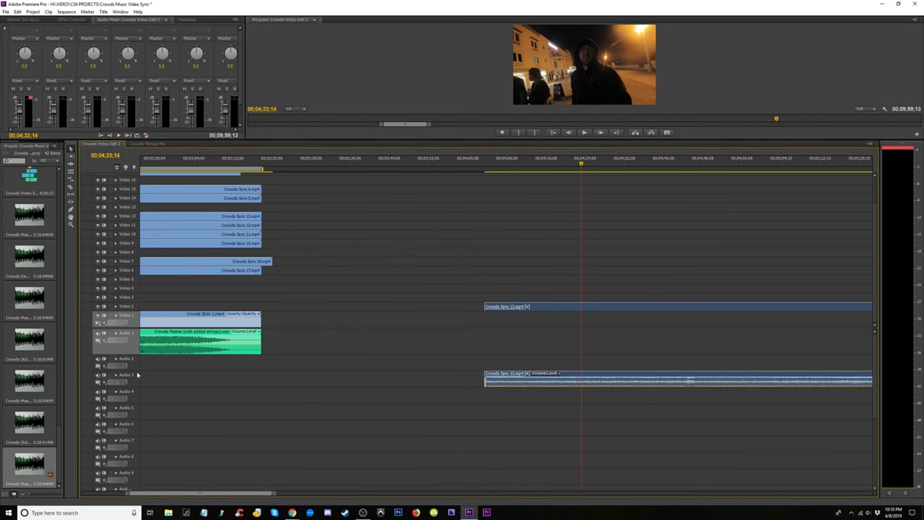
drag(132, 387, 215, 410)
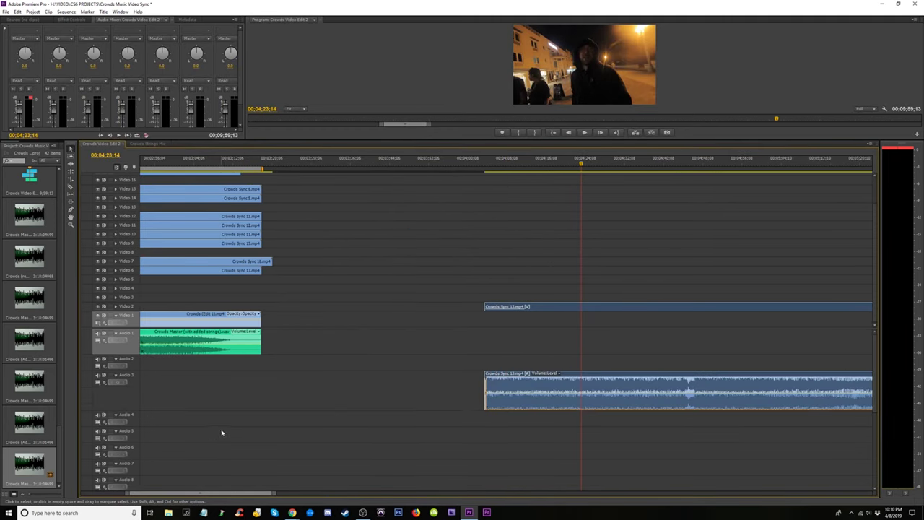
- Delete all empty audio tracks from the sequence
right_click(137, 435)
click(167, 458)
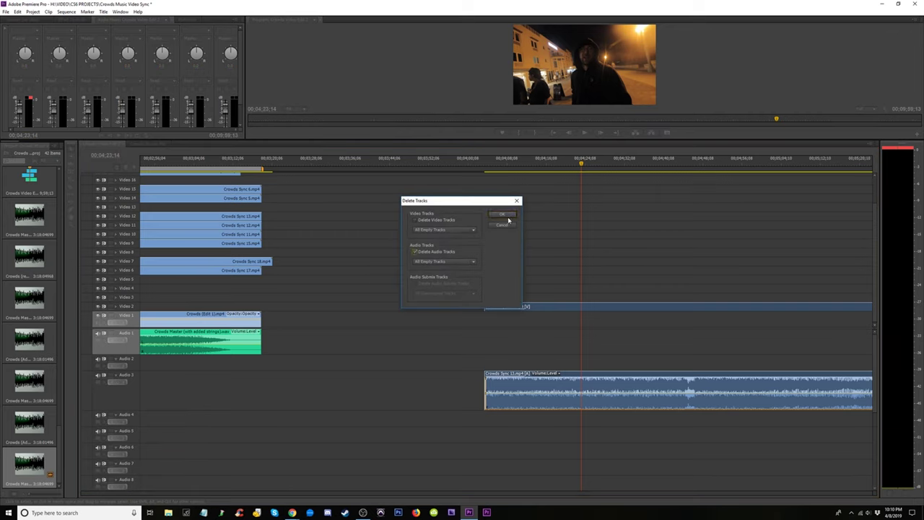
click(503, 215)
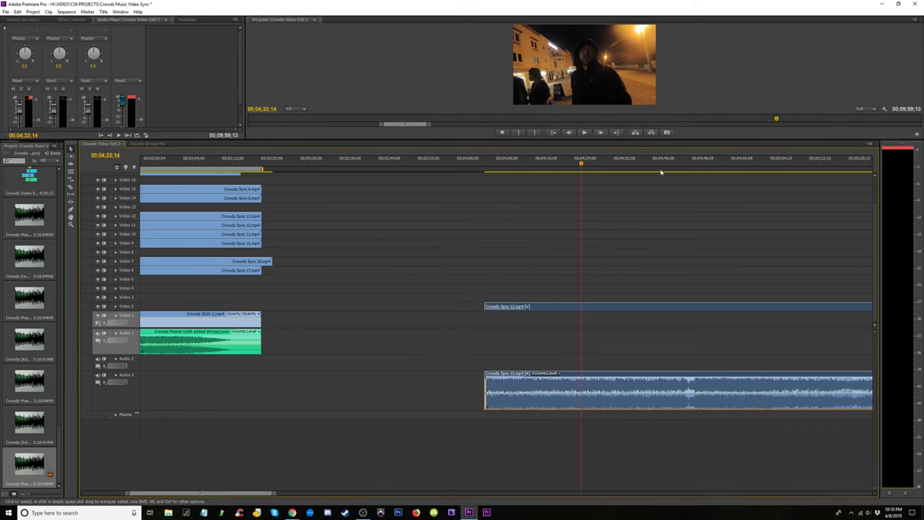
- Listen to parts of the leftover Crowds Sync 13 segment and extend its start back to about 00;03;58
click(681, 164)
key(space)
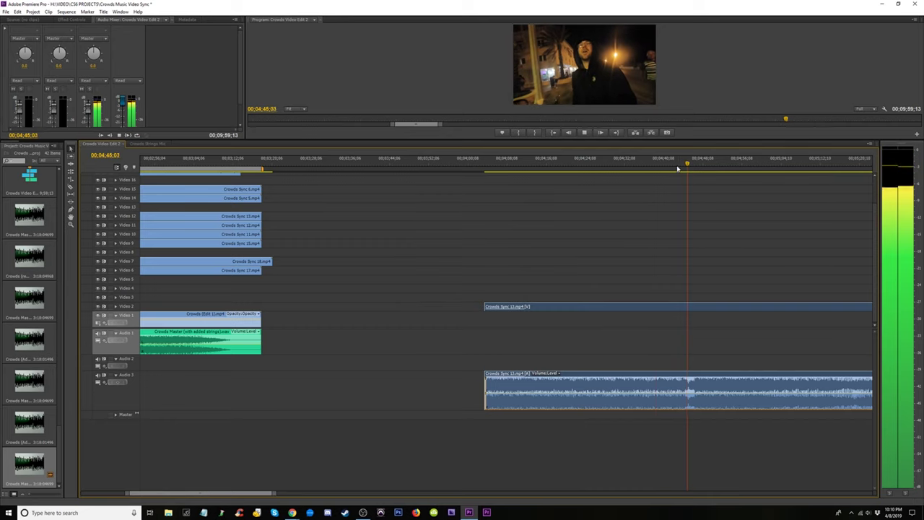
drag(677, 168, 611, 185)
key(=)
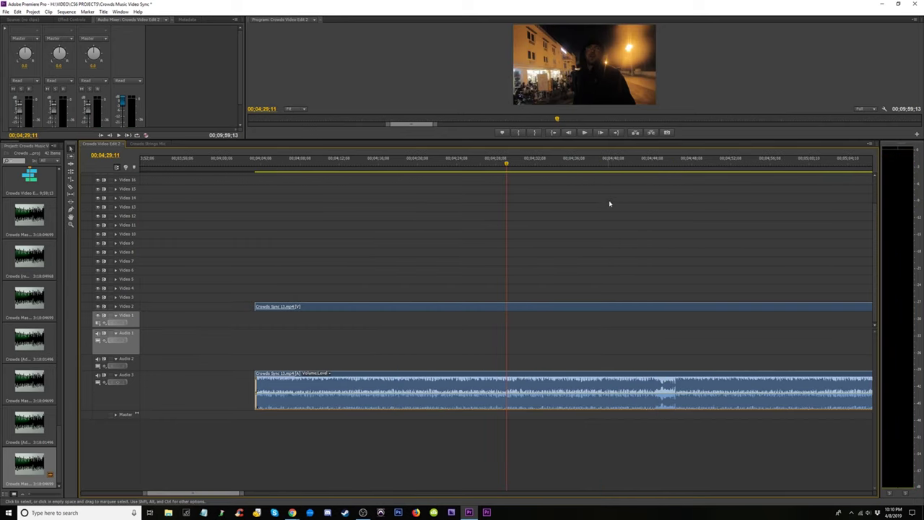
key(=)
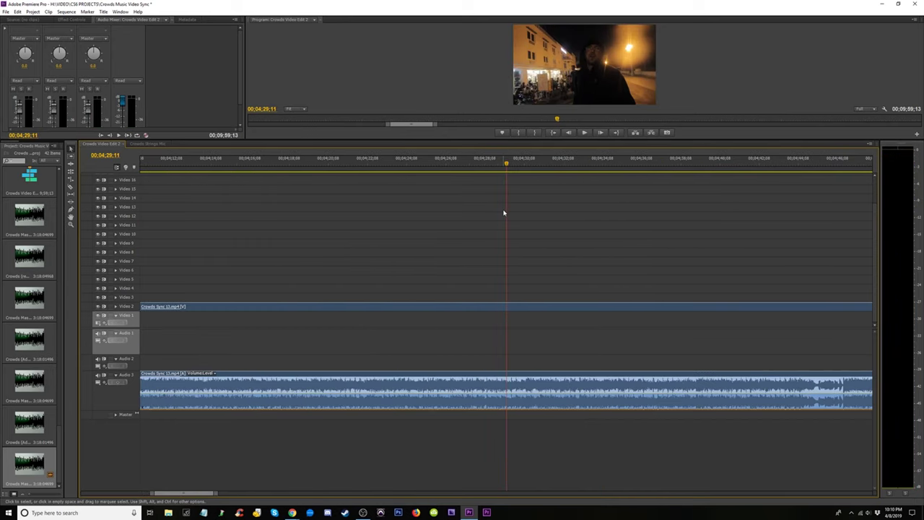
key(-)
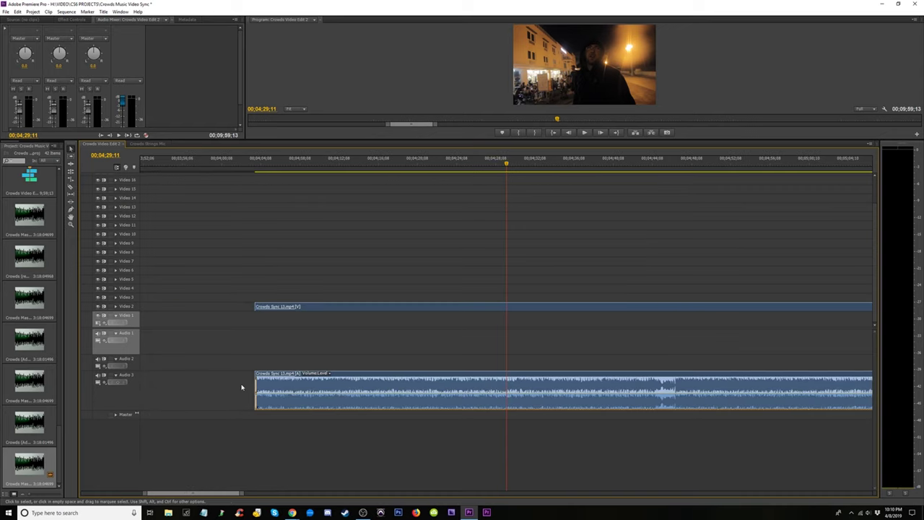
drag(253, 383, 200, 383)
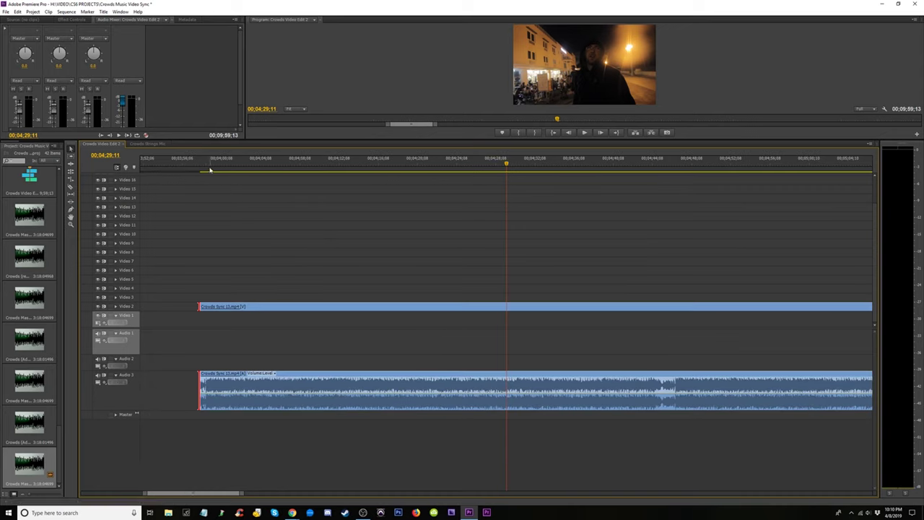
key(-)
key(space)
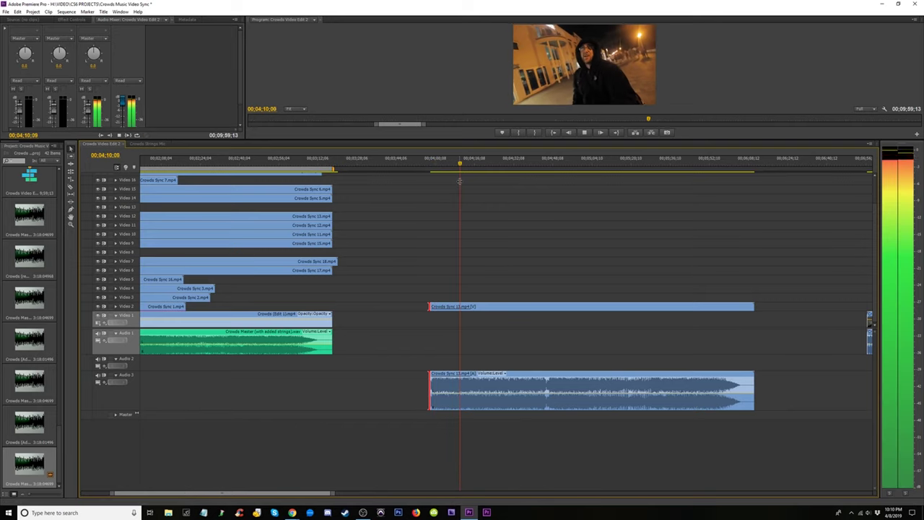
key(space)
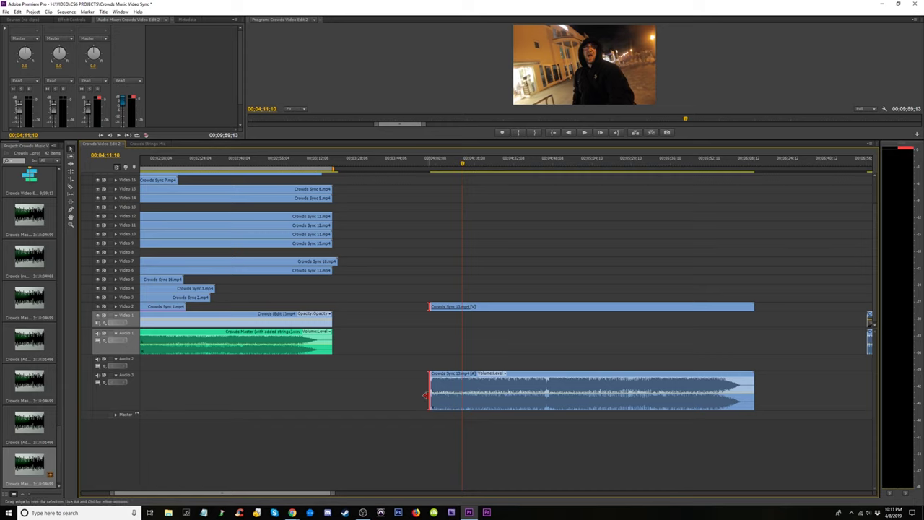
- Extend the Crowds Sync 13 segment's start further back to about 00;03;51 and play it from 00;03;55;27
drag(431, 390, 412, 390)
click(424, 163)
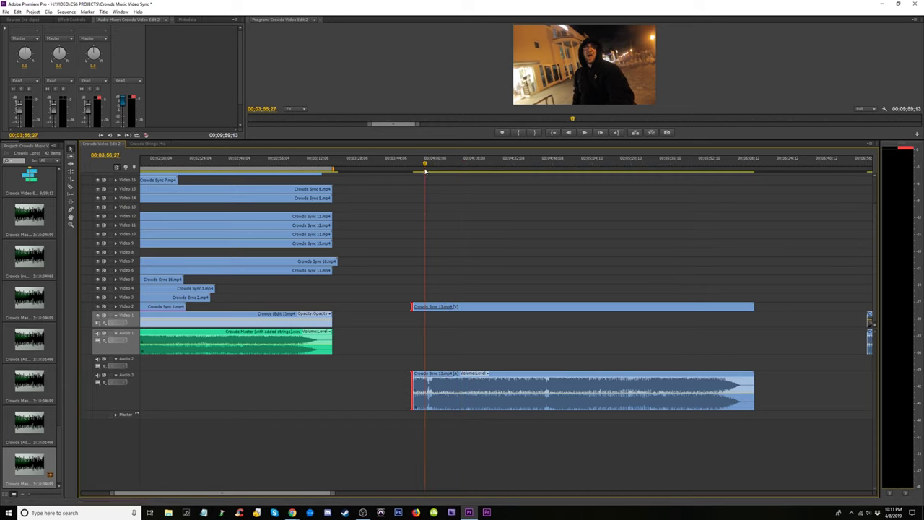
key(space)
key(space)
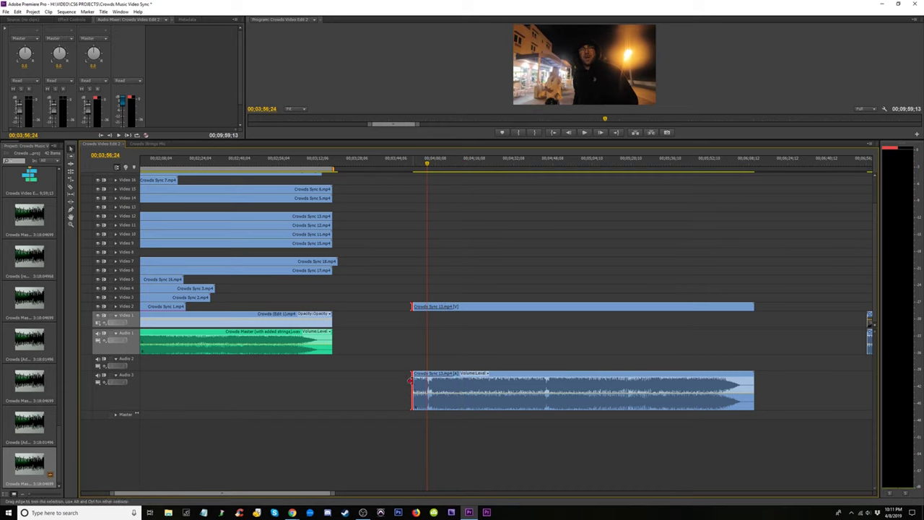
- Extend the Crowds Sync 13 segment's start back to about 00;03;25 and play its opening up to 00;03;33;07
drag(410, 380, 350, 384)
drag(362, 165, 369, 175)
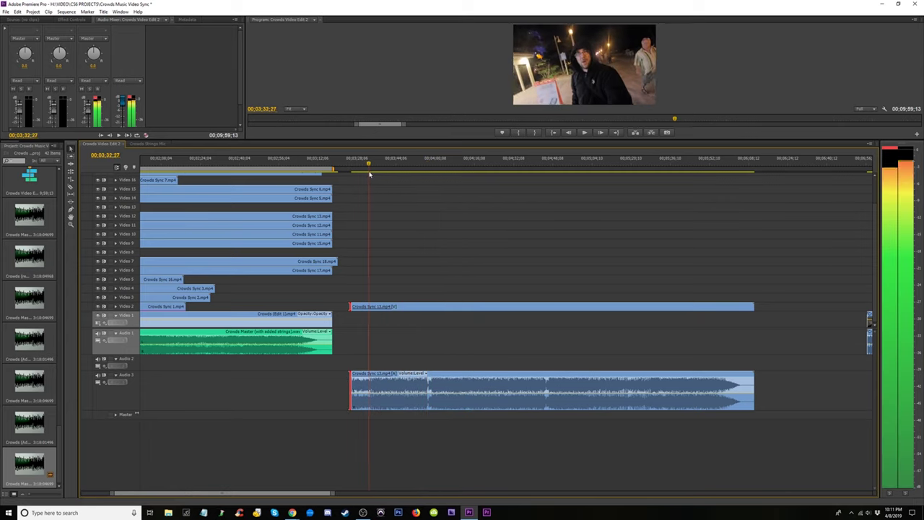
key(=)
key(=)
key(equal)
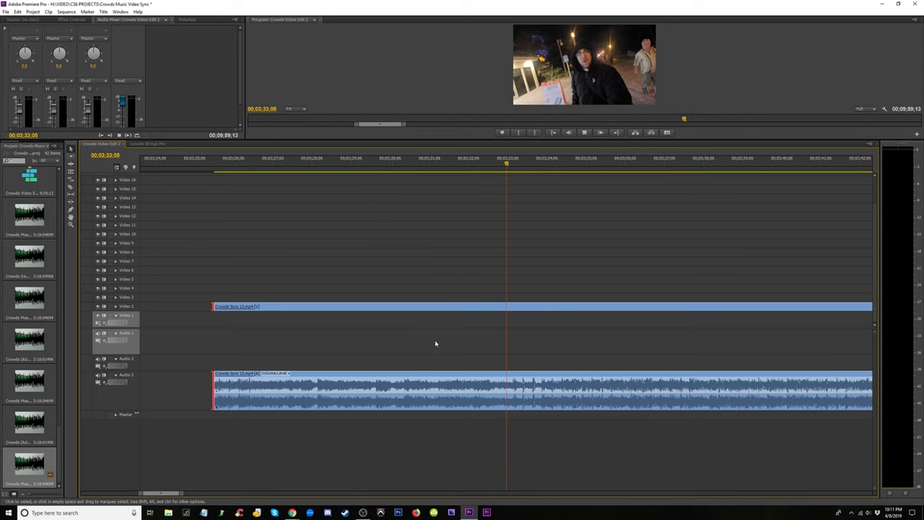
key(space)
- Trim the start of the Crowds Sync 13 segment to the playhead at 00;03;33;07
drag(216, 306, 509, 307)
key(minus)
key(minus)
key(minus)
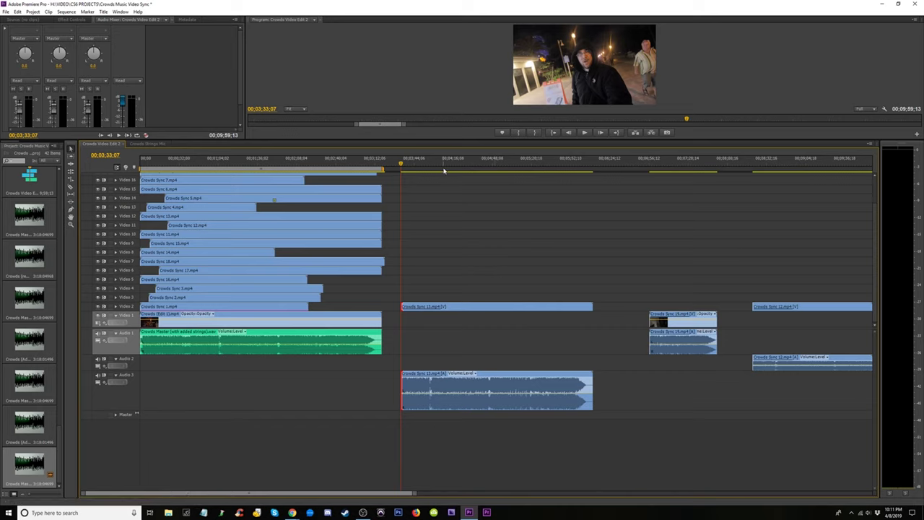
- Extend the start of the last Crowds Sync 12 segment back to about 00;08;05 and briefly play it from 00;08;35;00
drag(490, 173, 770, 229)
key(minus)
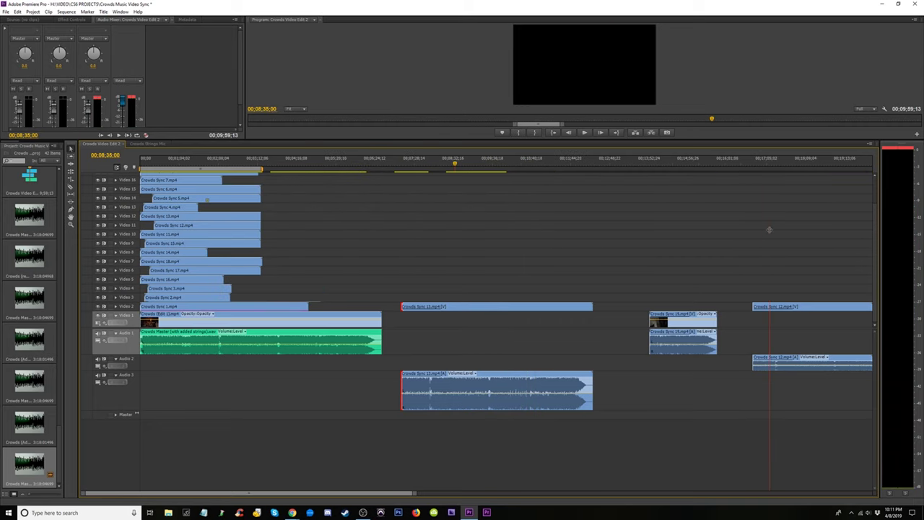
key(equal)
key(equal)
key(equal)
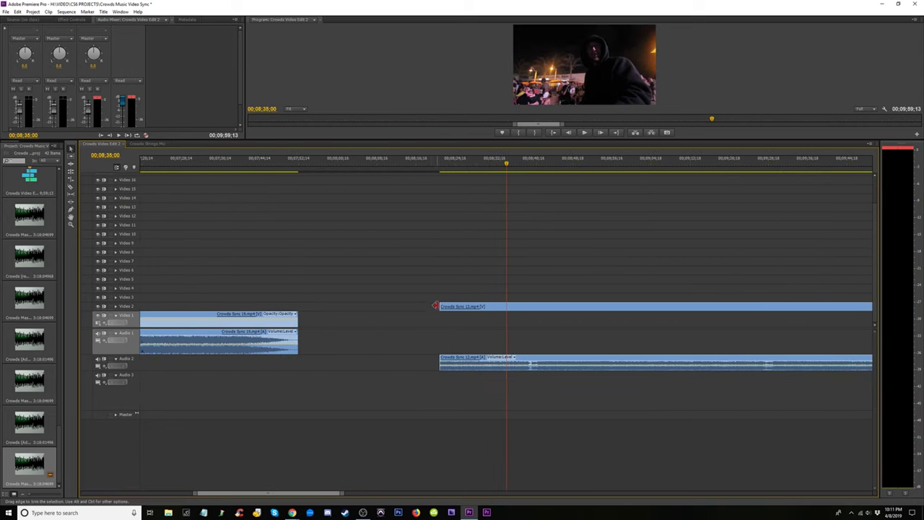
drag(435, 306, 361, 307)
key(minus)
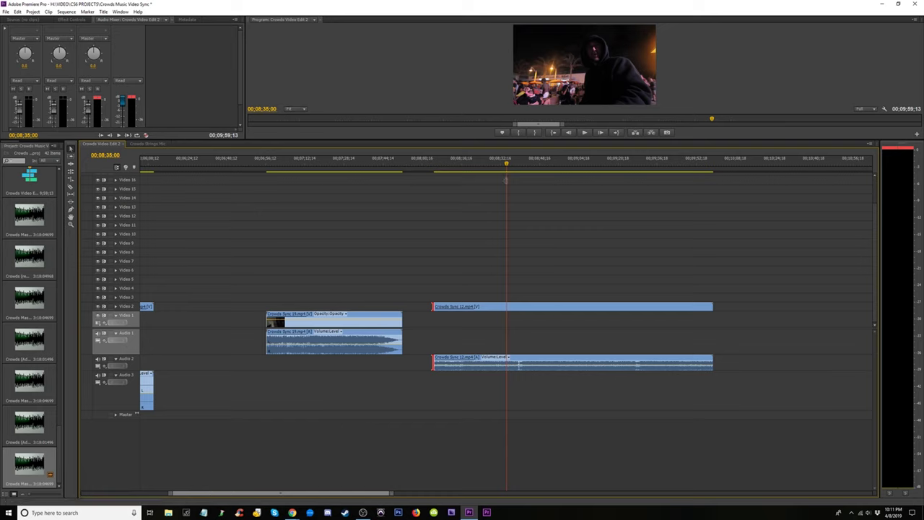
key(space)
key(space)
- Shift the Crowds Sync 12 segment about 36 seconds later and extend its start back to about 00;08;18 for playback
drag(532, 309, 621, 309)
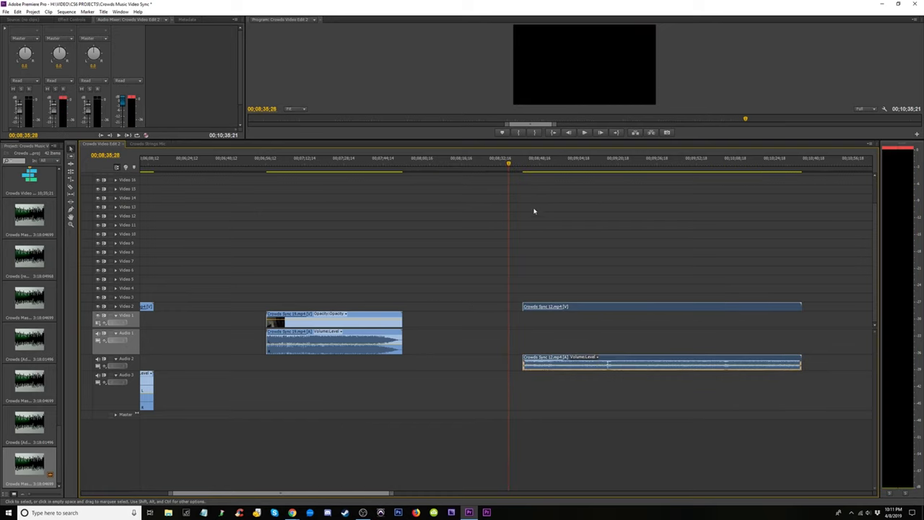
drag(524, 311, 467, 322)
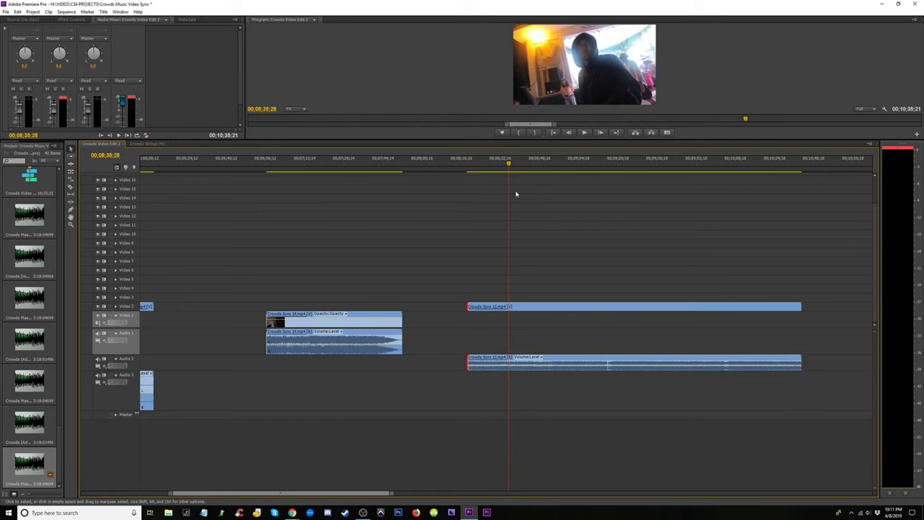
click(486, 169)
key(space)
key(equal)
key(equal)
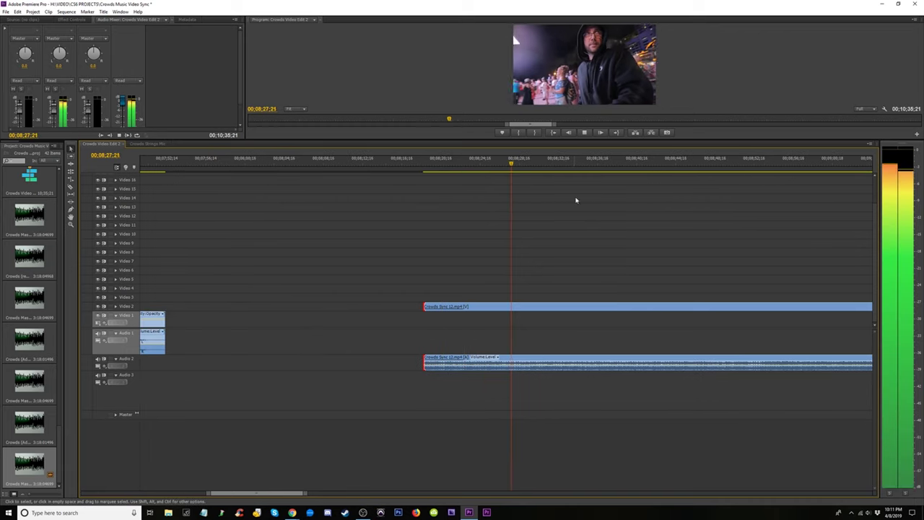
- Play the Crowds Sync 12 segment from about 00;08;47 and trim its start to about 00;08;52, where the take begins
click(699, 165)
key(space)
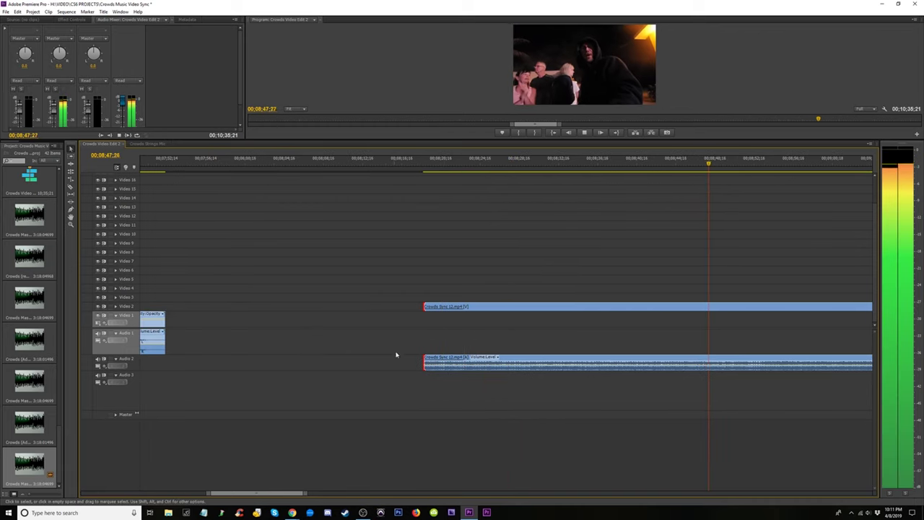
drag(425, 305, 751, 326)
key(equal)
key(equal)
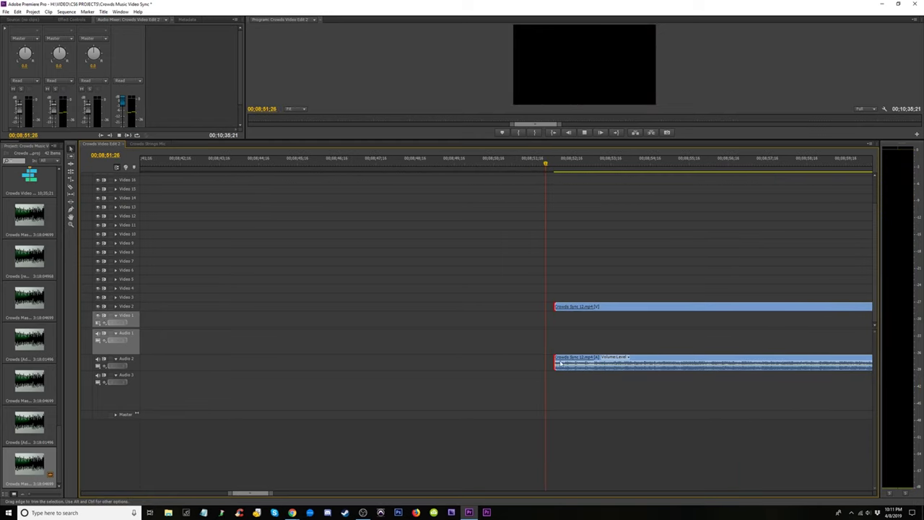
drag(554, 306, 560, 306)
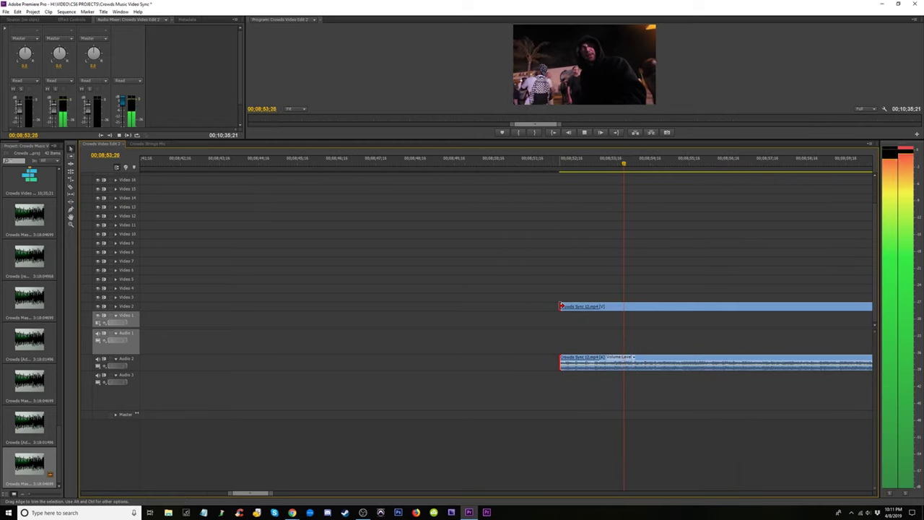
- Stop playback and move the trimmed Crowds Sync 12 segment to Video 3, starting flush with the Crowds Sync 13 segment
key(minus)
key(minus)
key(minus)
key(minus)
key(minus)
key(minus)
key(space)
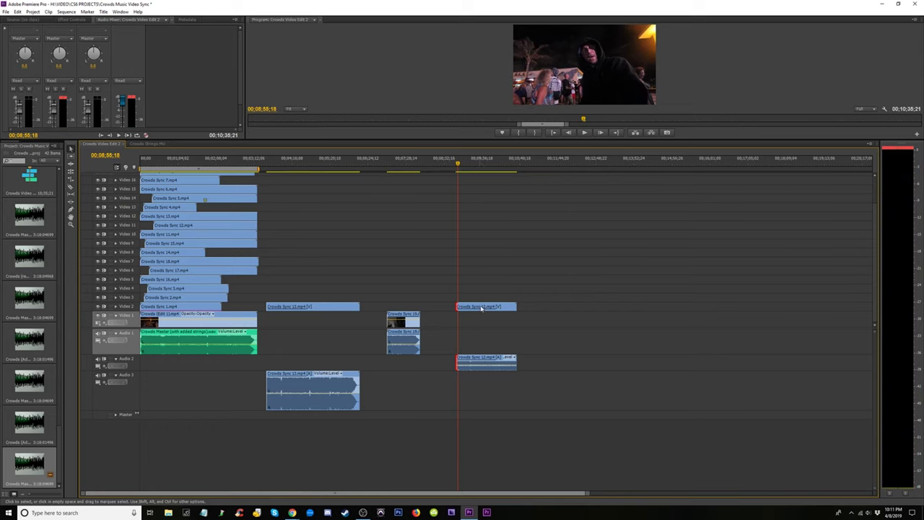
drag(481, 307, 288, 304)
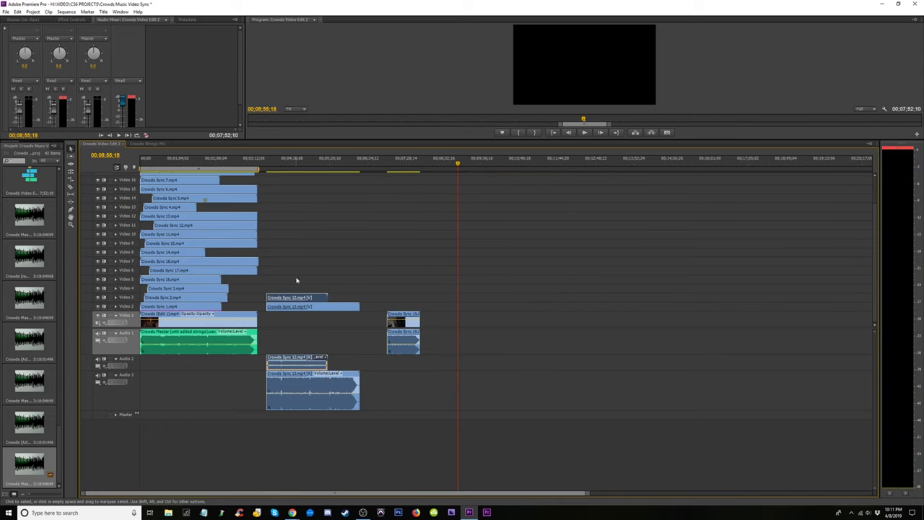
- Enlarge the Audio 2 track and align the Crowds Sync 12 segment's waveform and start with those of Crowds Sync 13
click(266, 165)
key(equal)
key(equal)
key(equal)
key(equal)
key(equal)
key(equal)
key(equal)
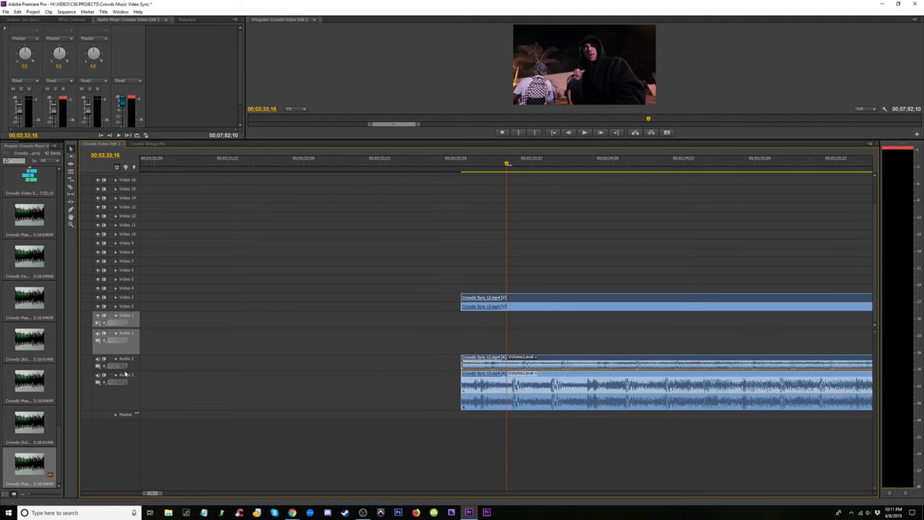
drag(125, 370, 124, 396)
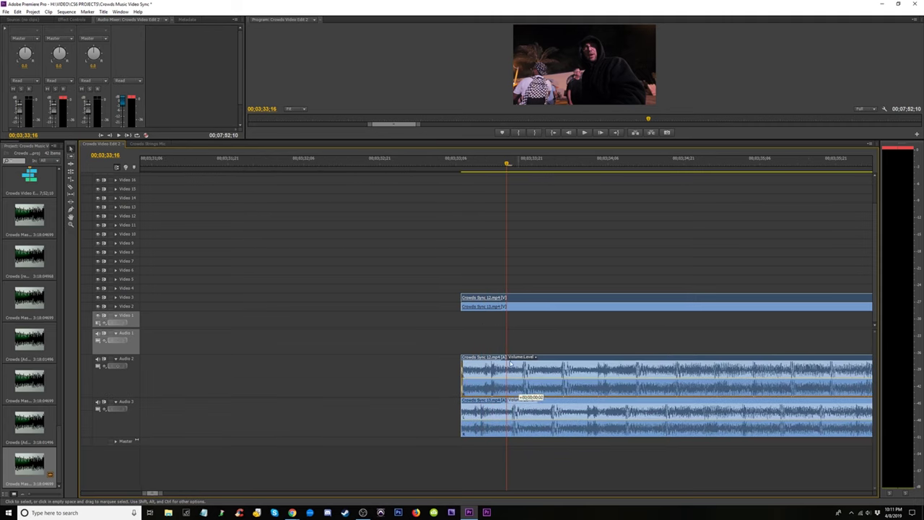
drag(510, 362, 464, 307)
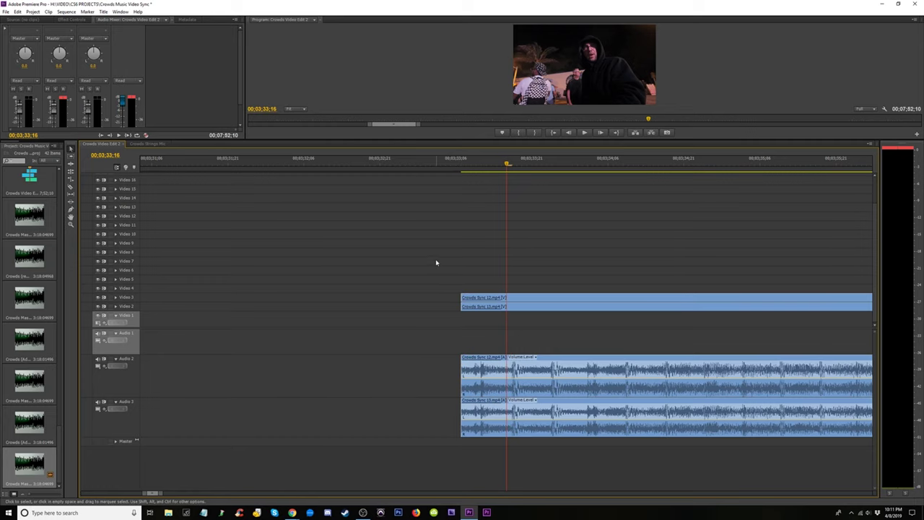
- Select both aligned segments and move their video up to Video 20 and Video 21, above the other synced clips
drag(436, 262, 570, 441)
key(minus)
key(minus)
key(minus)
key(minus)
key(minus)
key(minus)
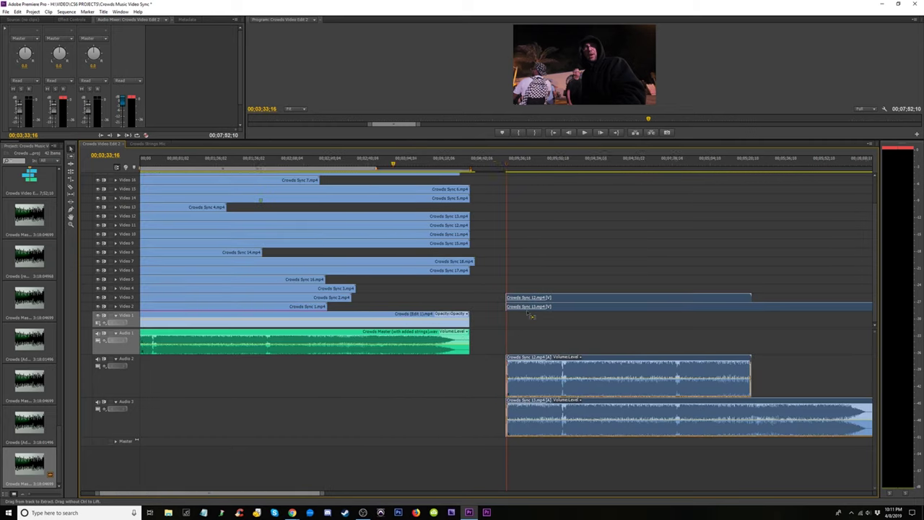
key(minus)
drag(303, 302, 307, 186)
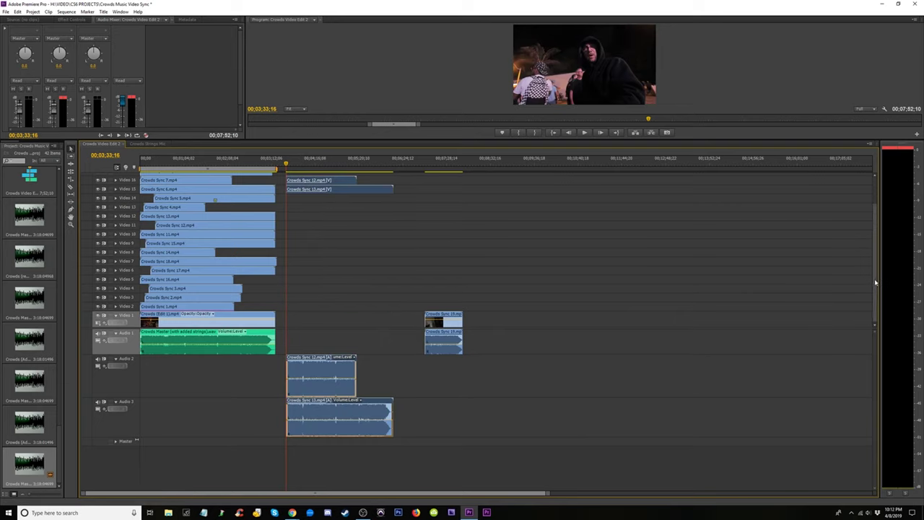
drag(875, 283, 867, 211)
drag(299, 211, 303, 175)
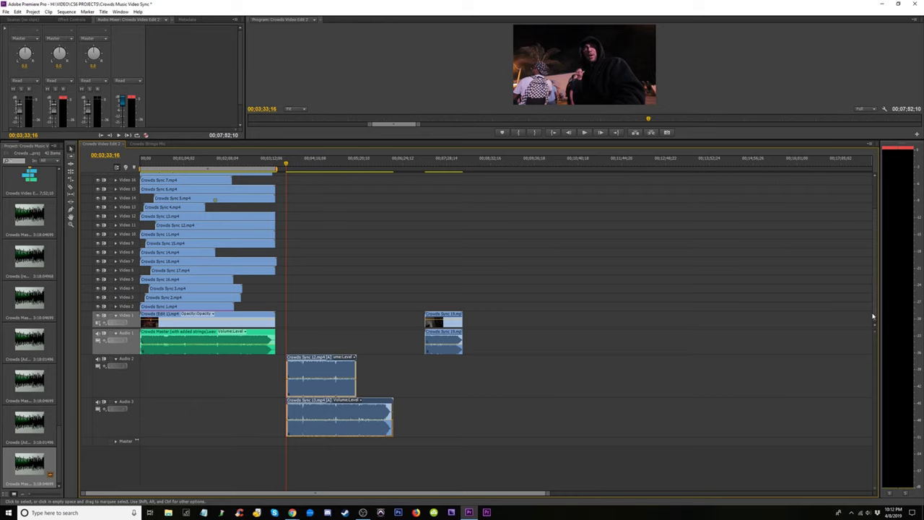
drag(872, 315, 866, 246)
drag(392, 459, 282, 313)
drag(298, 195, 299, 188)
drag(876, 275, 875, 240)
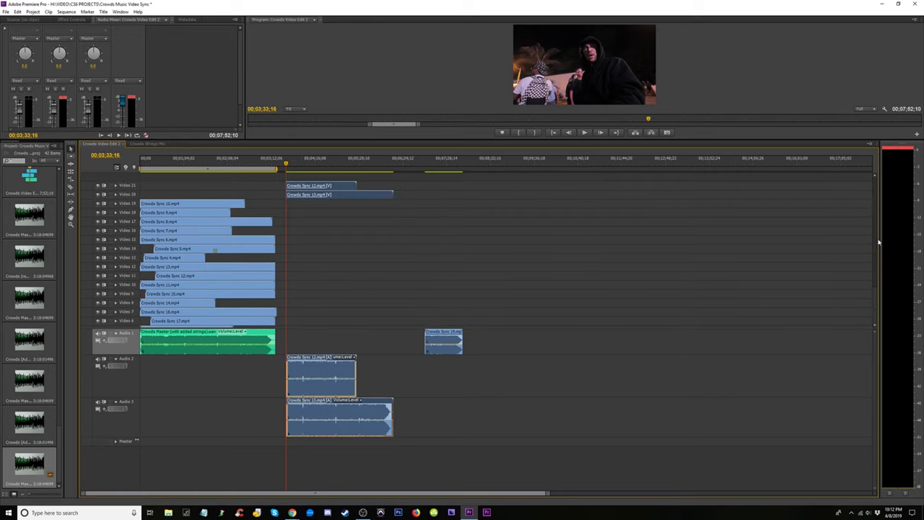
- Move both segments back under the master song to start at about 00;00;40, roughly matching its waveform
drag(283, 193, 161, 192)
click(160, 165)
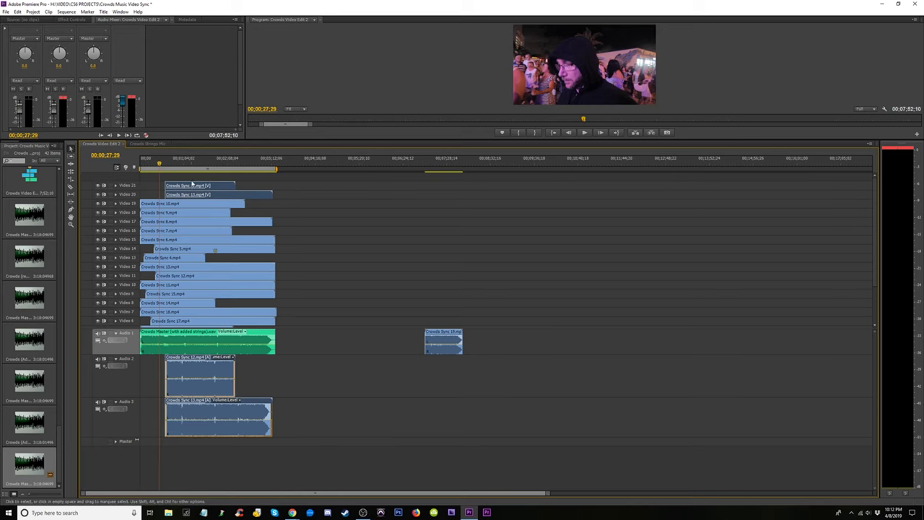
key(=)
key(=)
key(=)
key(=)
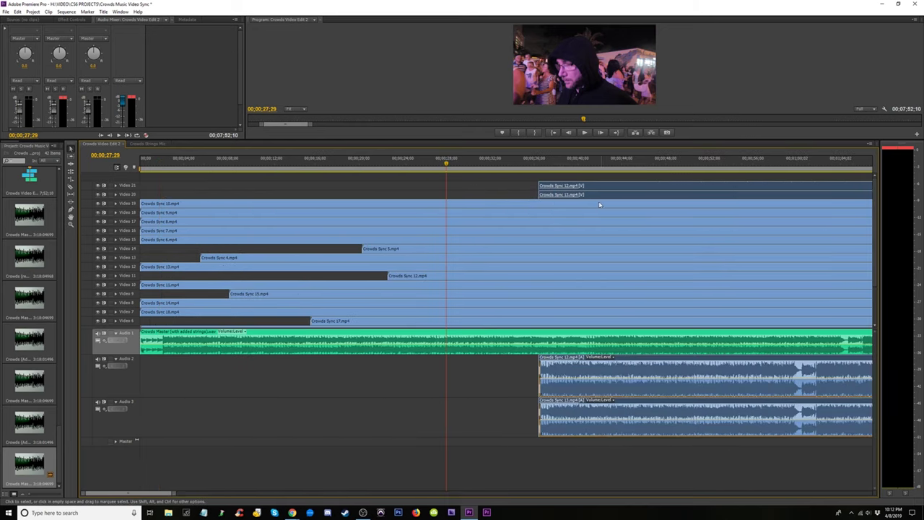
drag(567, 197, 613, 197)
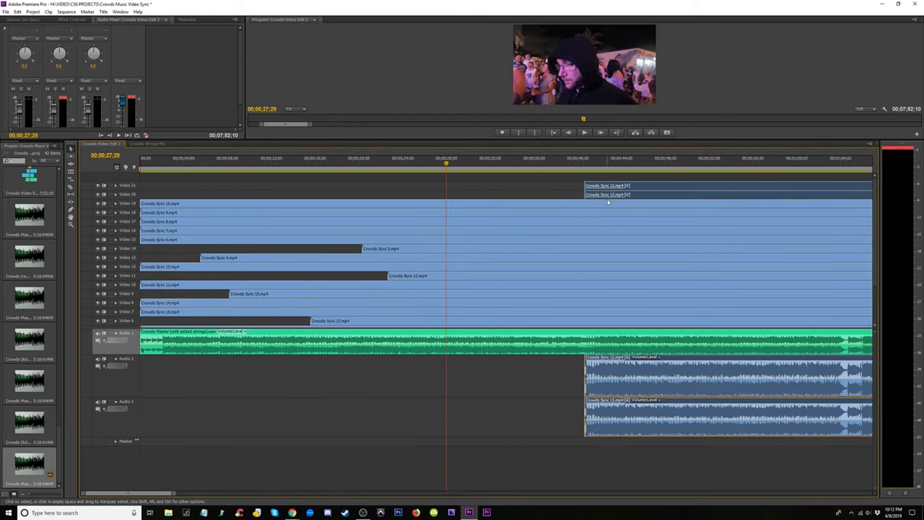
- Fine-align both segments with the master waveform by moving their start to 00;00;40;20
click(585, 165)
key(=)
key(=)
key(=)
key(=)
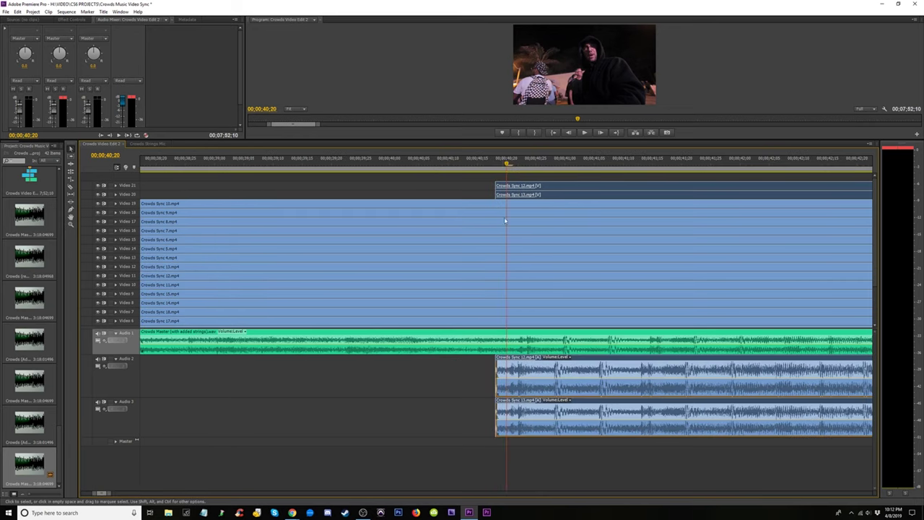
drag(526, 196, 540, 198)
key(=)
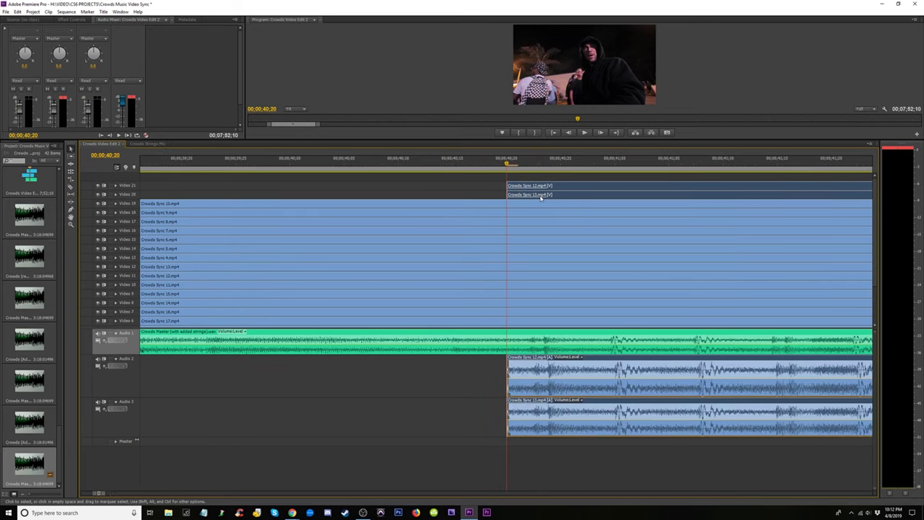
mouse_move(528, 370)
mouse_down()
mouse_move(515, 382)
mouse_move(530, 383)
mouse_up()
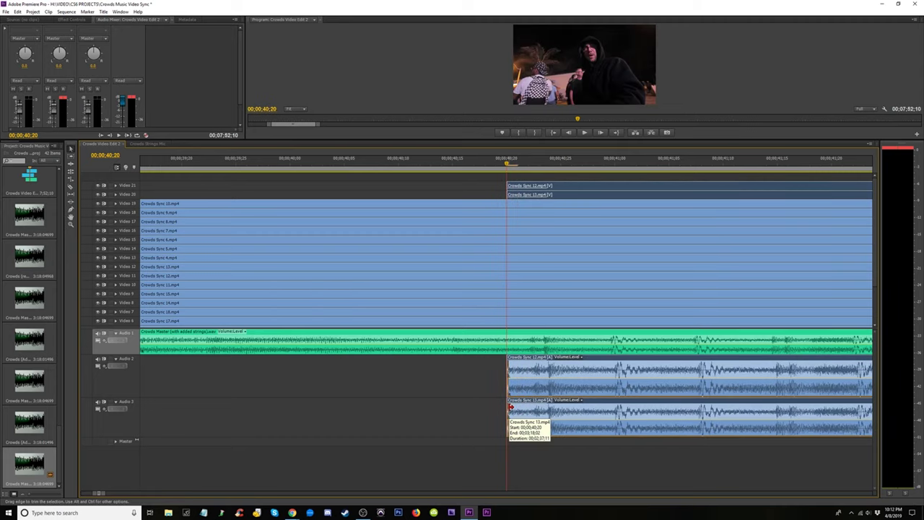
- Extend the starts of the Crowds Sync 12 and 13 segments together back to the beginning of the sequence
key(backslash)
key(minus)
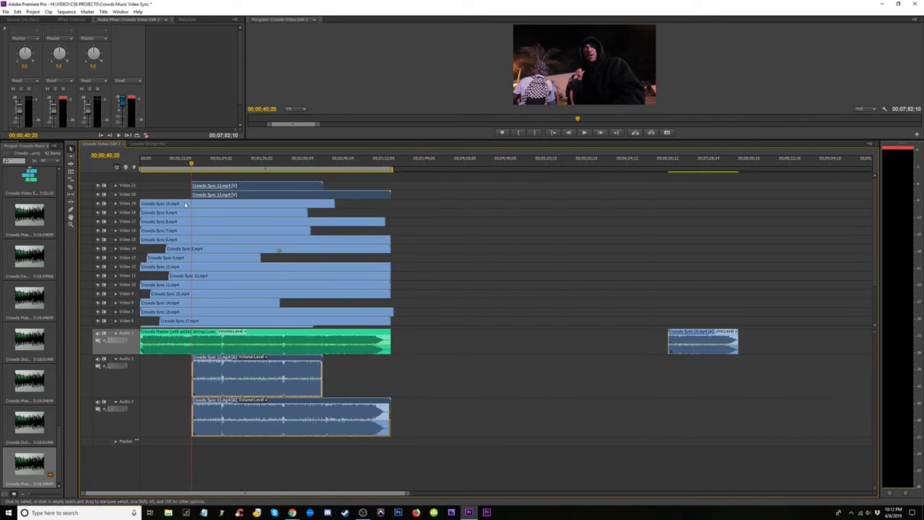
drag(191, 185, 126, 187)
- Delete only the audio of the synced Crowds Sync 12 and 13 segments on Audio 2 and Audio 3
click(488, 354)
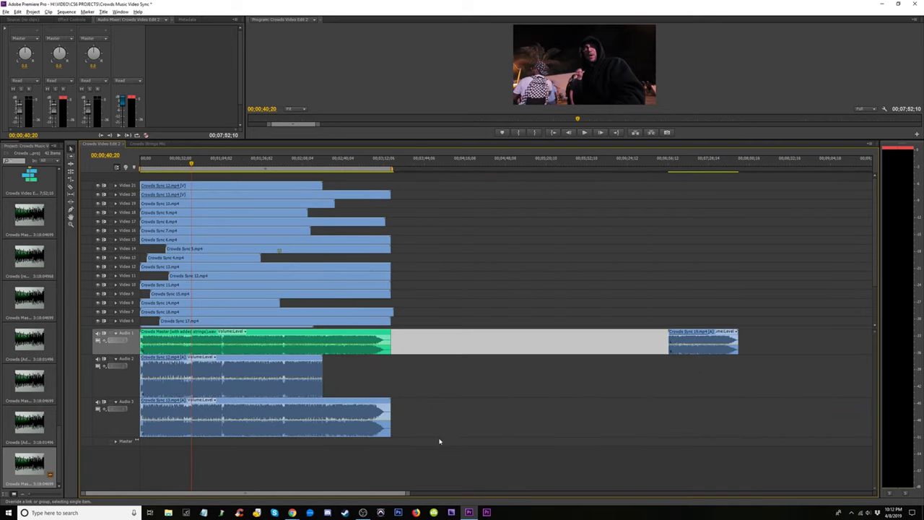
drag(440, 438, 137, 354)
key(Delete)
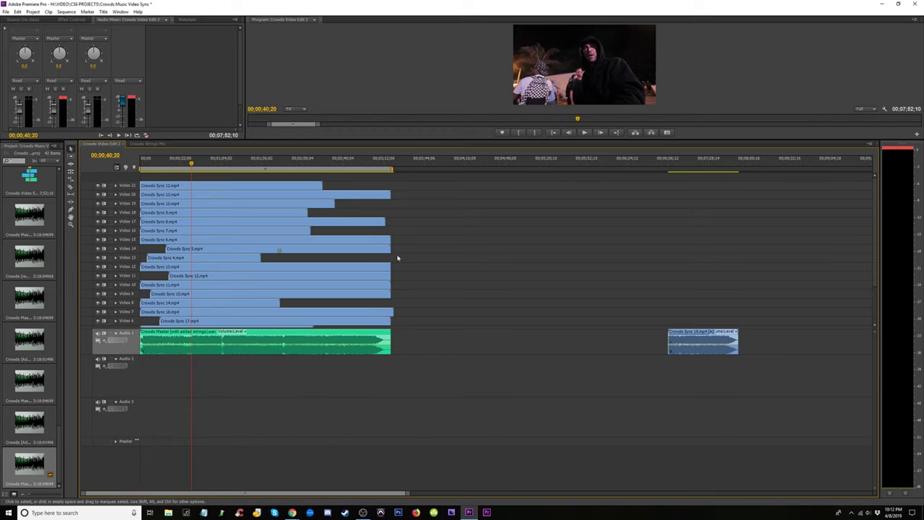
- Delete all empty audio tracks from the sequence
right_click(118, 378)
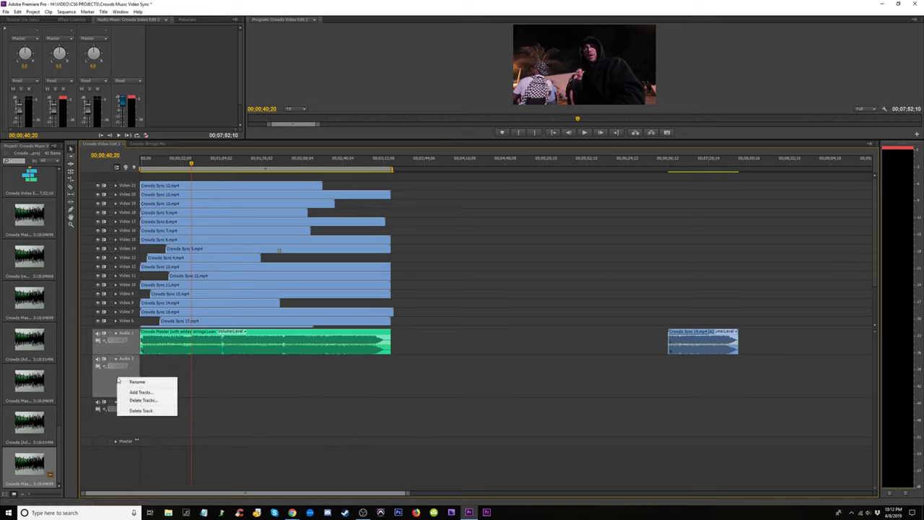
click(134, 400)
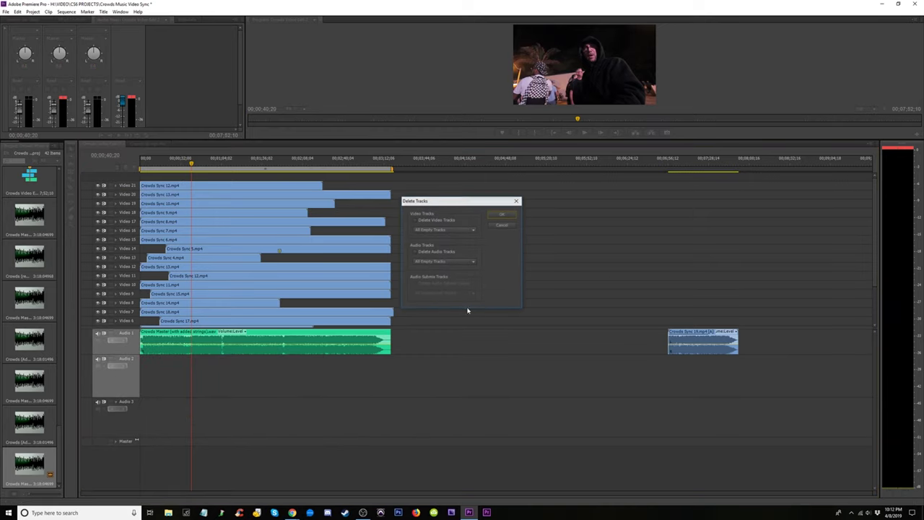
click(500, 215)
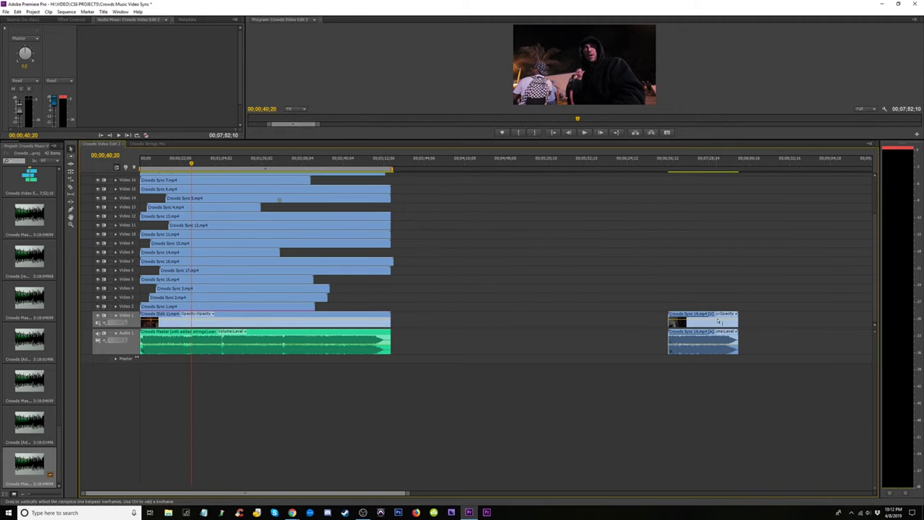
- Move the Crowds Sync 19 clip closer to the song's end, starting at about 00;03;51, and enlarge the Audio 1 track
drag(698, 336, 464, 337)
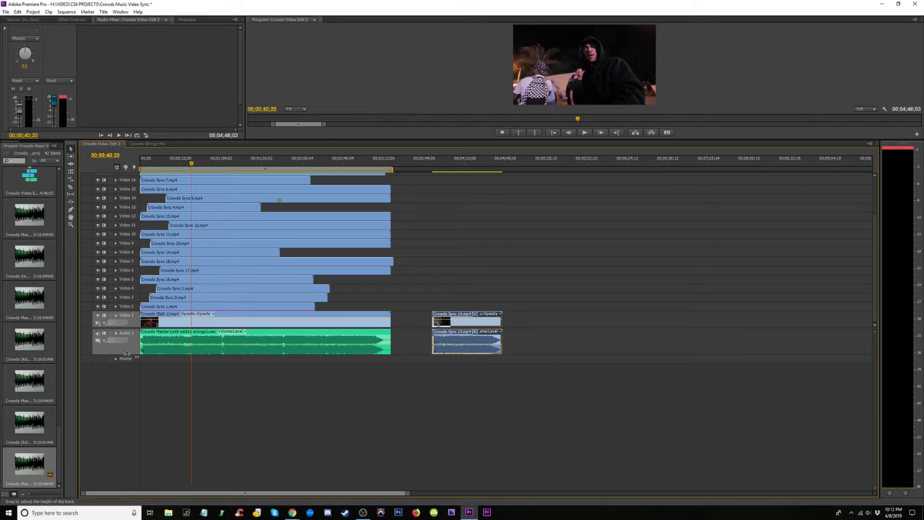
drag(119, 414, 121, 441)
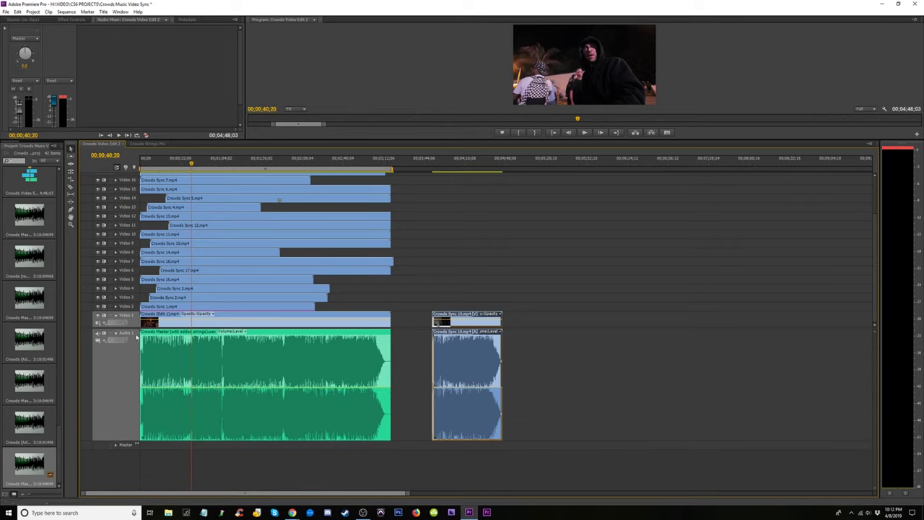
drag(134, 329, 124, 417)
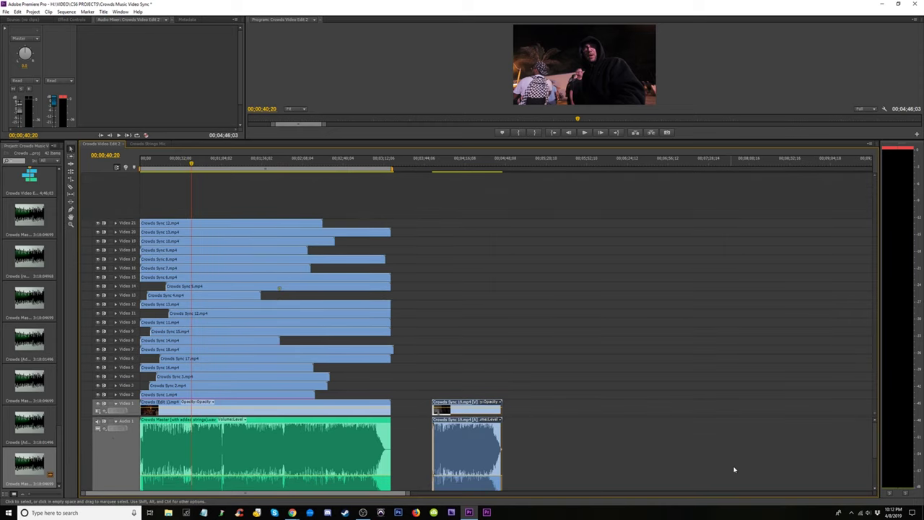
scroll(295, 468, down, 2)
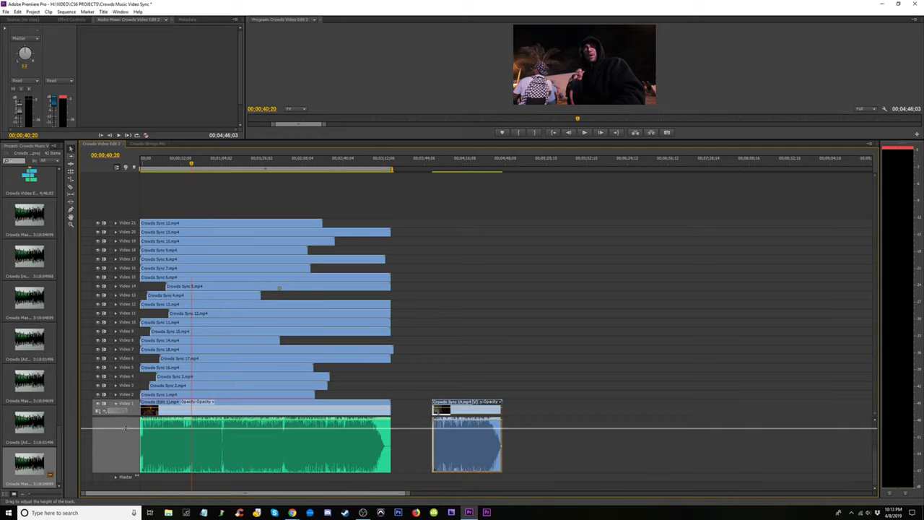
click(362, 512)
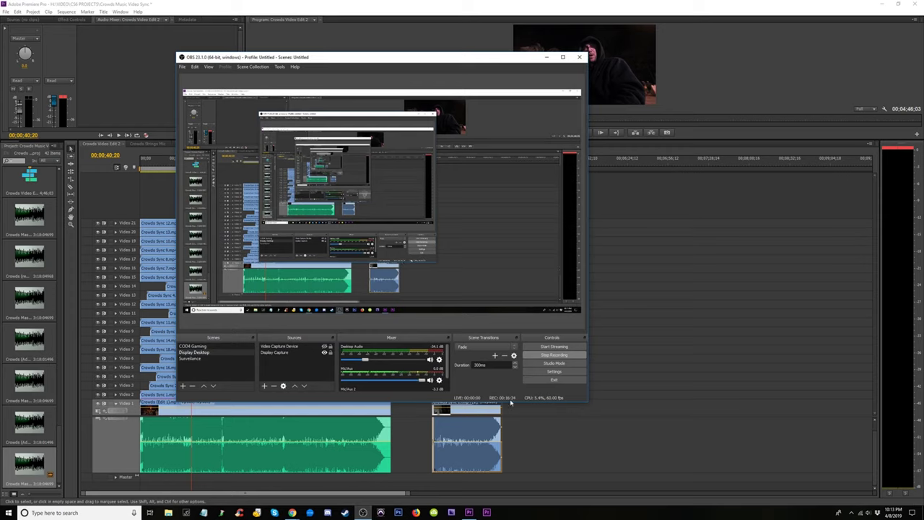
- Minimize the OBS window, zoom in on the timeline, and enlarge the program preview area above it
click(547, 58)
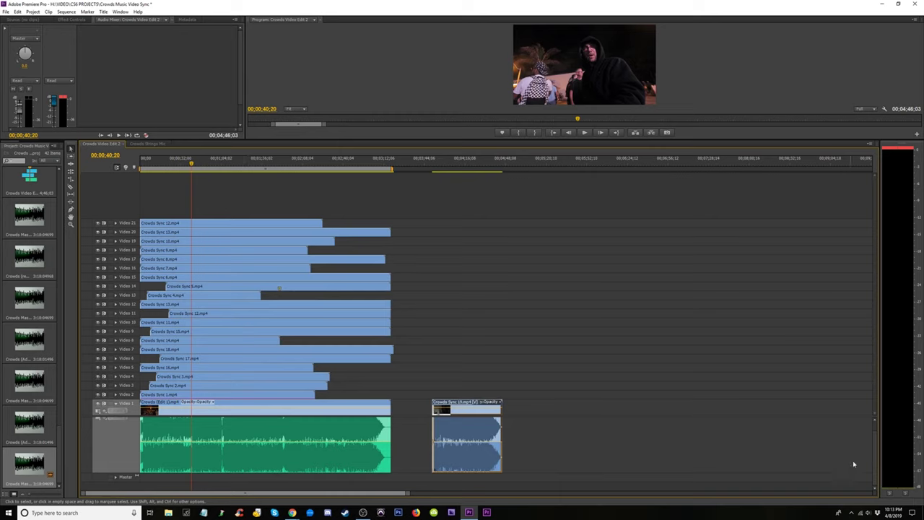
drag(872, 475, 874, 453)
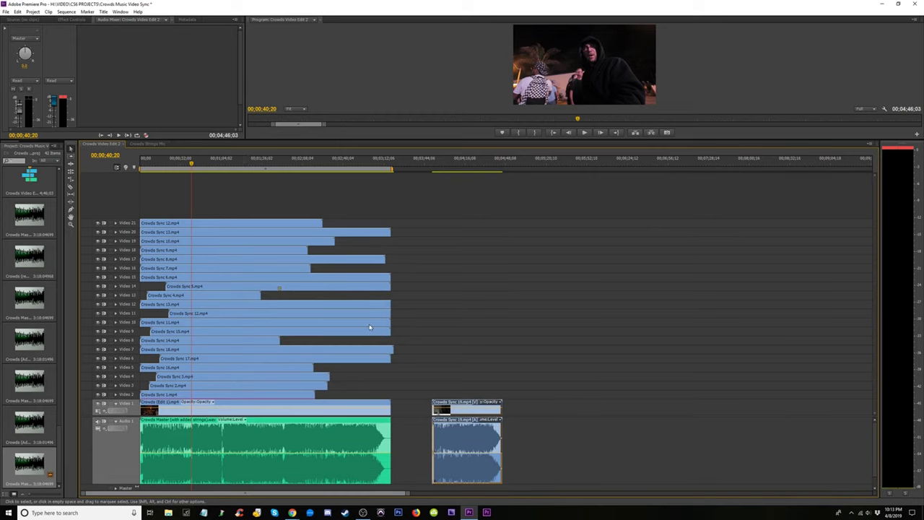
key(equal)
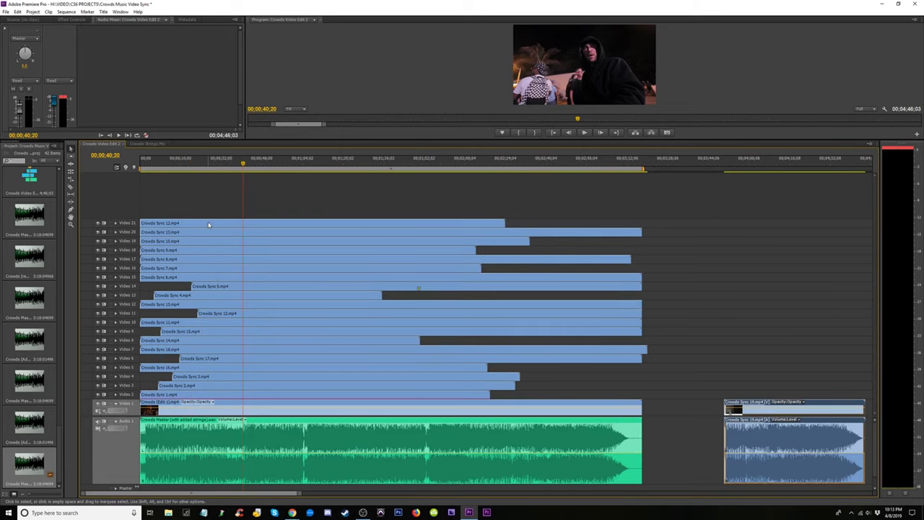
drag(176, 138, 178, 225)
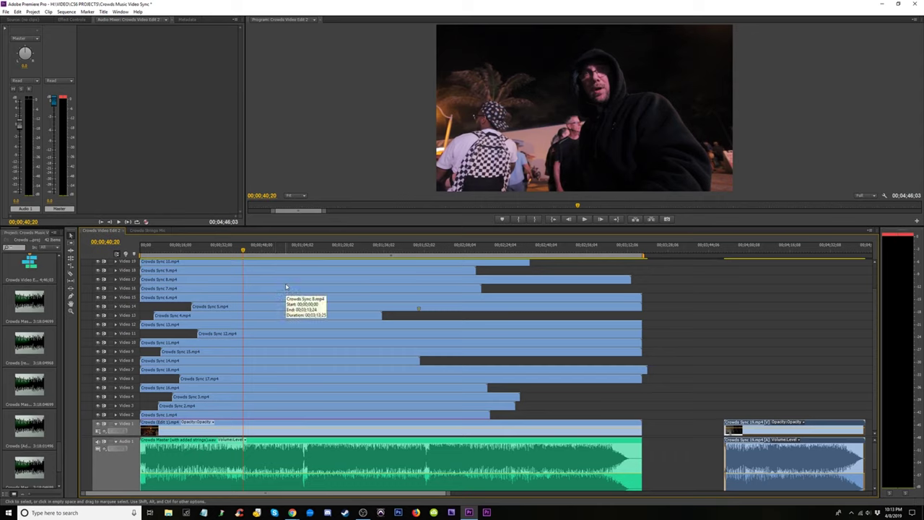
- Enlarge the program preview further and watch the sequence play in full screen before returning to the editing workspace
key(space)
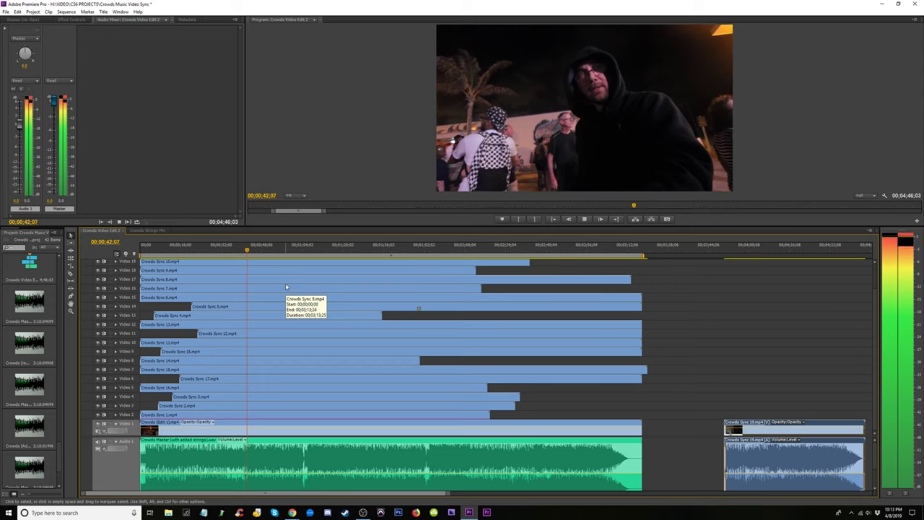
drag(240, 246, 246, 330)
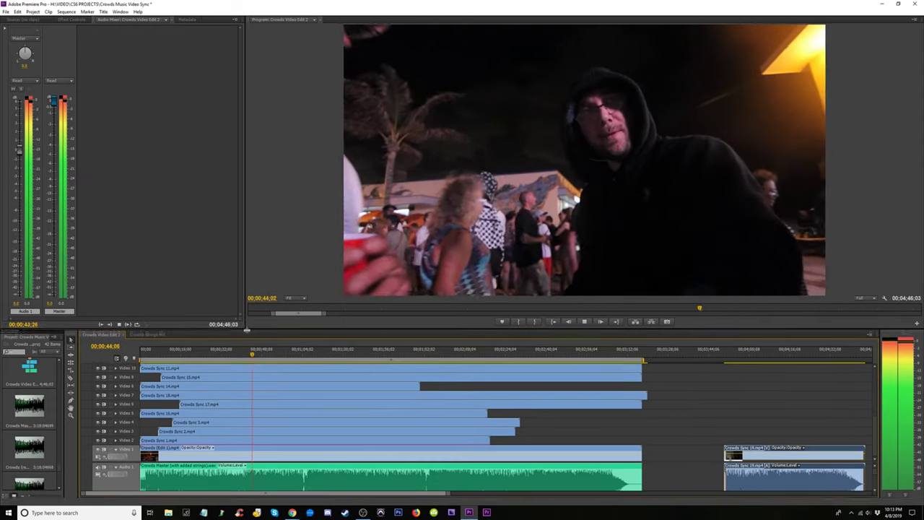
key(ctrl+grave)
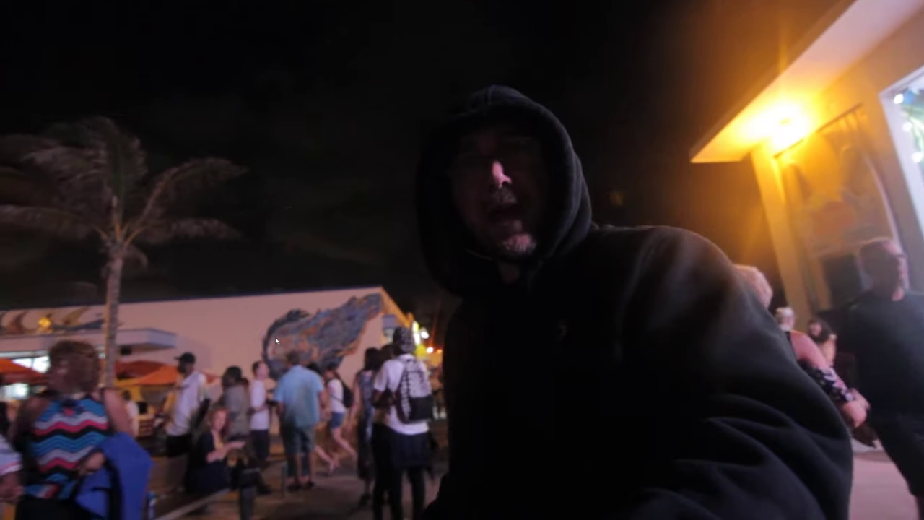
key(Escape)
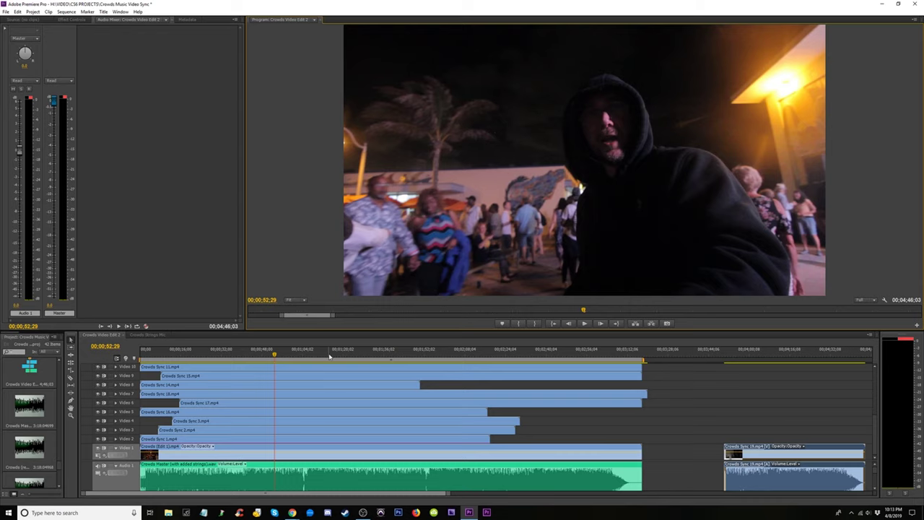
- Turn off the output of Video 21 and play the Video 20 take from 00;01;14;09
click(330, 356)
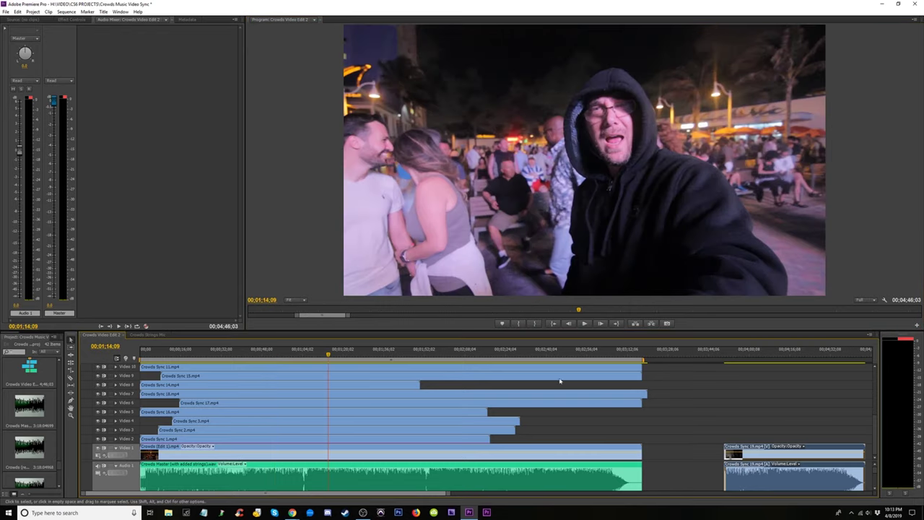
drag(878, 436, 876, 410)
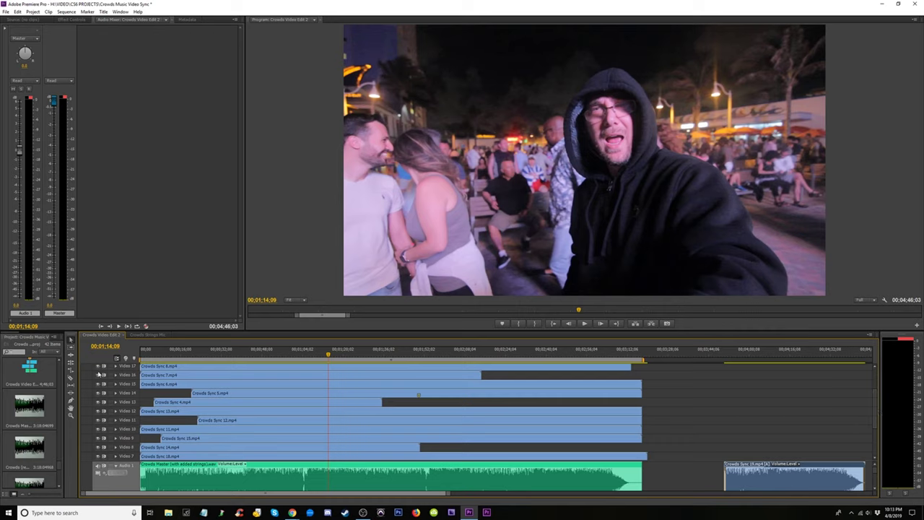
drag(877, 432, 877, 412)
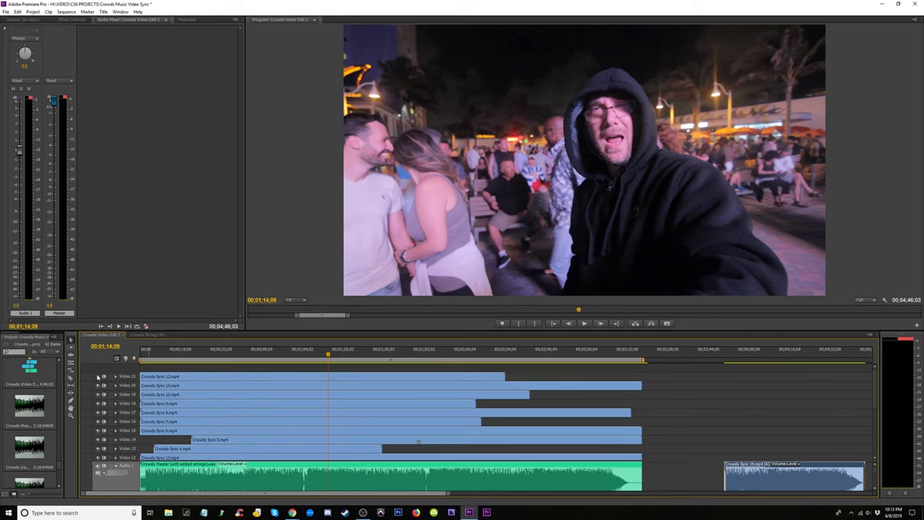
click(98, 376)
key(space)
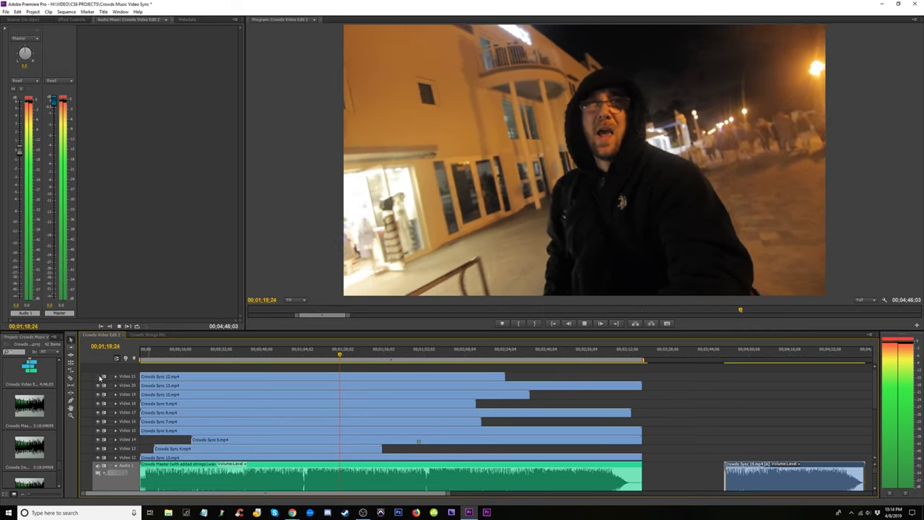
key(space)
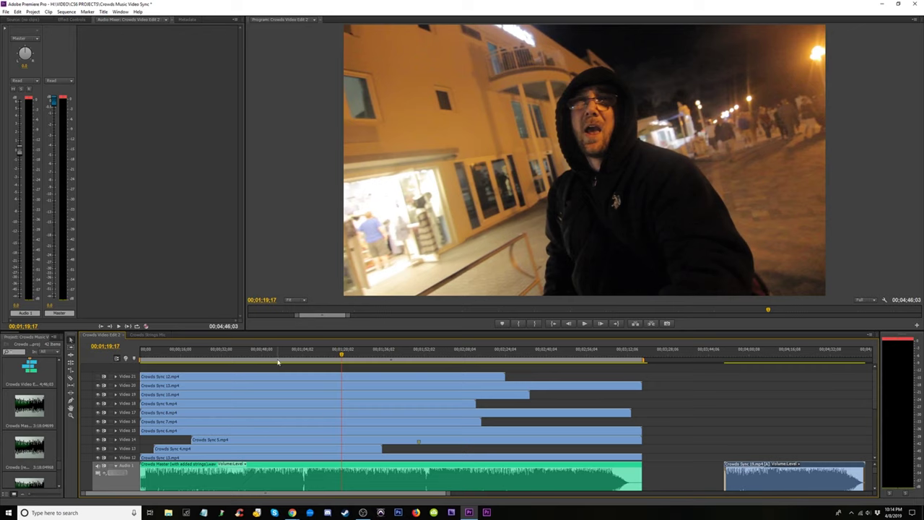
- Turn off the output of Video 20 and play the Crowds Sync 10 take on Video 19 from 00;00;42;03
drag(247, 357, 247, 356)
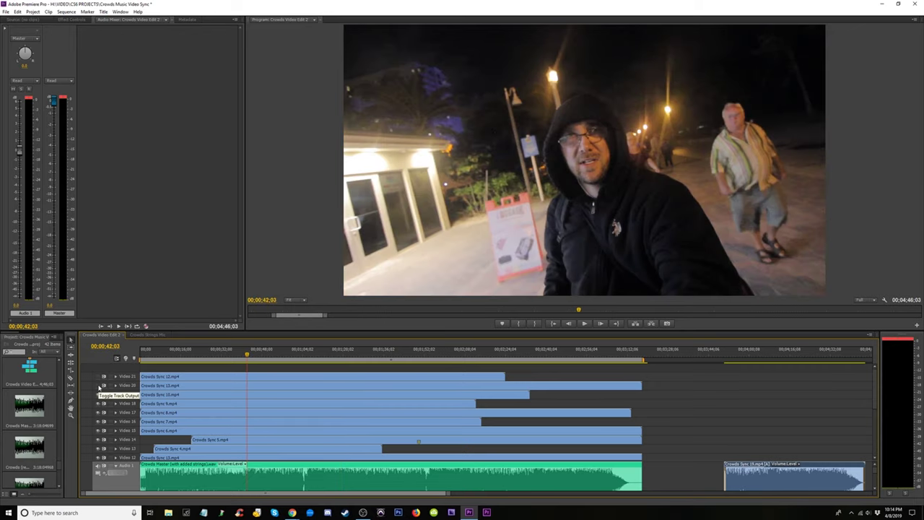
key(space)
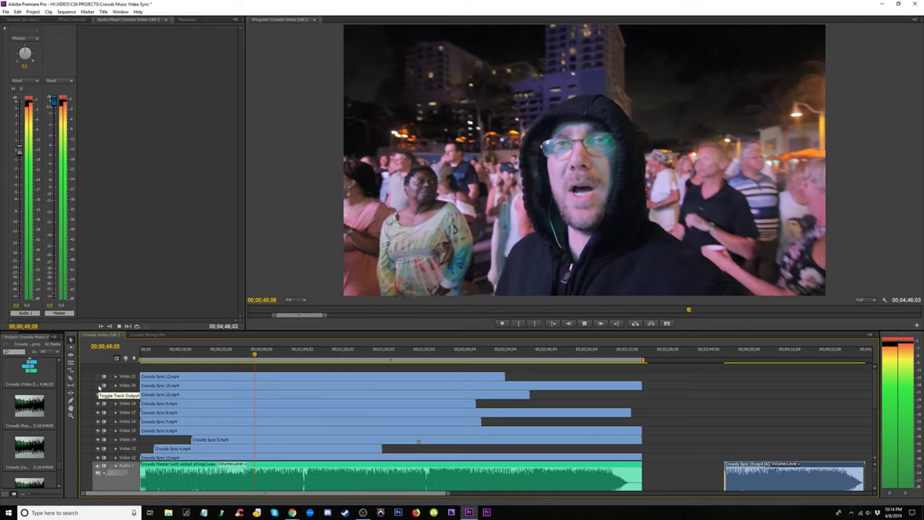
key(space)
click(98, 386)
click(99, 386)
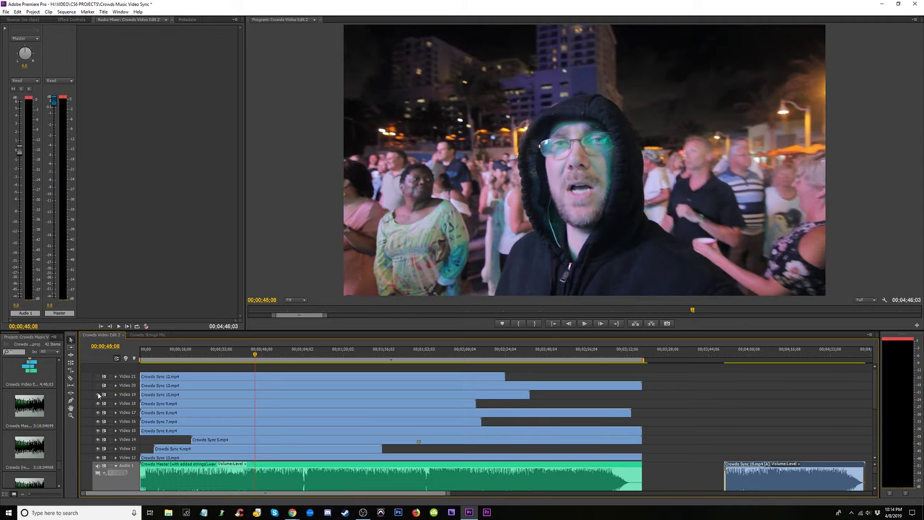
- Turn off the outputs of Video 19 and Video 18 in turn, playing the Crowds Sync 9 and Crowds Sync 8 takes beneath
key(space)
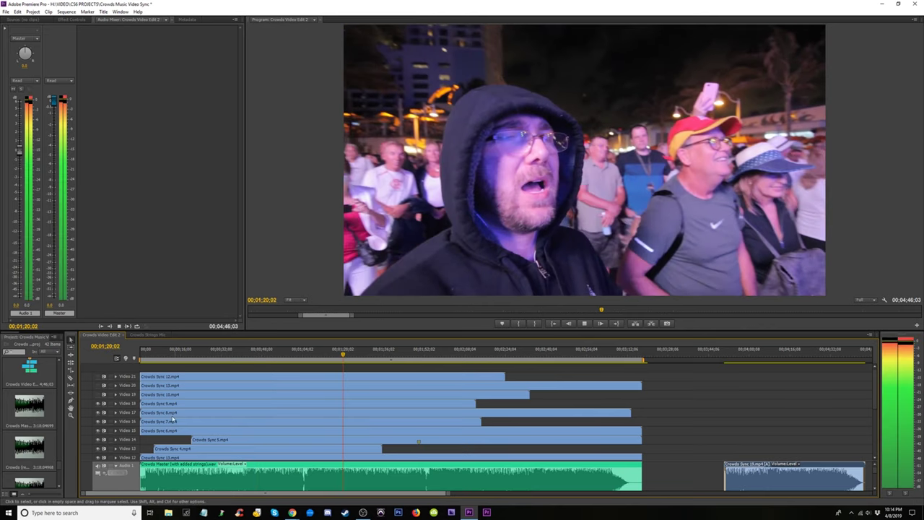
key(space)
click(100, 406)
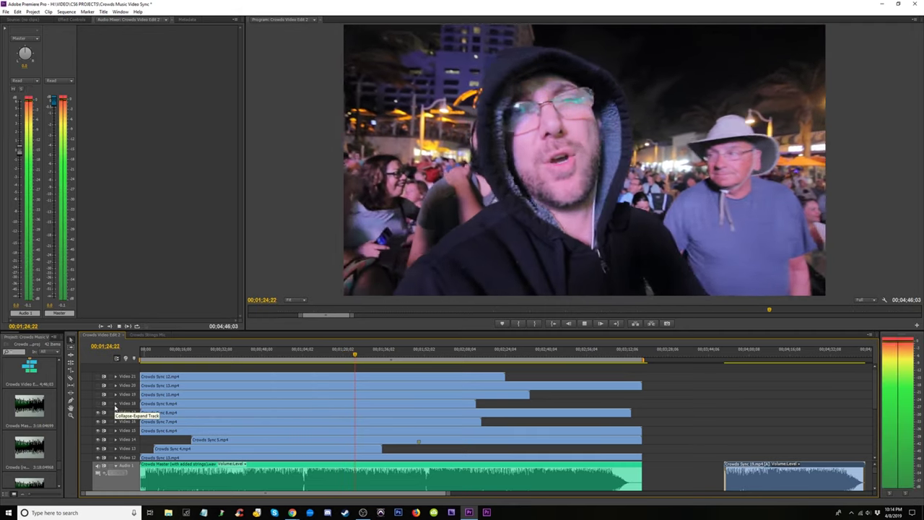
key(space)
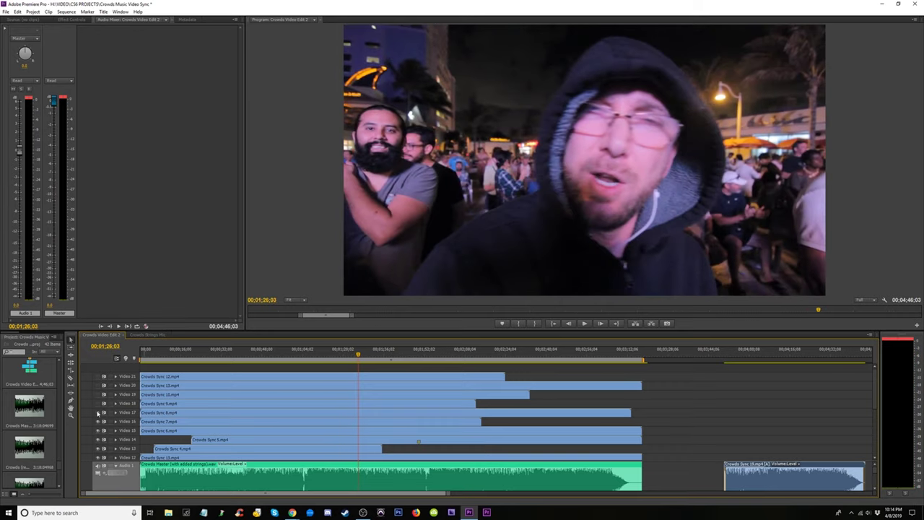
- Turn off the output of Video 17 and play the Crowds Sync 7 take on Video 16 from 00;00;38;25
key(space)
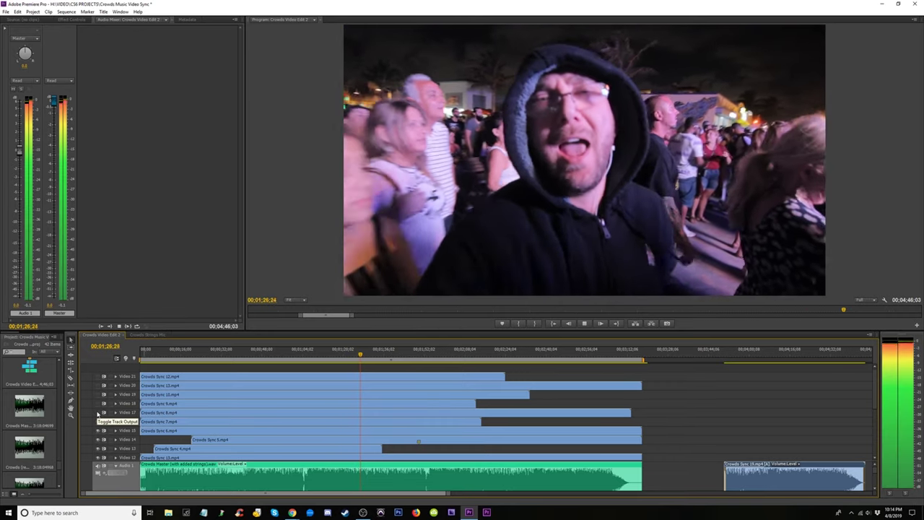
click(239, 355)
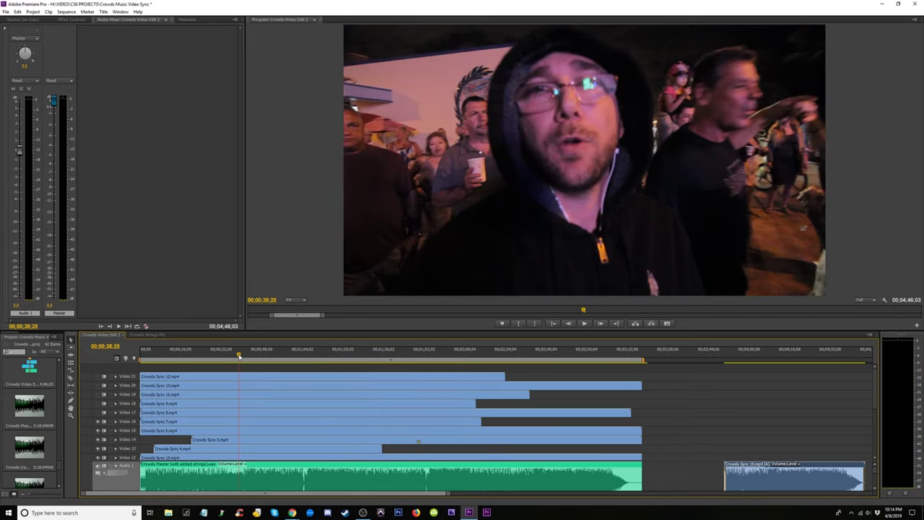
key(space)
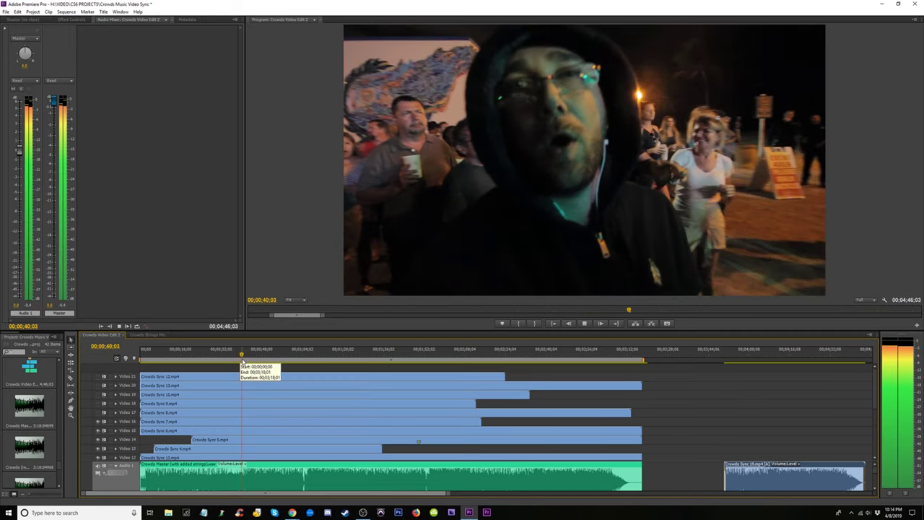
key(space)
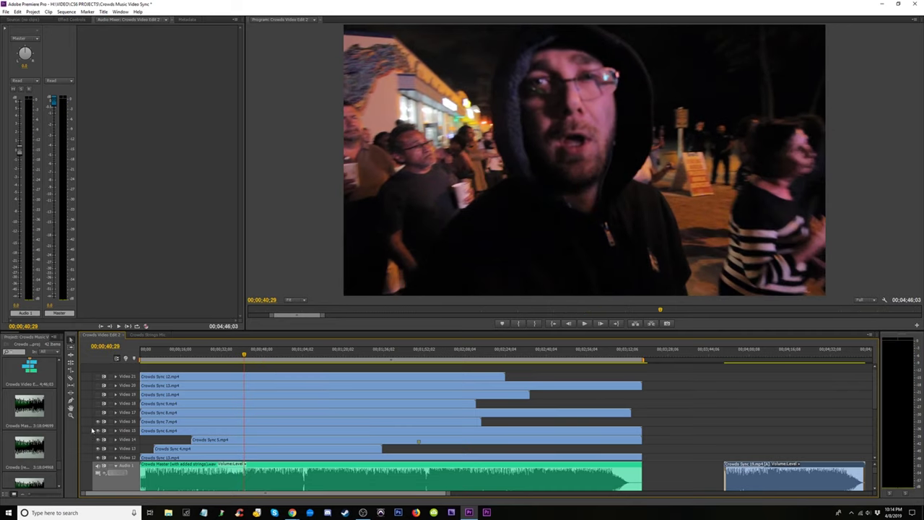
- Turn off the outputs of Video 16 and Video 15 in turn, playing the Crowds Sync 6 and Crowds Sync 5 takes beneath
click(99, 422)
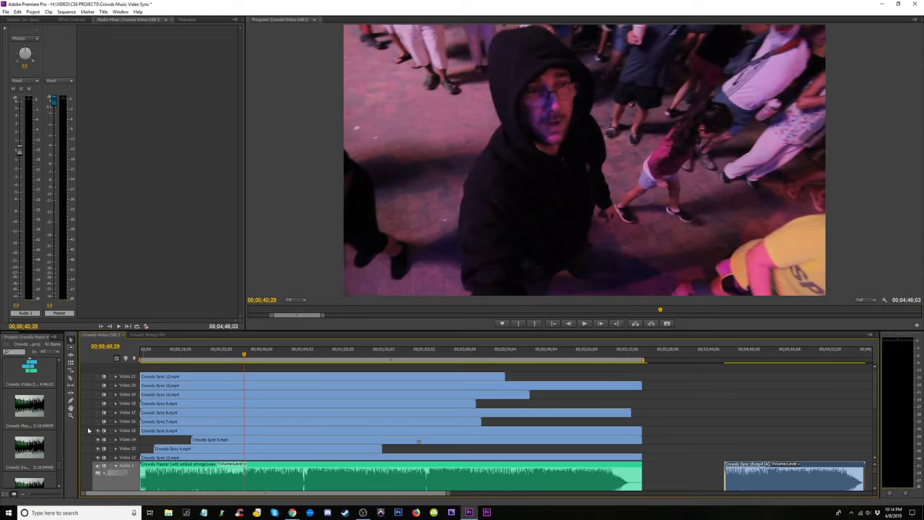
key(space)
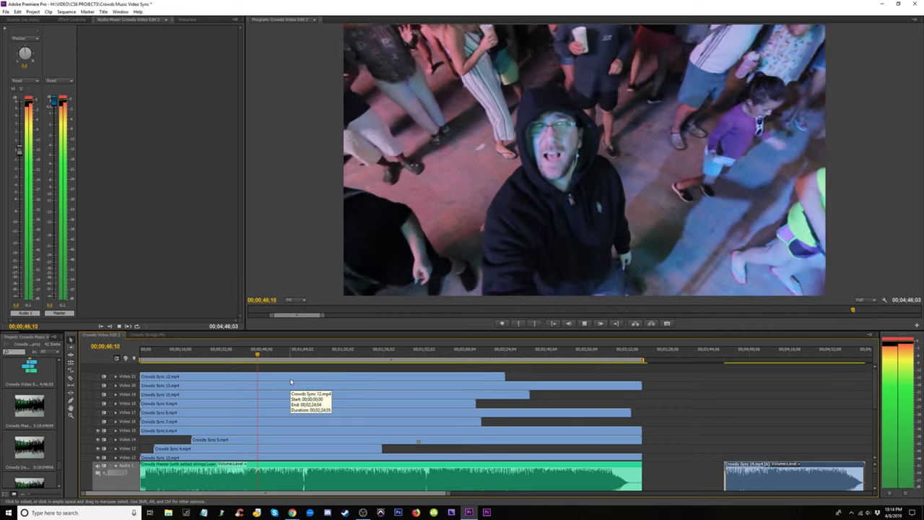
key(space)
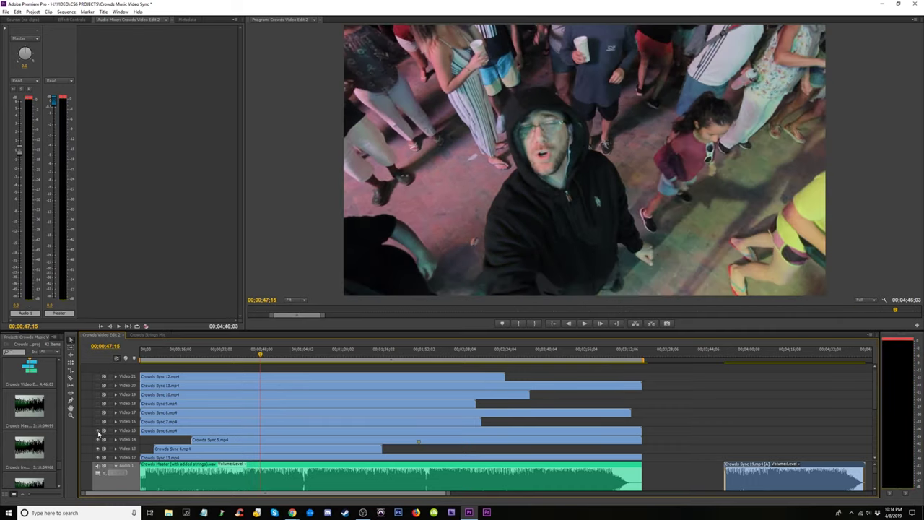
key(space)
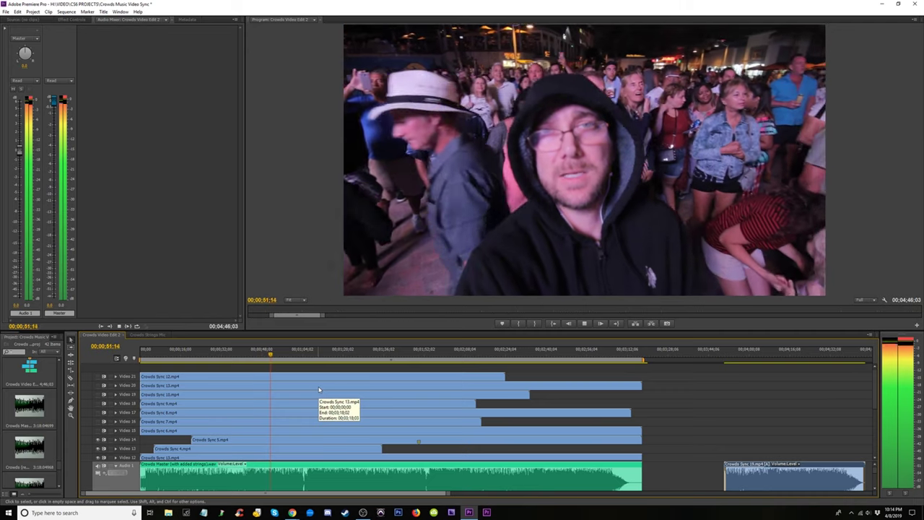
key(space)
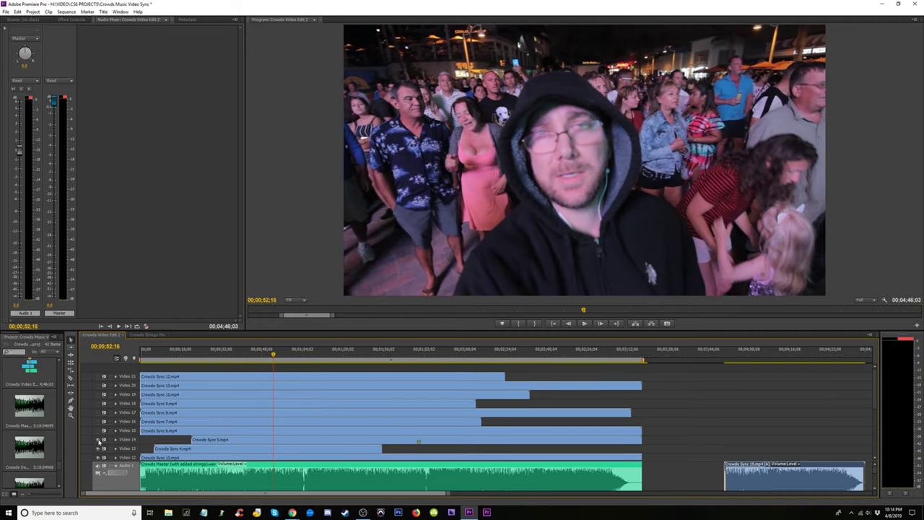
- Turn off the outputs of Video 14 and Video 13 in turn, playing the takes on Video 13 and Video 12
click(99, 440)
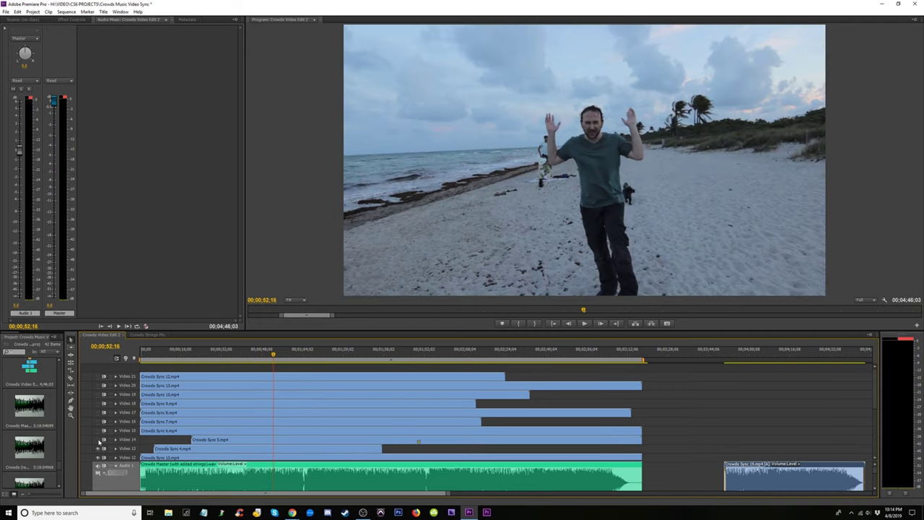
key(space)
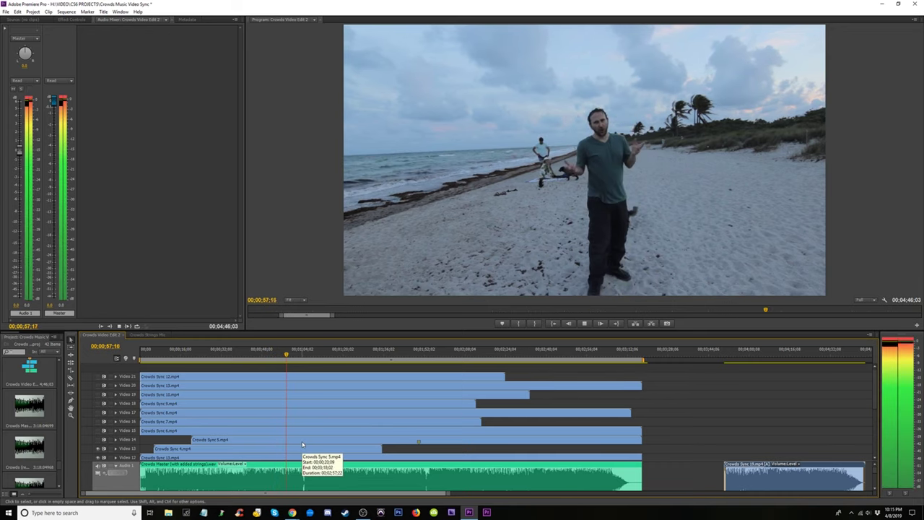
key(space)
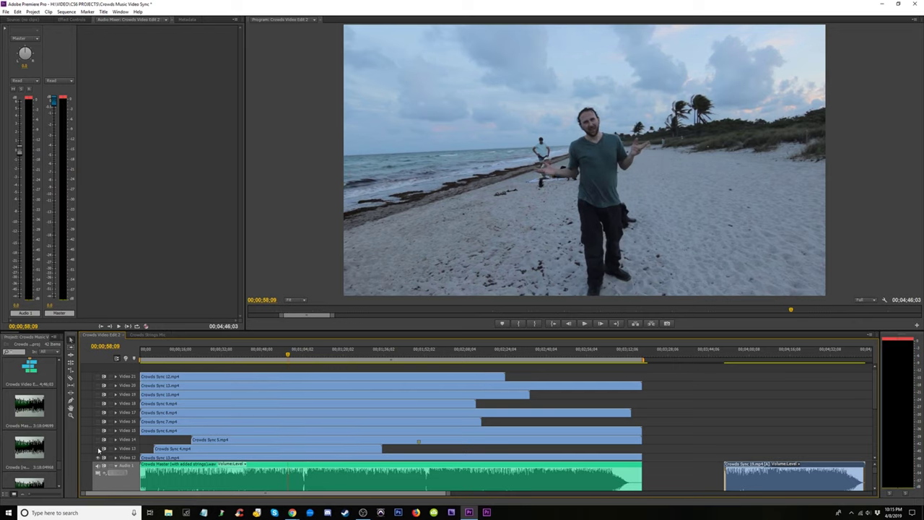
key(space)
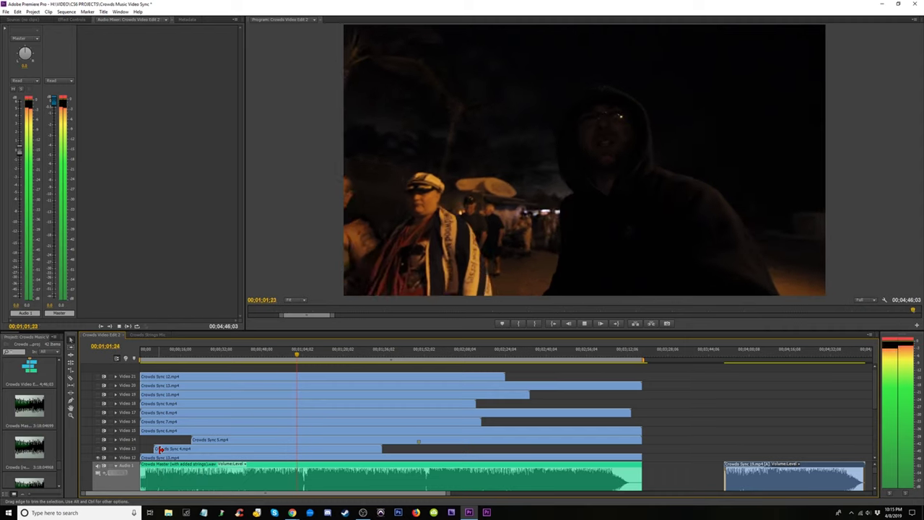
key(space)
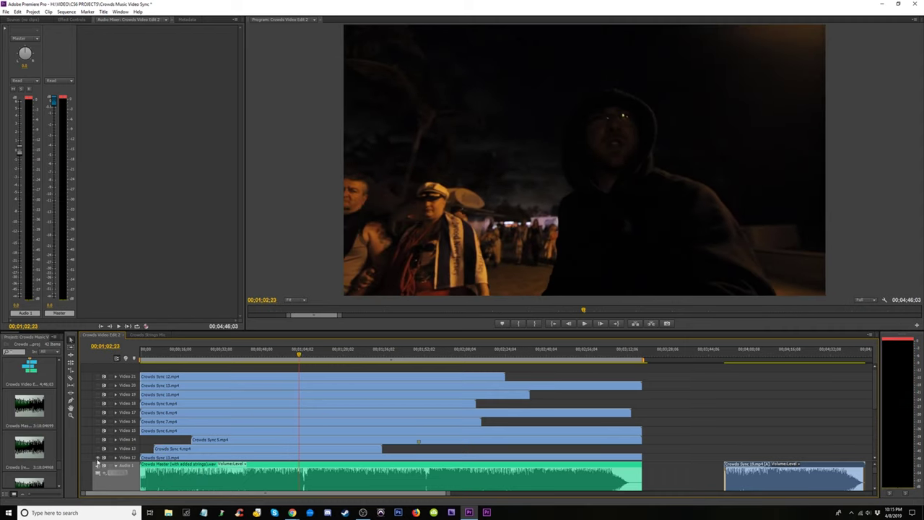
- Turn off the output of Video 12 and play the Crowds Sync 12 take on Video 11, skipping ahead to around 00;01;27
scroll(352, 396, down, 5)
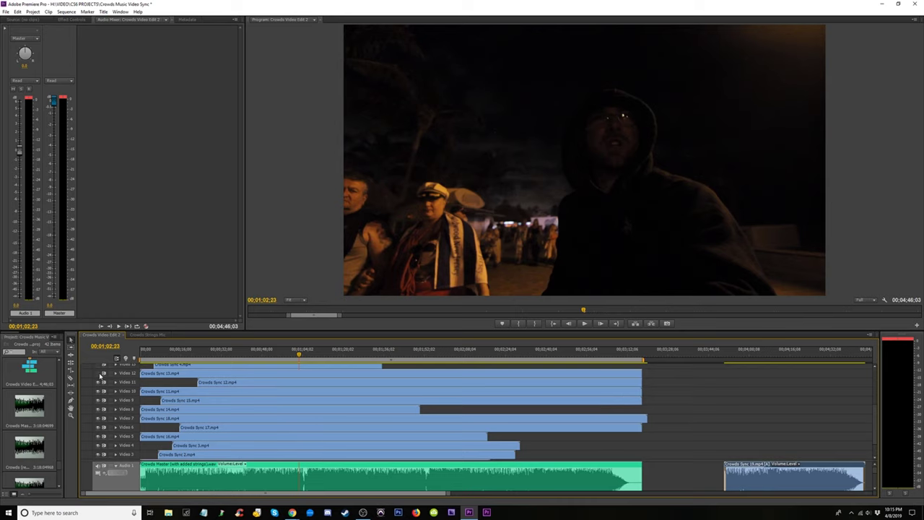
key(space)
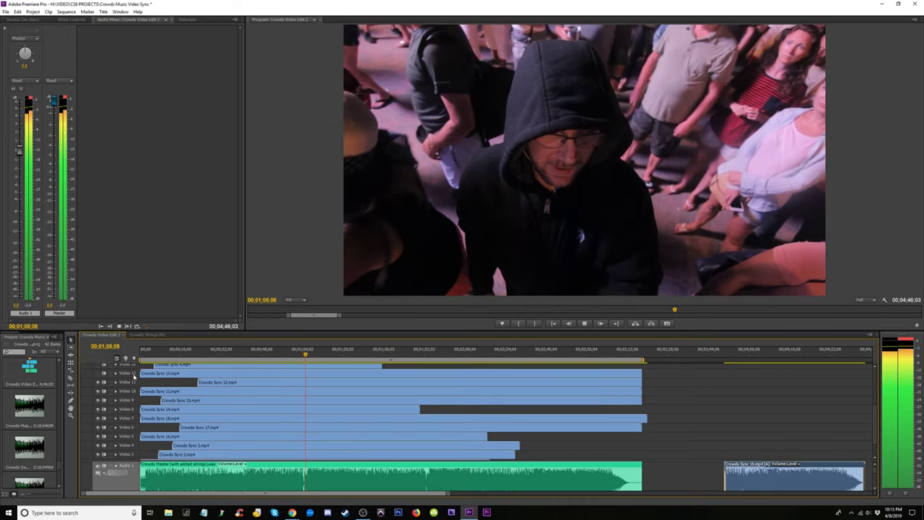
click(357, 352)
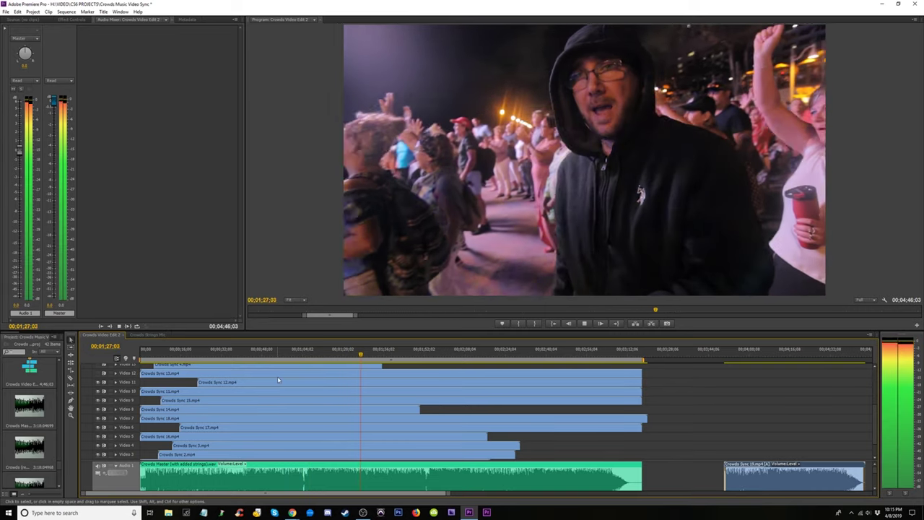
key(space)
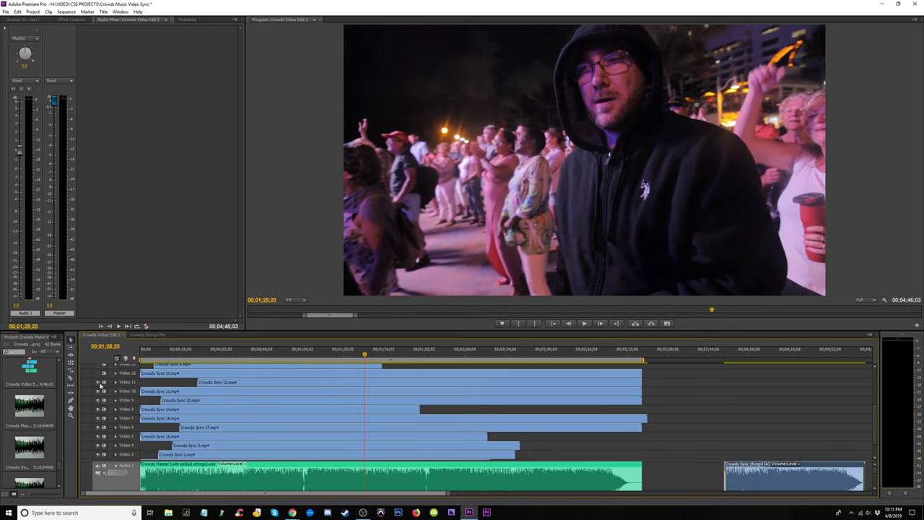
- Turn off the outputs of Video 11 and Video 10 in turn, playing the takes on Video 10 and Video 9
key(space)
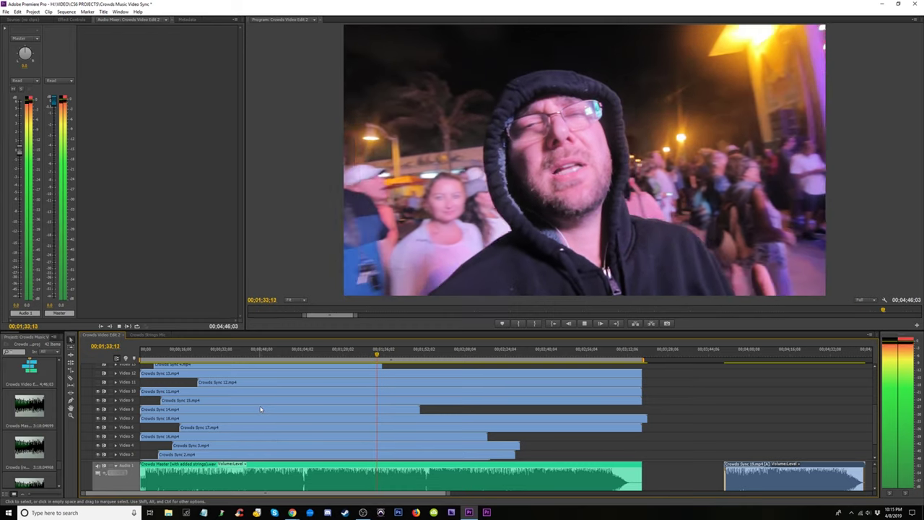
key(space)
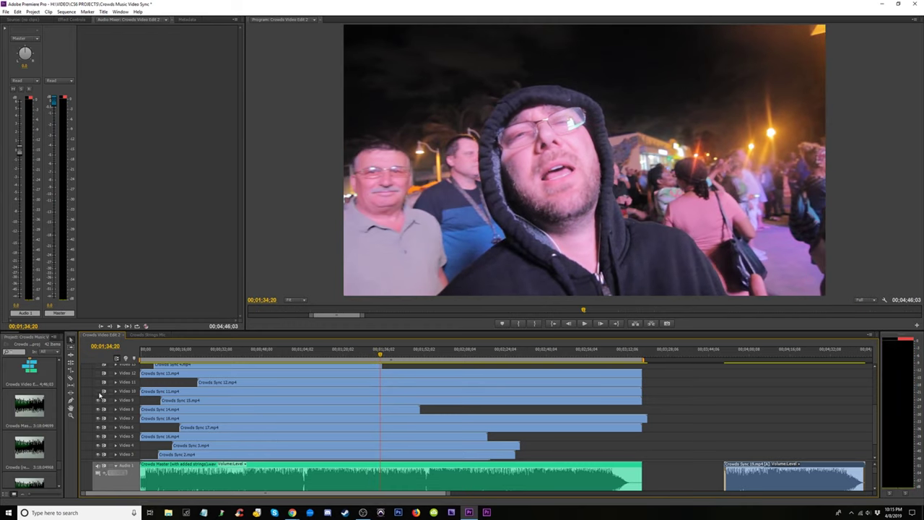
key(space)
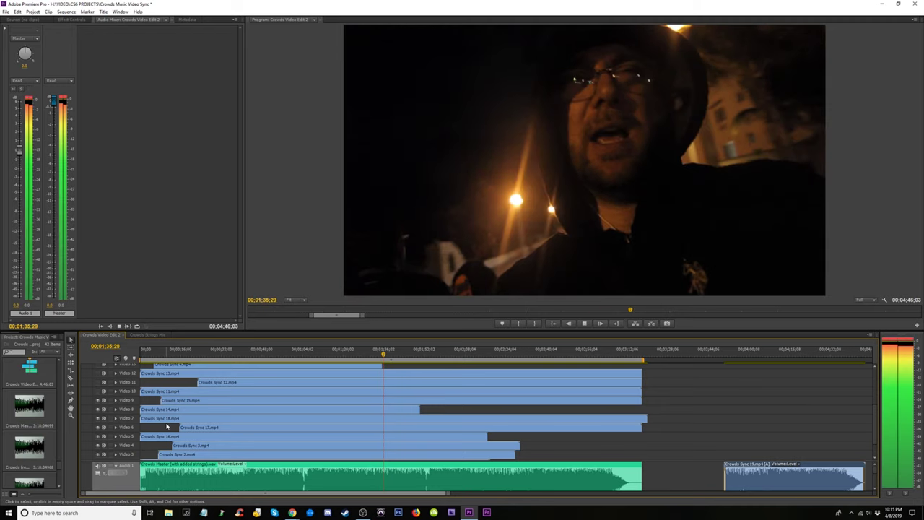
key(space)
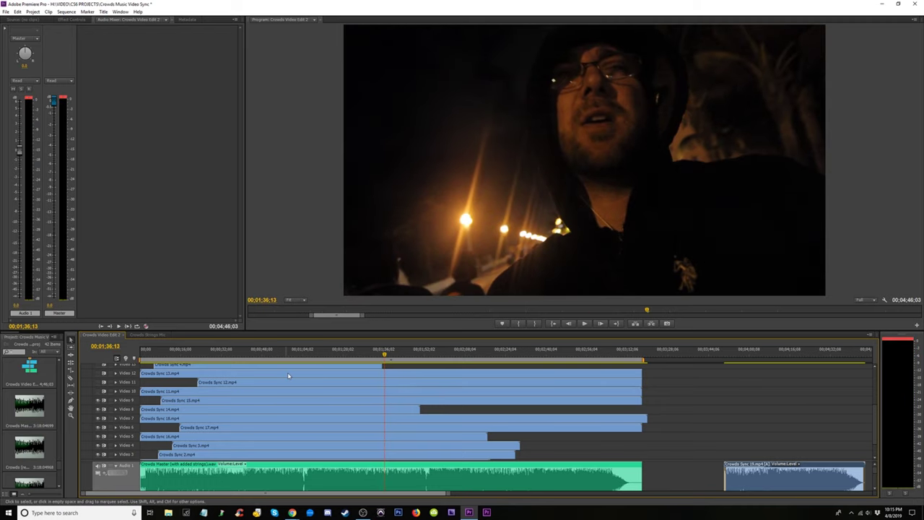
key(ctrl+s)
- Turn off the output of Video 9 and play the Crowds Sync 14 take on Video 8 around 00;01;18 and 00;00;44
click(98, 401)
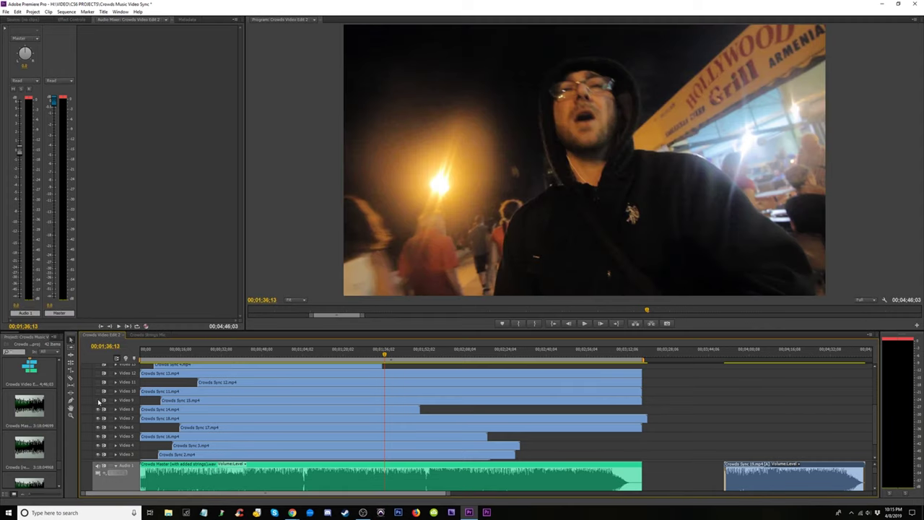
click(339, 357)
key(space)
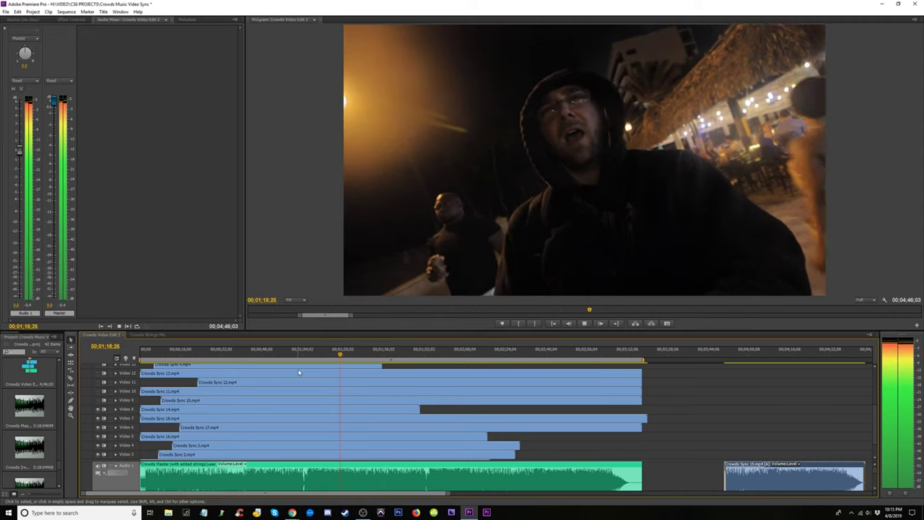
click(249, 354)
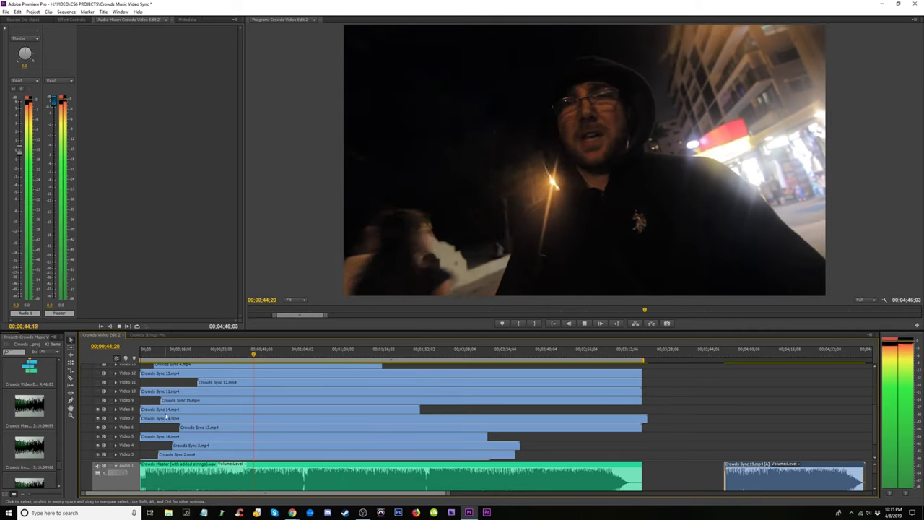
key(space)
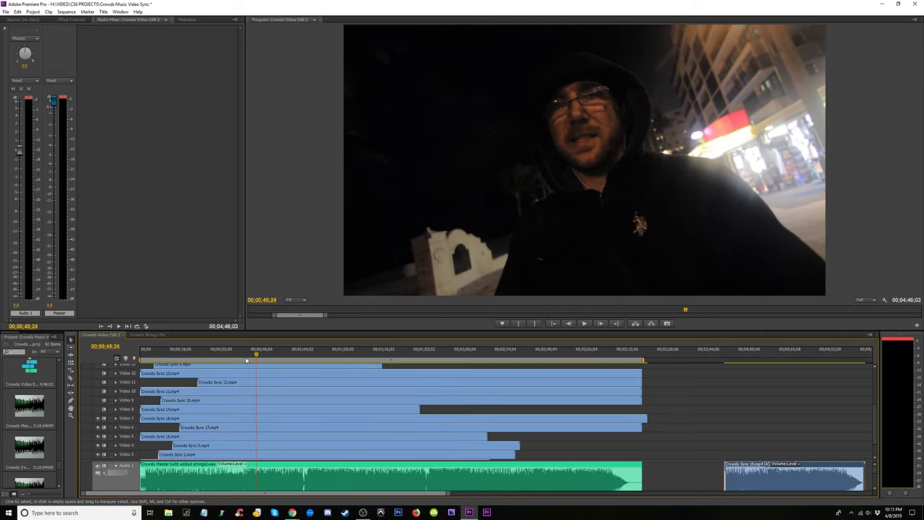
- Turn off the output of Video 8 and play the Crowds Sync 18 take on Video 7 from 00;00;57;27
drag(246, 356, 291, 355)
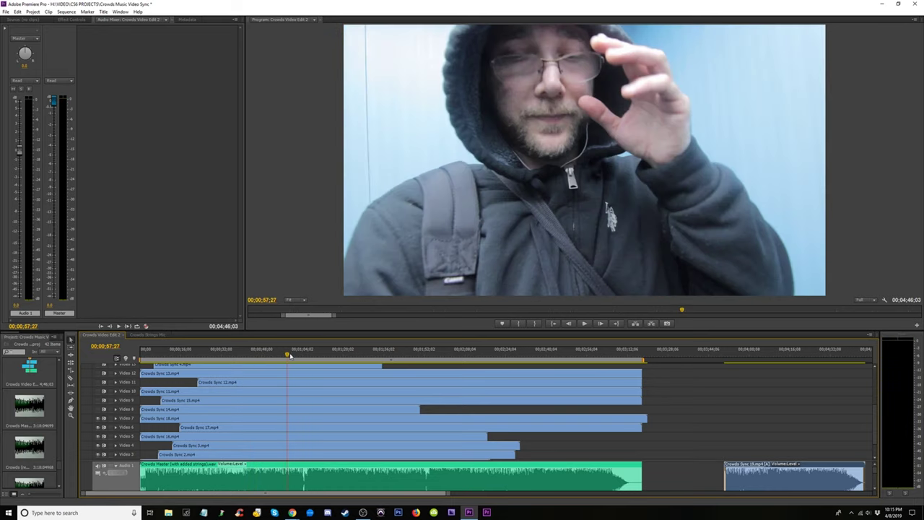
key(space)
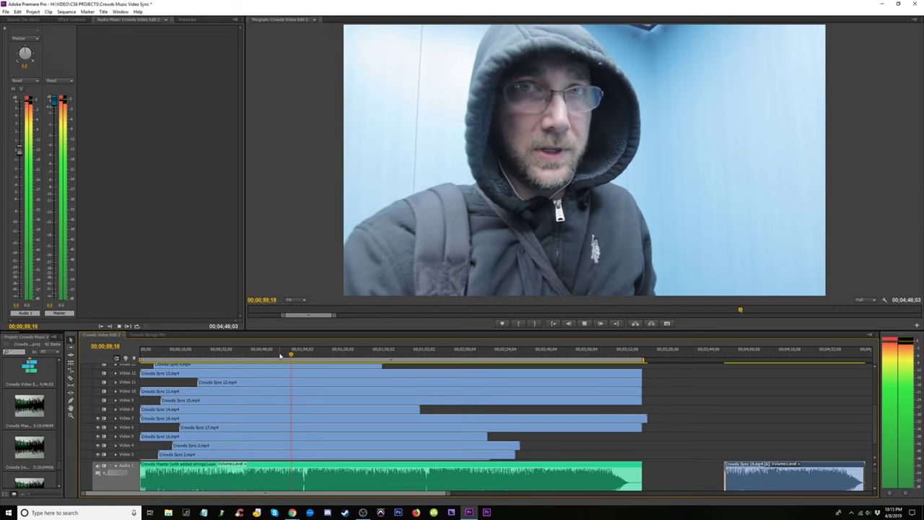
key(space)
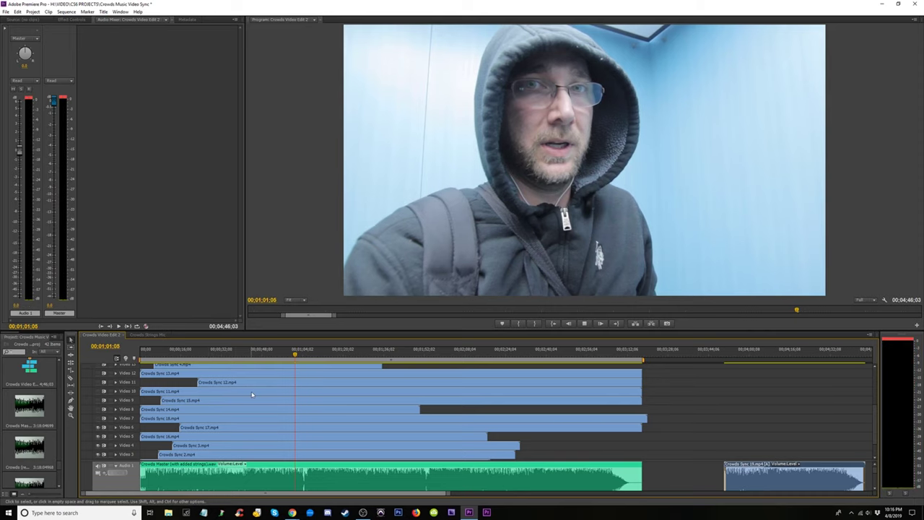
- Turn off the output of Video 7 and play the Crowds Sync 17 take on Video 6, checking around 00;02;14 and 00;00;44
key(space)
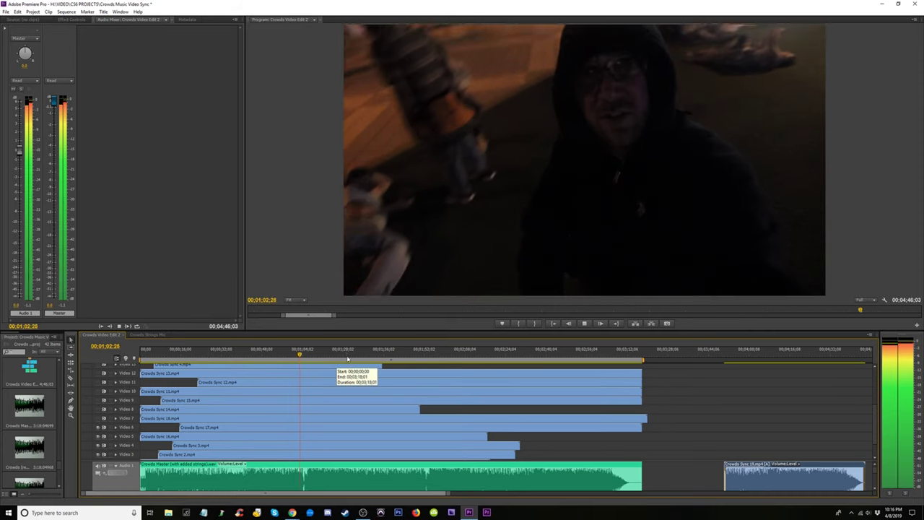
click(377, 353)
click(483, 352)
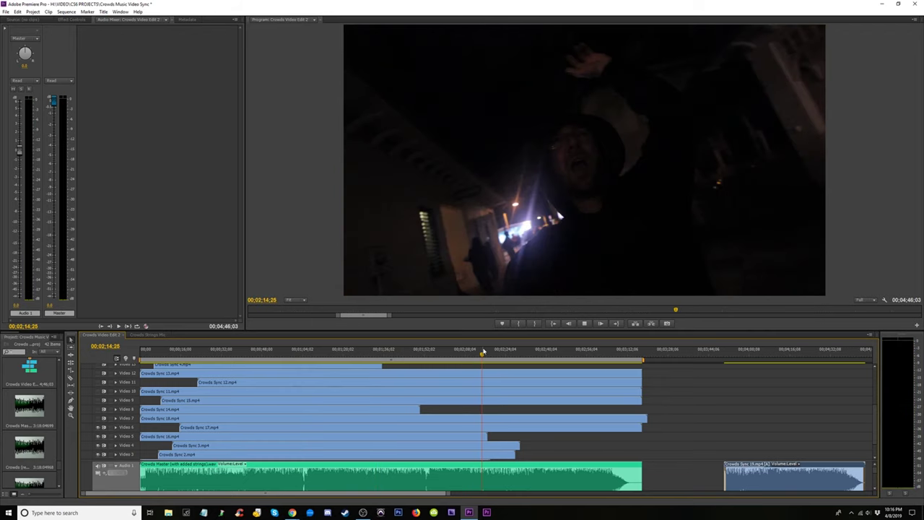
click(252, 353)
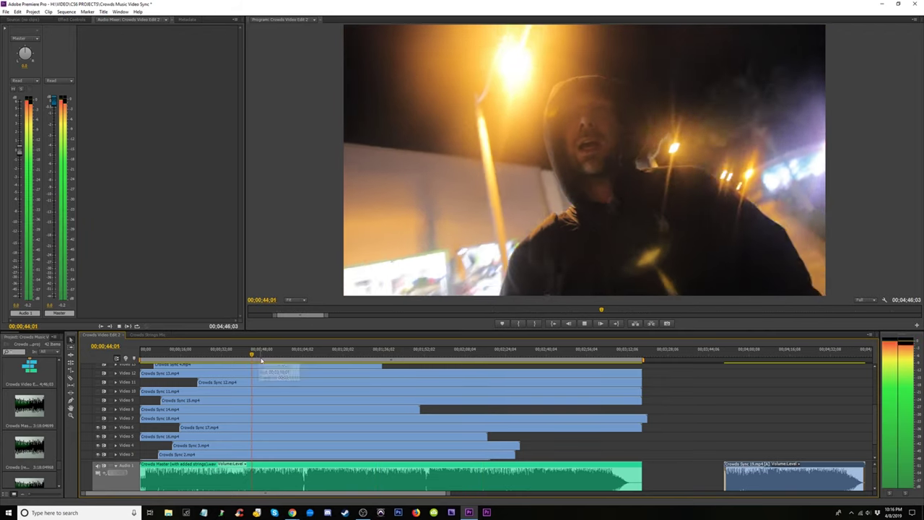
key(space)
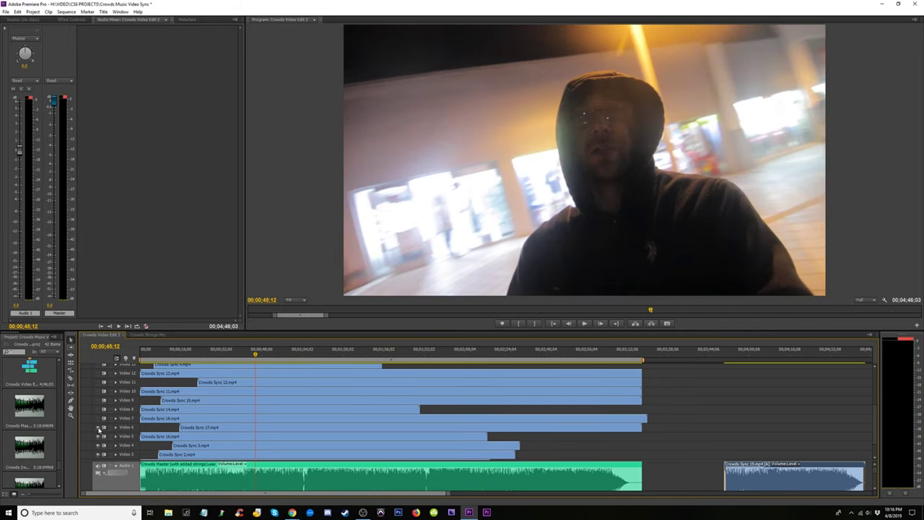
- Turn off the outputs of Video 6, Video 5 and Video 4 in turn, playing the Crowds Sync 16, 3 and 2 takes beneath
key(space)
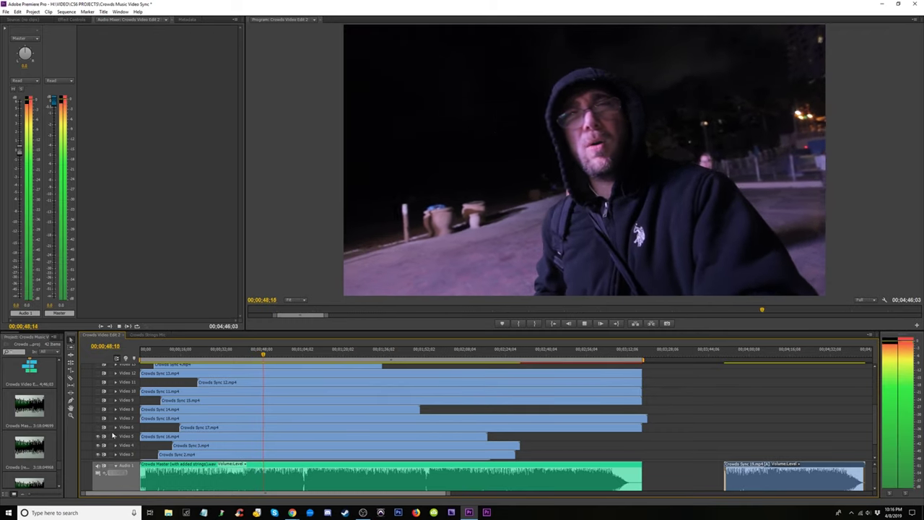
key(space)
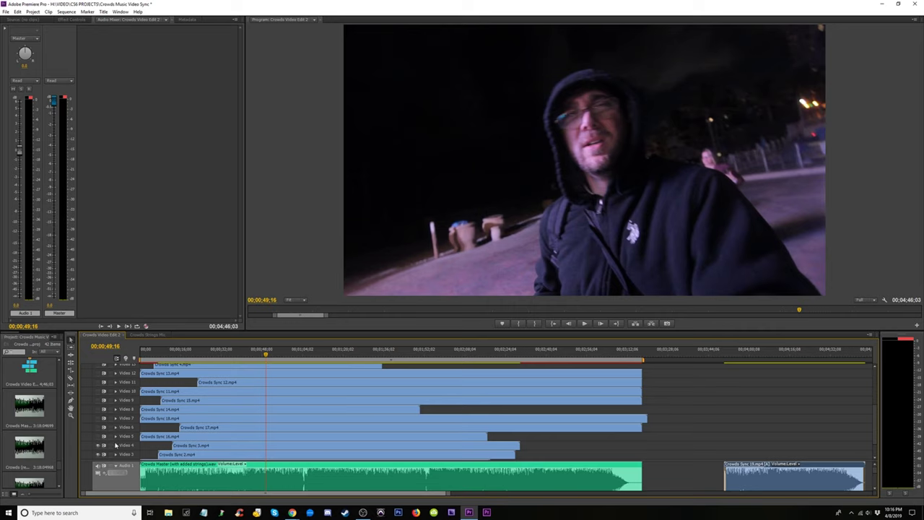
key(space)
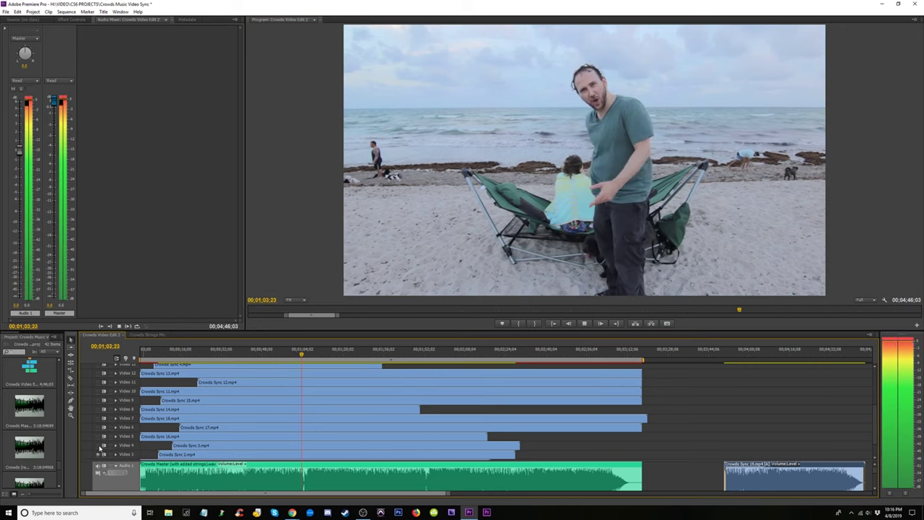
key(space)
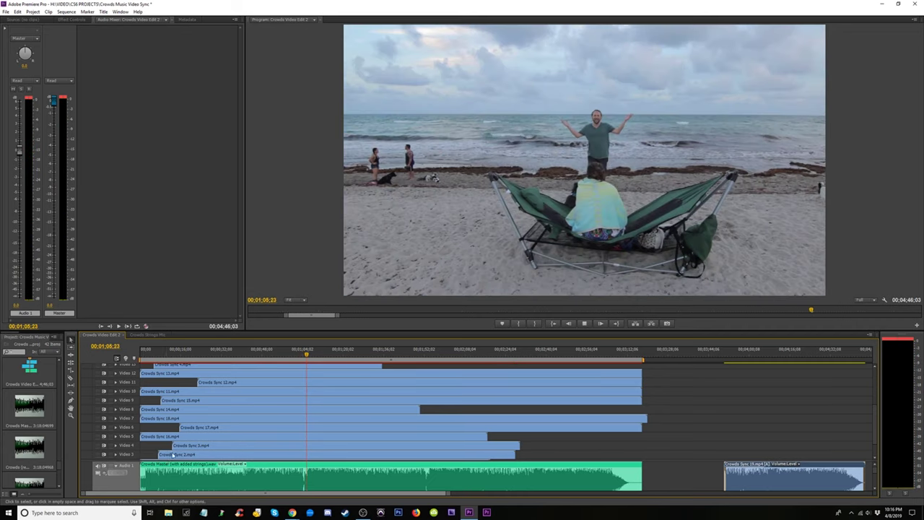
- Turn off the outputs of Video 3 and Video 2 in turn, playing the Video 2 take partly full screen and the Video 1 take beneath
key(space)
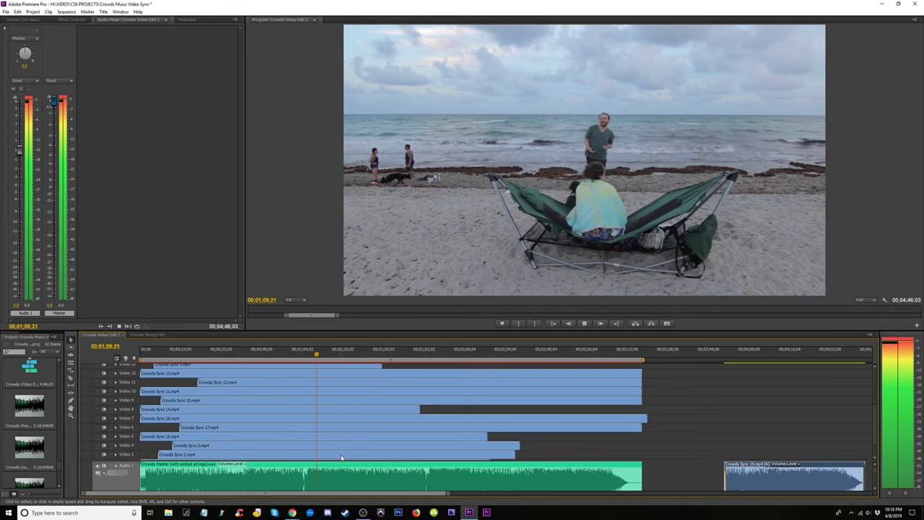
key(ctrl+grave)
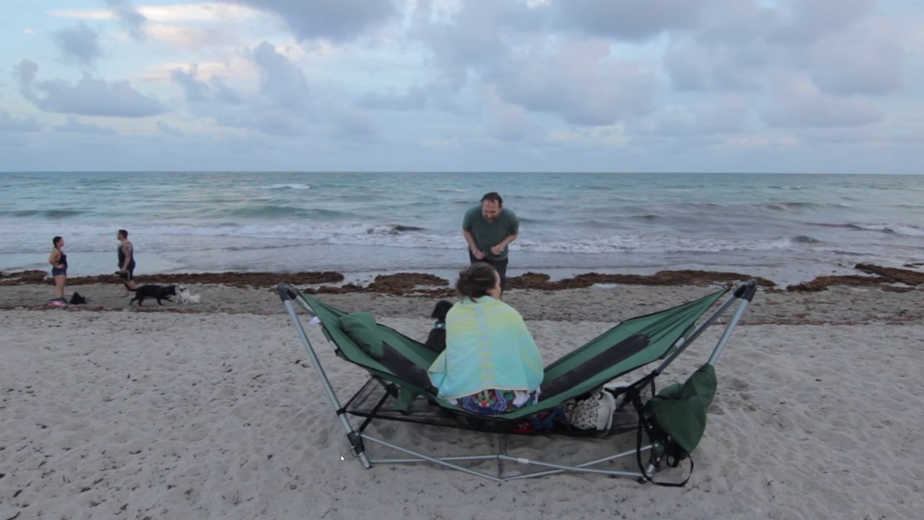
key(ctrl+grave)
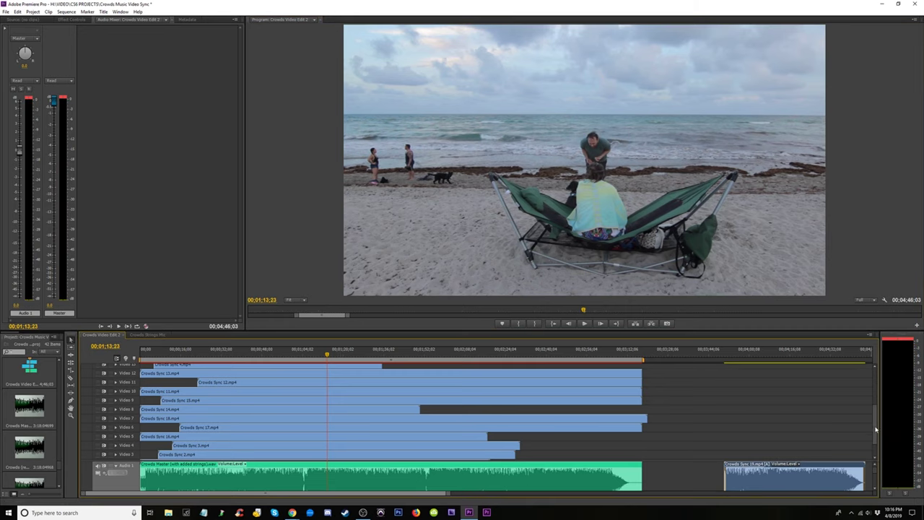
scroll(874, 432, down, 1)
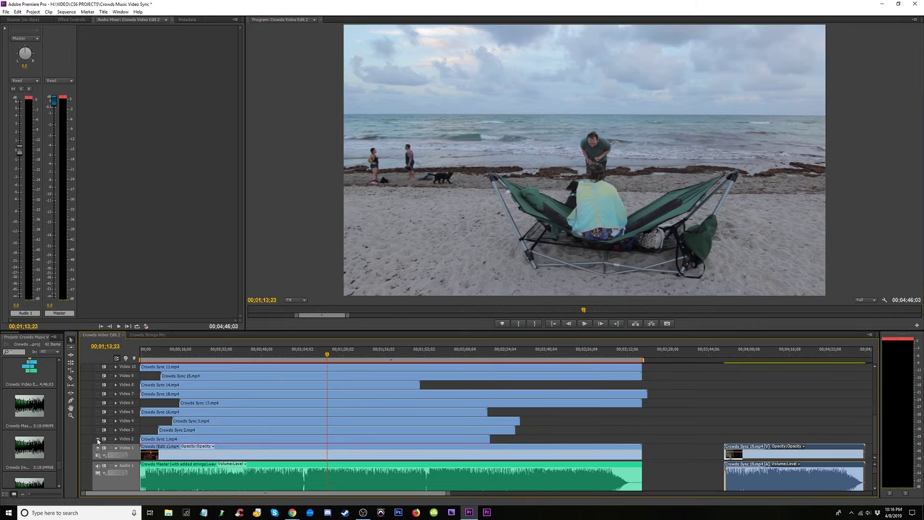
key(space)
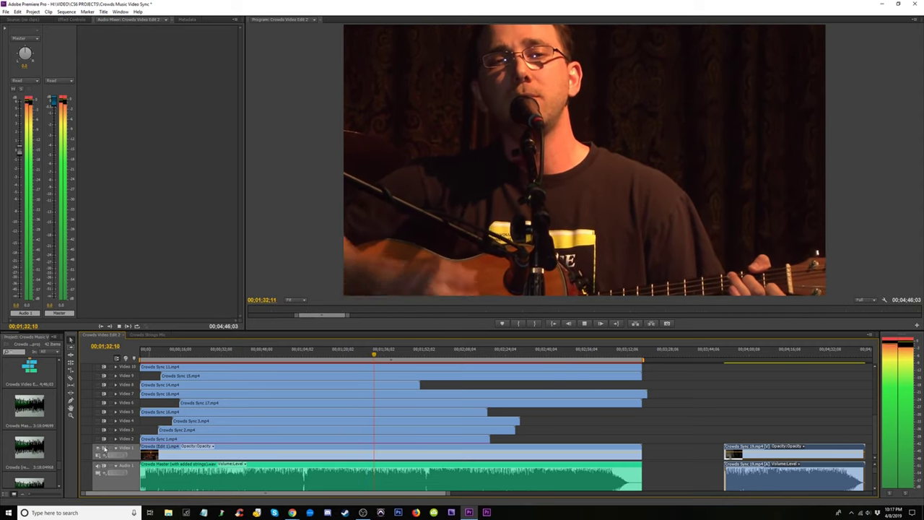
- Turn the outputs of Video 2 through Video 8 back on one after another while the sequence plays
click(100, 441)
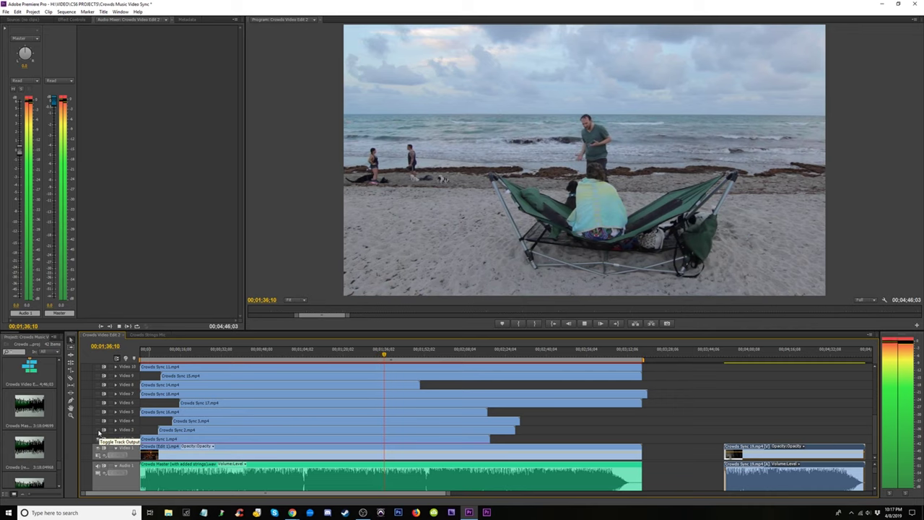
click(100, 432)
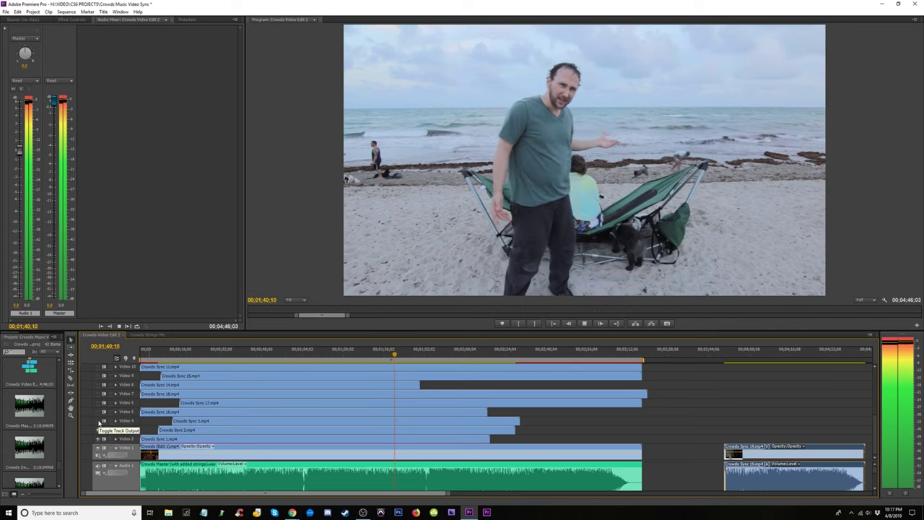
click(99, 421)
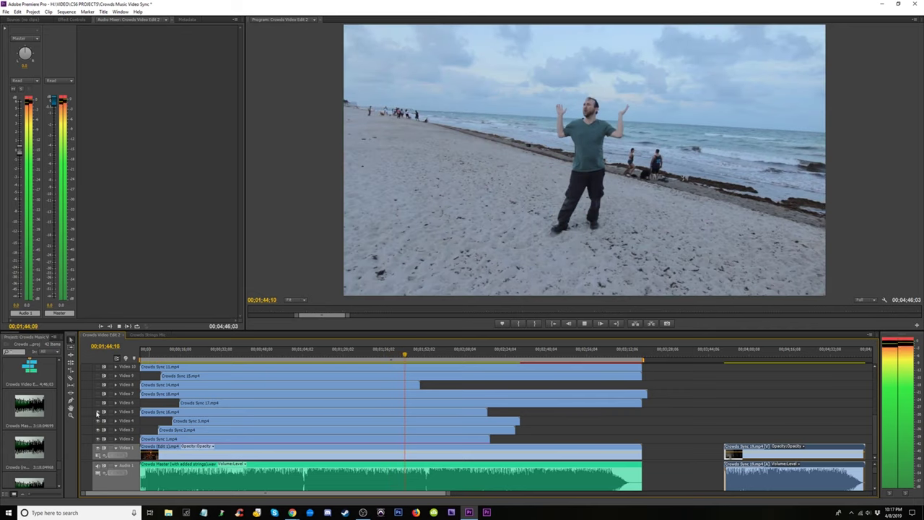
click(99, 403)
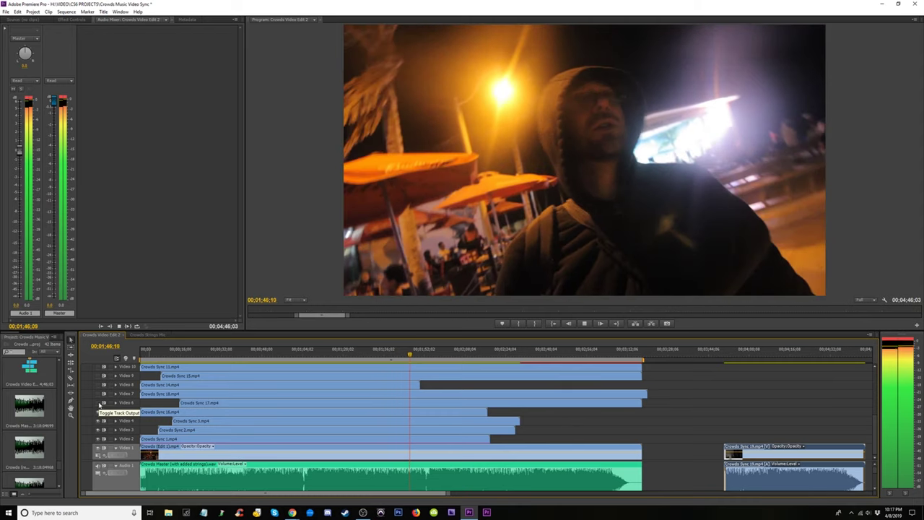
click(100, 396)
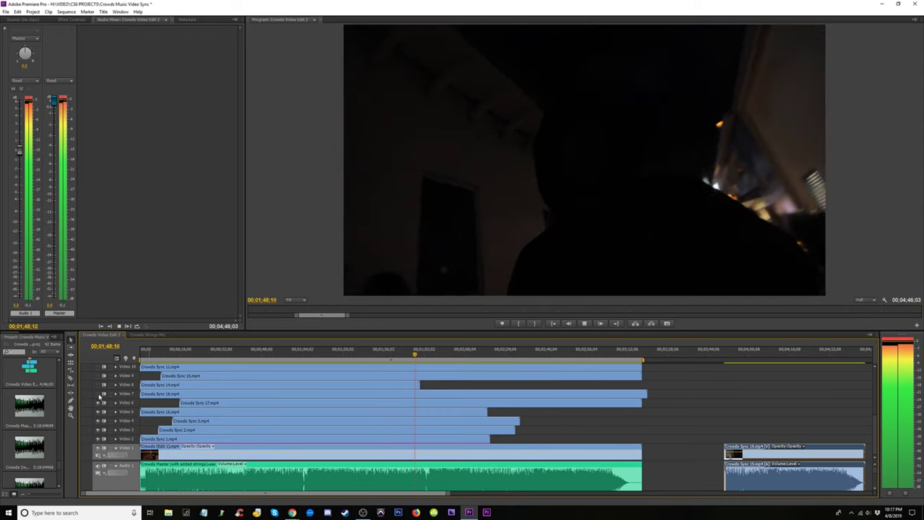
click(99, 389)
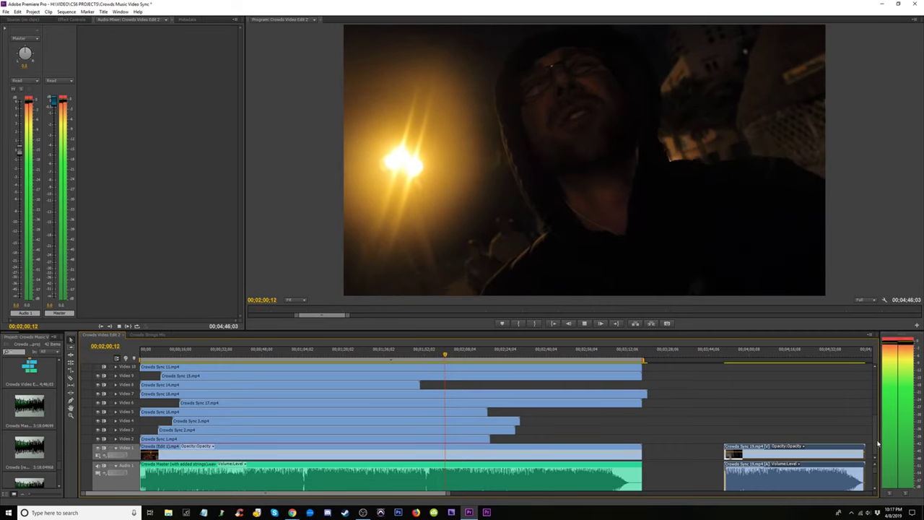
- Turn the outputs of the tracks from Video 9 up to Video 19 back on, playing the takes from 00;00;52;00
scroll(532, 401, up, 5)
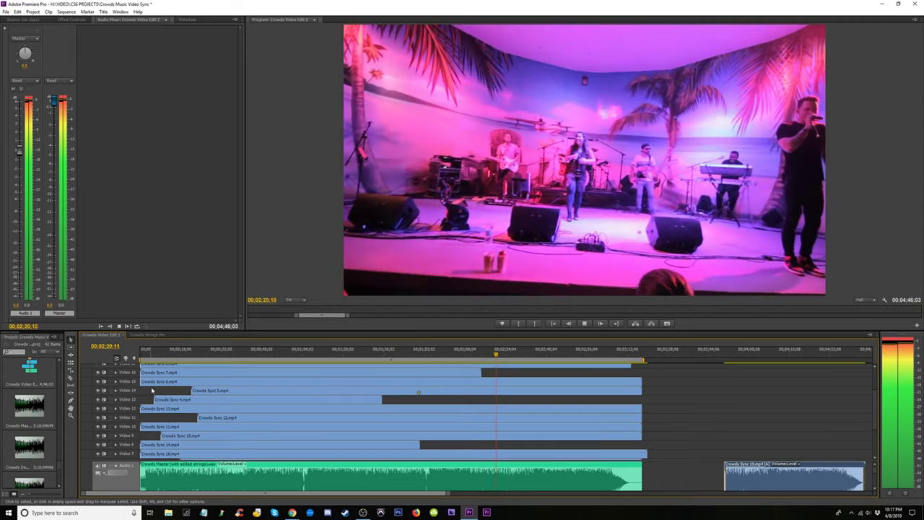
click(271, 356)
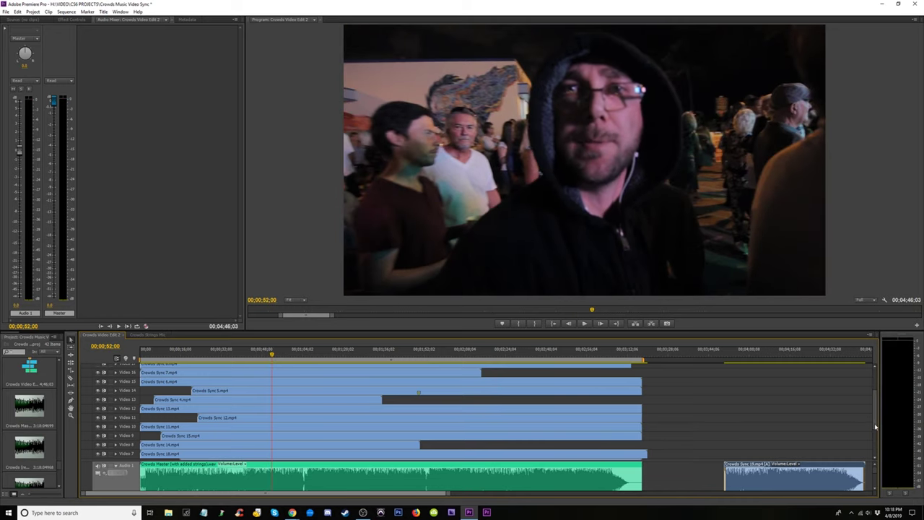
drag(875, 427, 852, 398)
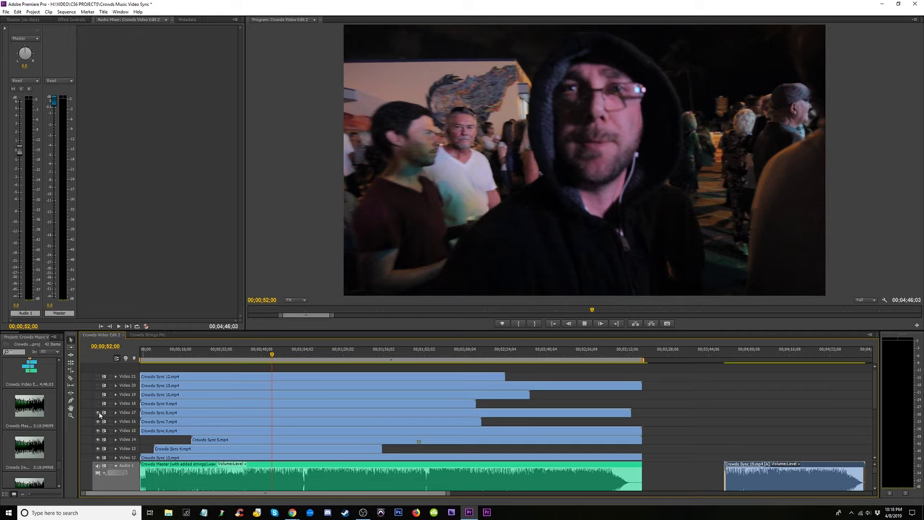
key(space)
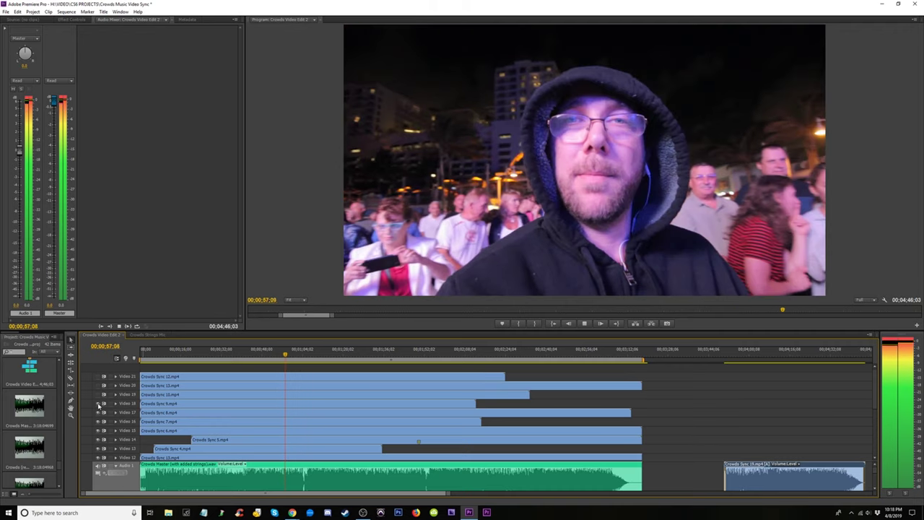
key(space)
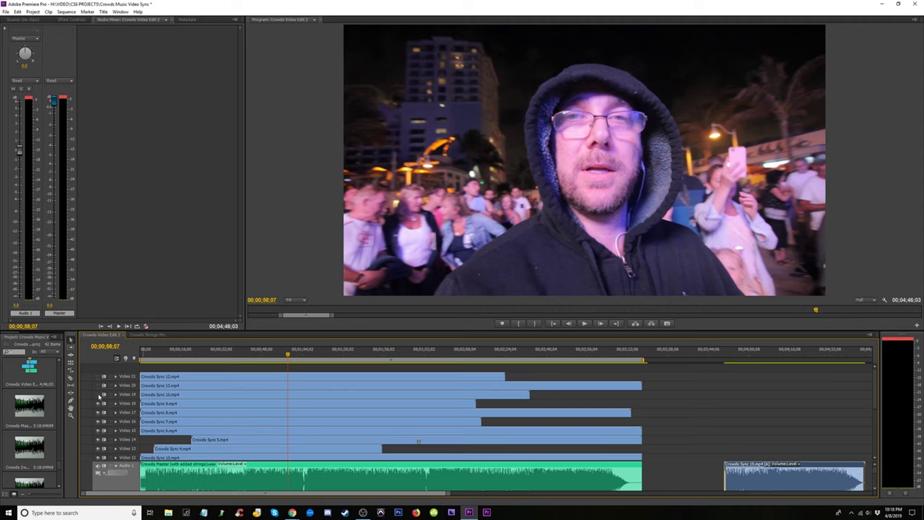
key(space)
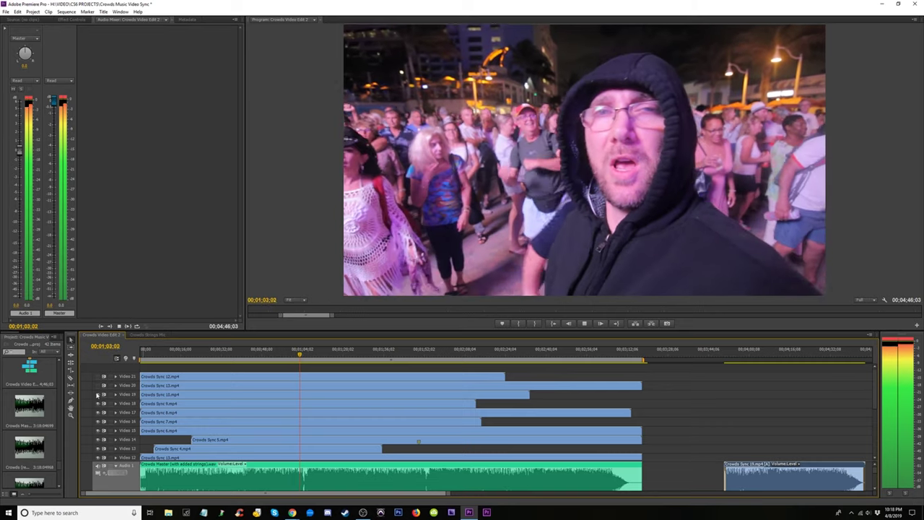
key(space)
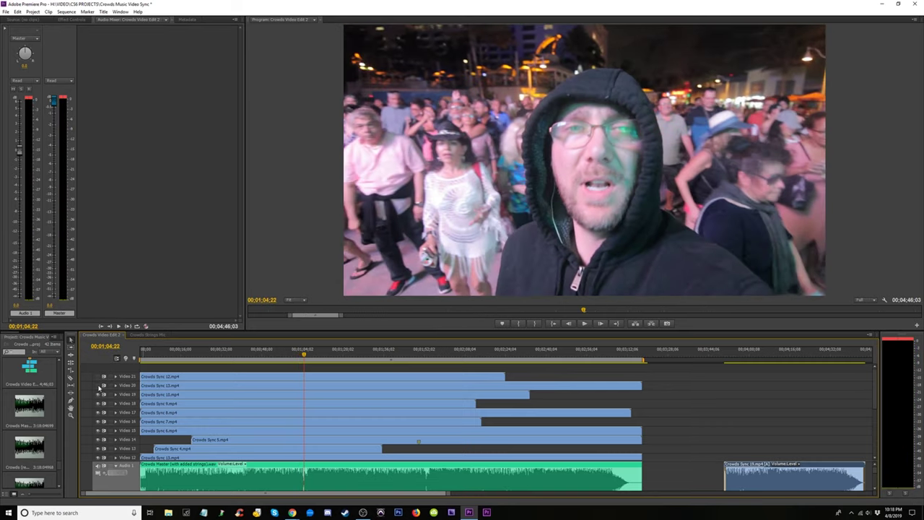
- Turn the outputs of Video 20 and Video 21 back on while briefly playing their takes
click(99, 387)
key(space)
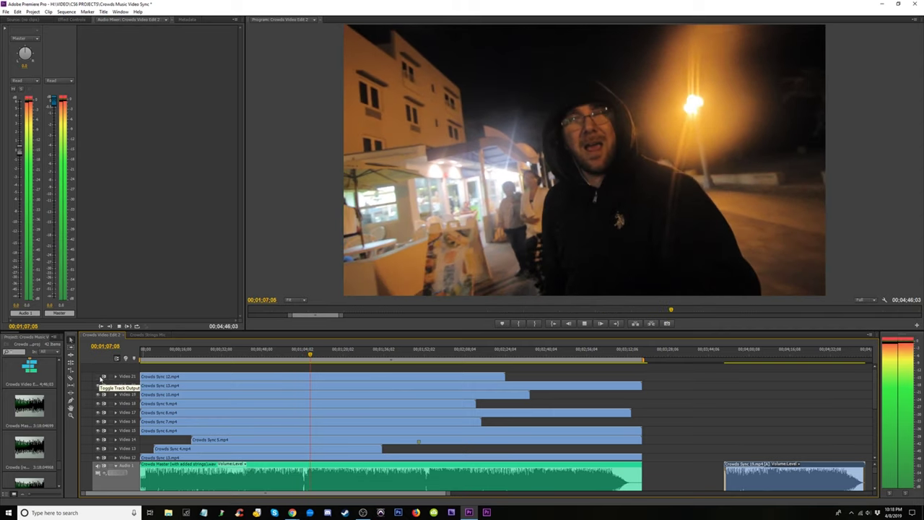
click(99, 377)
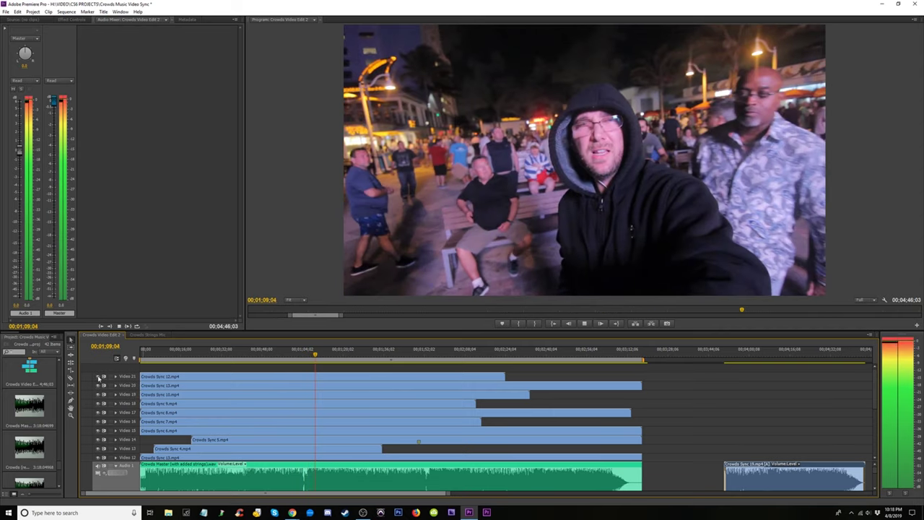
key(space)
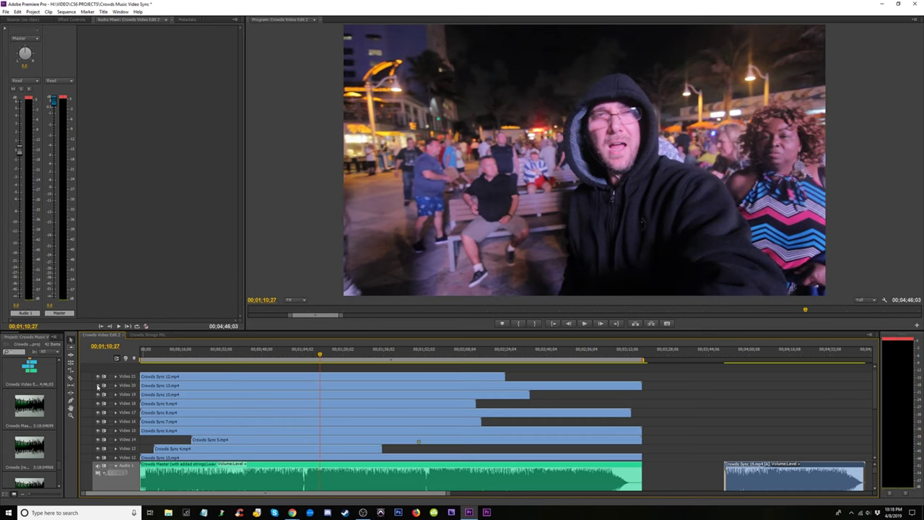
- Examine the layered takes and the master song's waveform closely around 00;01;04;07
drag(874, 392, 876, 412)
key(minus)
key(minus)
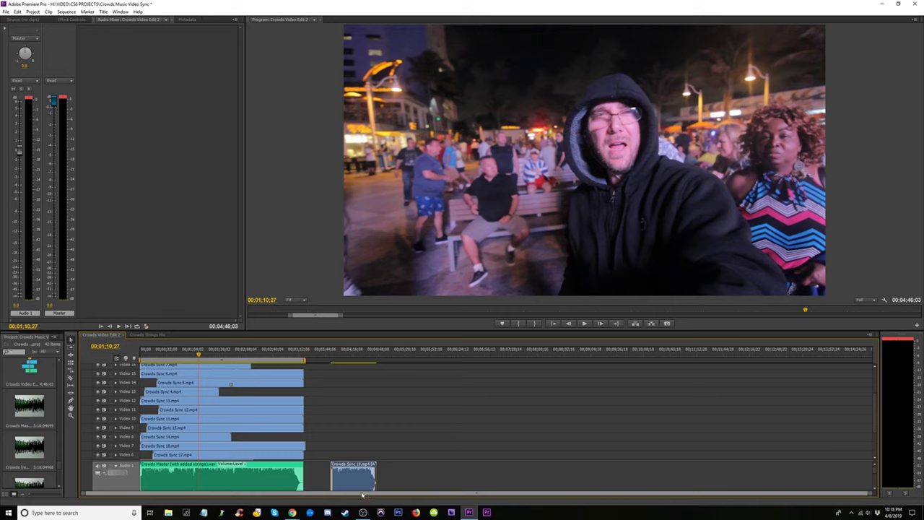
key(=)
key(=)
key(=)
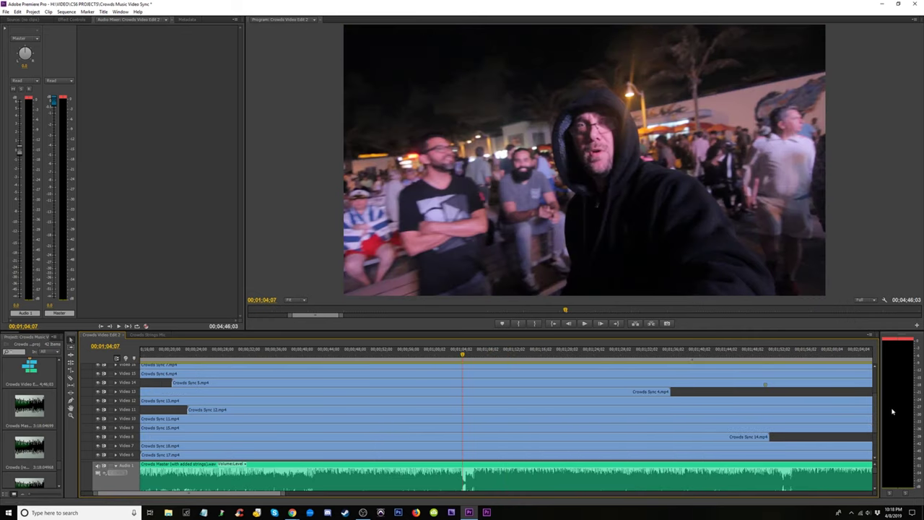
scroll(876, 410, down, 3)
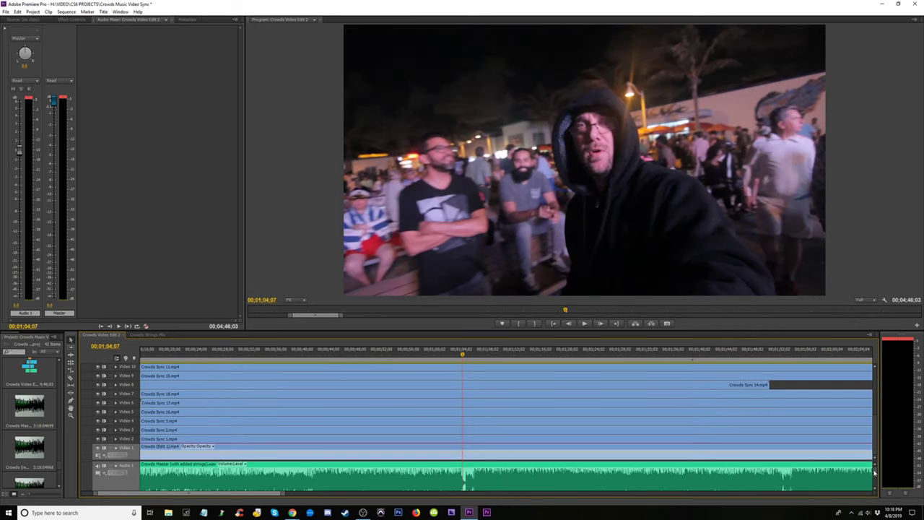
scroll(875, 477, down, 2)
key(=)
key(=)
key(=)
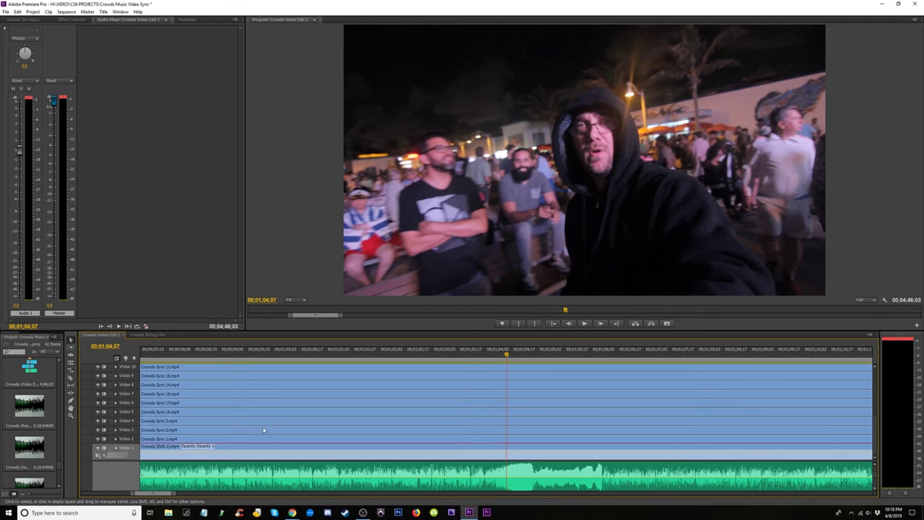
- Enlarge the audio track area of the timeline and inspect the master song's quiet passage in its waveform
drag(131, 448, 132, 445)
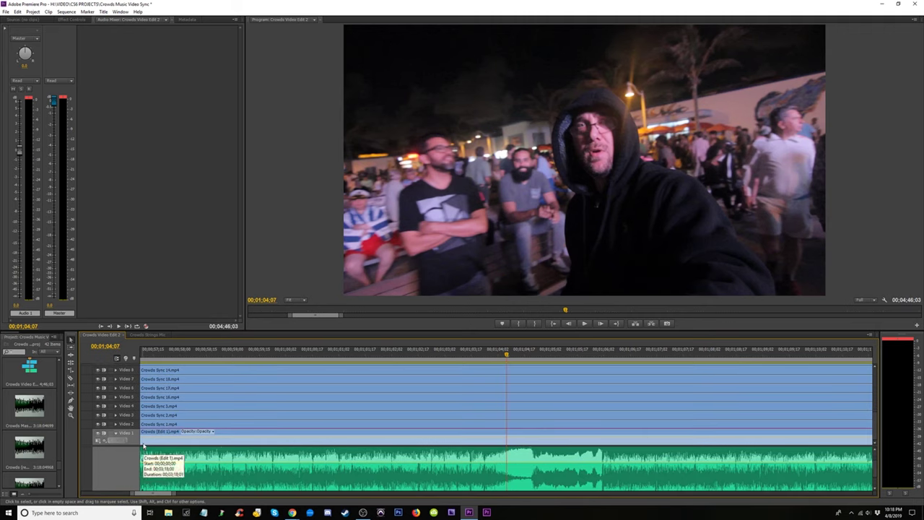
key(minus)
key(minus)
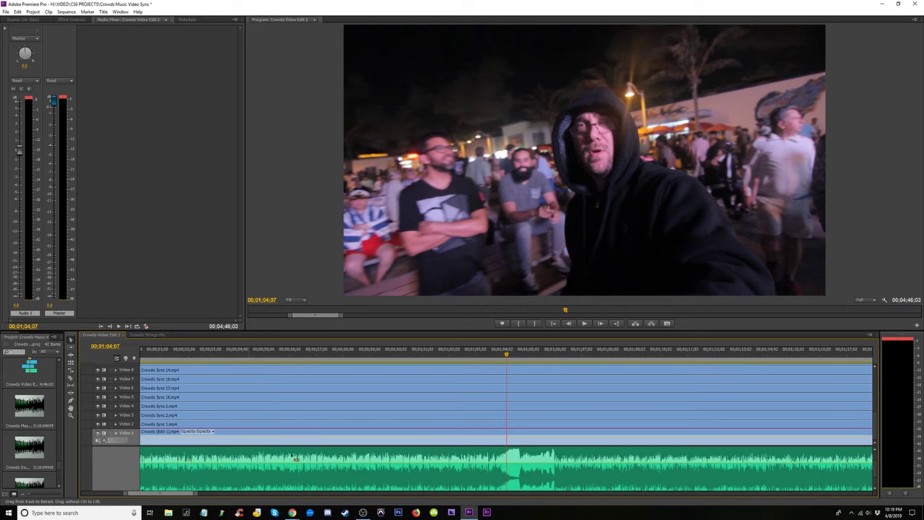
scroll(869, 462, up, 2)
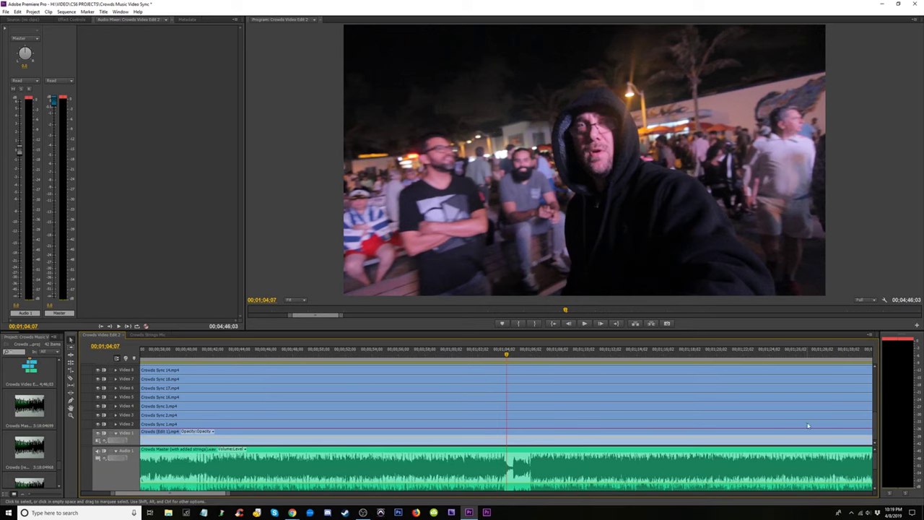
scroll(872, 438, down, 1)
key(equal)
key(equal)
key(equal)
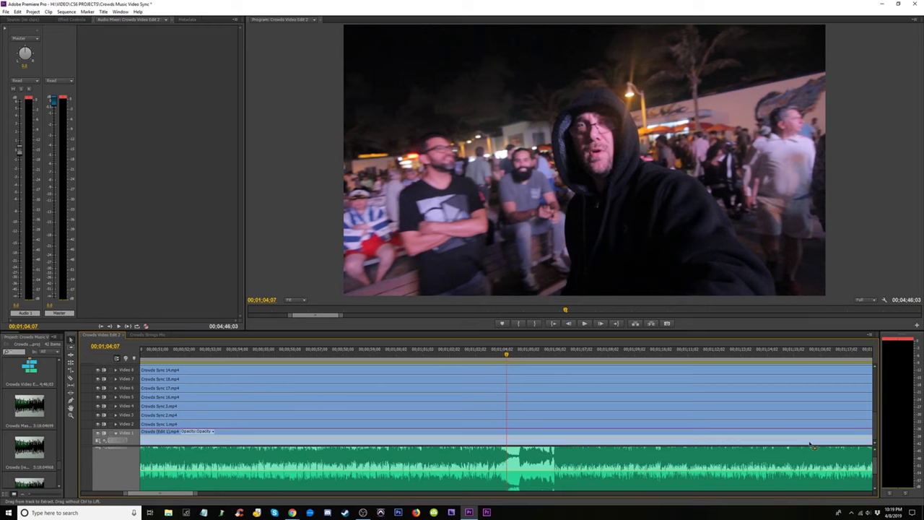
- Inspect the master waveform at 00;01;05;26, then return to the full sequence with the playhead at 00;00;39;07
click(679, 355)
key(equal)
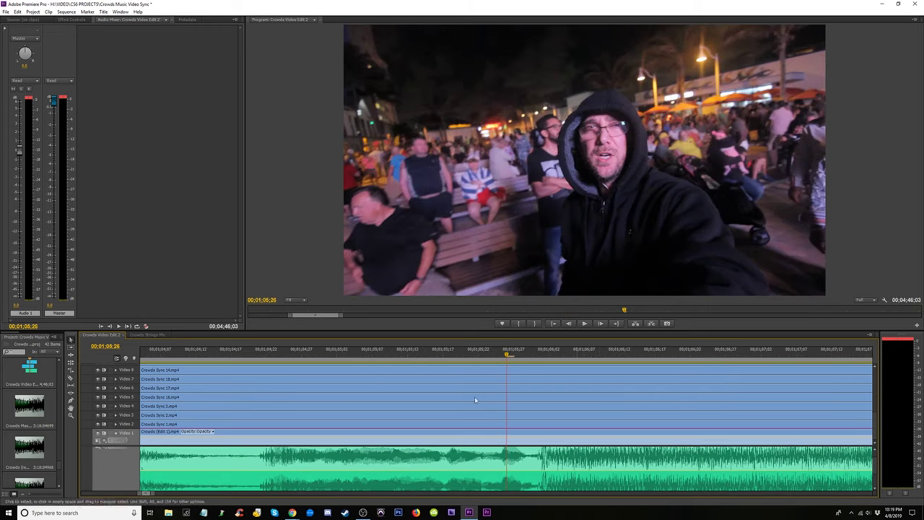
key(minus)
key(minus)
key(minus)
key(minus)
key(minus)
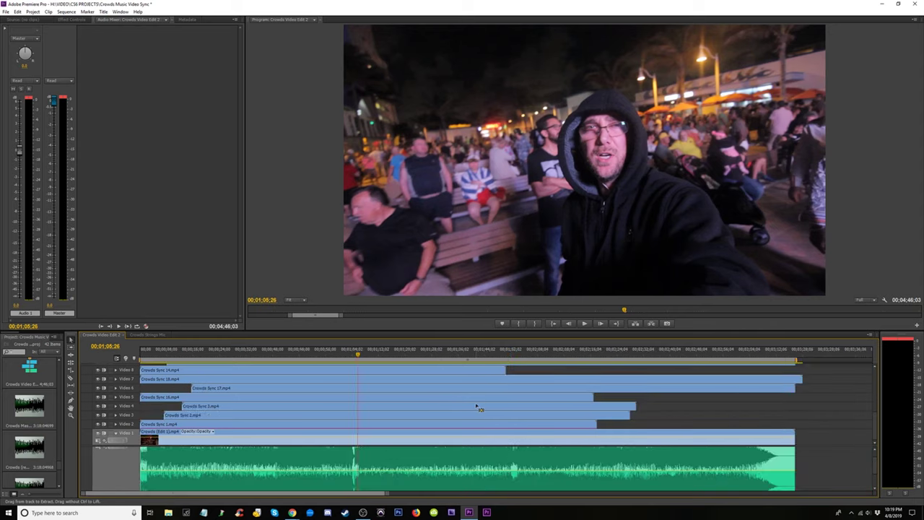
click(205, 353)
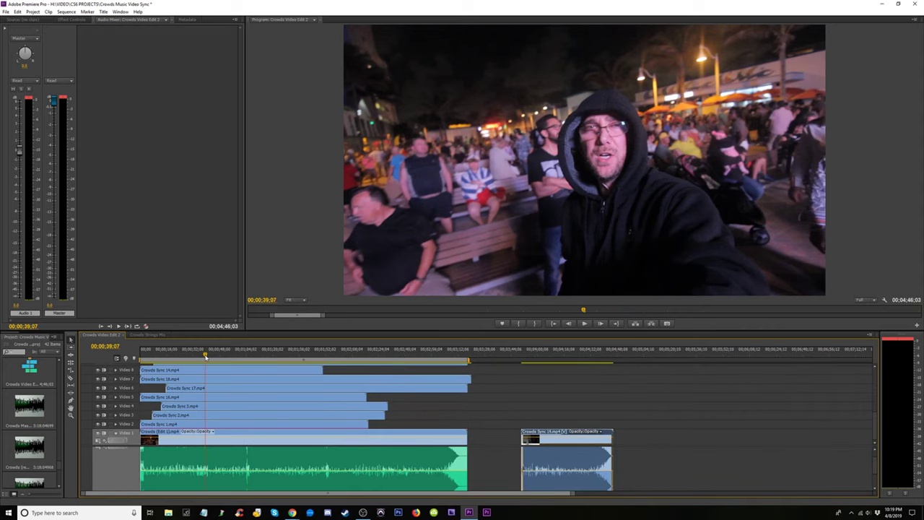
- Try to launch PluralEyes 4 from the system search
click(96, 513)
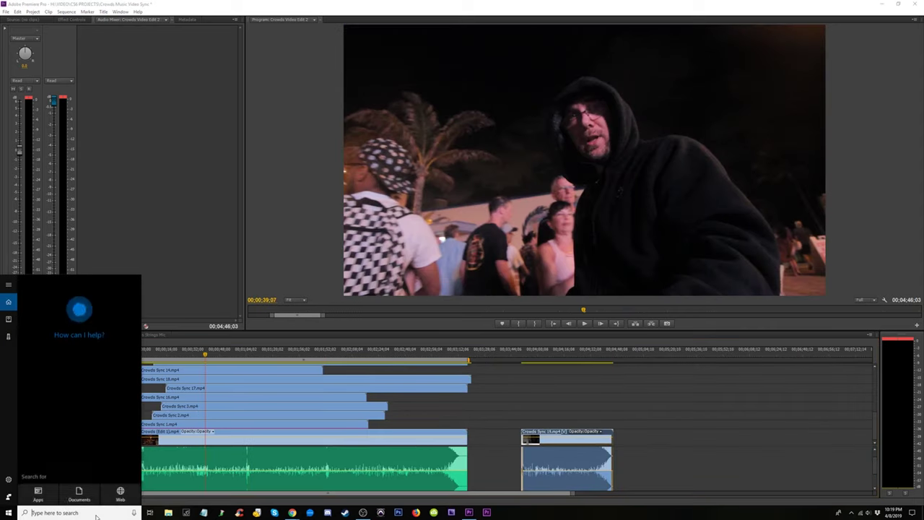
text(plur)
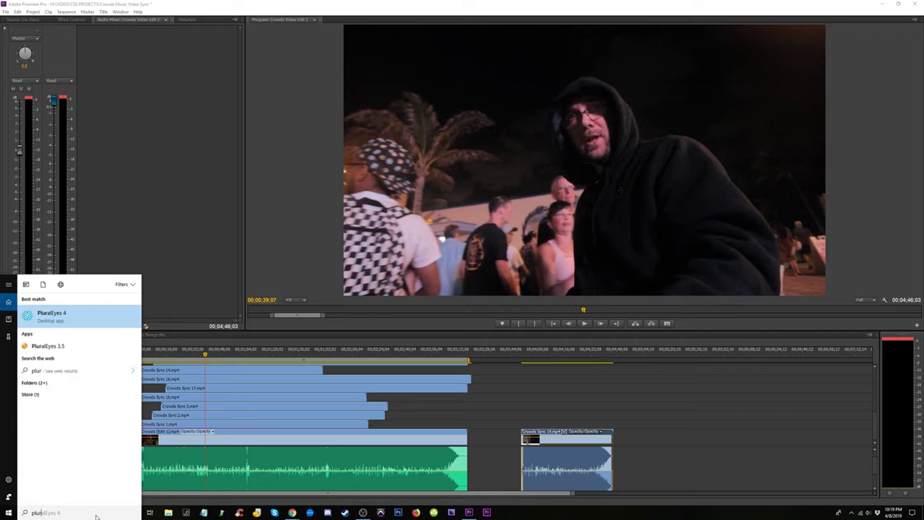
text(al eyes)
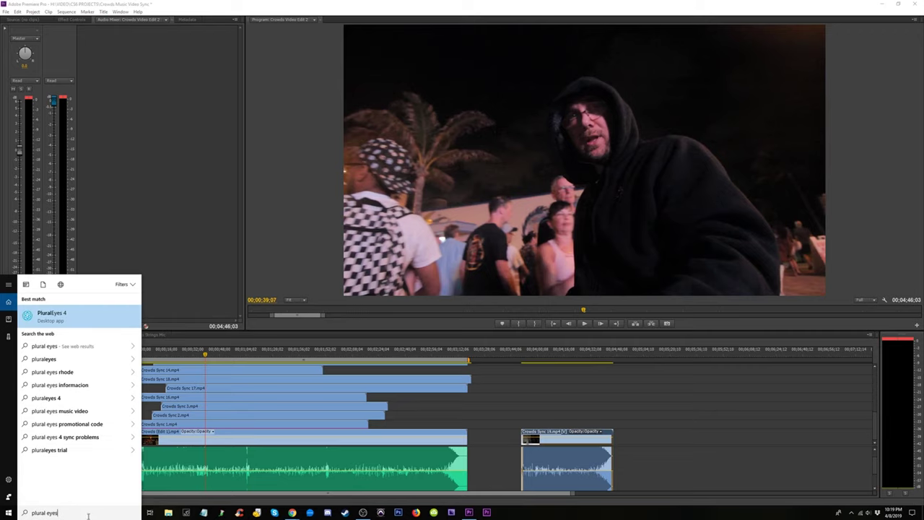
click(70, 313)
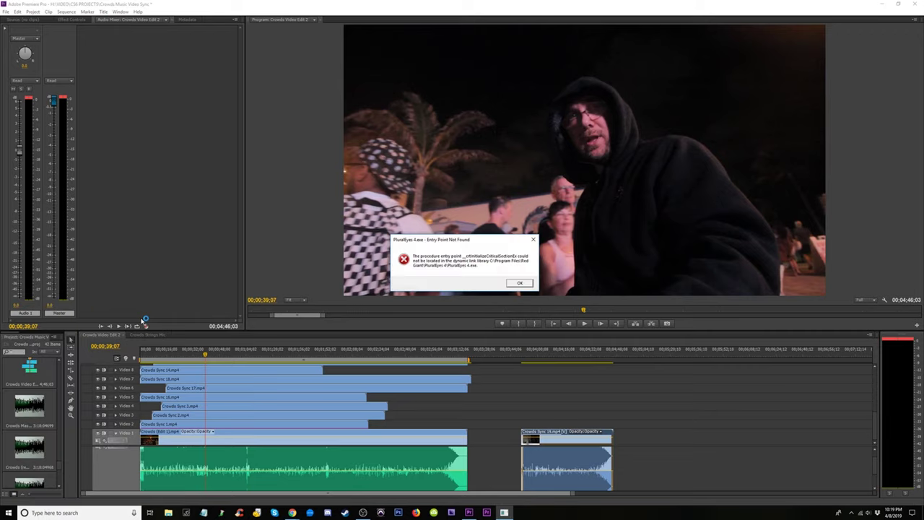
click(517, 283)
- Launch PluralEyes 3.5 and close its welcome window
click(68, 511)
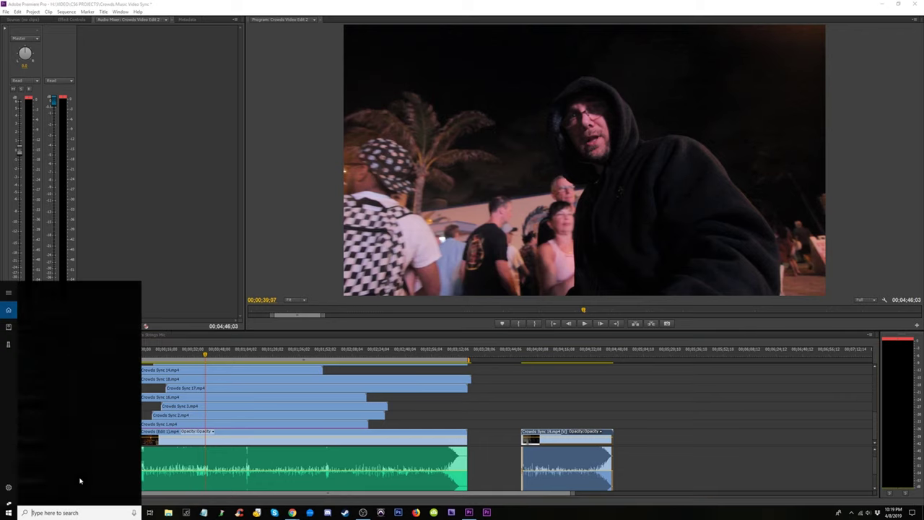
text(plural)
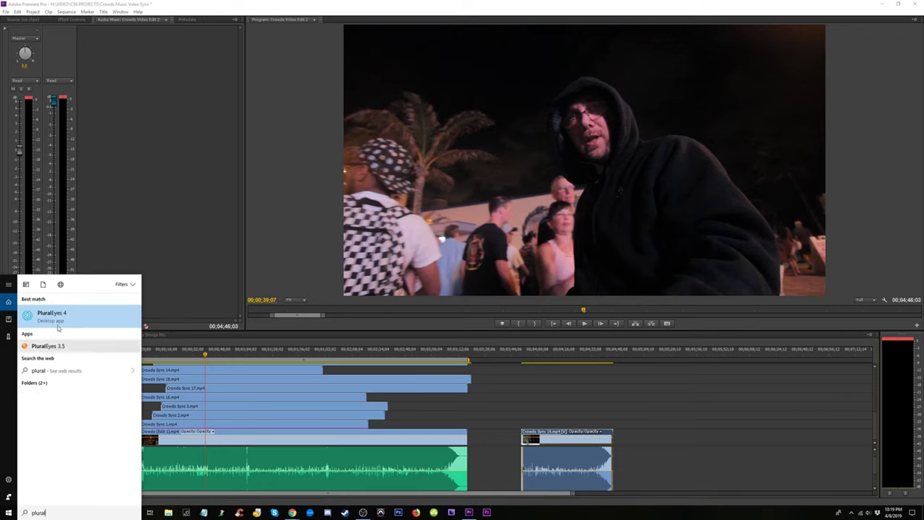
click(54, 345)
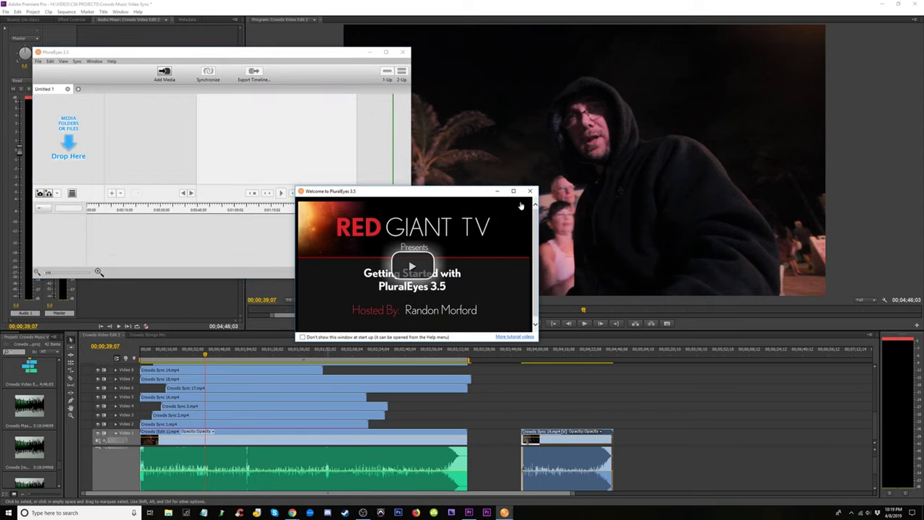
click(531, 192)
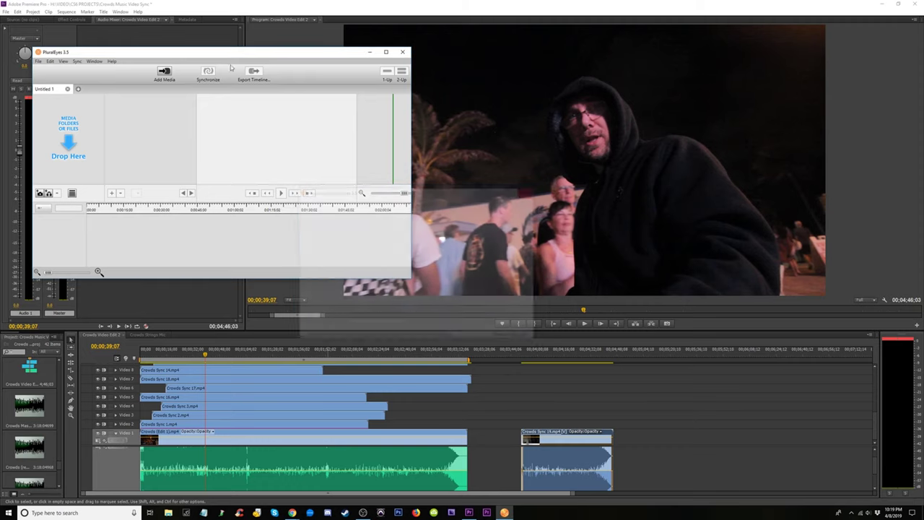
- Move the PluralEyes window toward the middle of the screen, enlarge it to show its empty workspace, and switch back to Premiere Pro
drag(189, 57, 361, 118)
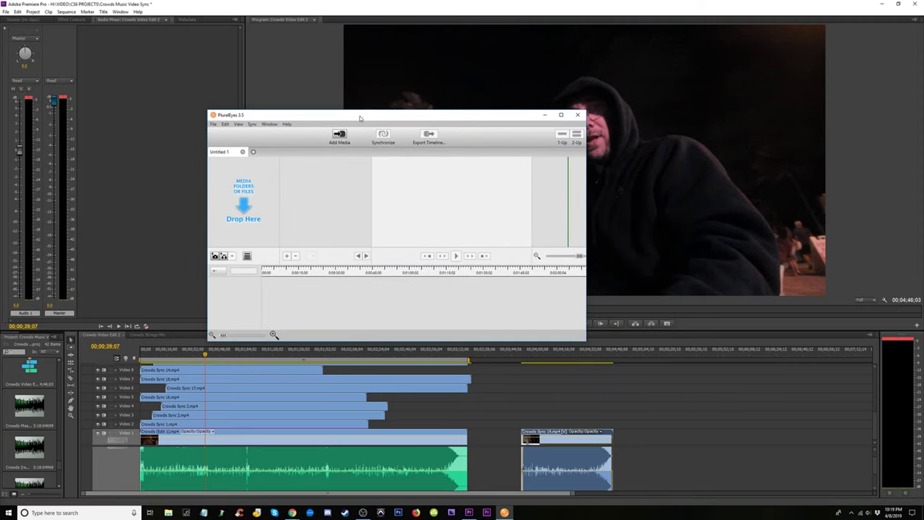
drag(587, 339, 765, 474)
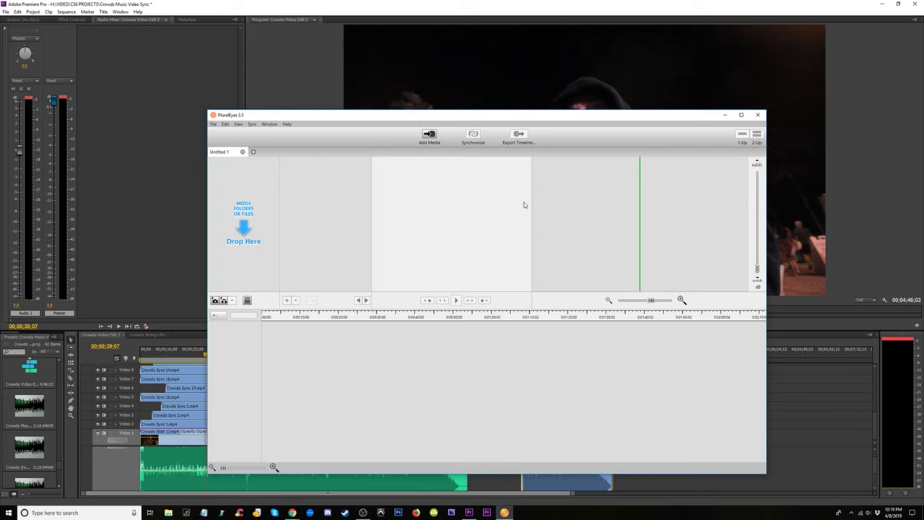
click(64, 101)
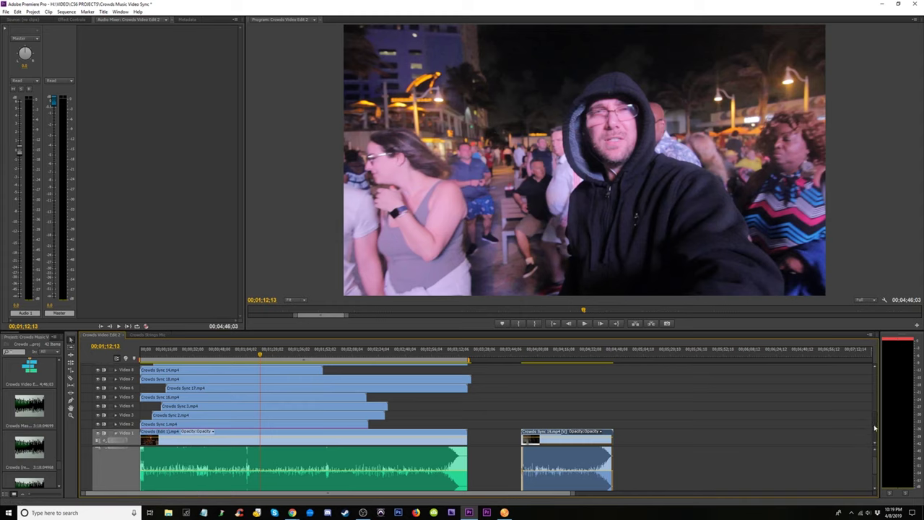
- Review the synced takes at several points across the song, ending with the playhead at 00;00;27;14
drag(874, 429, 865, 366)
drag(264, 352, 301, 355)
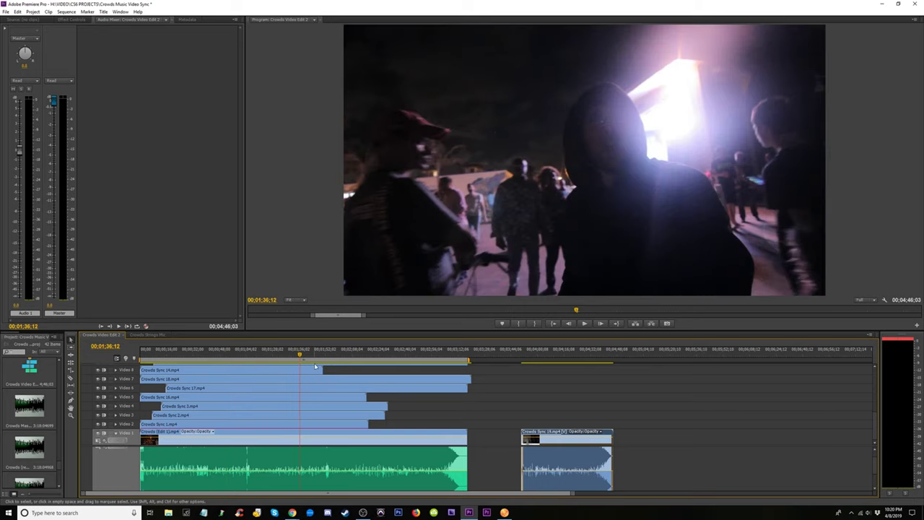
drag(332, 354, 183, 356)
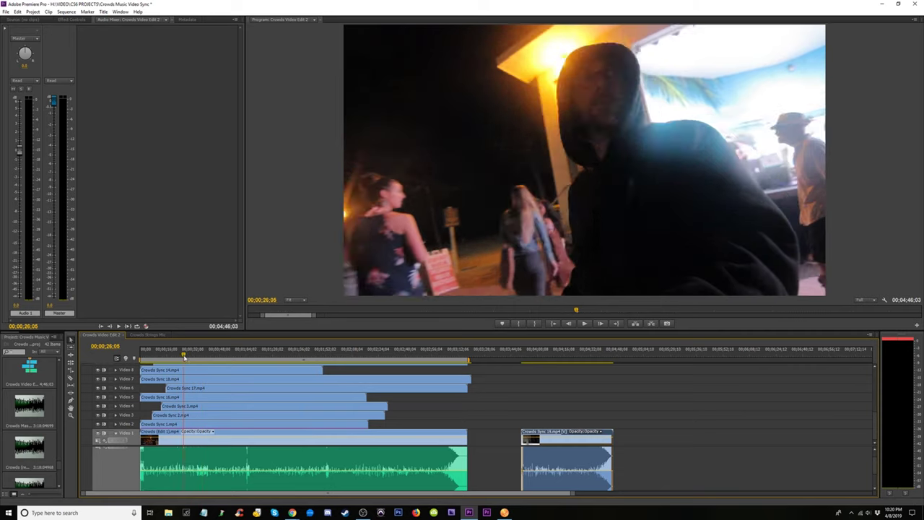
click(371, 355)
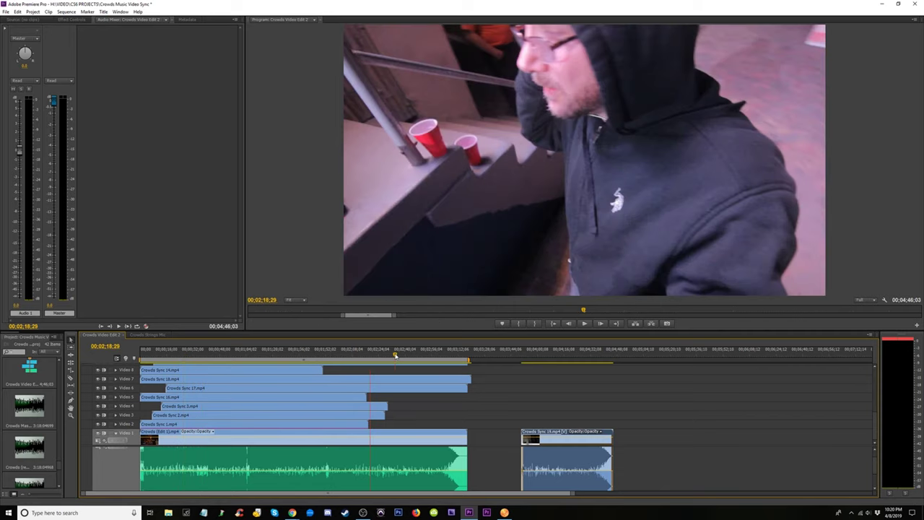
click(395, 354)
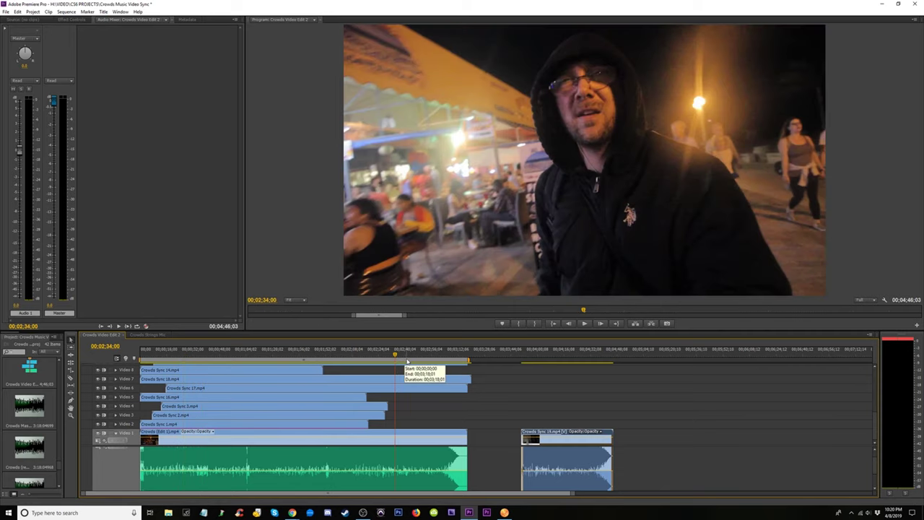
click(412, 354)
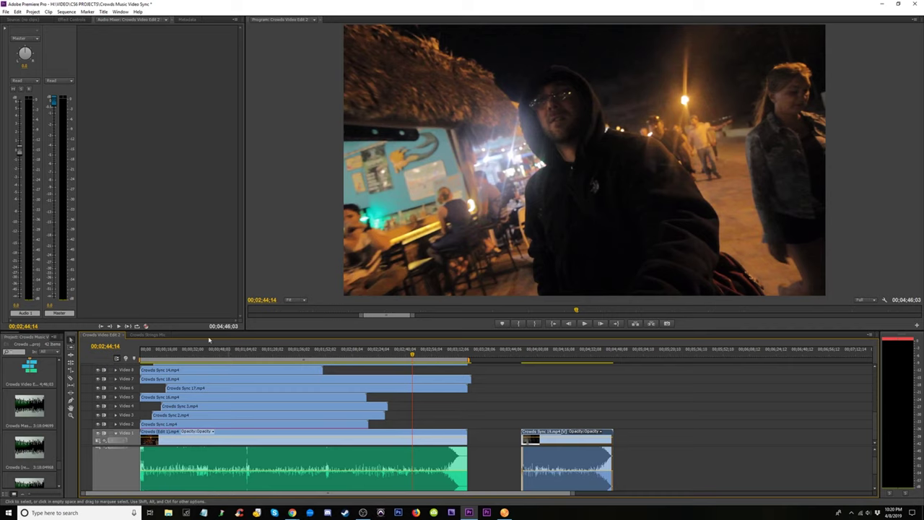
click(185, 355)
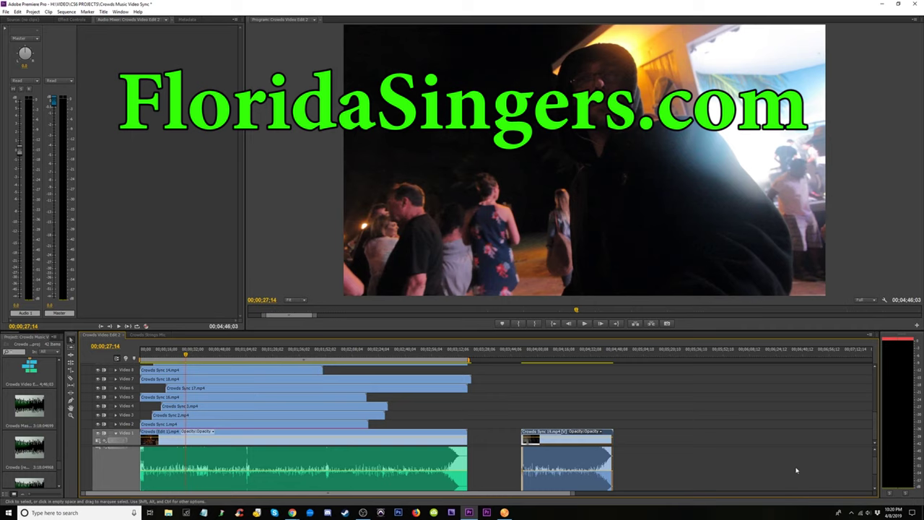
- Examine the master song clip on Audio 1 at close and full-sequence scale, with its track header in view
scroll(796, 470, down, 2)
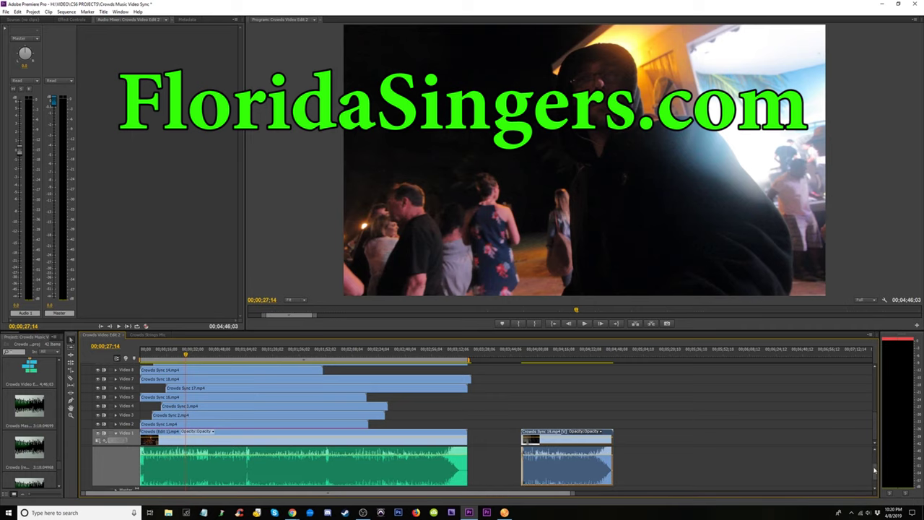
key(=)
key(=)
key(=)
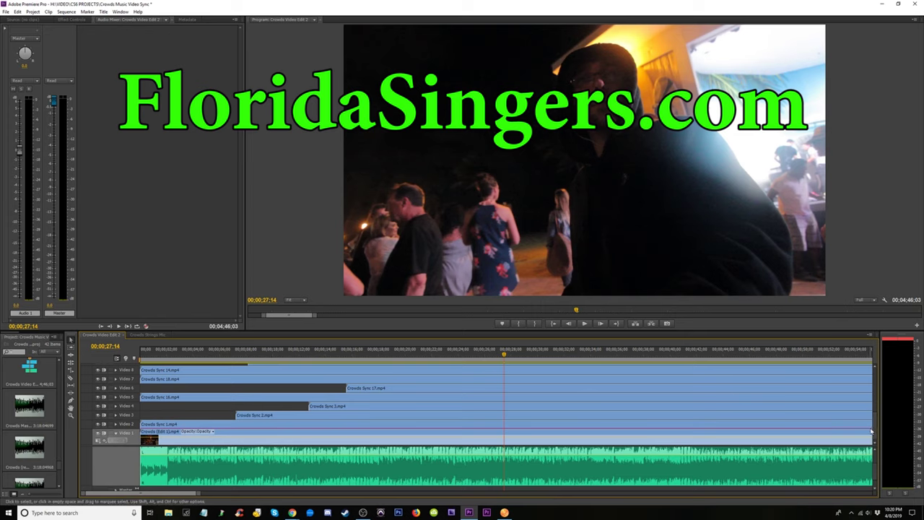
drag(874, 431, 875, 457)
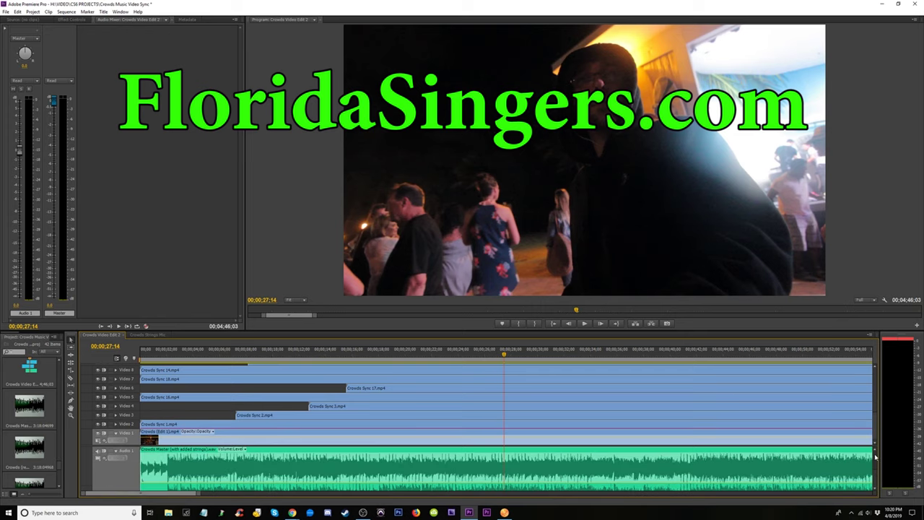
key(minus)
key(minus)
key(minus)
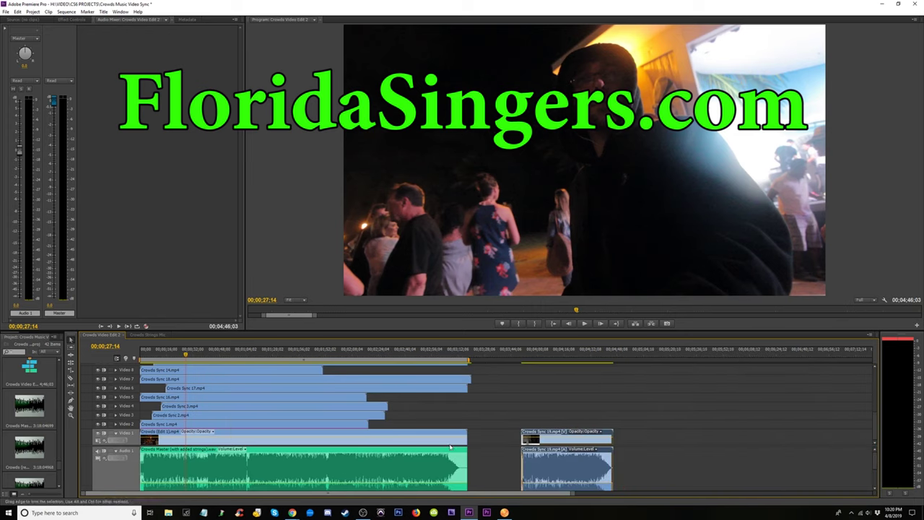
key(=)
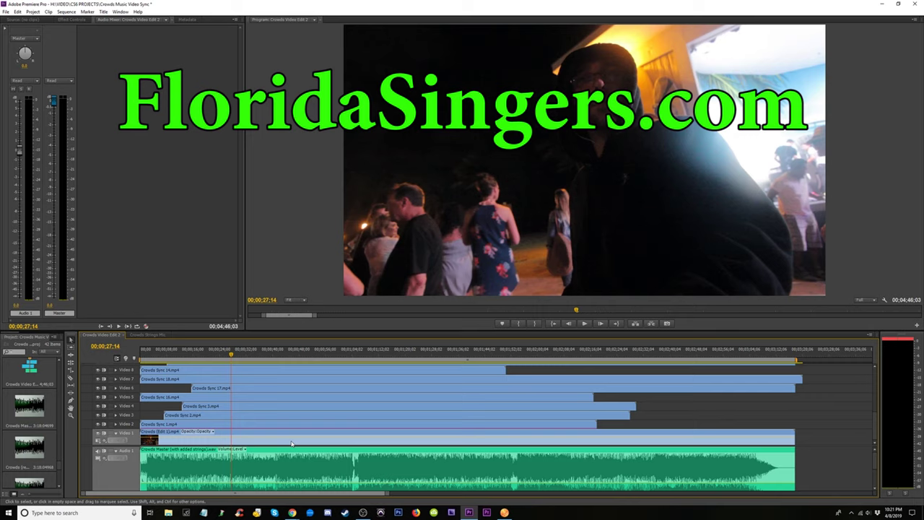
- Preview the edit at 00;01;02;12, then at later points of the full sequence up to 00;02;51;26
click(347, 355)
drag(347, 356, 346, 356)
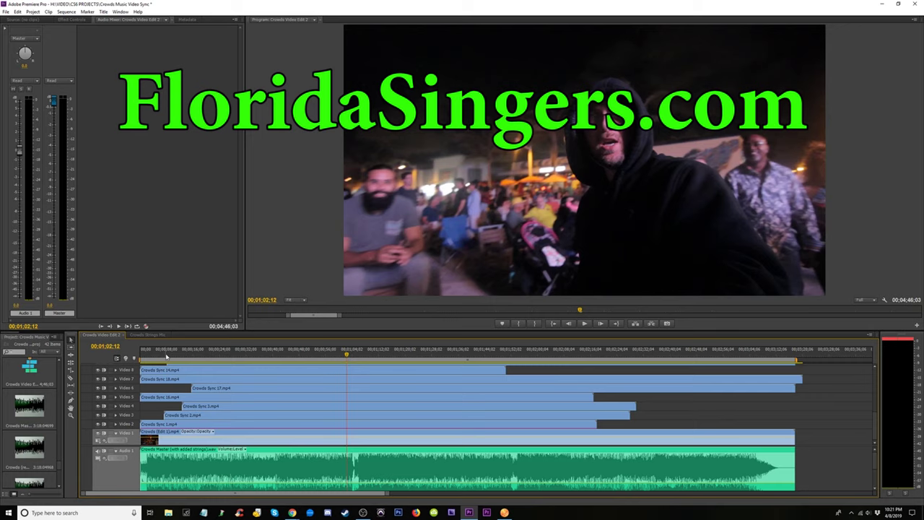
key(minus)
key(minus)
key(minus)
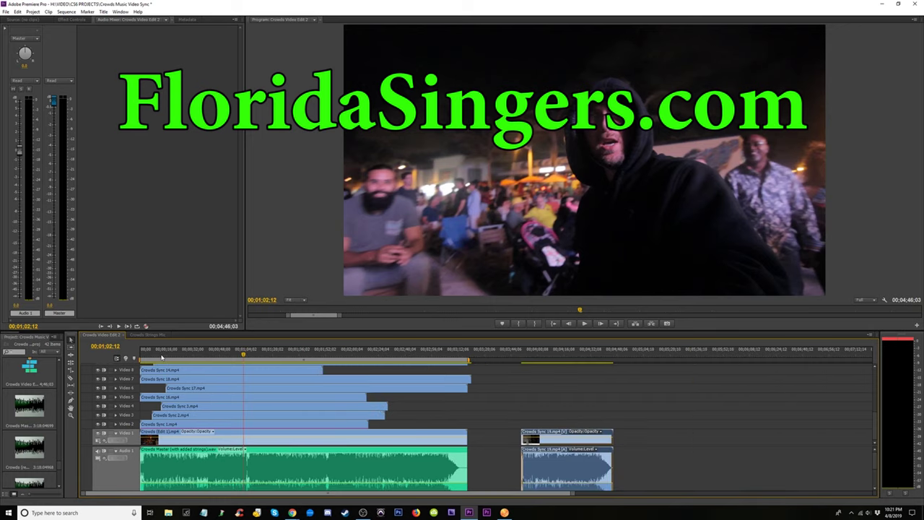
click(234, 354)
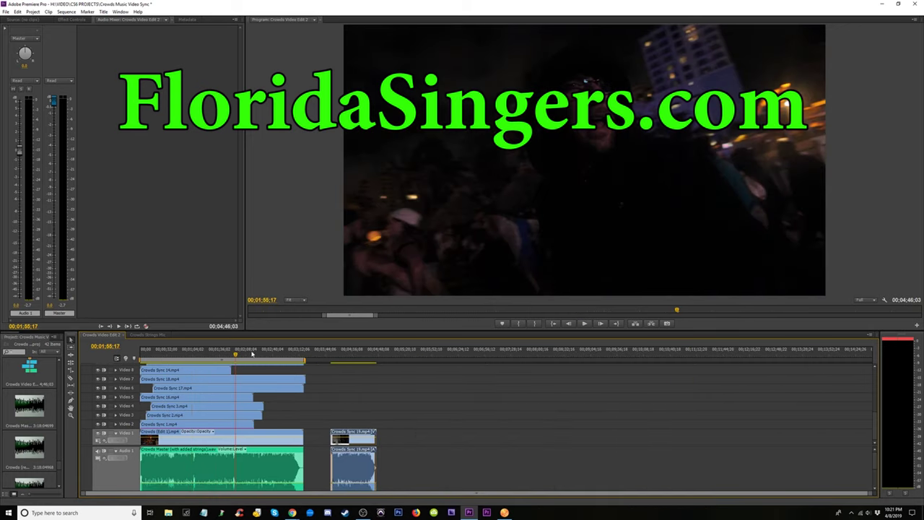
click(284, 353)
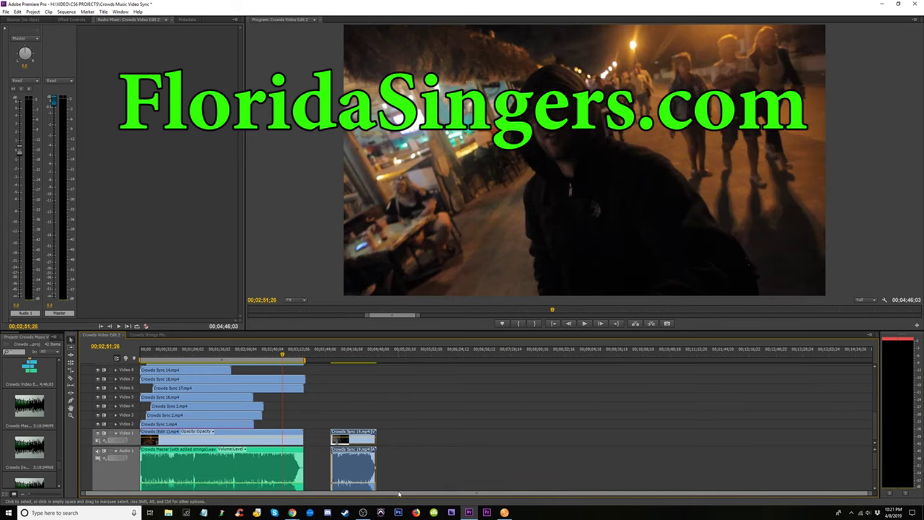
click(363, 512)
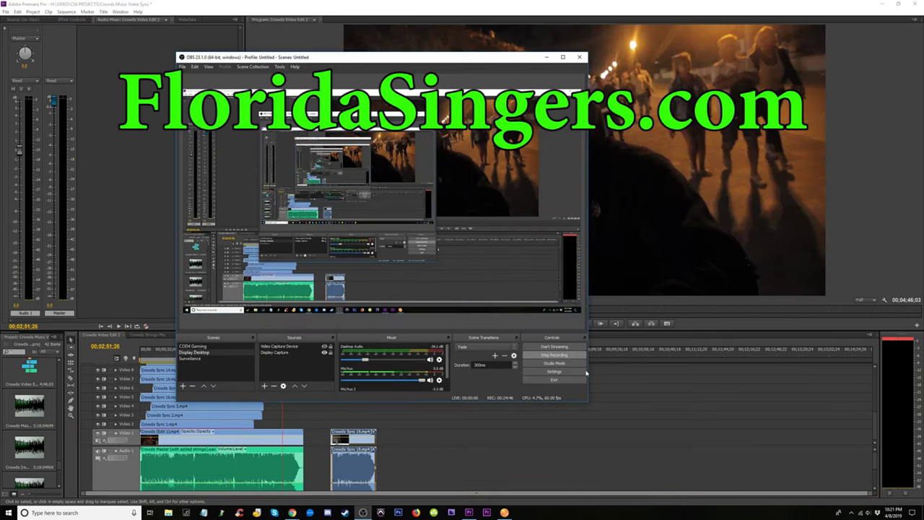